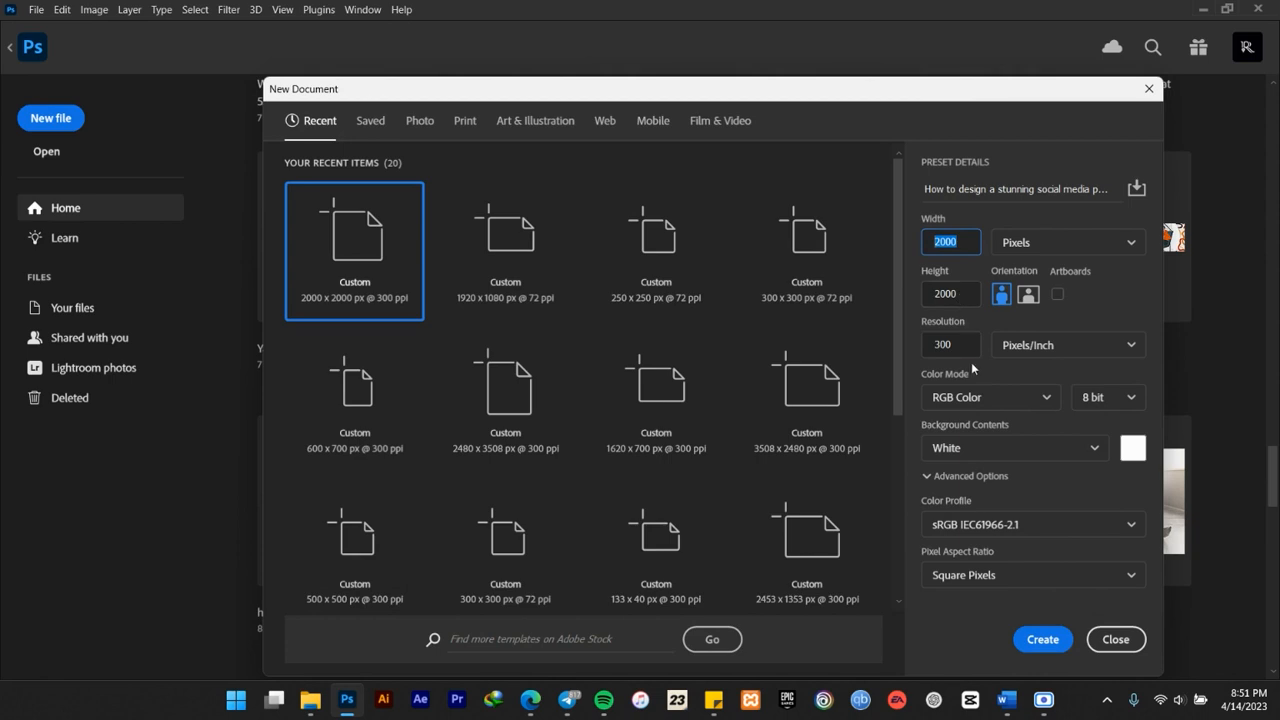
Create a 2000 x 2000 px document at 300 ppi and add vertical guides at about 200 px and 1800 px
click(1042, 640)
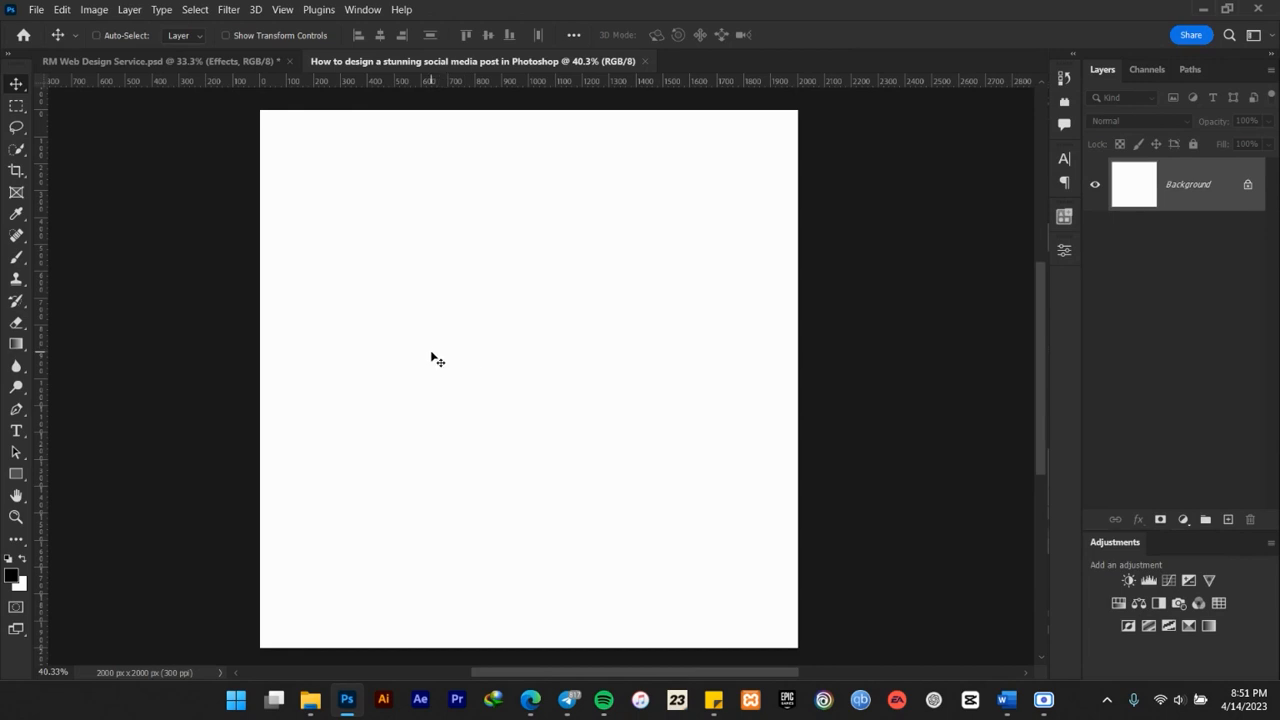
scroll(447, 365, up, 1)
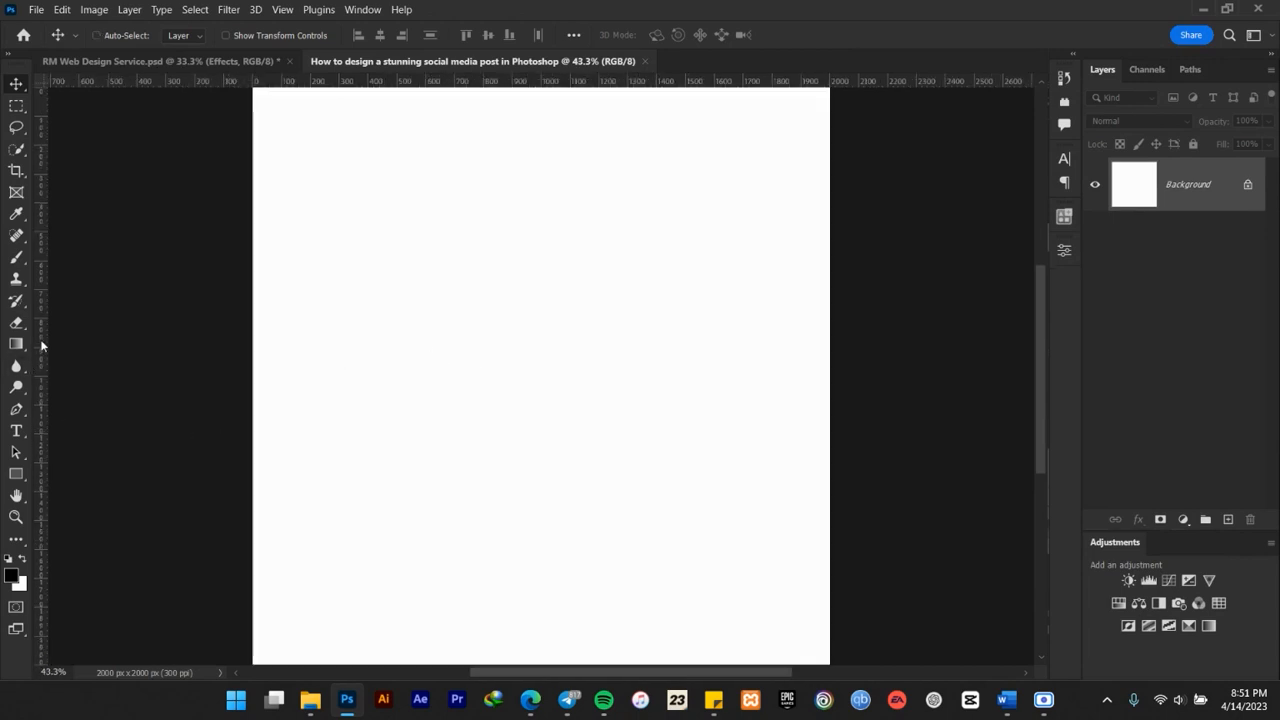
drag(41, 325, 311, 145)
drag(50, 248, 587, 218)
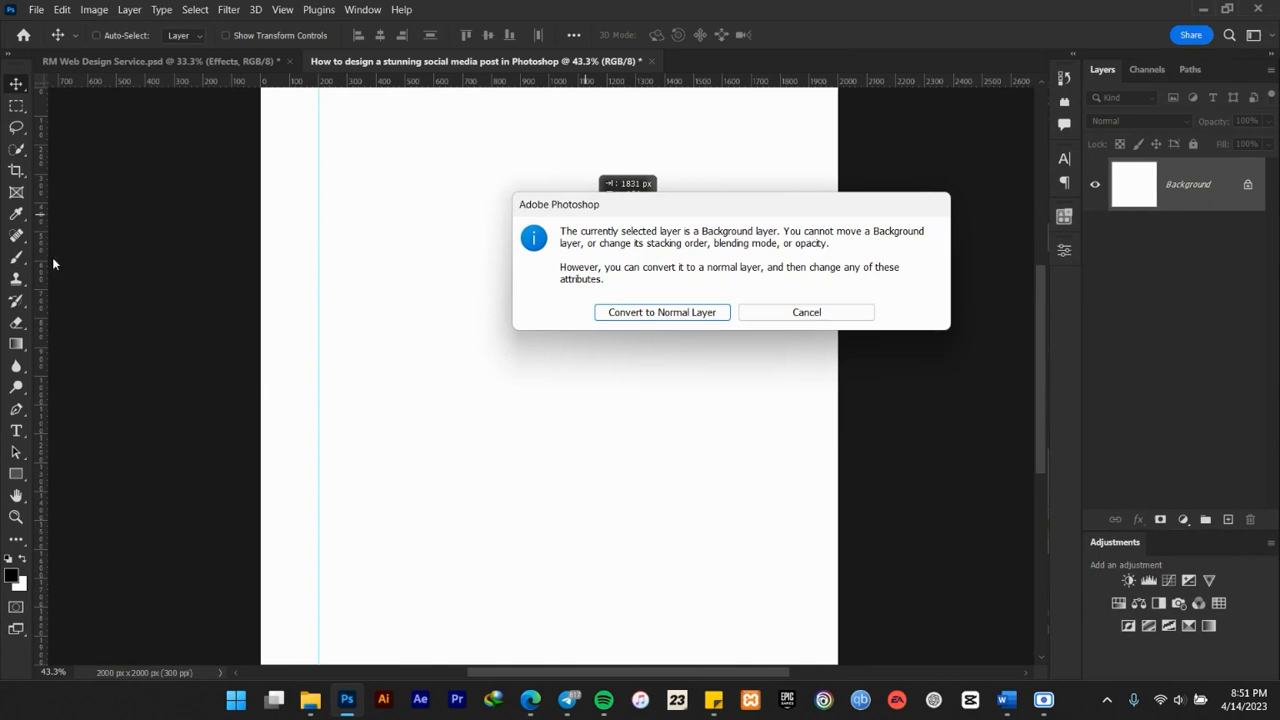
click(805, 312)
drag(42, 294, 780, 120)
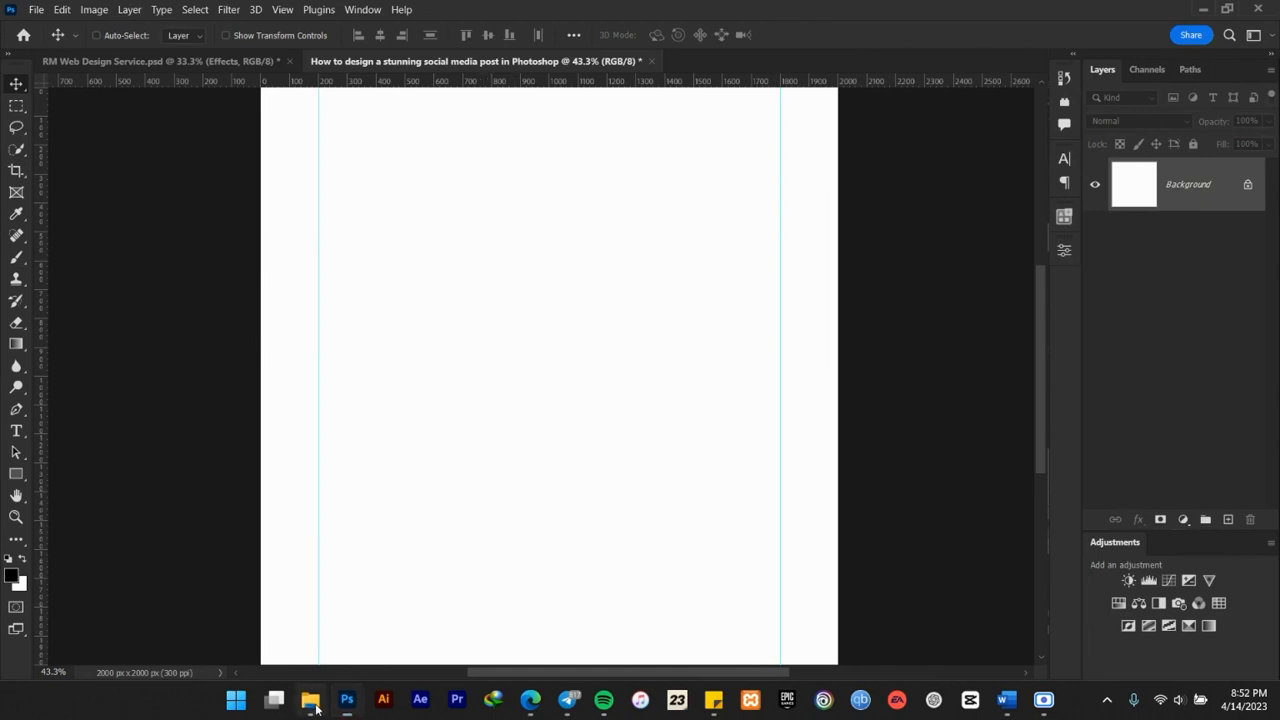
Place the photo of the woman on the stairs, scale it to about 86.5% and align it with the canvas's upper edge
click(310, 700)
drag(520, 295, 508, 405)
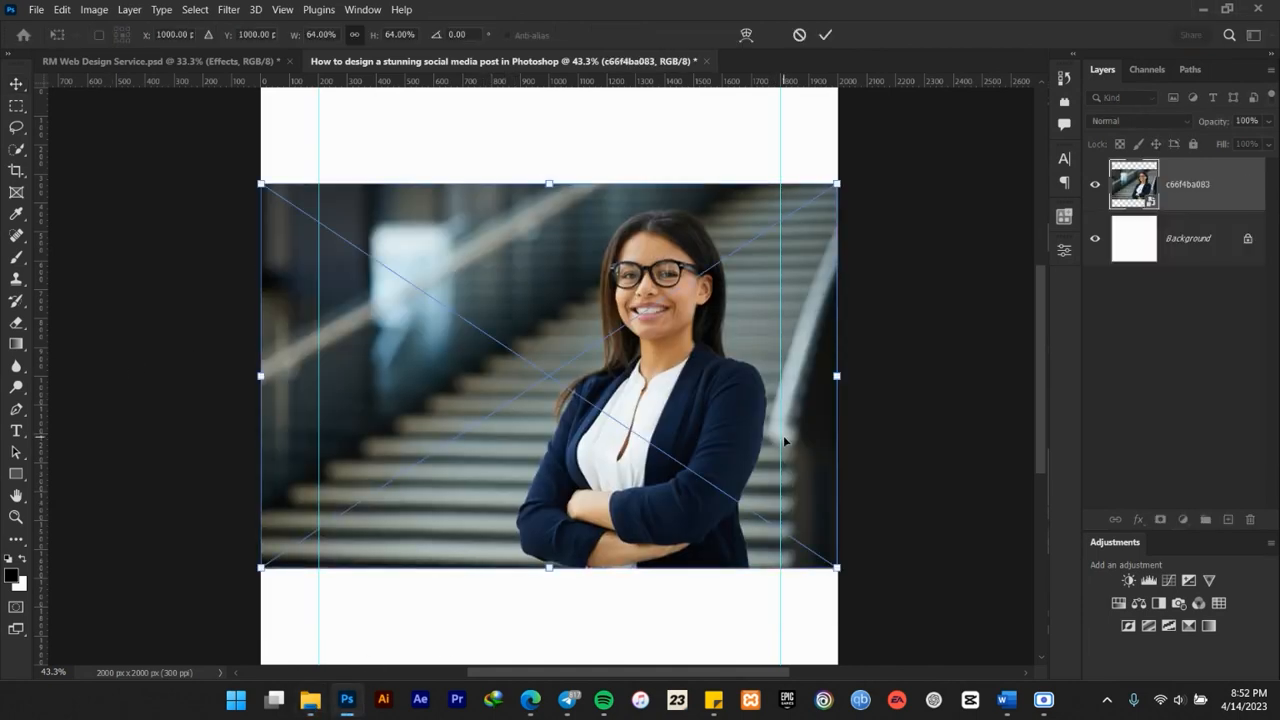
drag(838, 377, 920, 367)
scroll(677, 388, down, 1)
drag(678, 385, 638, 344)
drag(860, 556, 903, 590)
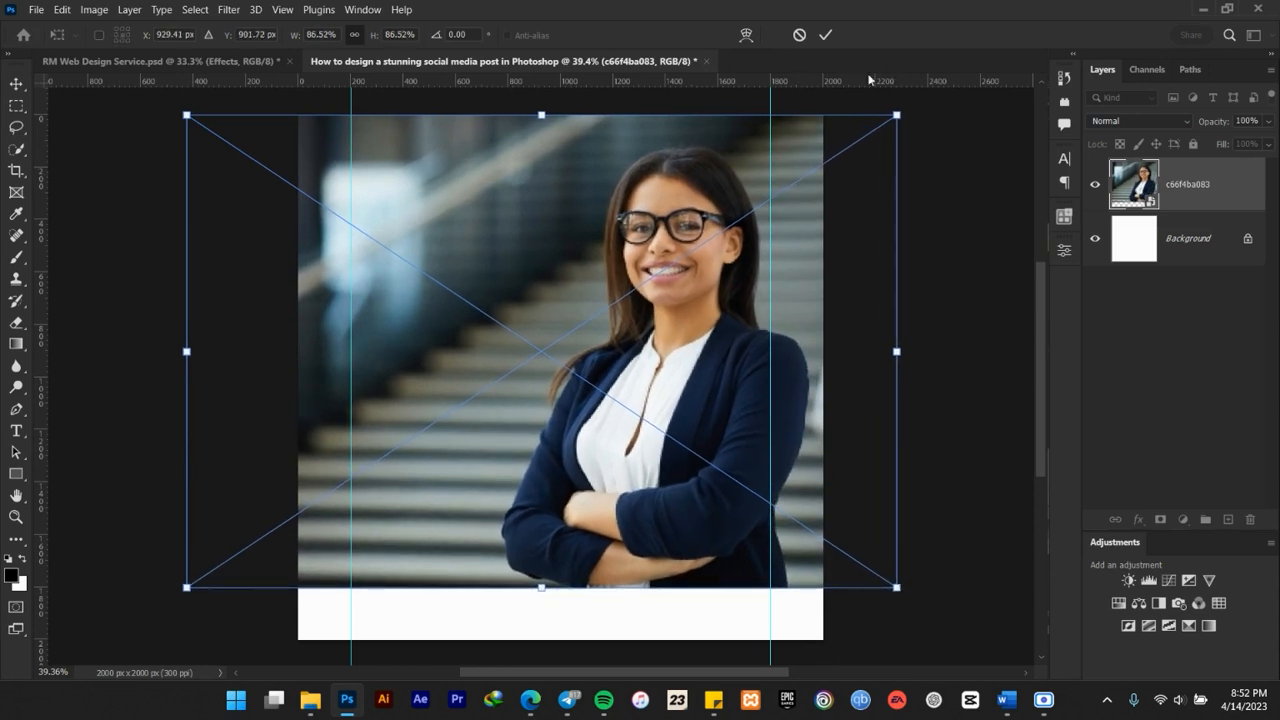
click(826, 35)
Start a Camera Raw filter on the photo layer and apply the automatic tone correction
scroll(689, 290, down, 1)
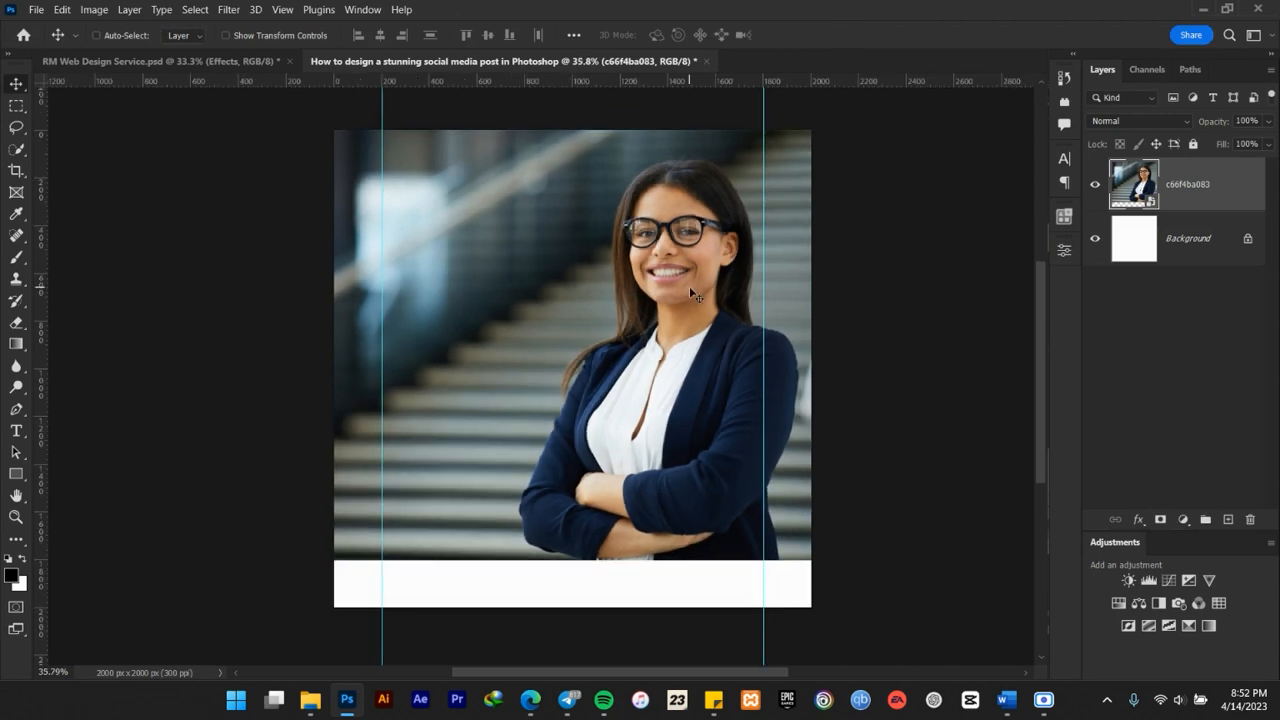
scroll(689, 299, up, 2)
scroll(685, 300, down, 1)
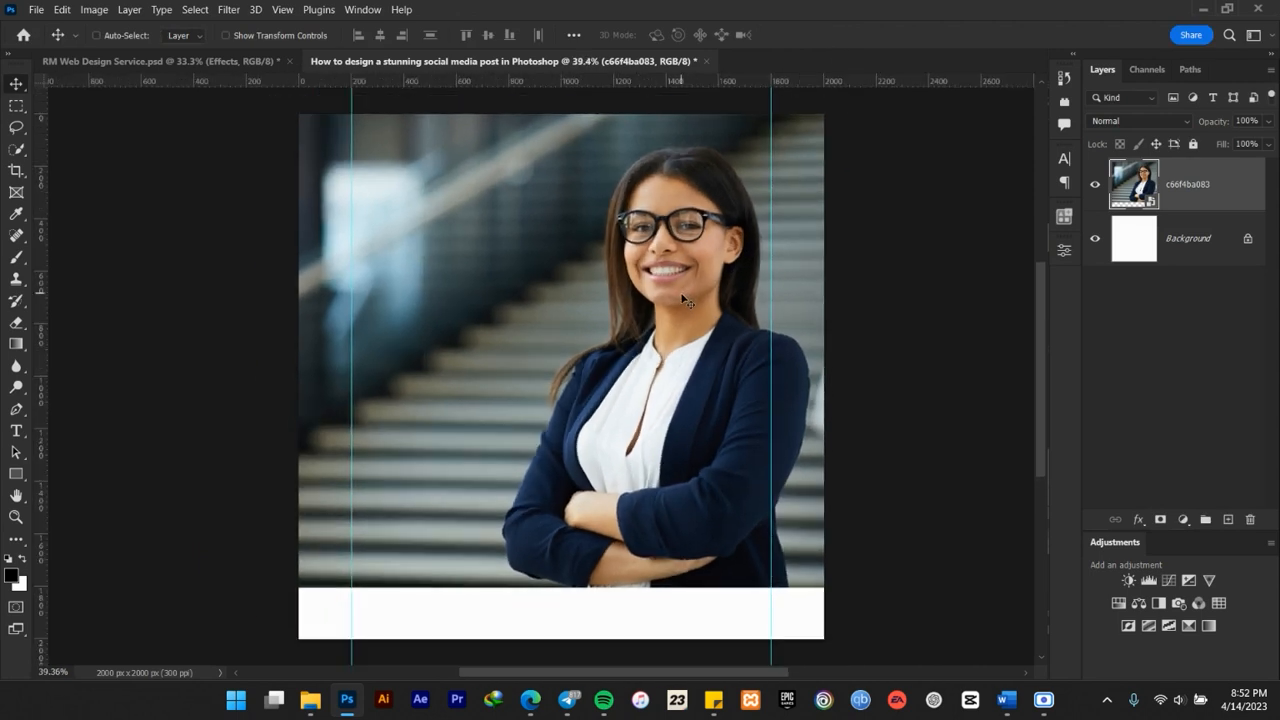
scroll(686, 302, up, 1)
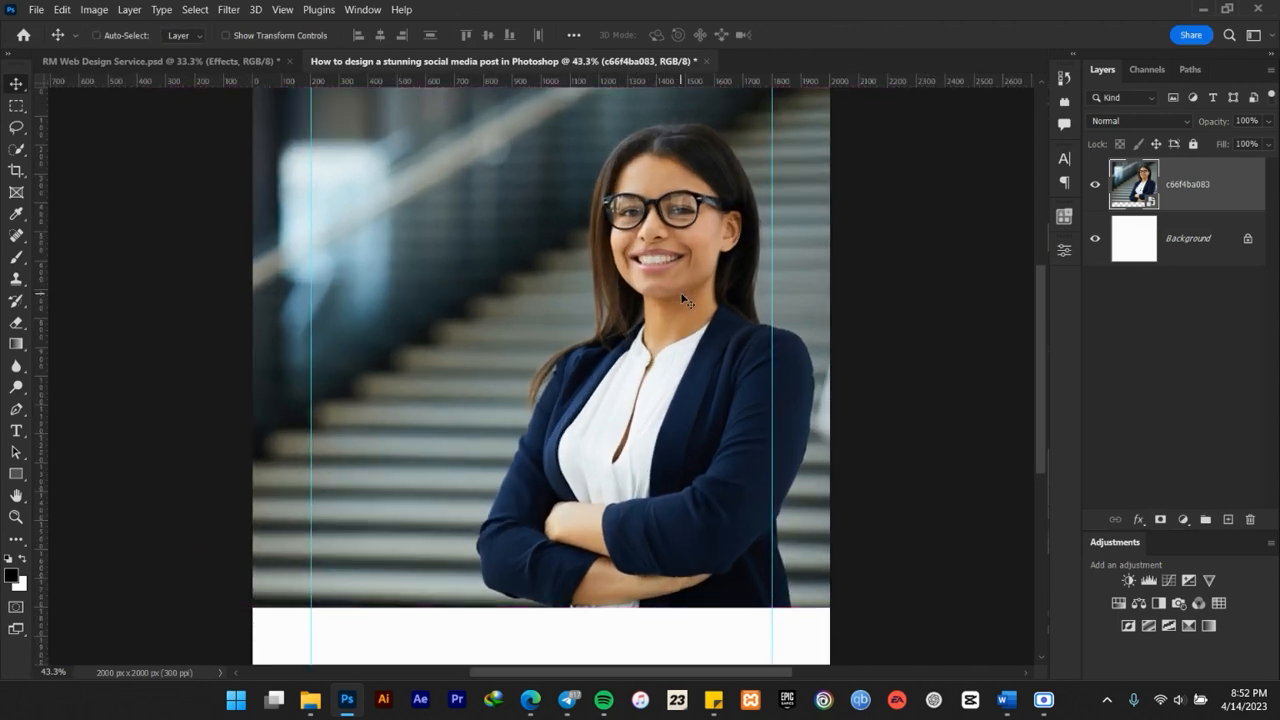
click(230, 9)
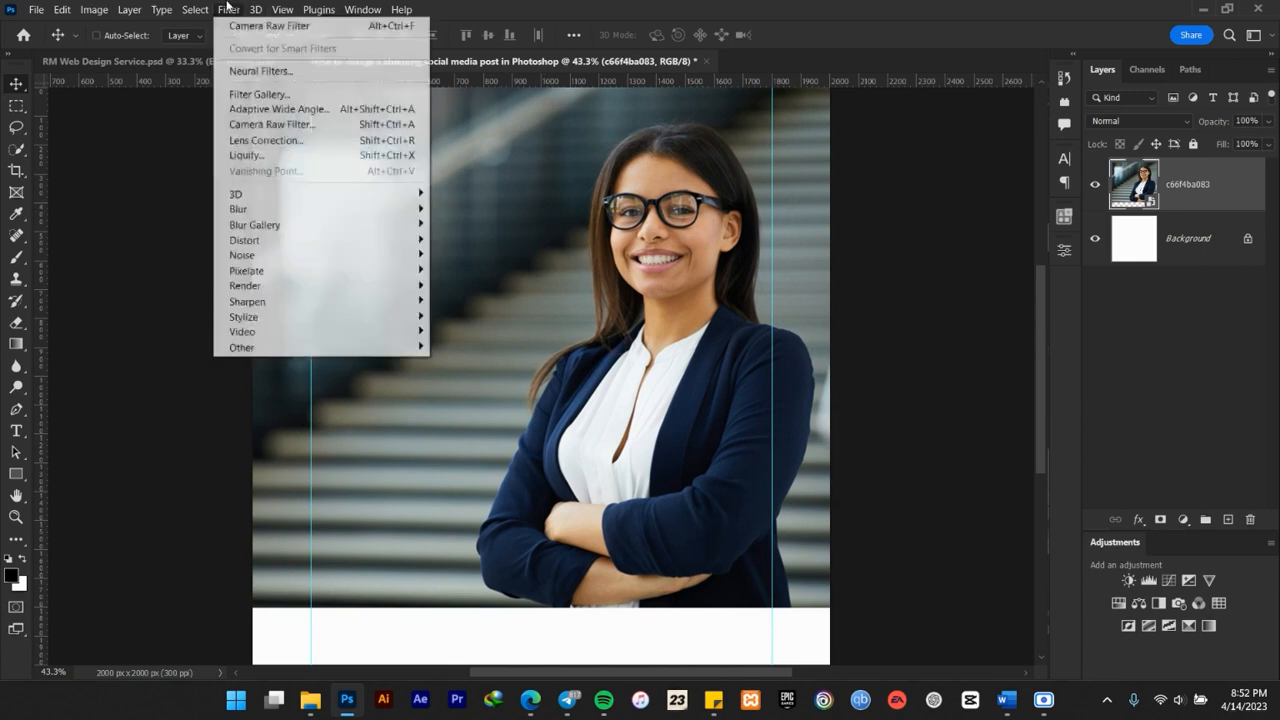
click(284, 125)
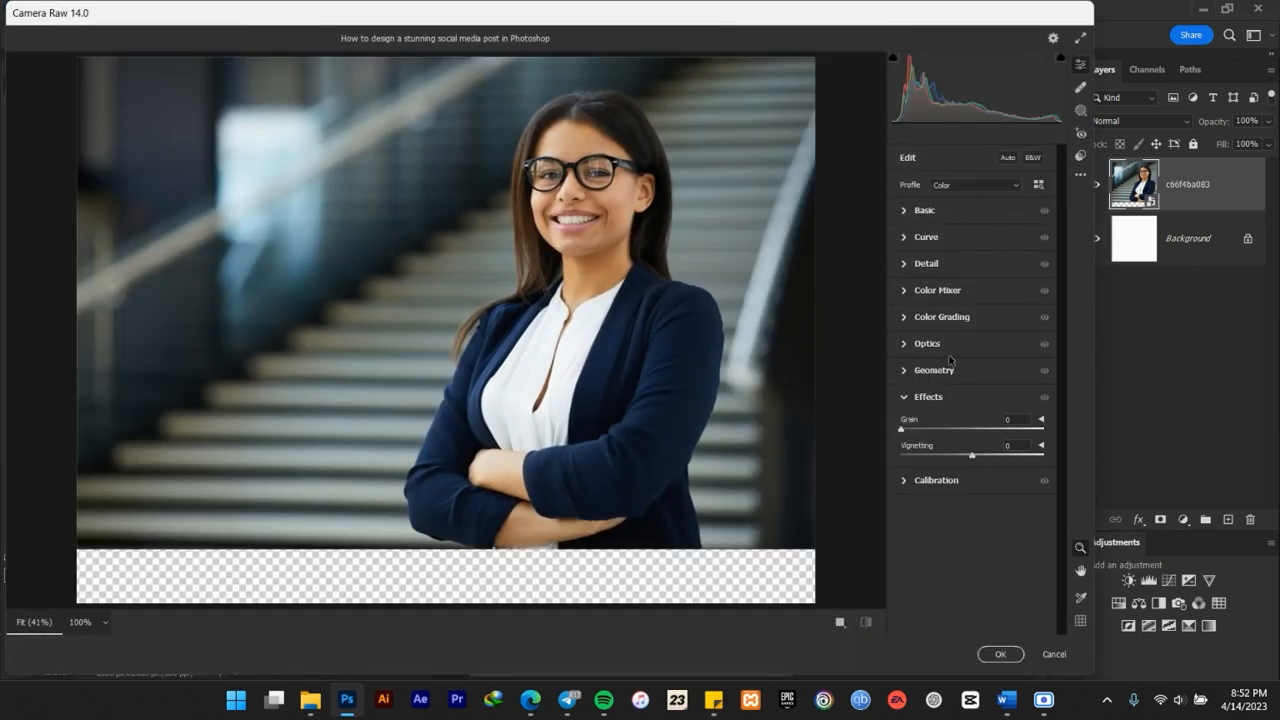
click(1007, 158)
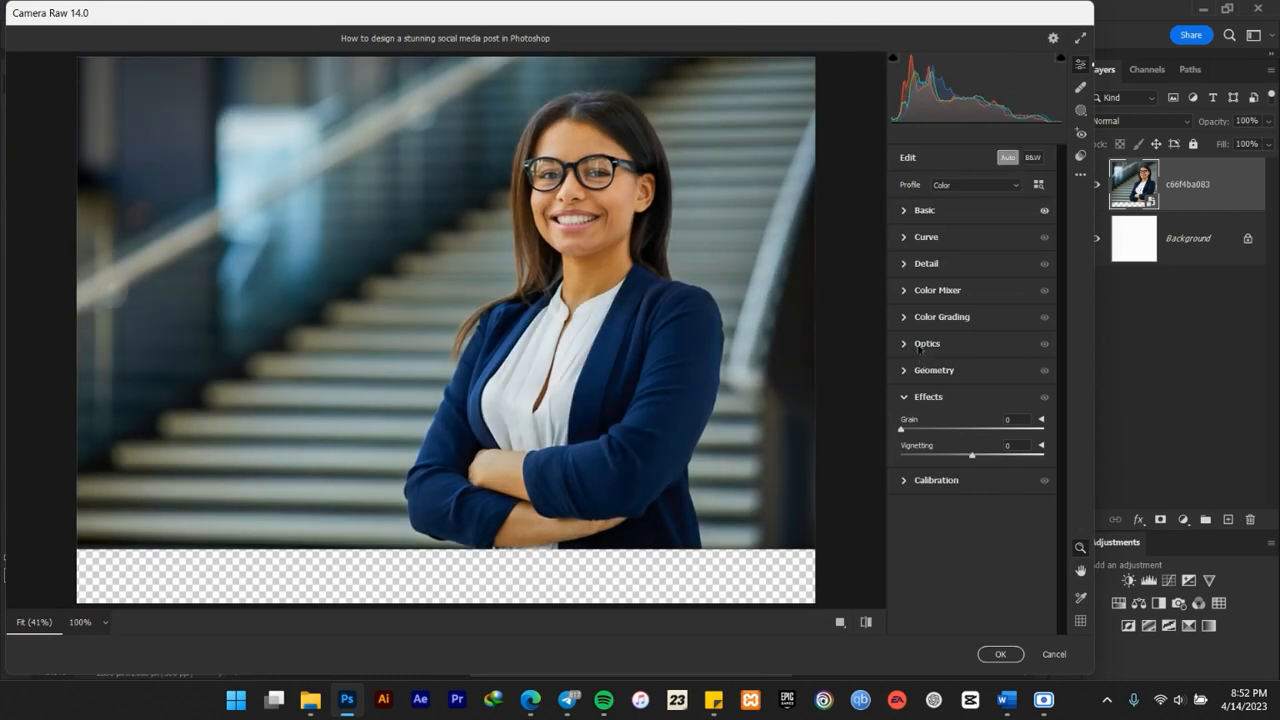
Set the filter's sharpening to 126, noise reduction to 23 and color noise reduction to 5, and apply it
click(906, 264)
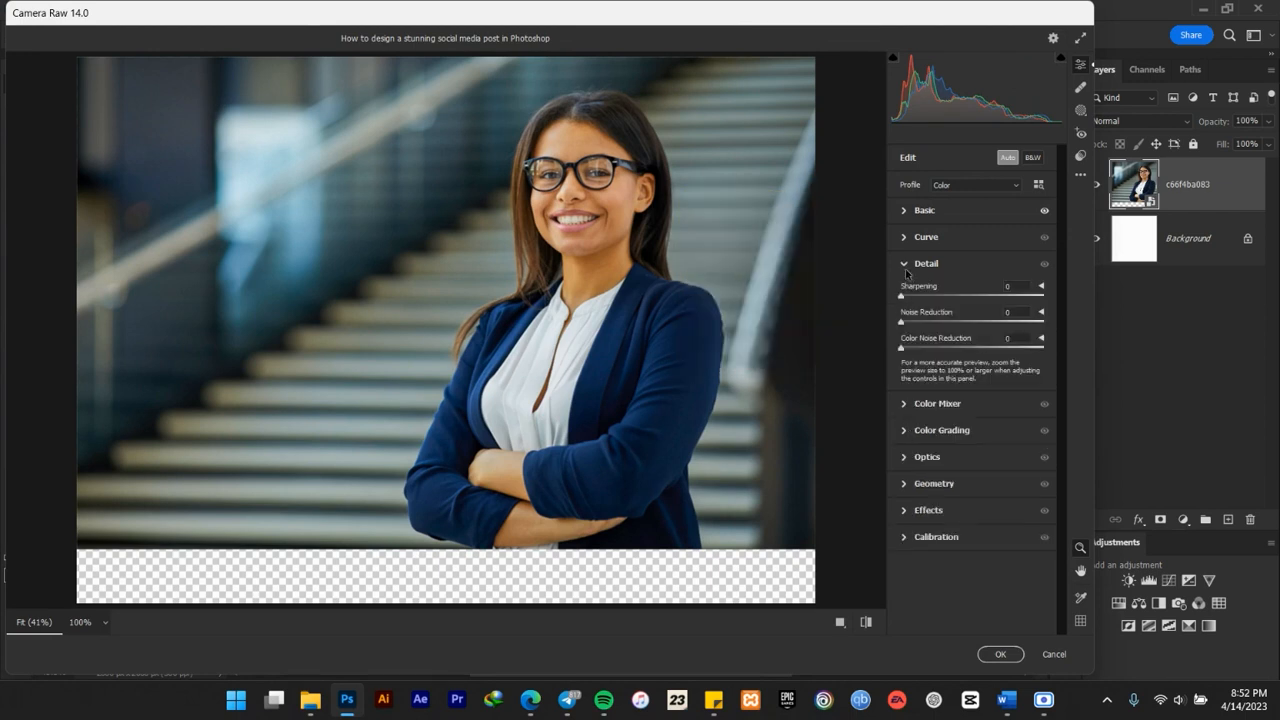
drag(902, 298, 1022, 316)
drag(901, 324, 936, 330)
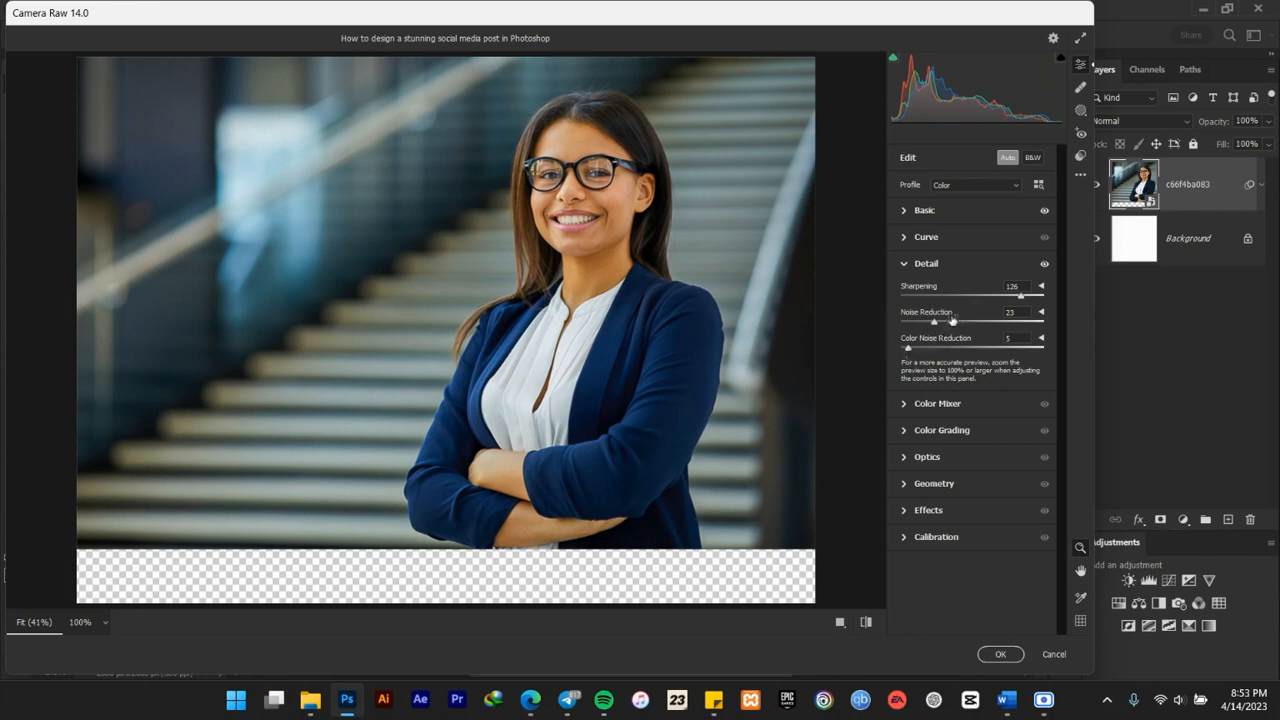
click(1000, 654)
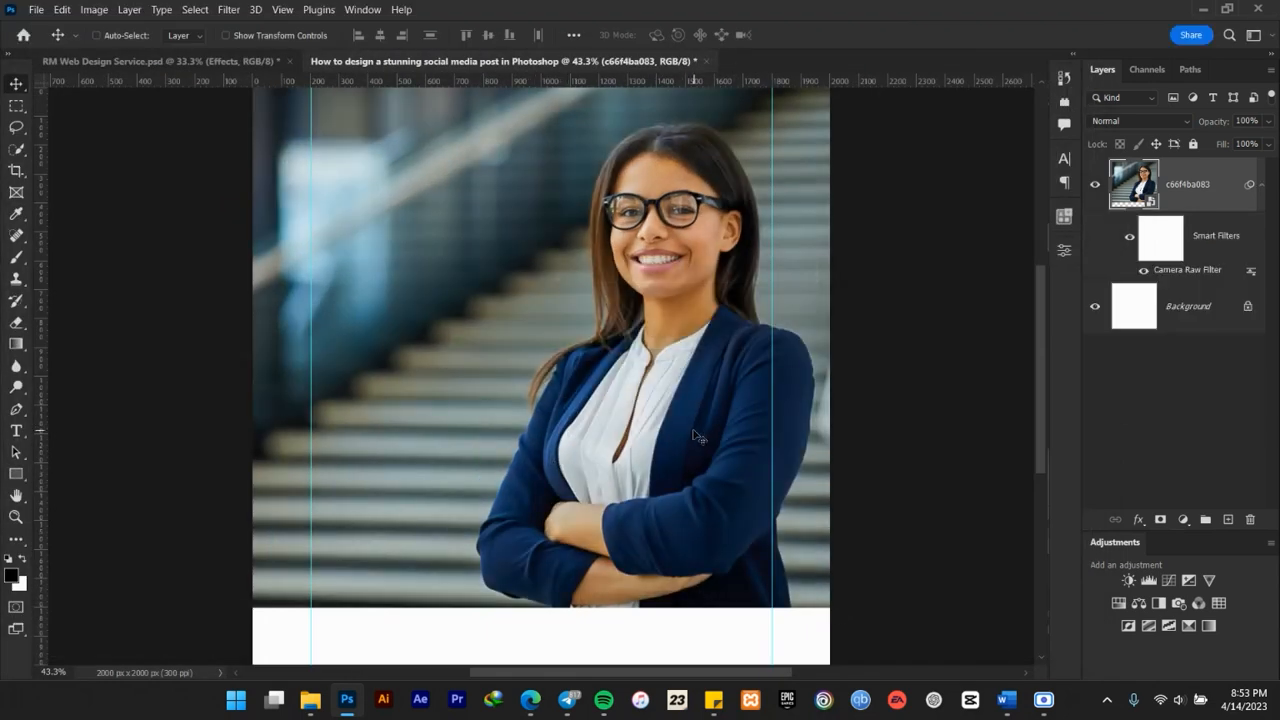
Compare the photo with and without its smart filters and collapse the filter list
click(1127, 235)
click(1130, 237)
click(1261, 186)
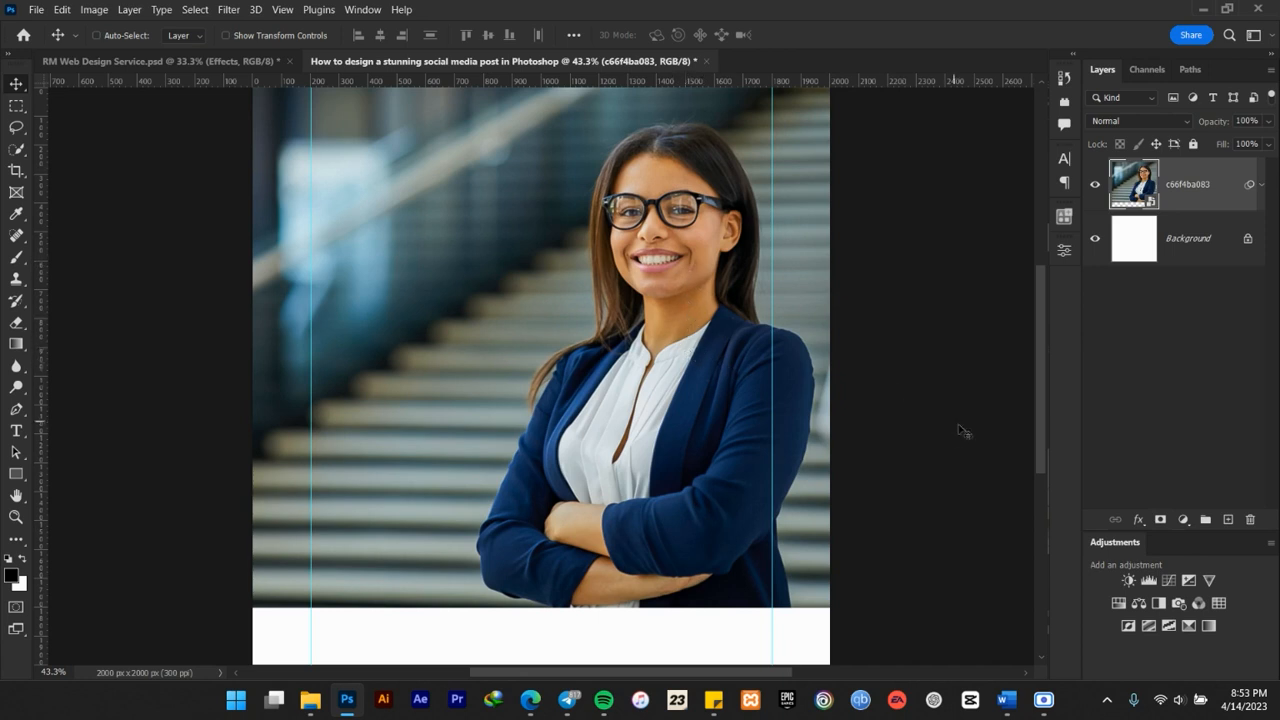
Select the woman with Select Subject and copy her onto a new layer
click(18, 152)
click(468, 36)
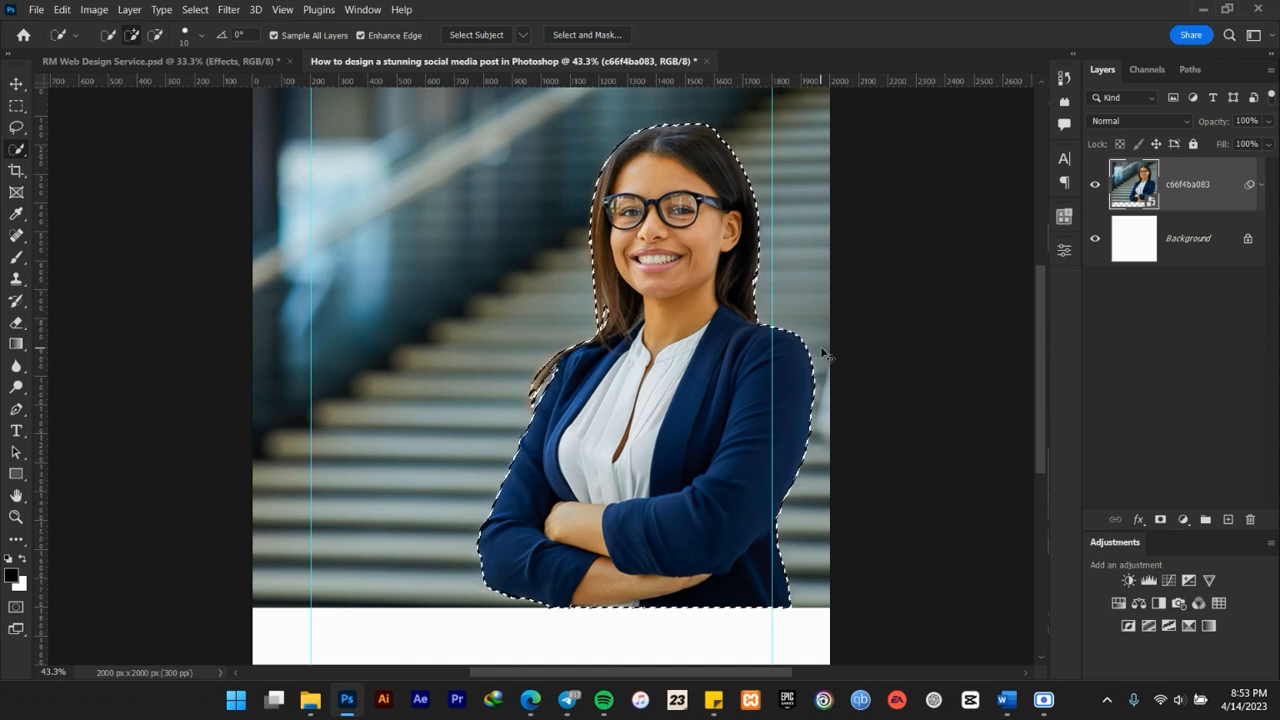
key(ctrl+j)
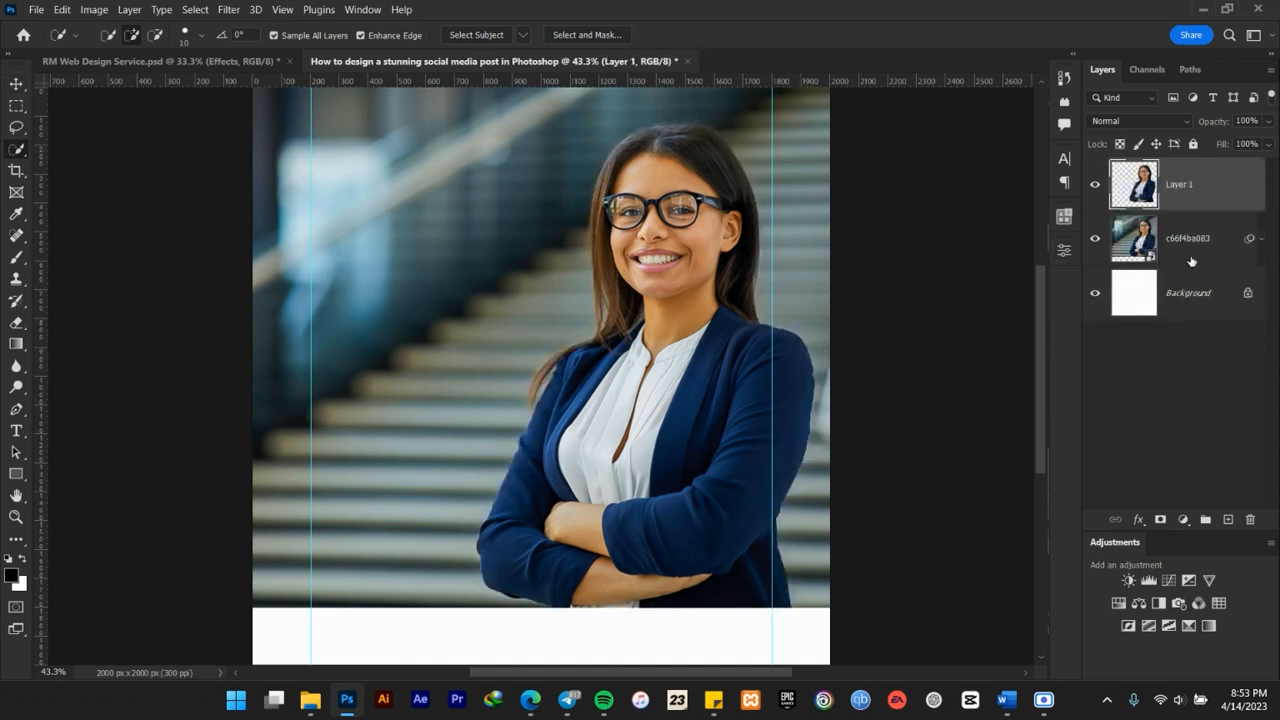
Inspect the woman's cut-out by toggling the visibility of the photo and cut-out layers
click(12, 86)
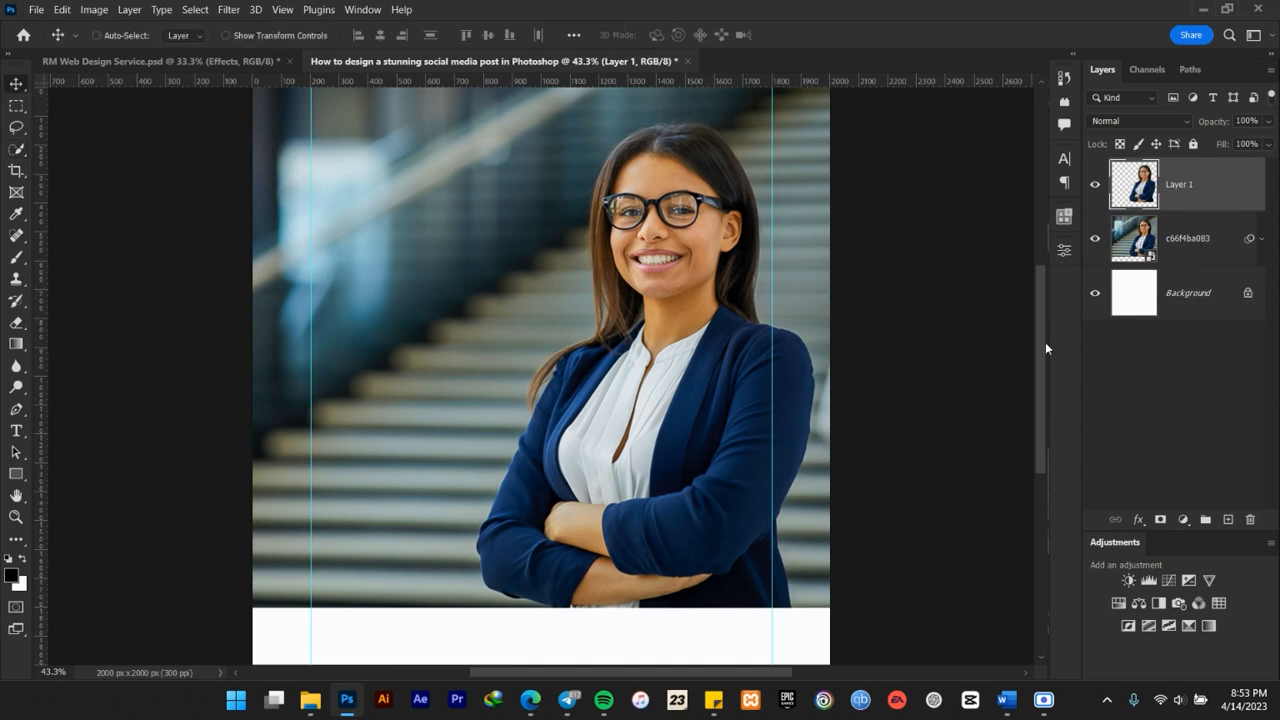
click(1095, 238)
click(1095, 185)
click(1095, 185)
click(1095, 185)
click(1095, 185)
click(1095, 239)
Draw a black rectangle about 2052 x 223 px over the white strip below the photo
click(17, 477)
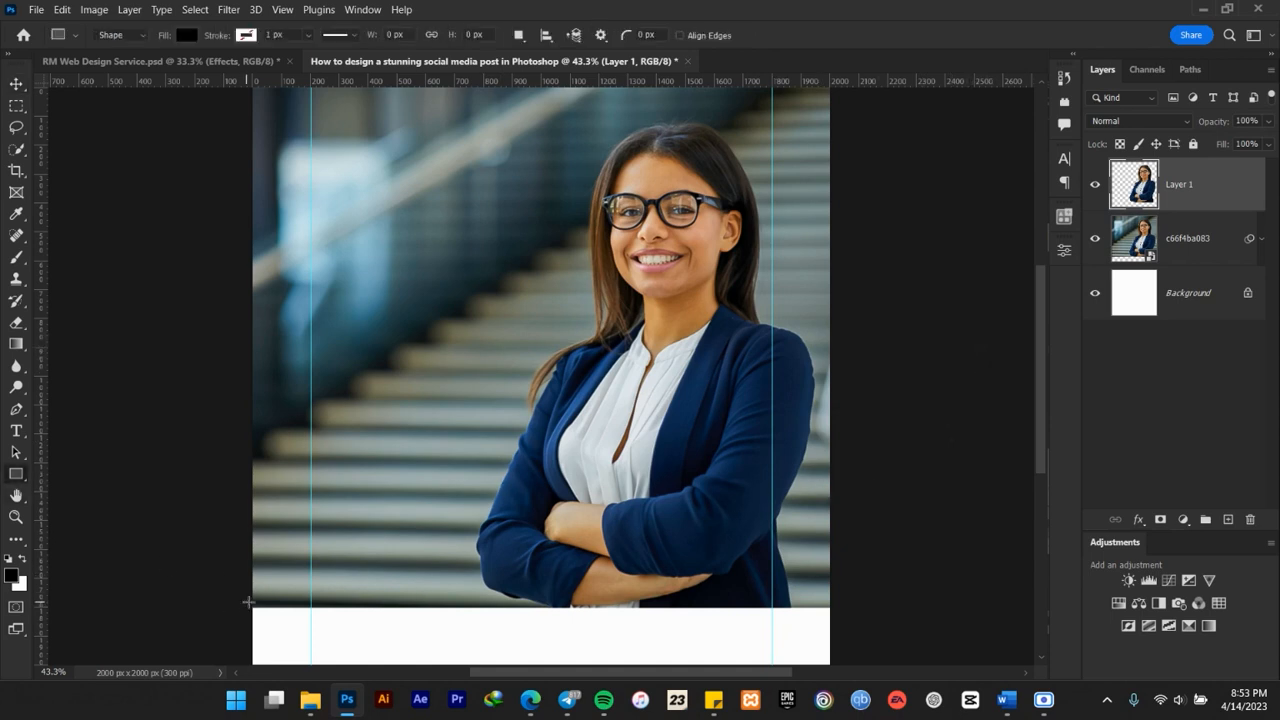
scroll(435, 577, down, 1)
scroll(460, 590, down, 2)
drag(253, 520, 790, 577)
click(1020, 244)
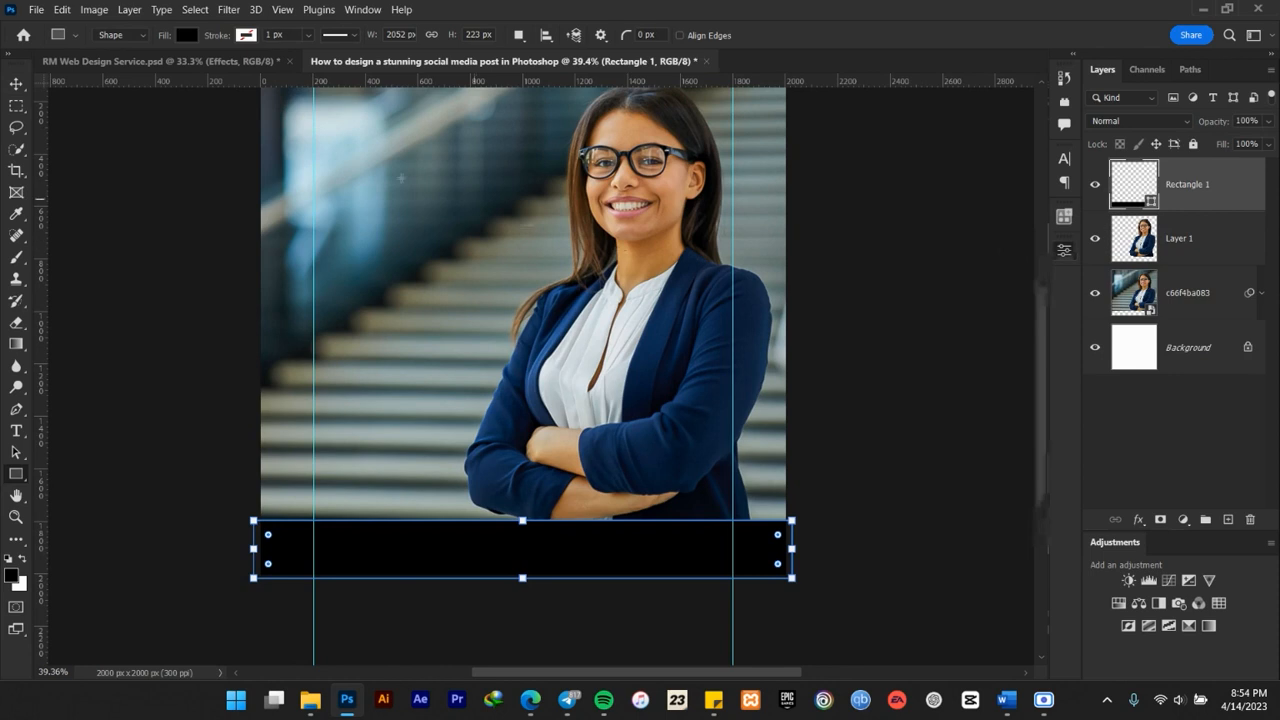
Stretch the rectangle's upper edge slightly so that it overlaps the photo's bottom edge
key(v)
scroll(630, 578, up, 2)
scroll(630, 578, up, 2)
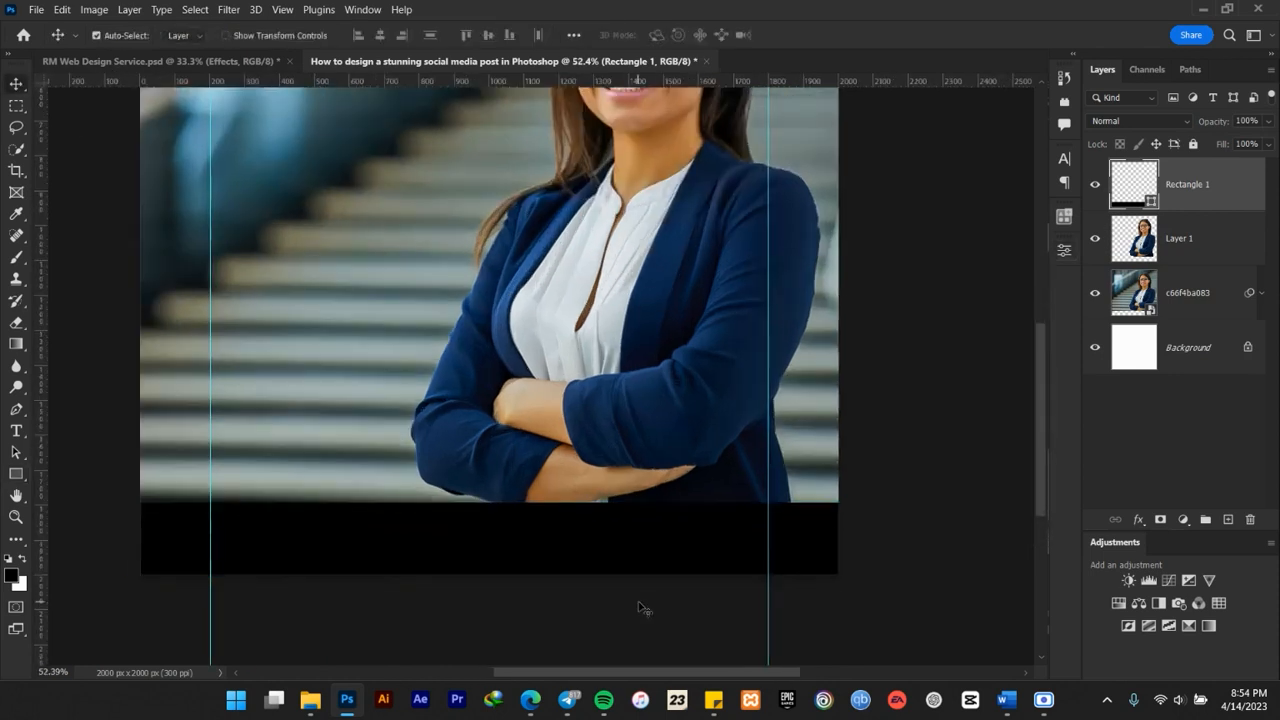
key(ctrl+t)
drag(488, 501, 488, 496)
click(824, 36)
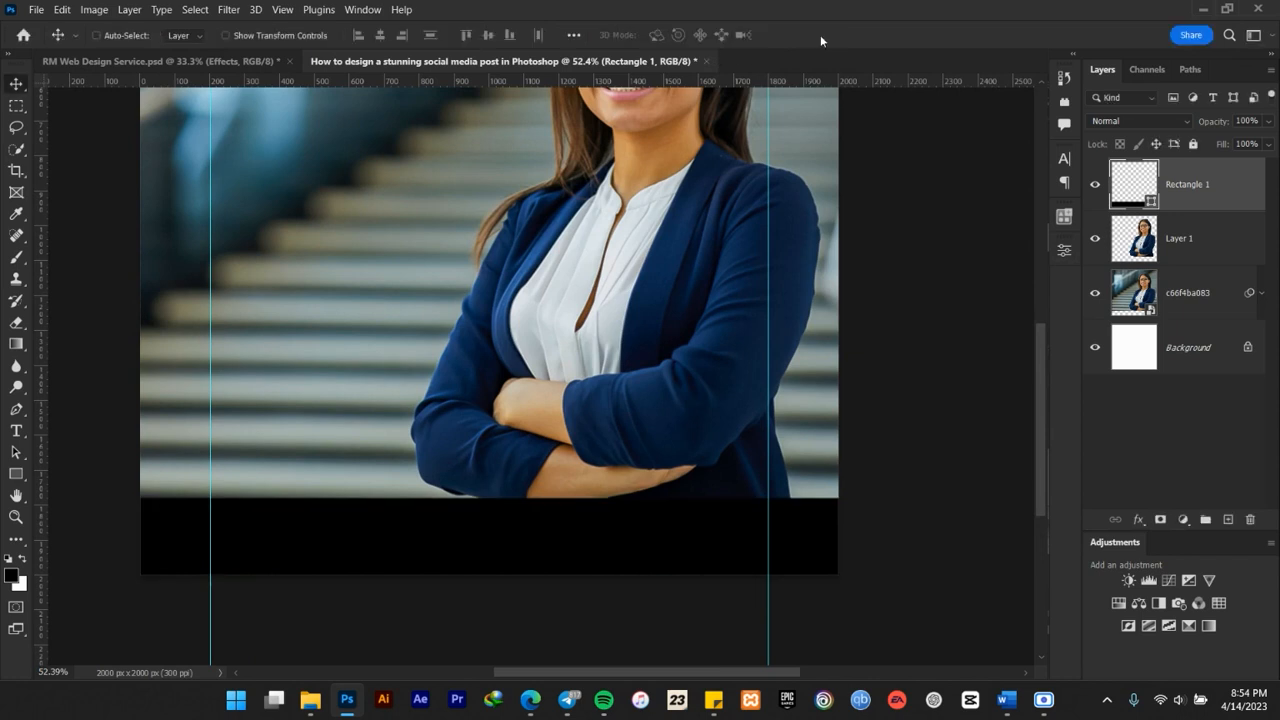
Change the rectangle's fill color to white (#ffffff)
double_click(1144, 198)
text(ffffff)
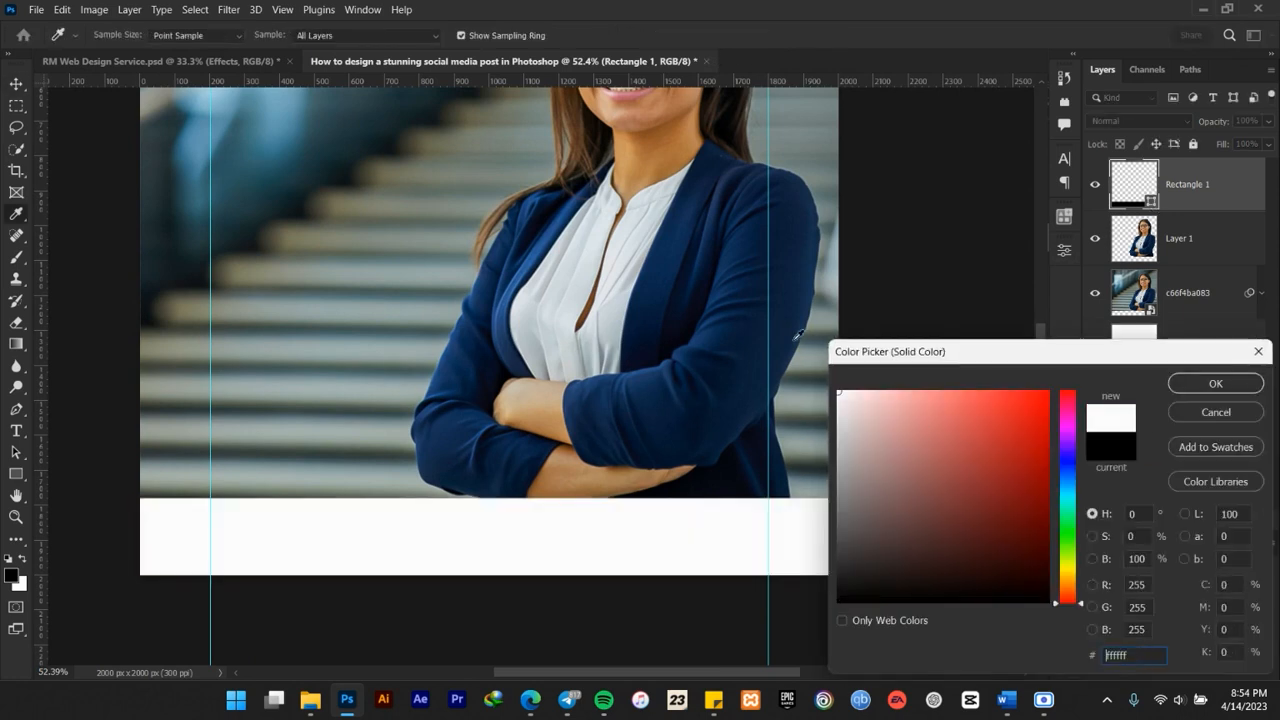
click(1204, 390)
Add a Solid Color fill layer in #f65d82 and place it directly beneath the rectangle layer
scroll(670, 372, down, 3)
scroll(670, 372, down, 1)
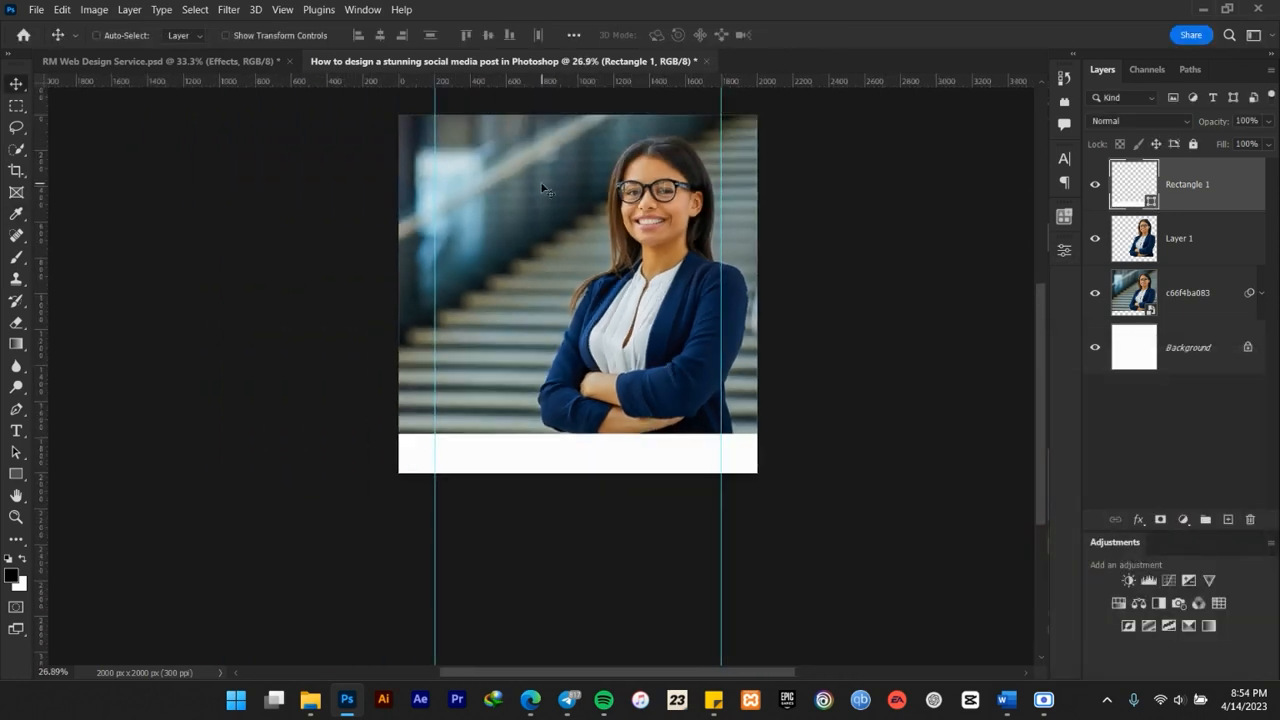
scroll(549, 191, up, 2)
key(ctrl)
scroll(548, 190, up, 1)
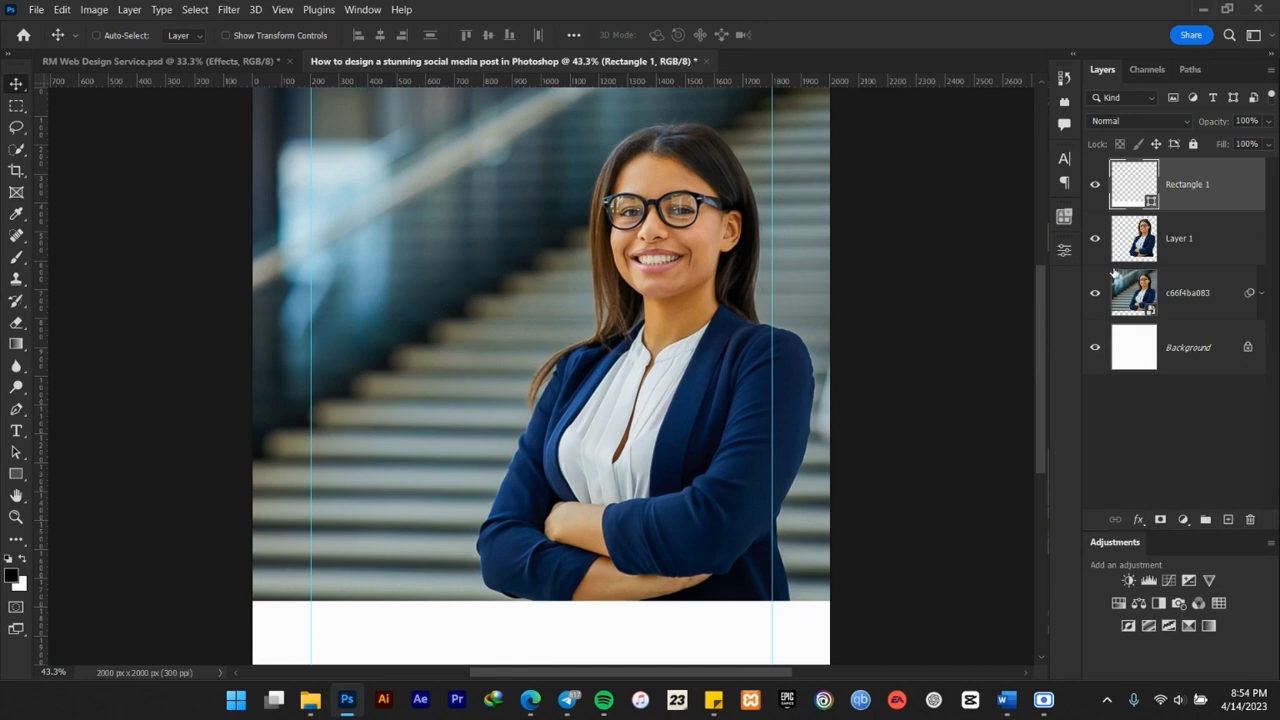
click(1183, 519)
click(1165, 232)
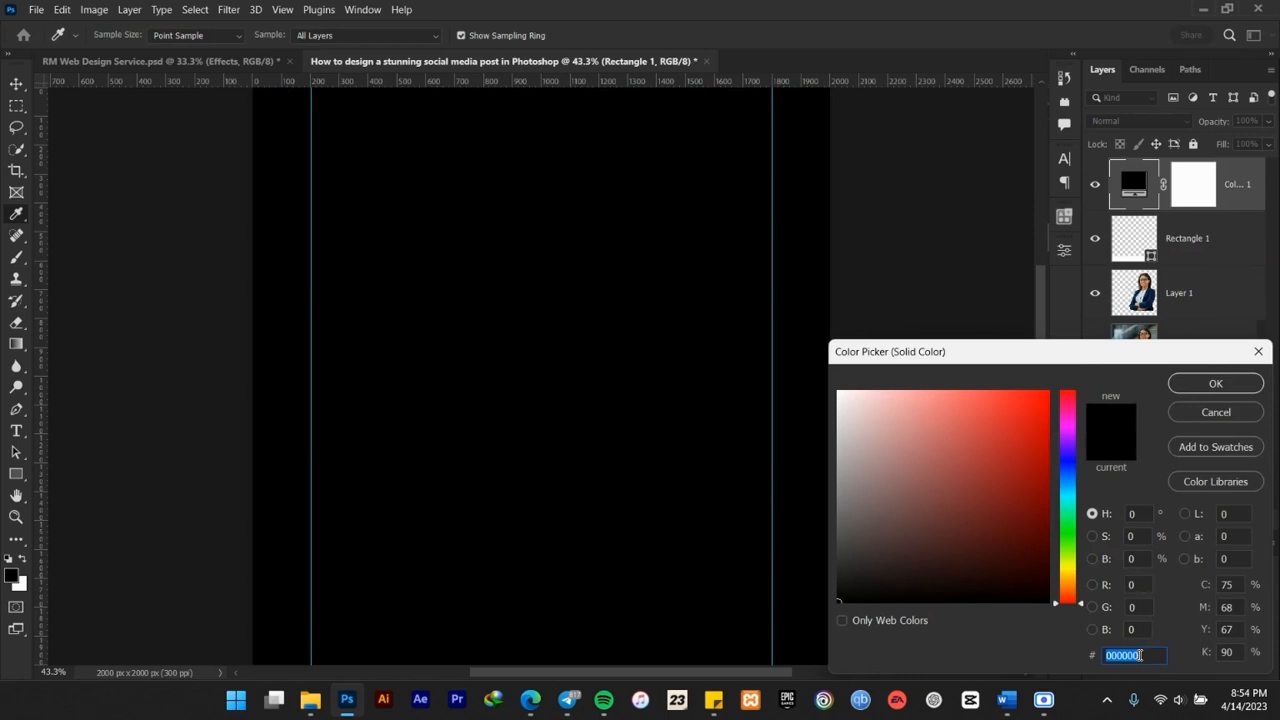
text(f6)
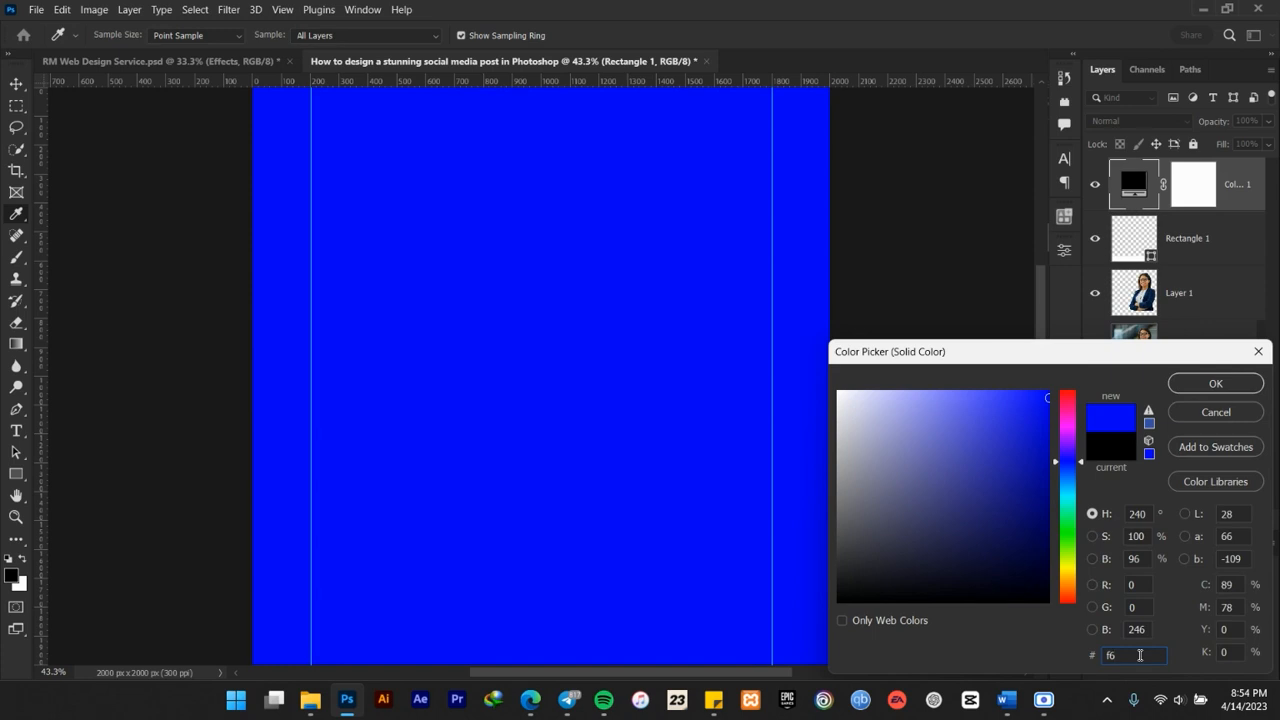
text(5)
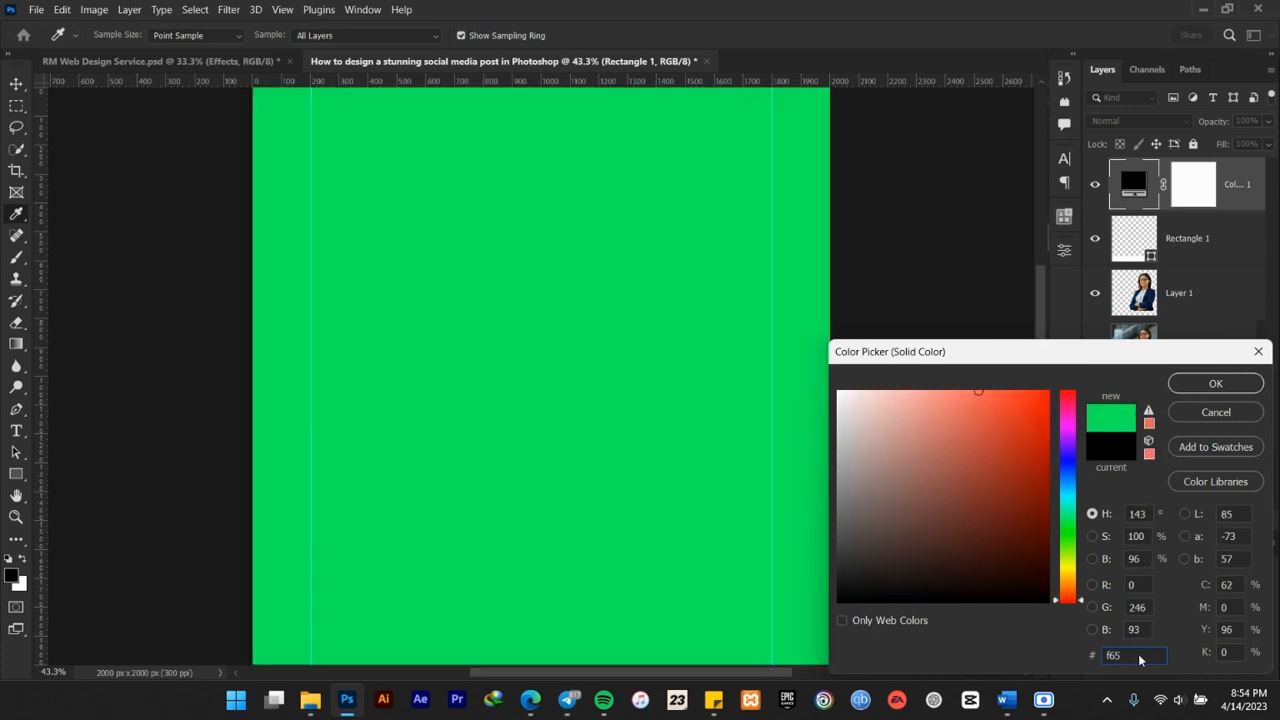
text(d8)
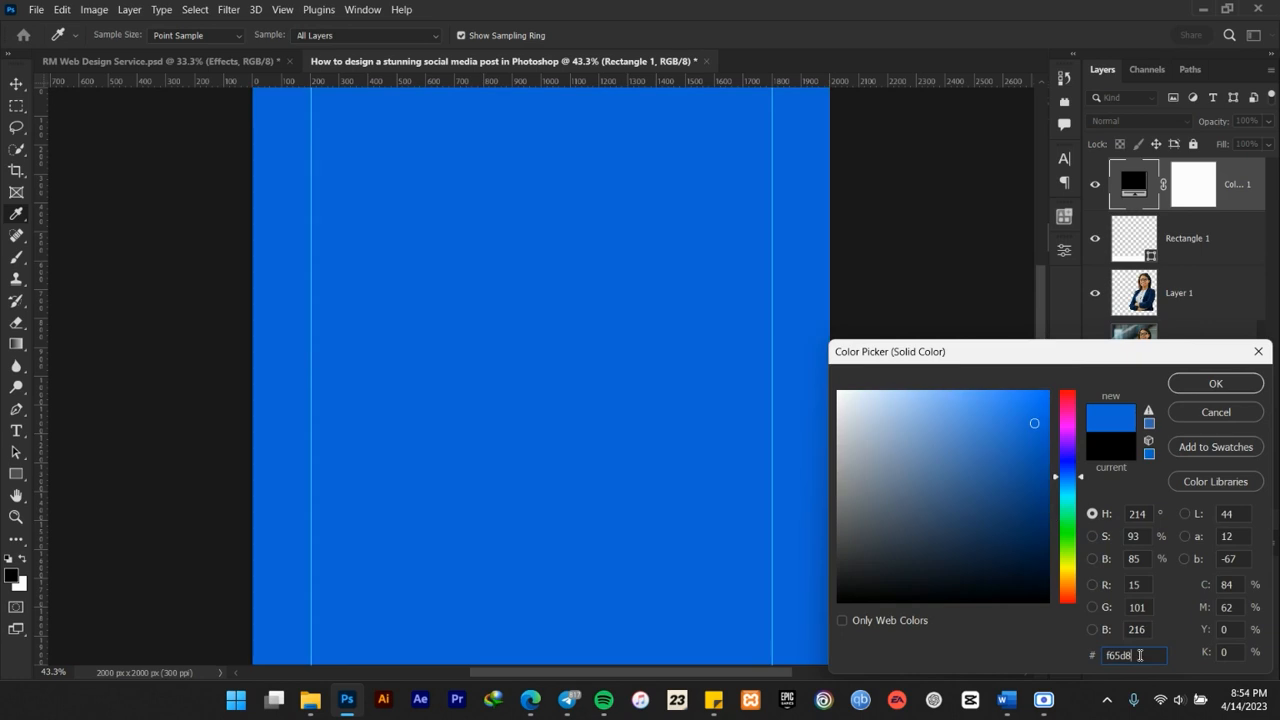
text(2)
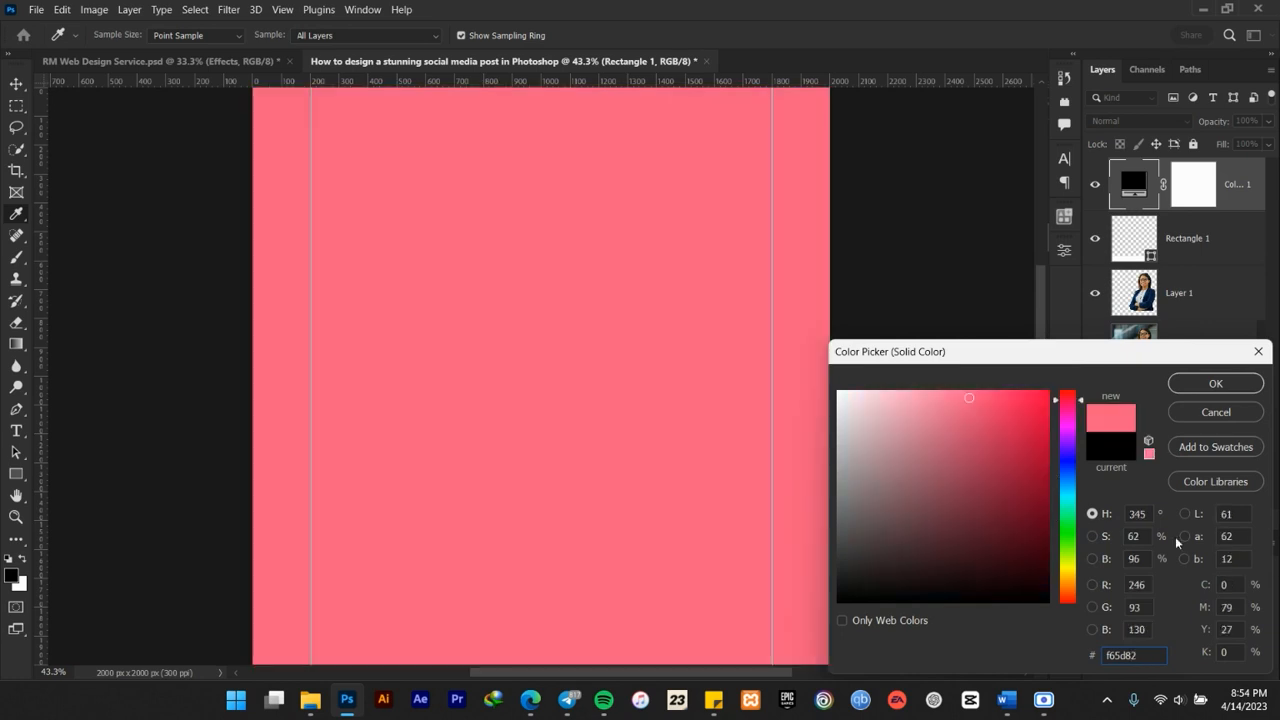
click(1213, 381)
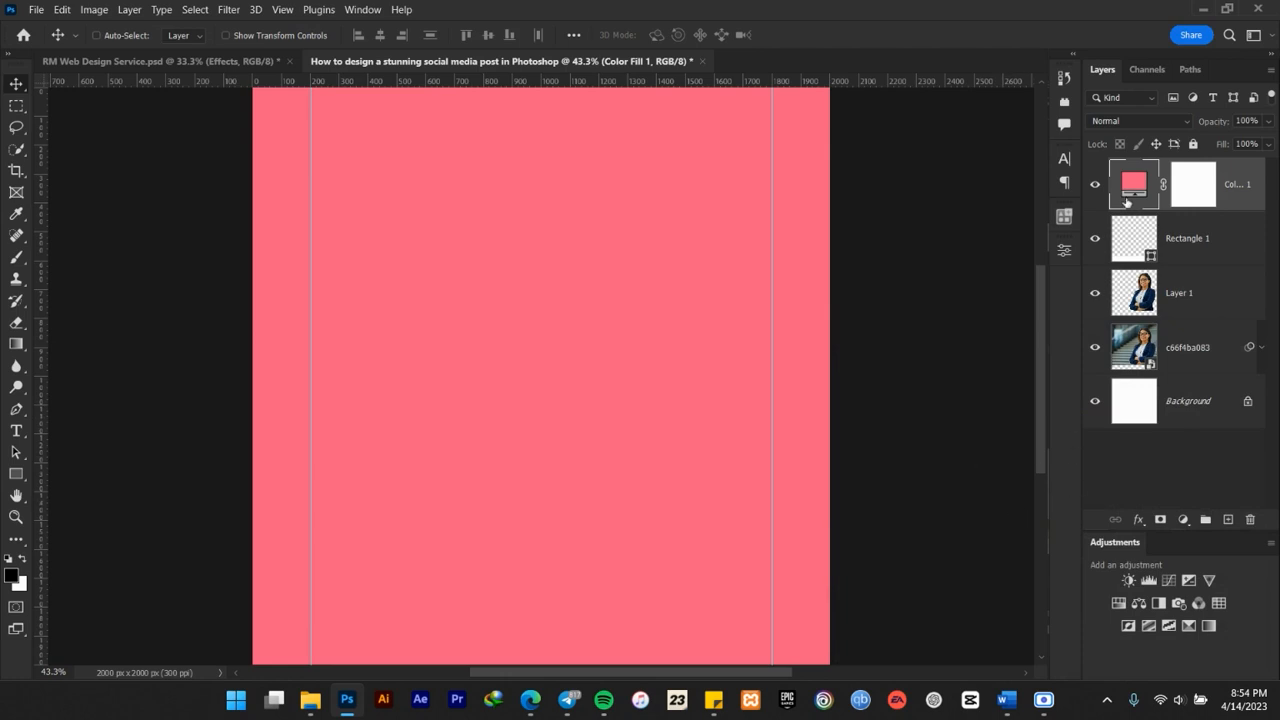
drag(1126, 188, 1134, 262)
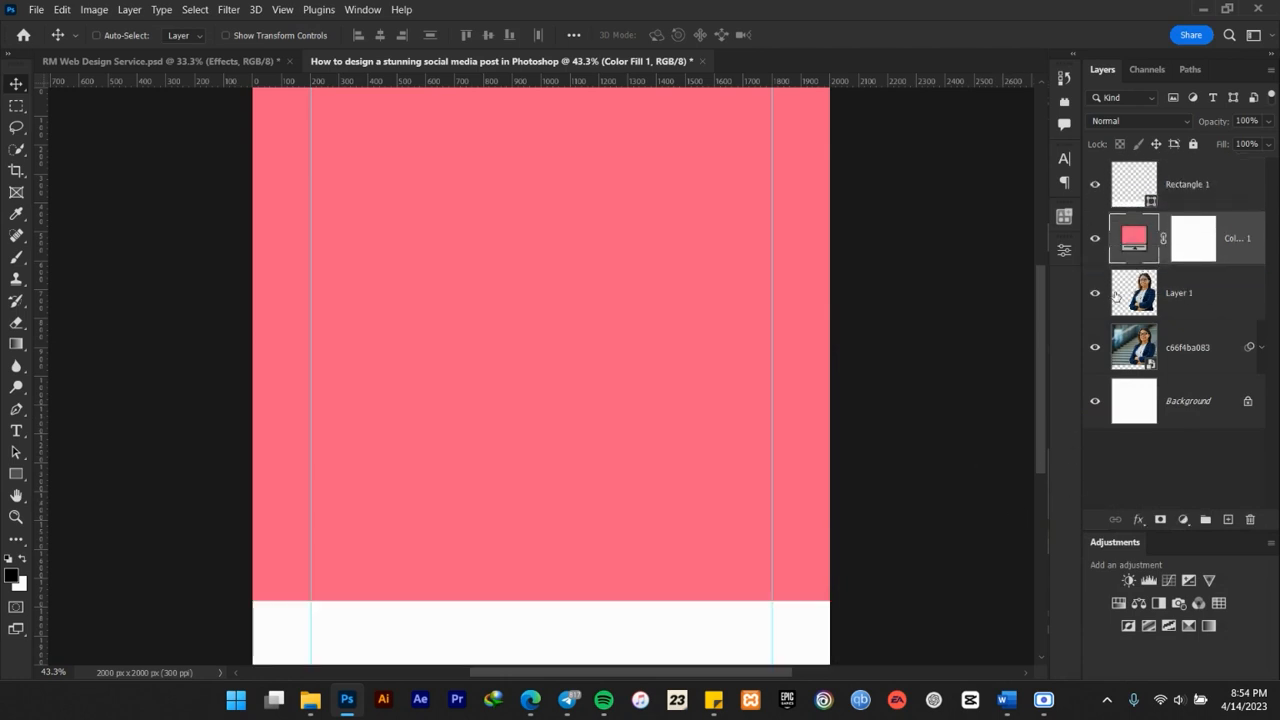
Target the pink fill layer's mask and load the black-to-white Basics preset for a linear gradient
click(1190, 240)
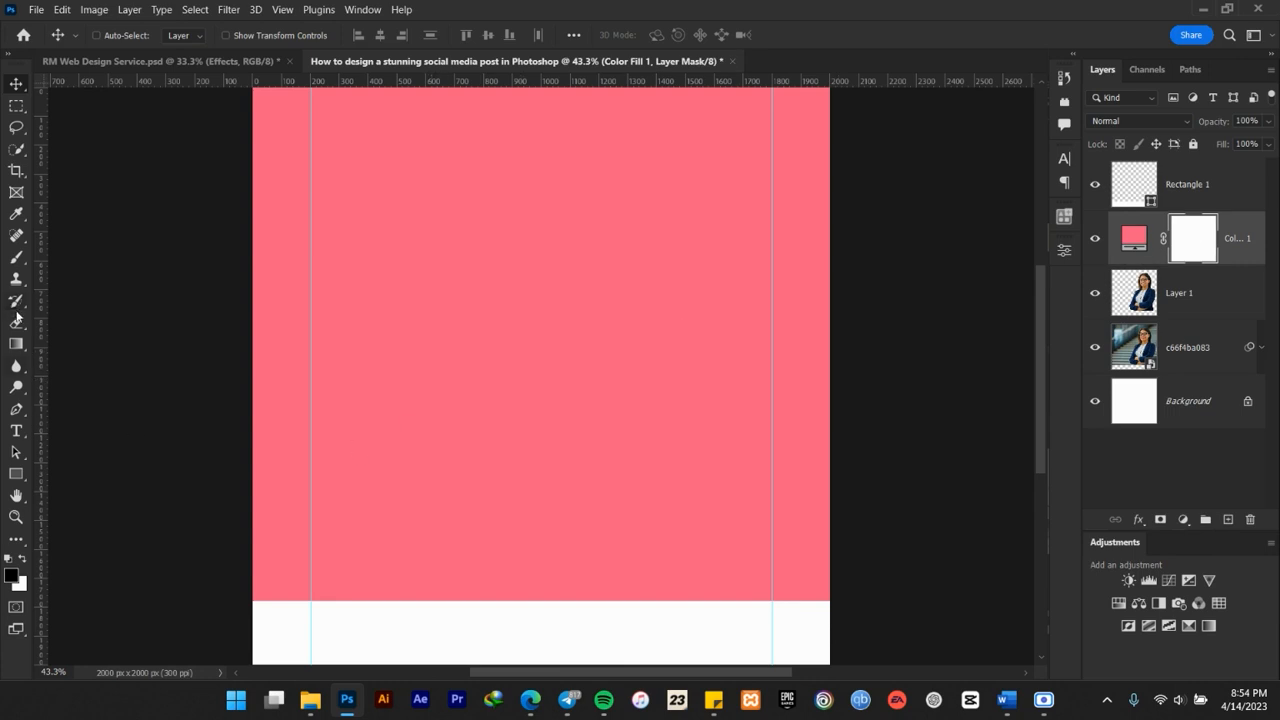
click(16, 343)
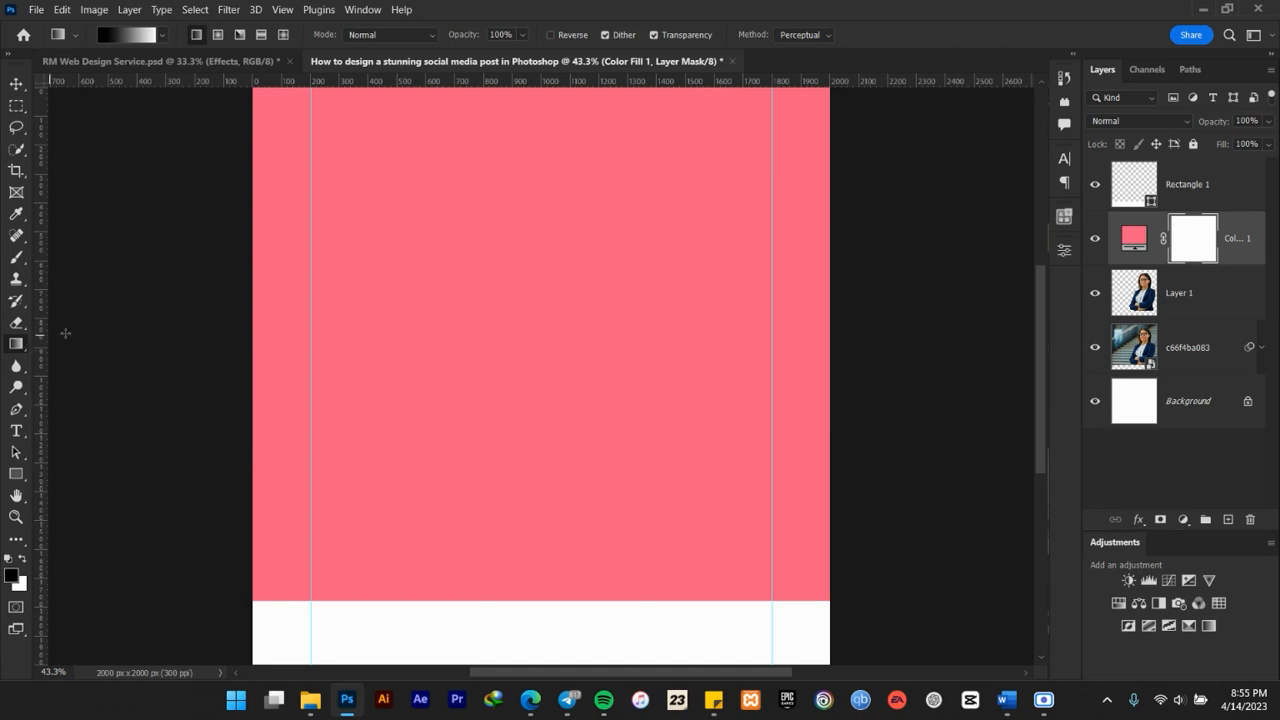
click(164, 37)
click(161, 38)
click(164, 38)
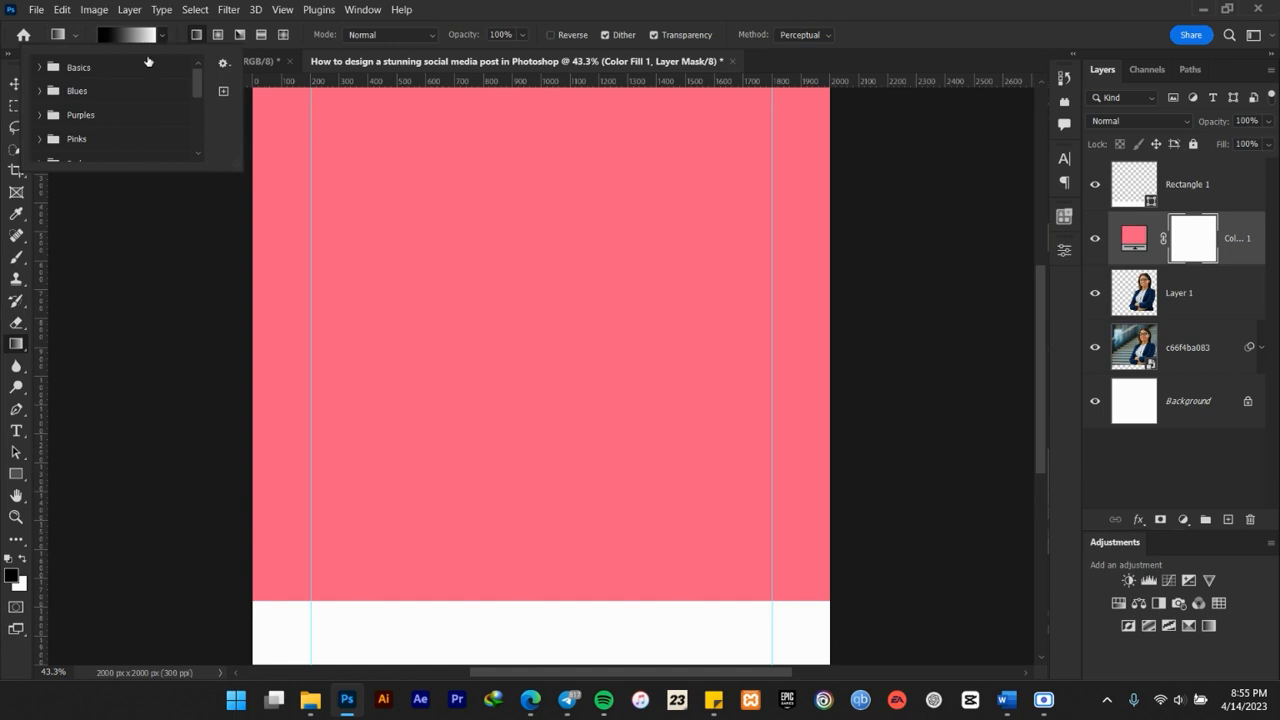
click(40, 67)
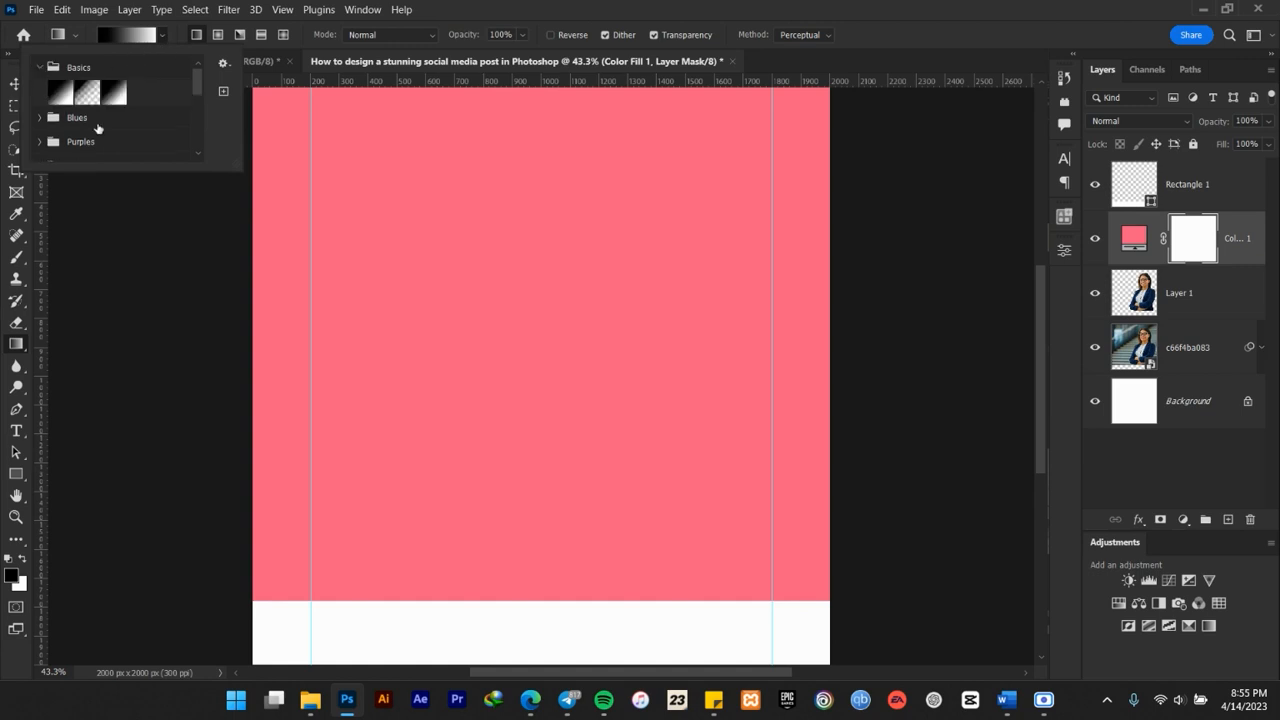
click(118, 89)
click(161, 37)
scroll(705, 213, down, 2)
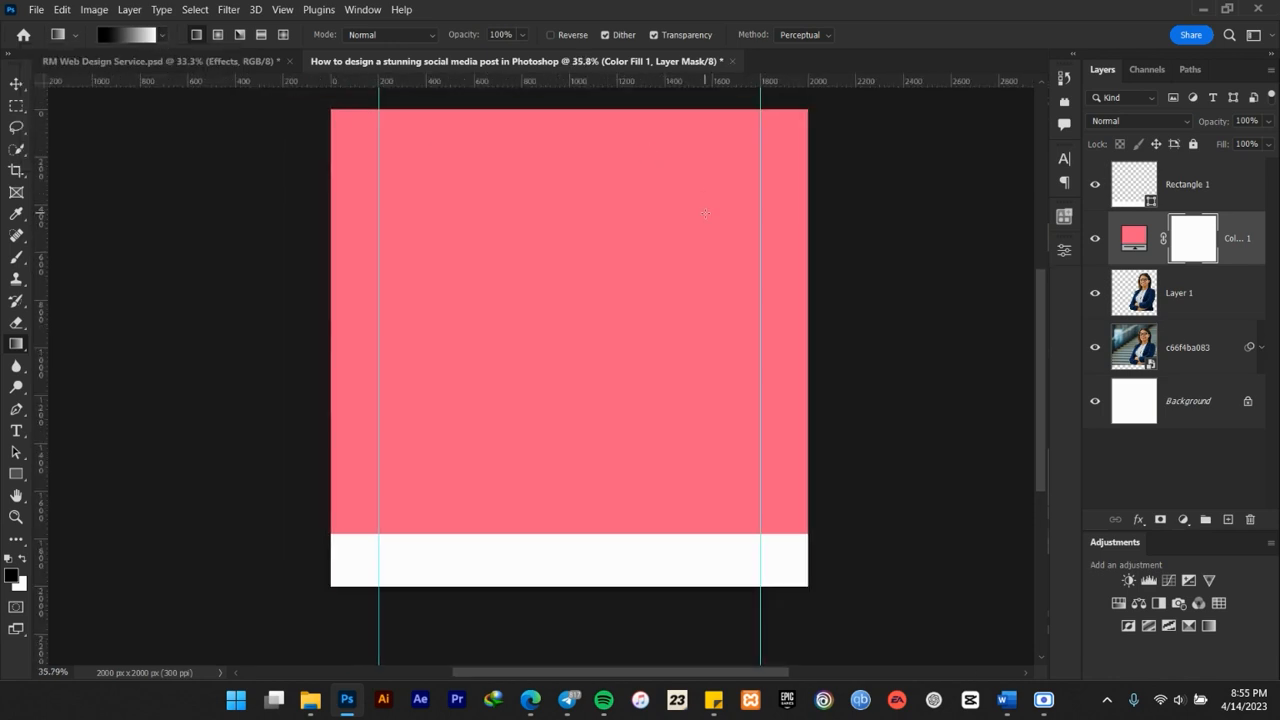
drag(648, 229, 635, 241)
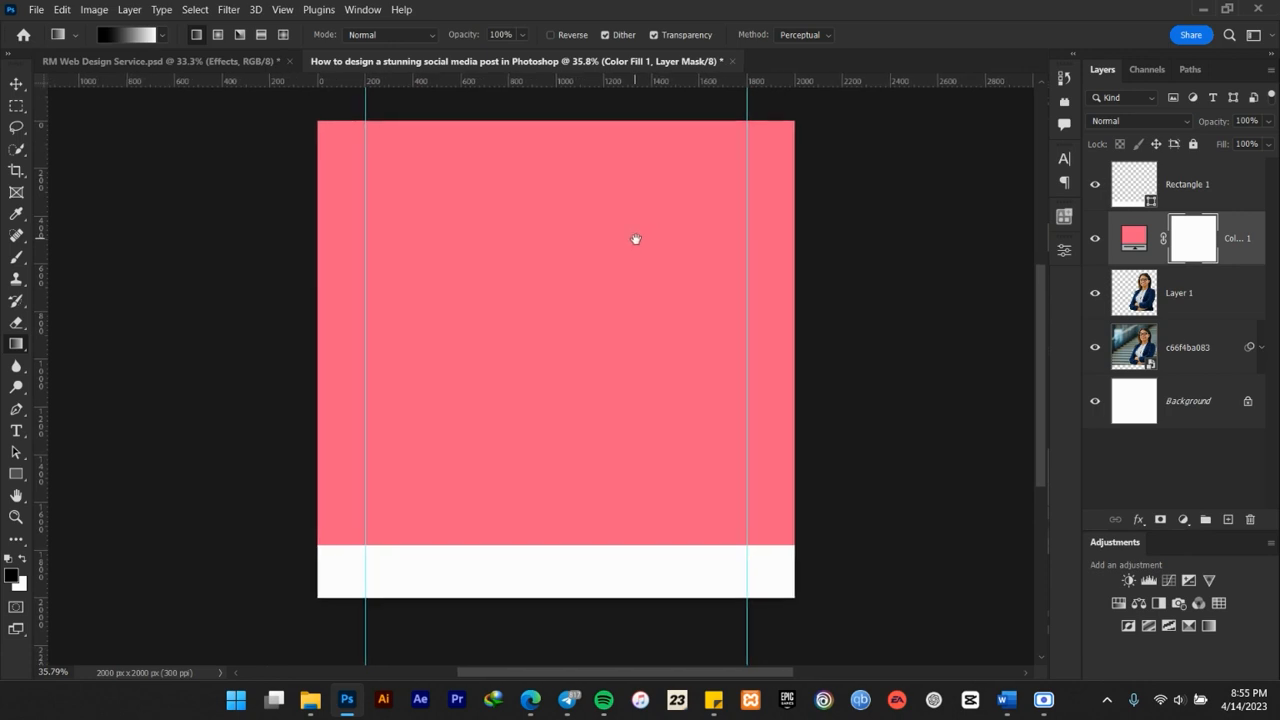
double_click(1192, 237)
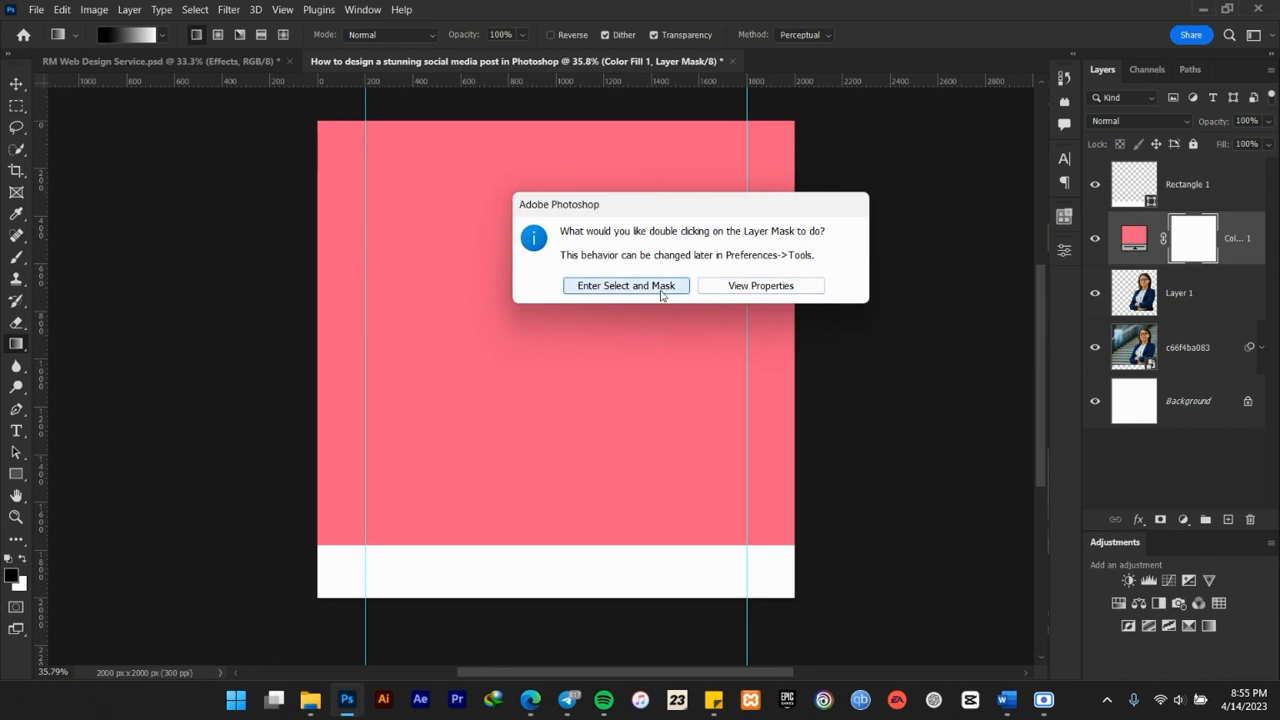
click(740, 286)
click(1036, 245)
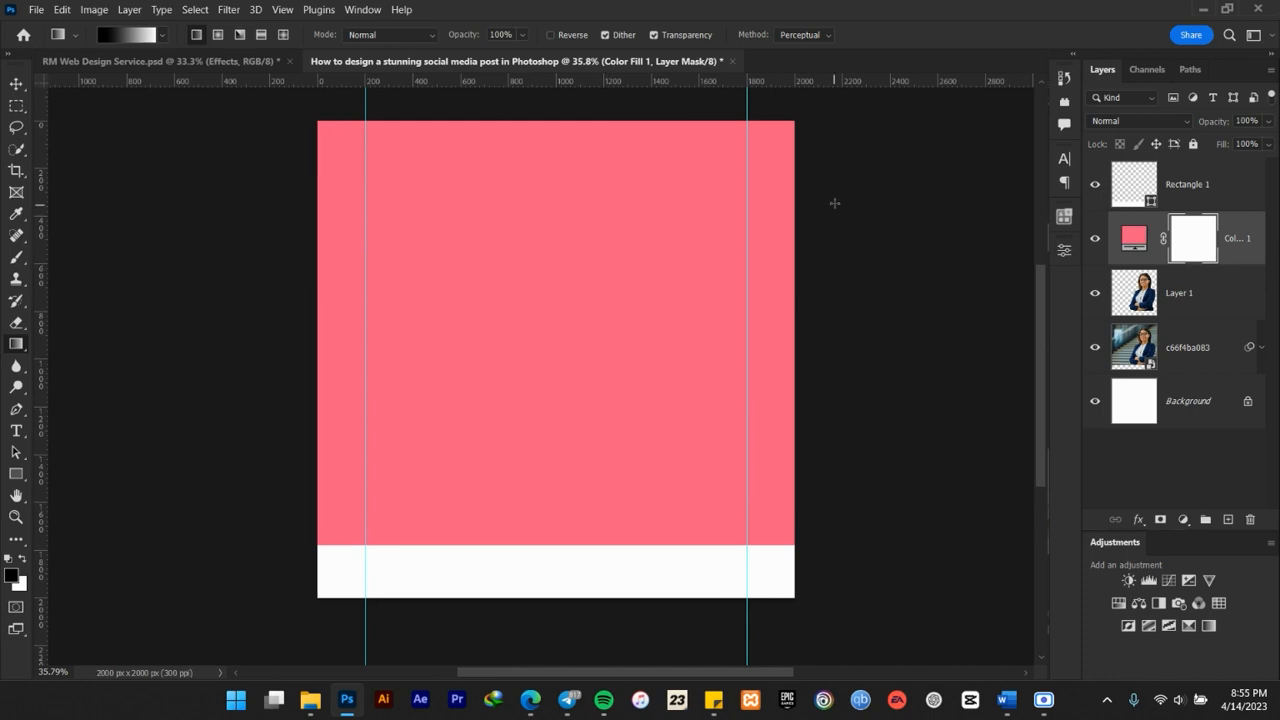
Apply the gradient diagonally on the fill mask from the canvas's upper-right corner toward the lower left, revealing the woman
drag(836, 161, 656, 297)
drag(492, 409, 494, 410)
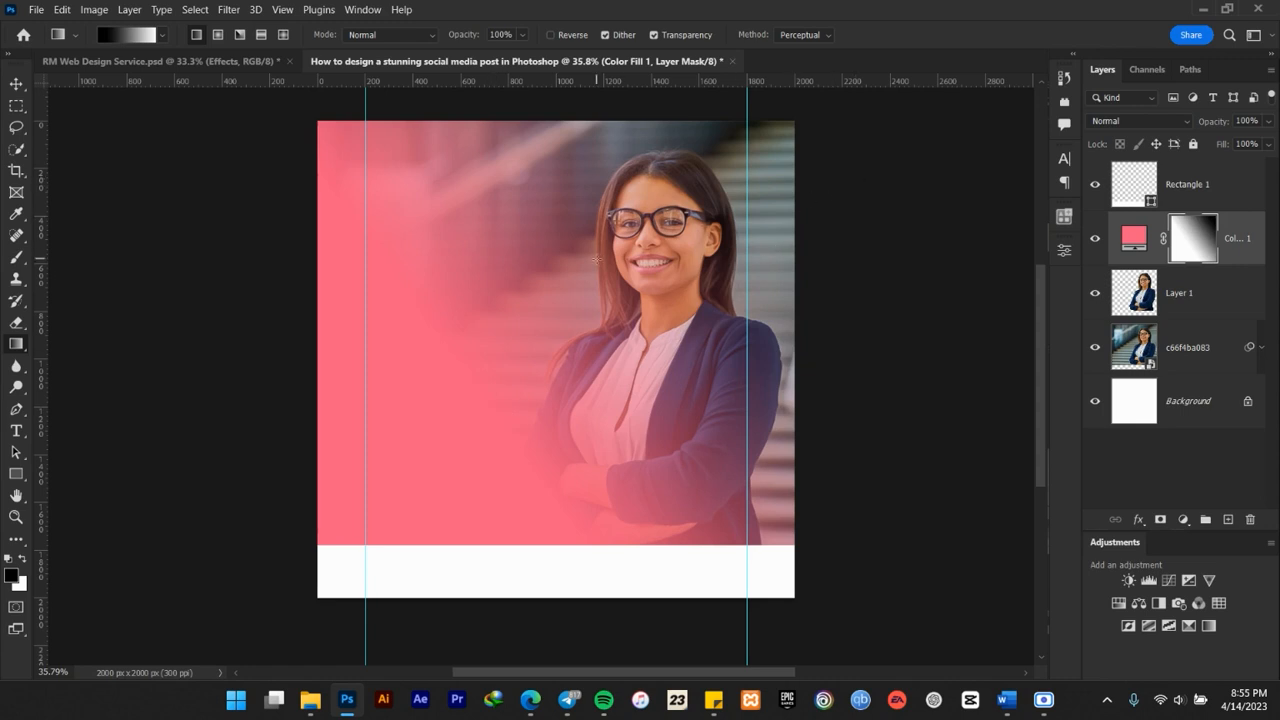
scroll(598, 255, down, 3)
scroll(557, 270, up, 3)
scroll(555, 274, up, 2)
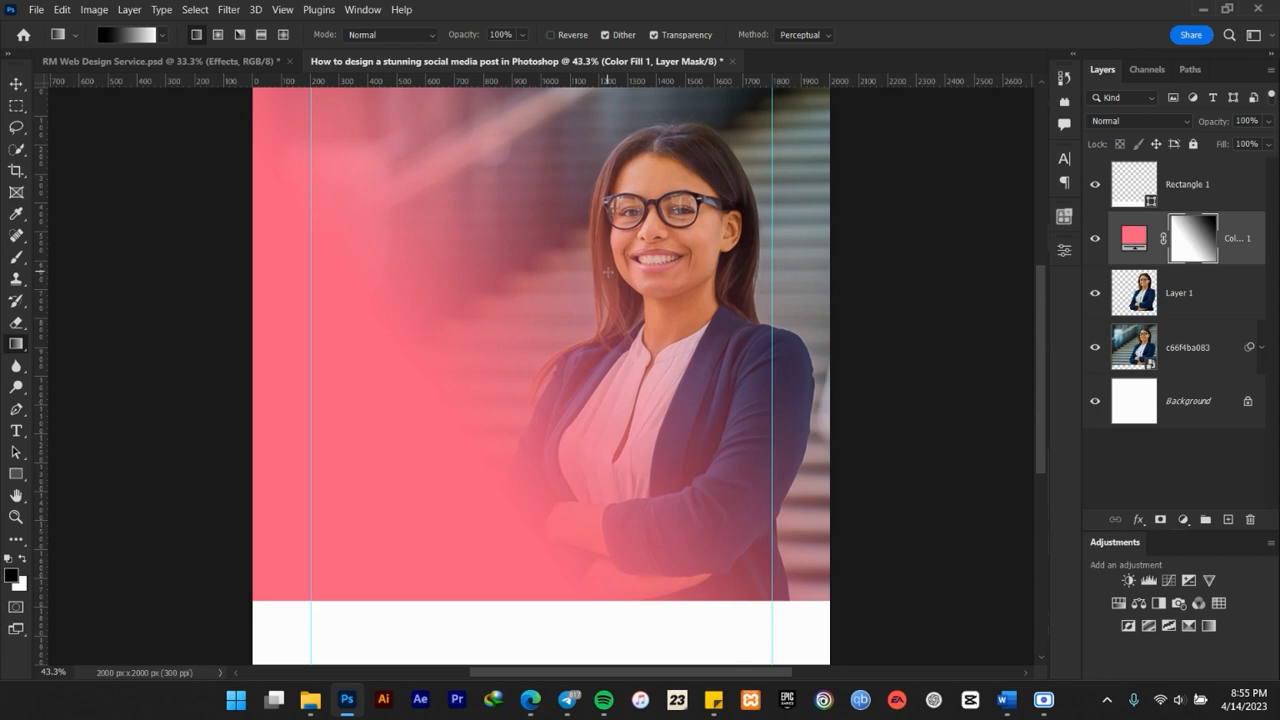
Group the rectangle, pink fill, Layer 1 and c66f4ba083 layers, name the group BG and expand it
click(16, 83)
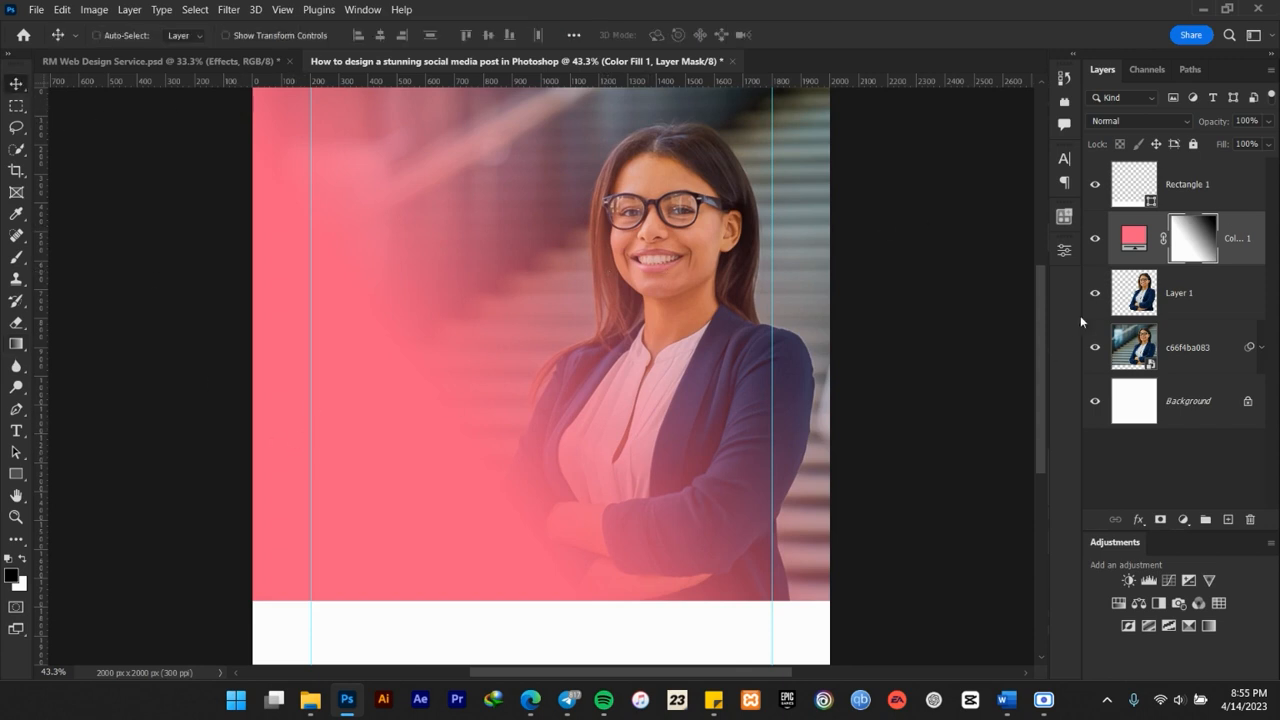
click(1133, 243)
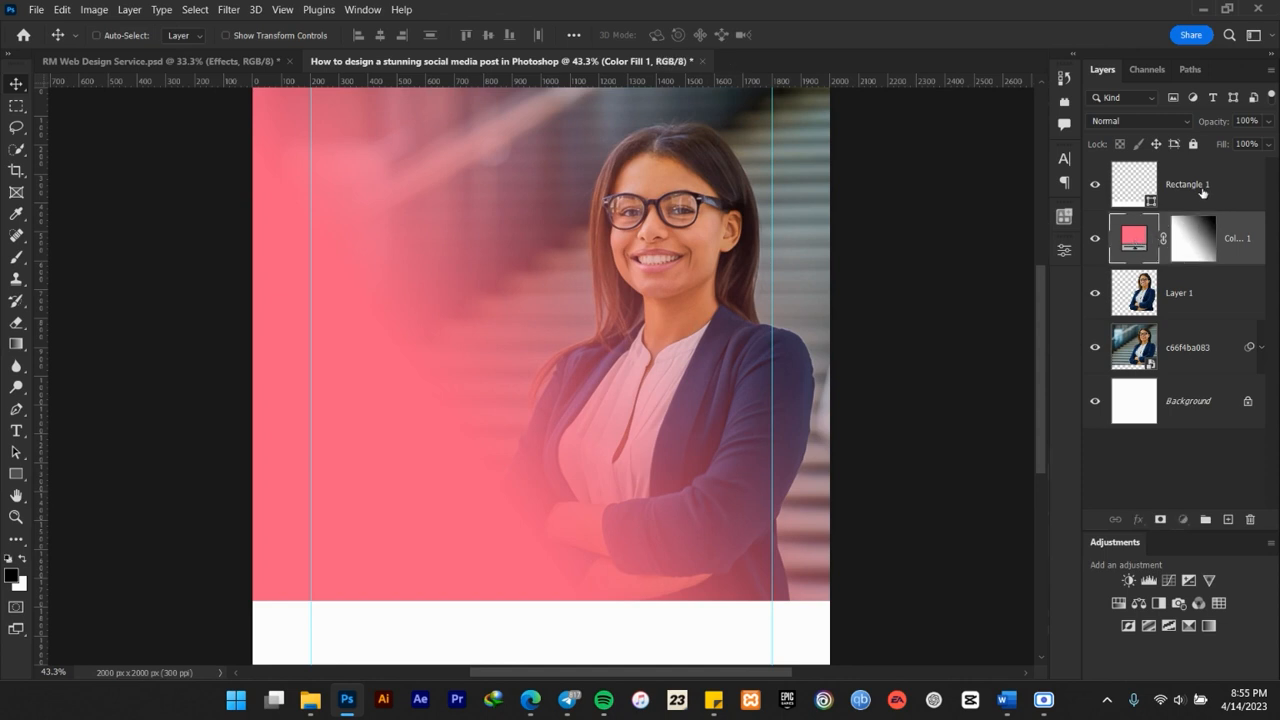
click(1202, 192)
shift+click(1197, 334)
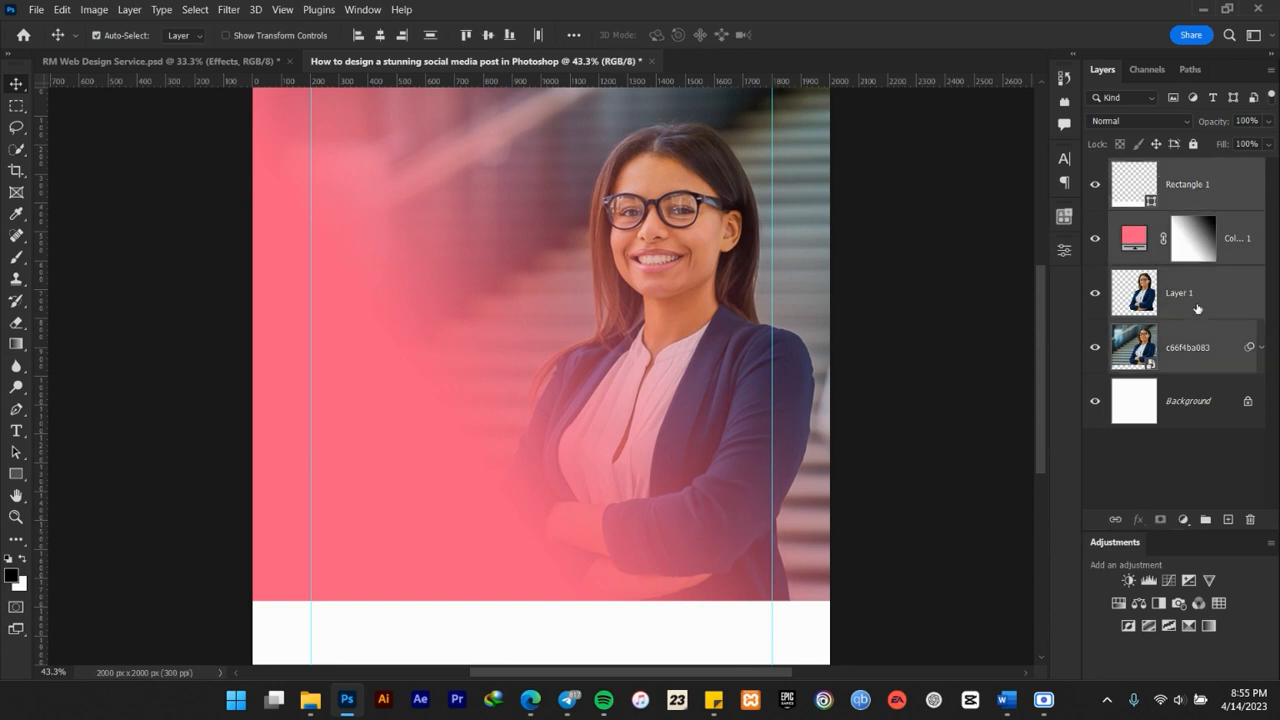
key(ctrl+g)
double_click(1160, 168)
text(BG)
key(Return)
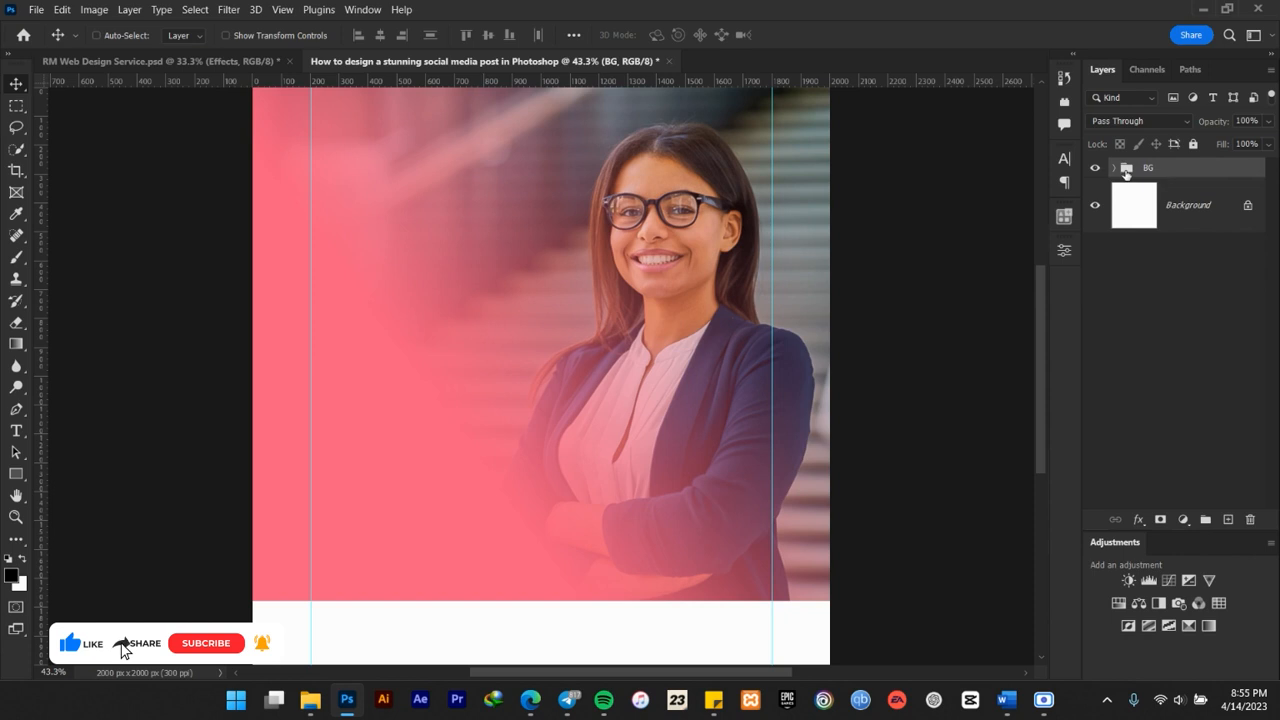
click(1117, 169)
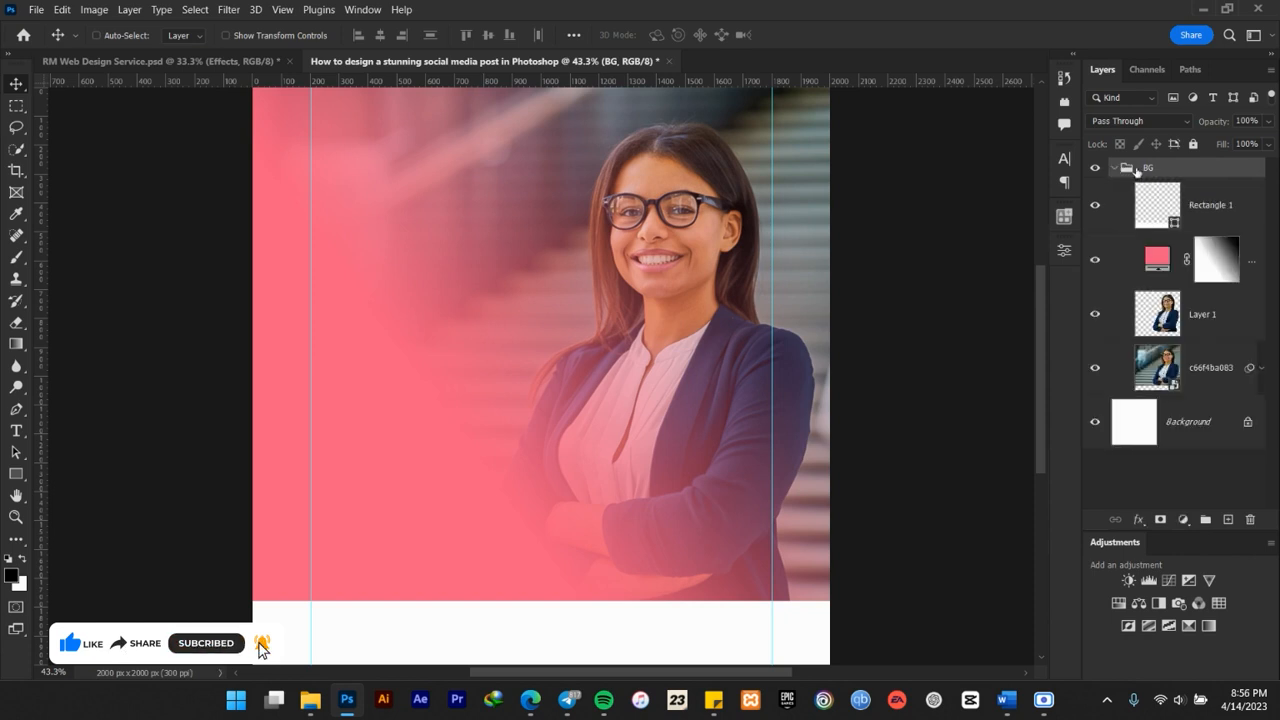
Place the glowing_instagram_logo_on_a_realistic_3d_circle copy image from the project folder and move its layer to the top of the BG group
scroll(640, 335, down, 1)
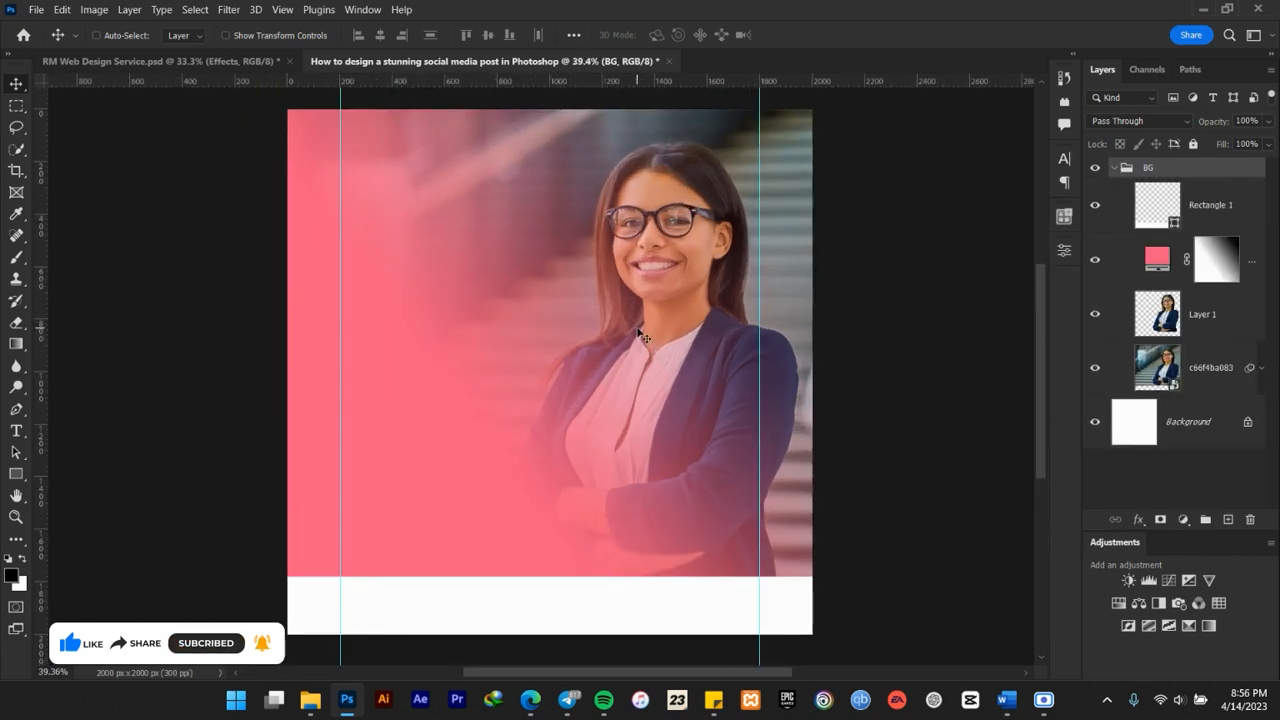
scroll(641, 337, up, 1)
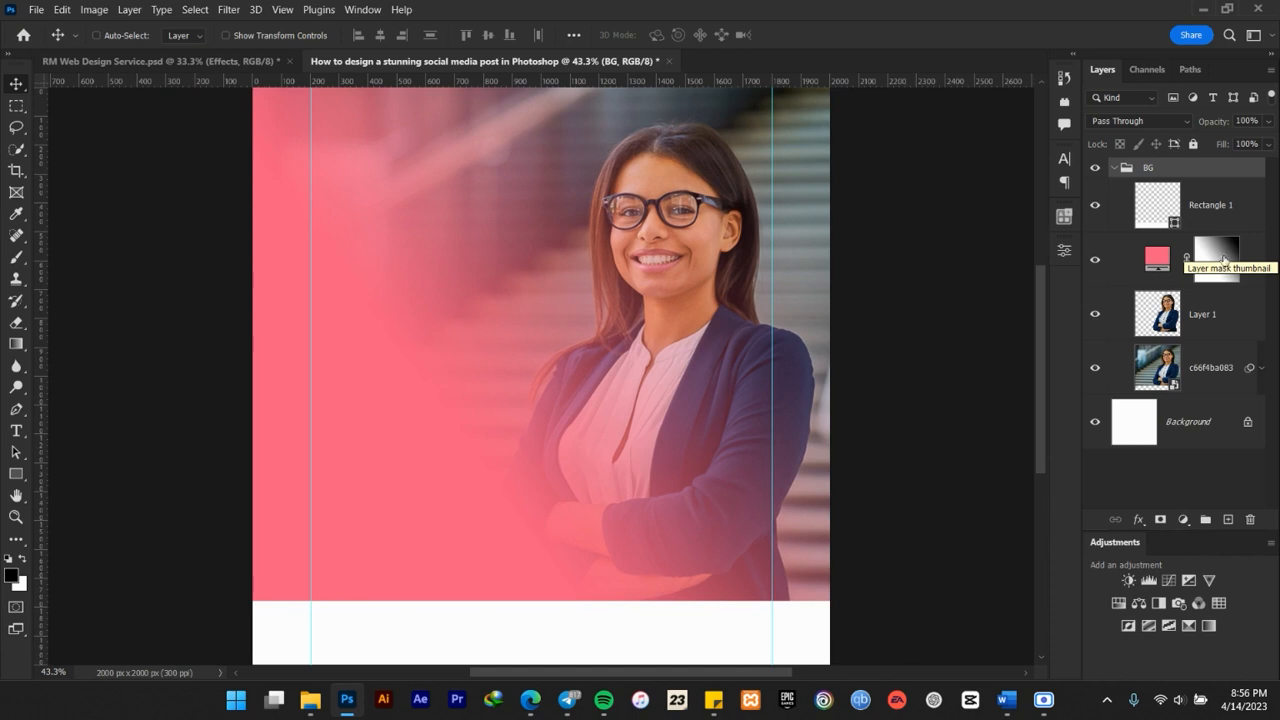
click(312, 700)
click(708, 298)
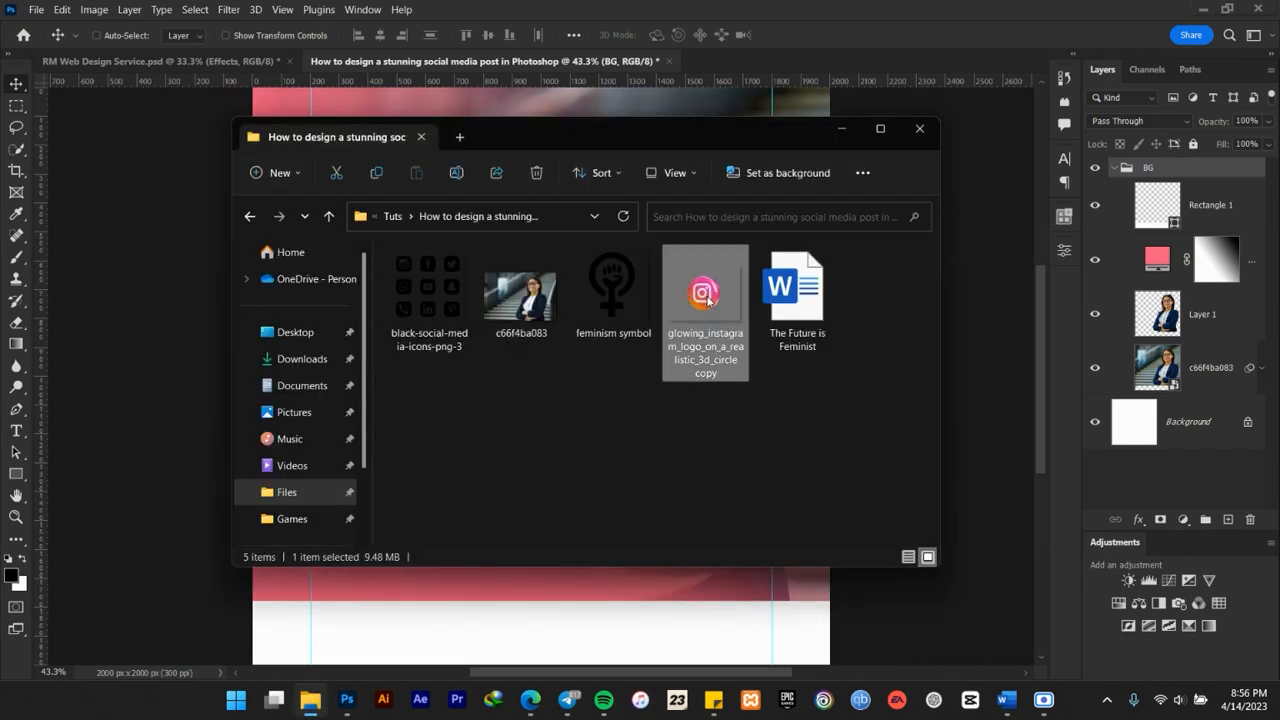
drag(704, 300, 104, 288)
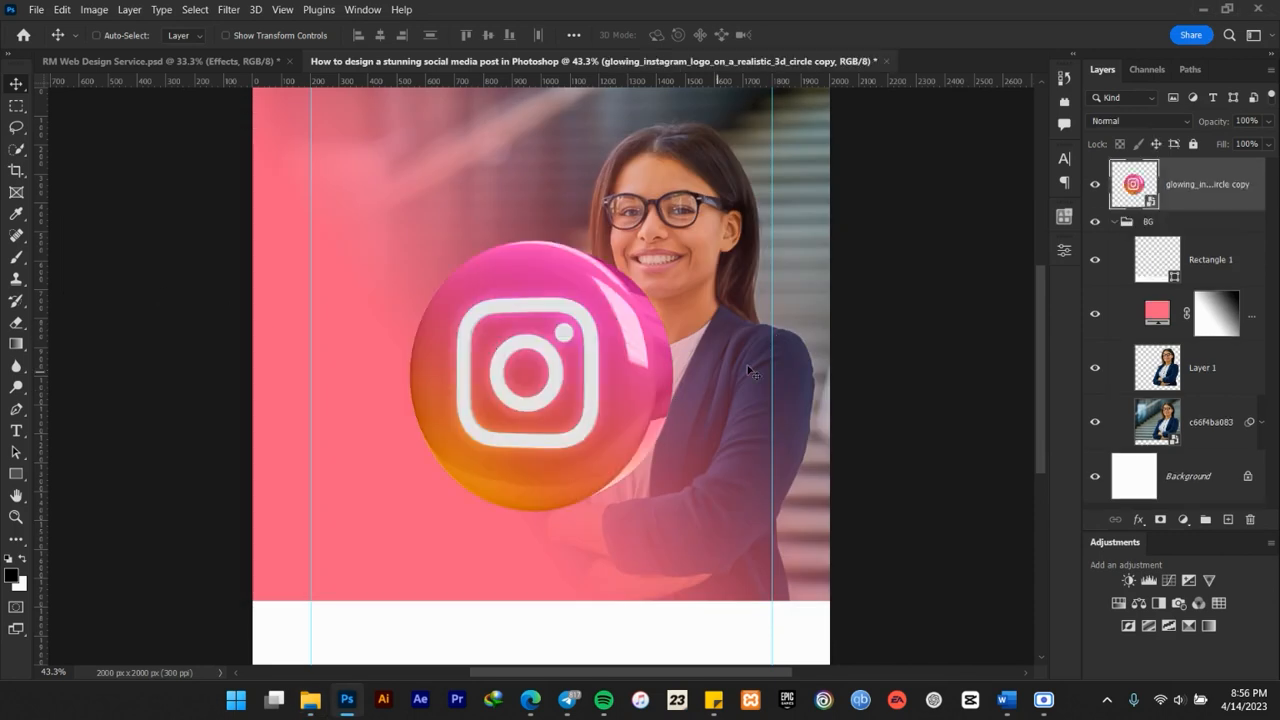
drag(1214, 184, 1147, 224)
Scale the Instagram logo to about 34.5% and move it over the woman's arms, overlapping the white strip
scroll(567, 358, down, 3)
scroll(567, 358, up, 2)
key(ctrl+t)
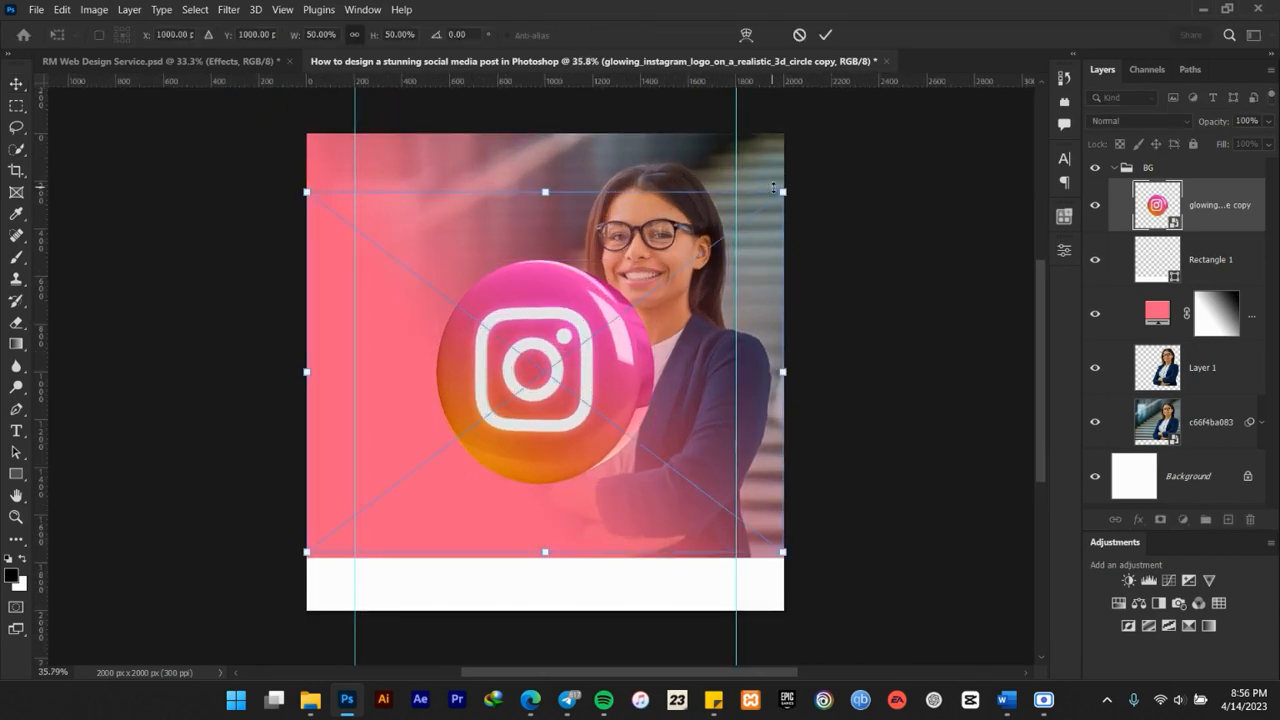
drag(784, 191, 697, 222)
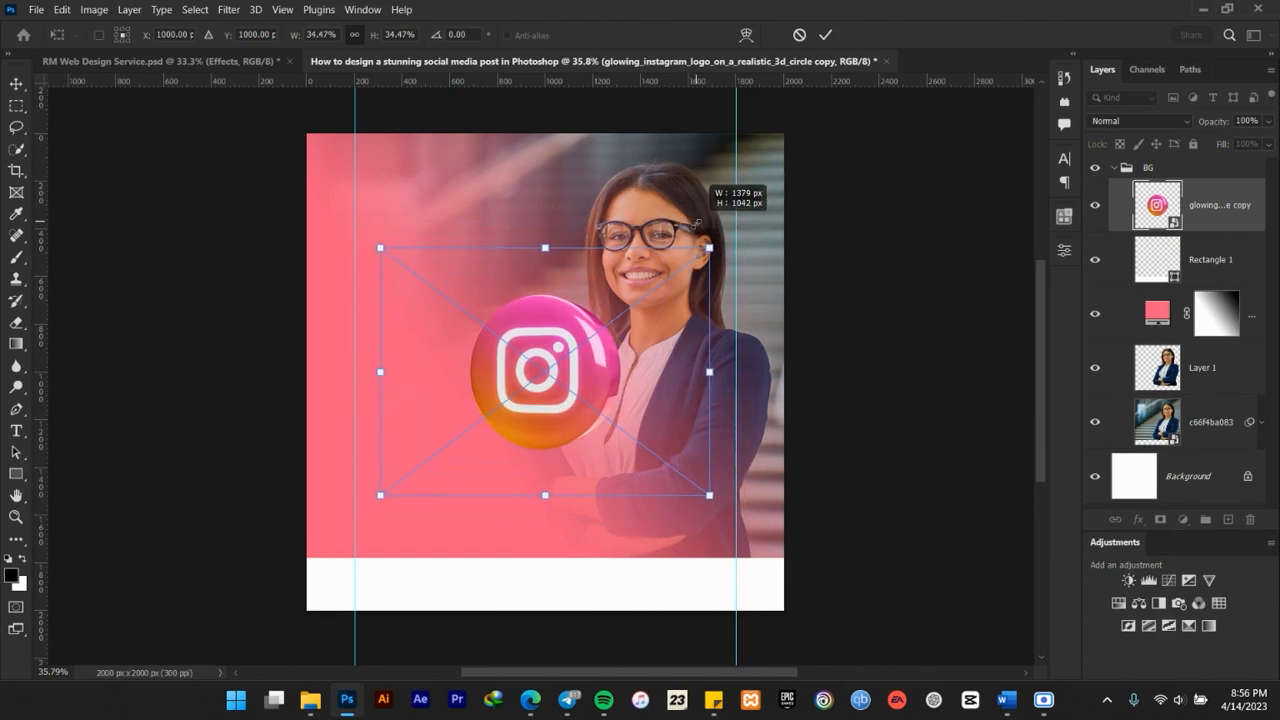
drag(567, 366, 695, 500)
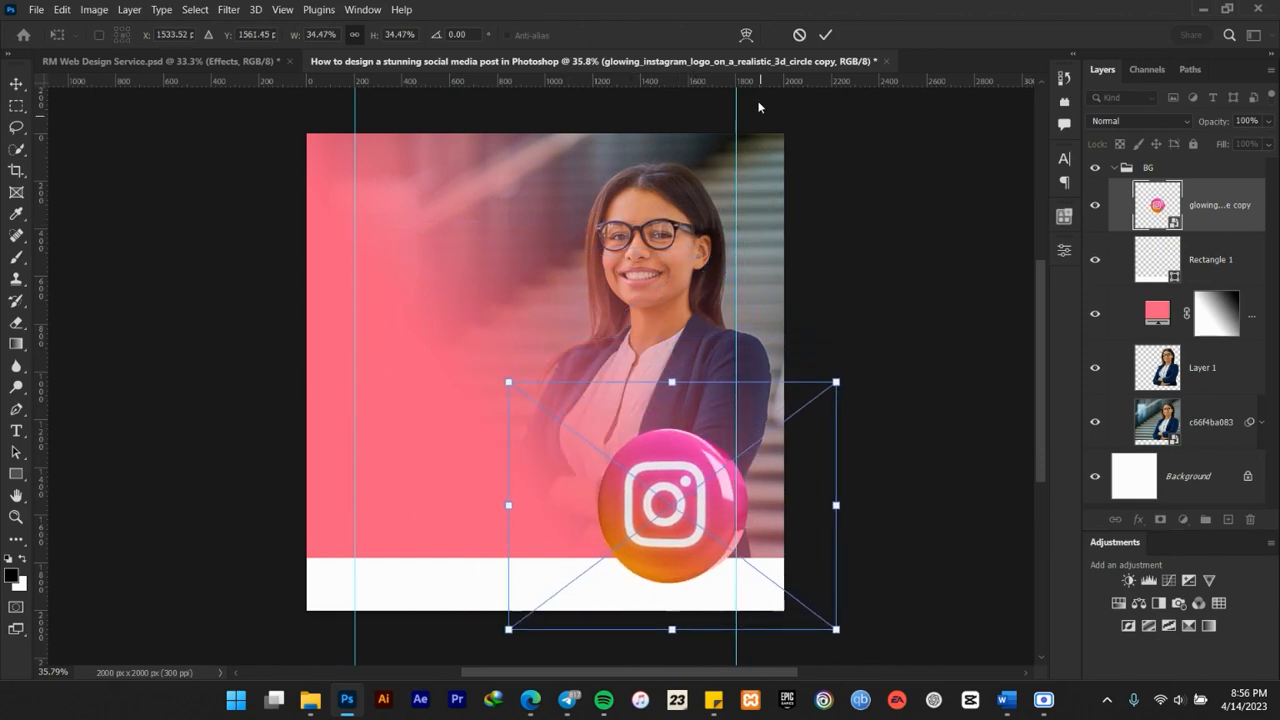
click(826, 36)
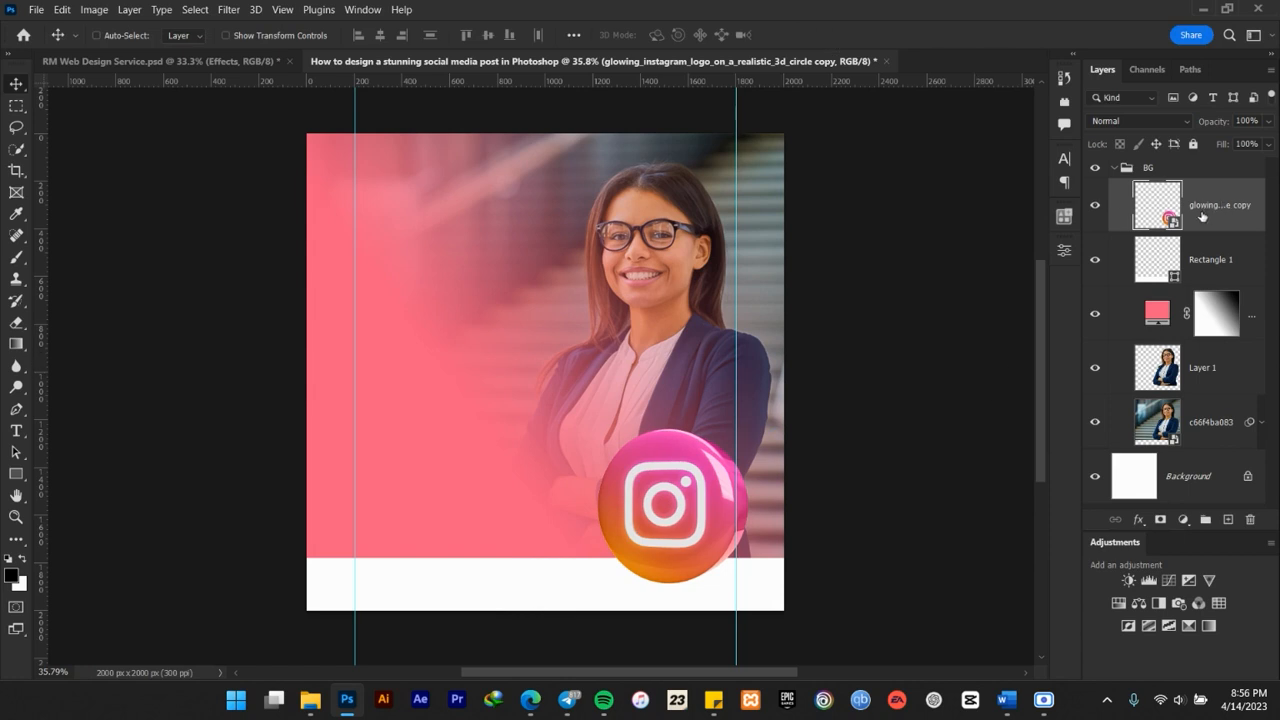
Move the logo layer beneath Rectangle 1 and shift the logo slightly down and to the left
drag(1213, 212, 1208, 268)
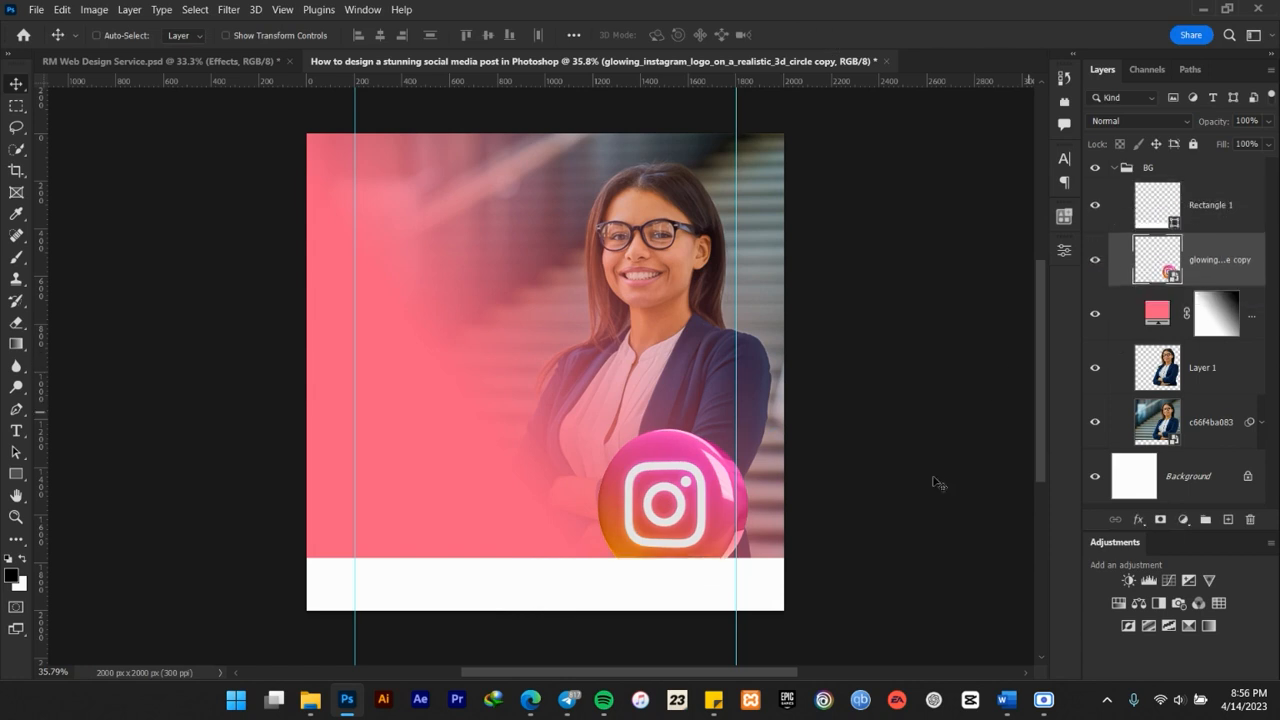
scroll(714, 516, up, 2)
mouse_move(714, 516)
mouse_down()
mouse_move(718, 496)
mouse_move(708, 510)
mouse_up()
scroll(709, 507, down, 2)
scroll(712, 512, up, 1)
Enlarge the Instagram logo to 35.60% and reposition it to about X 1476, Y 1583 px
key(ctrl+t)
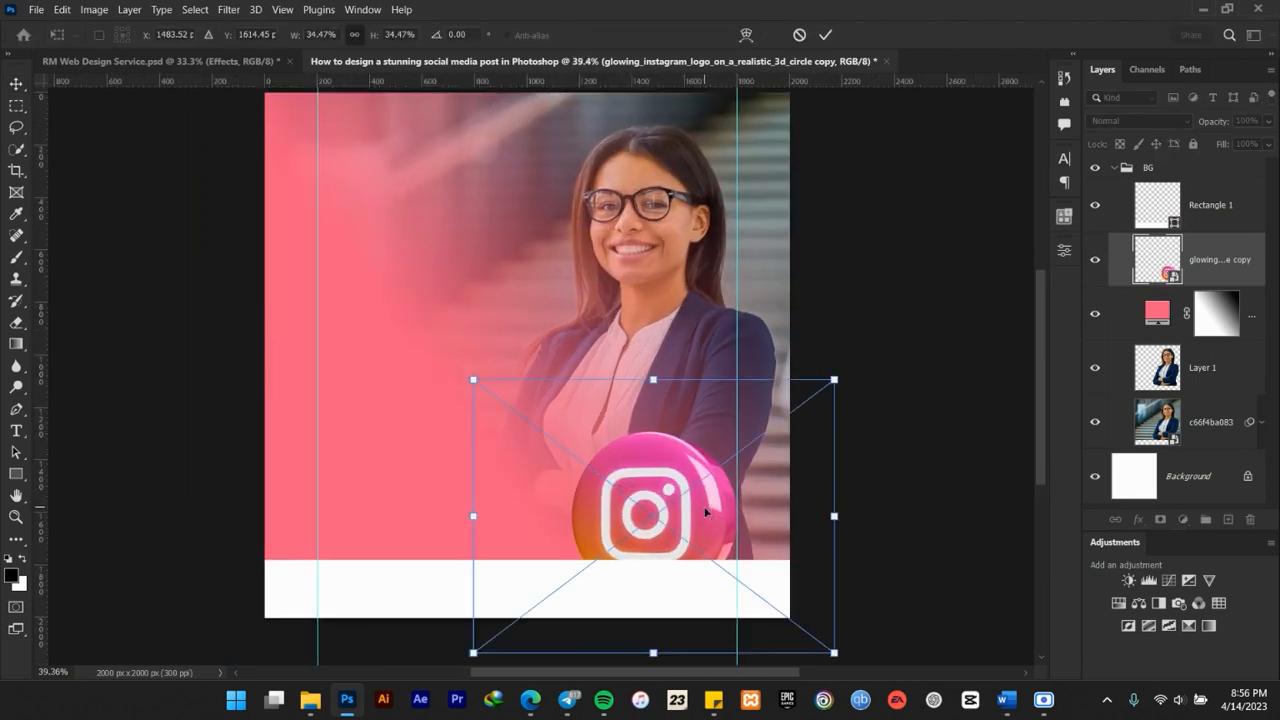
drag(834, 380, 842, 378)
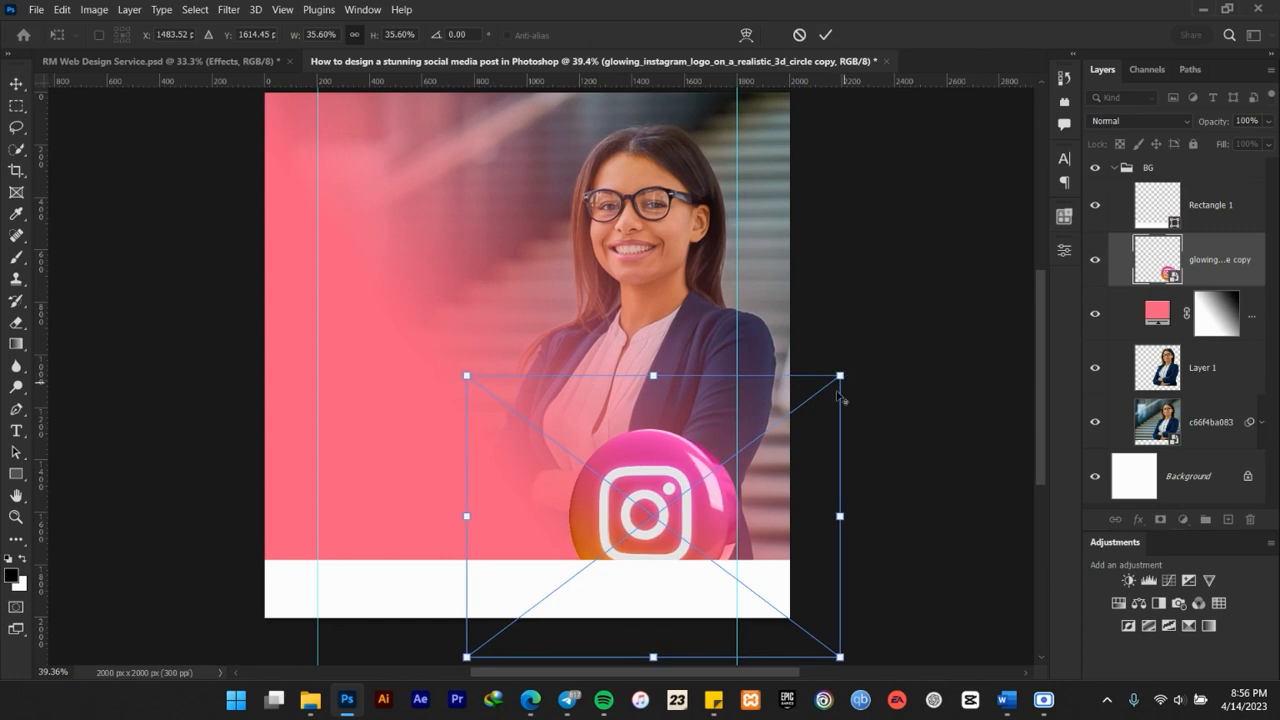
drag(707, 521, 703, 523)
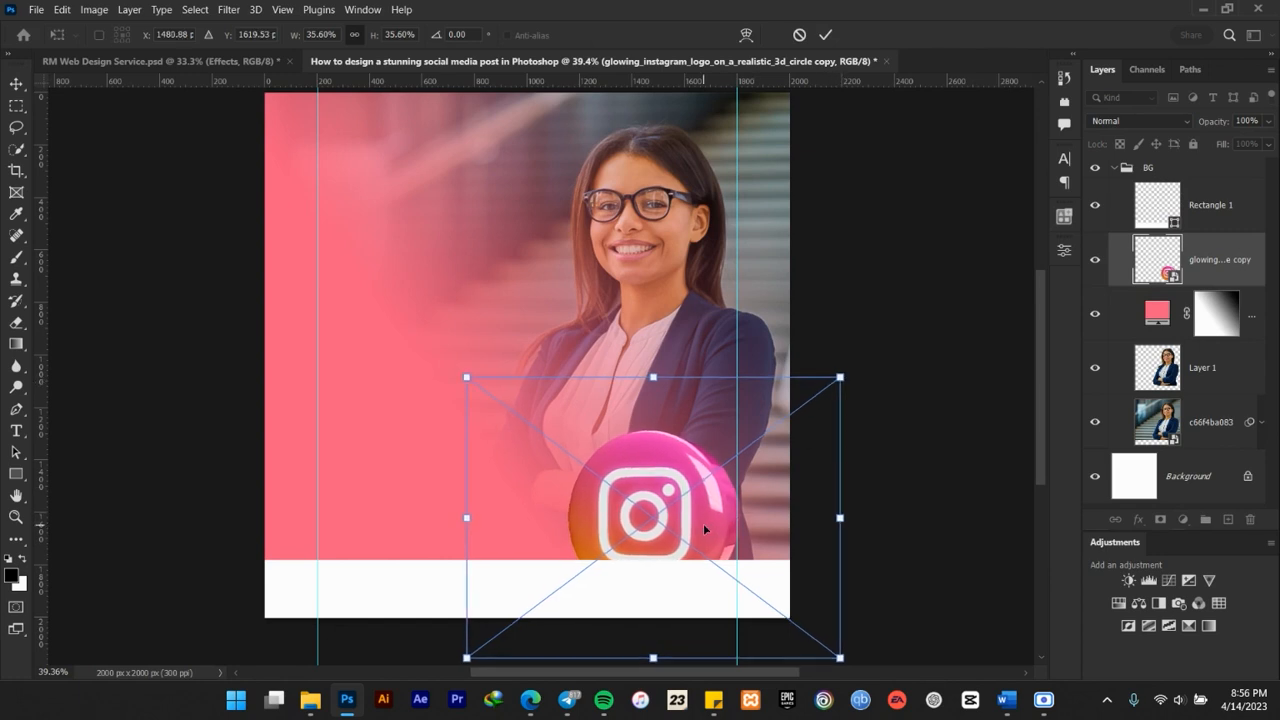
scroll(650, 540, down, 1)
drag(645, 527, 649, 514)
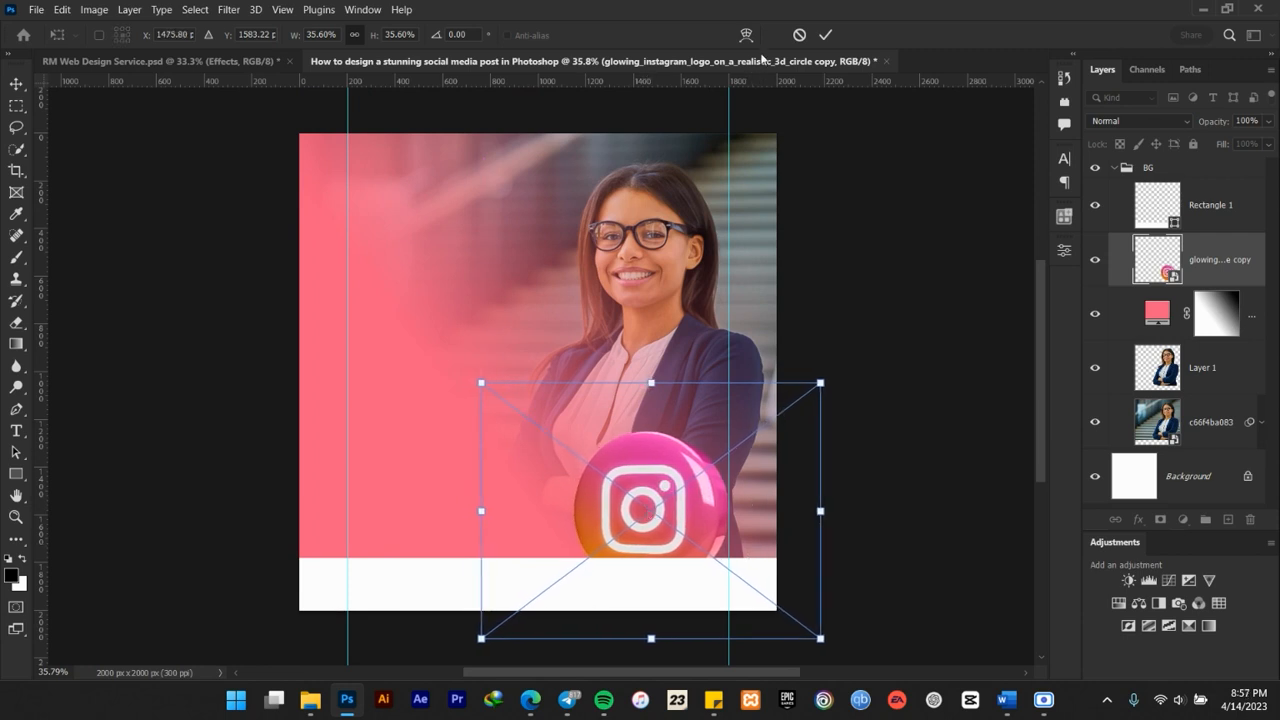
click(825, 34)
Apply a Gaussian Blur with a 5-pixel radius to the Instagram logo and collapse its smart filter list
scroll(638, 310, up, 1)
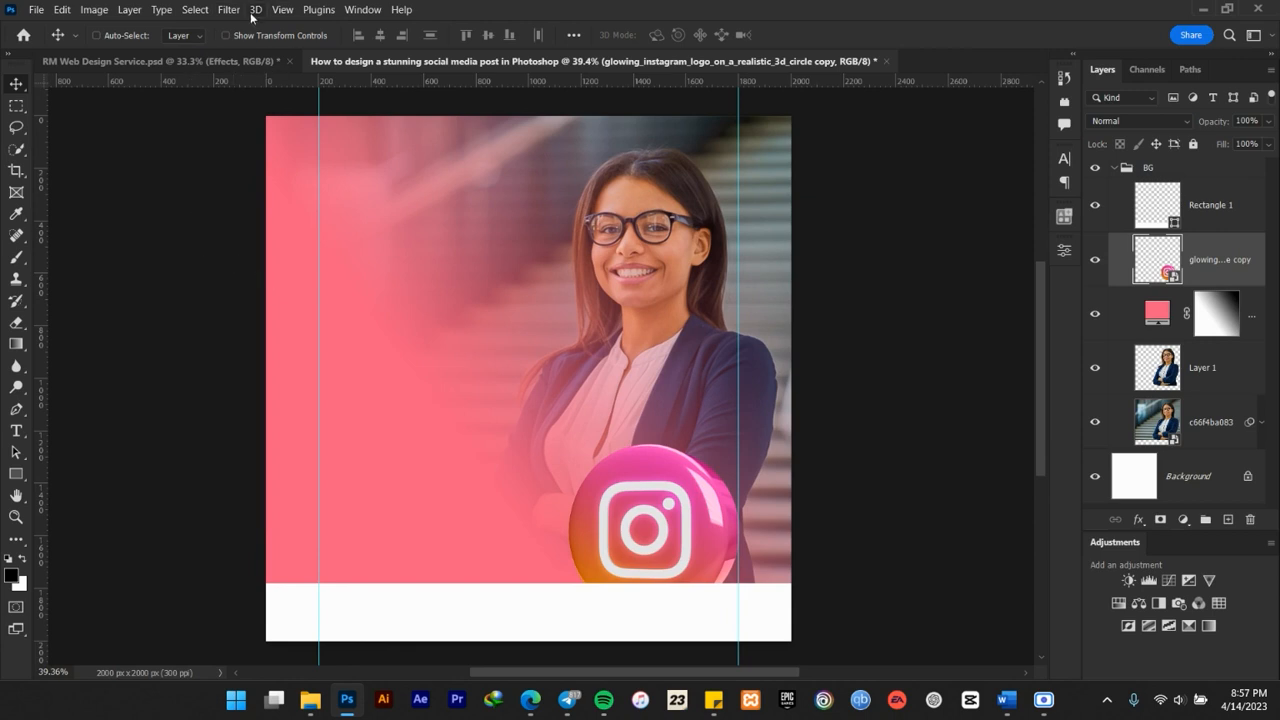
click(223, 12)
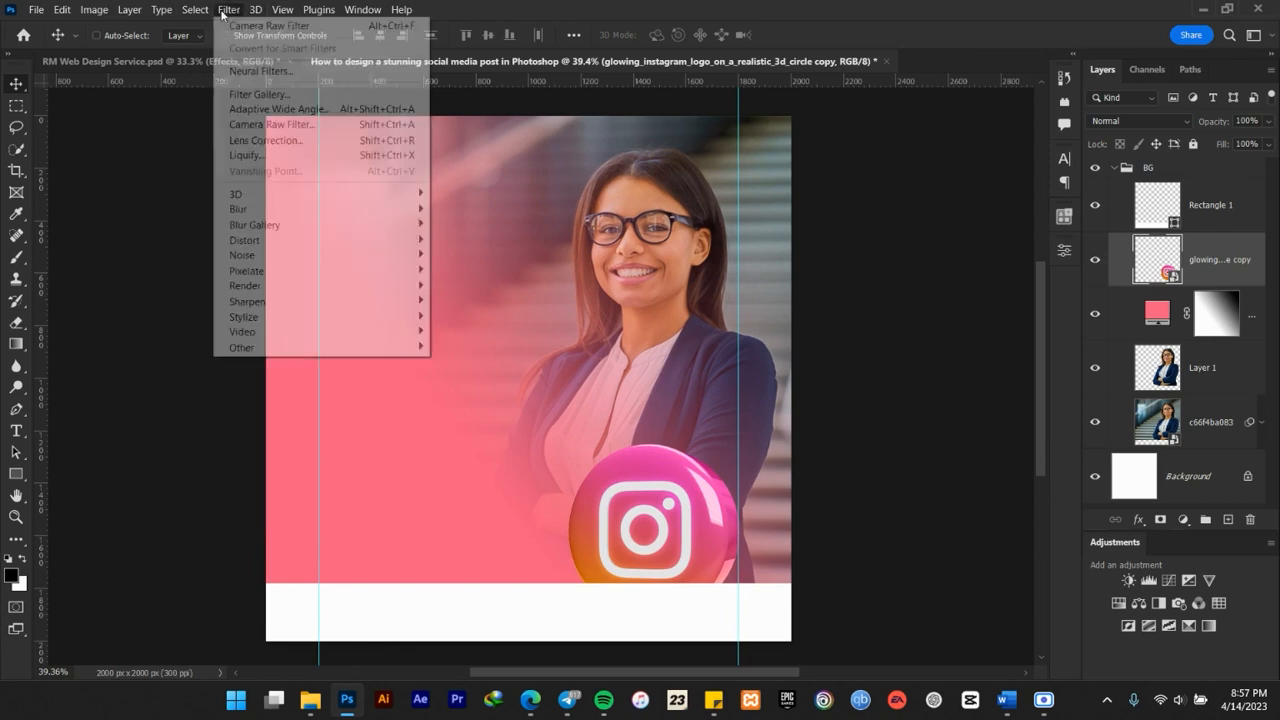
mouse_move(276, 212)
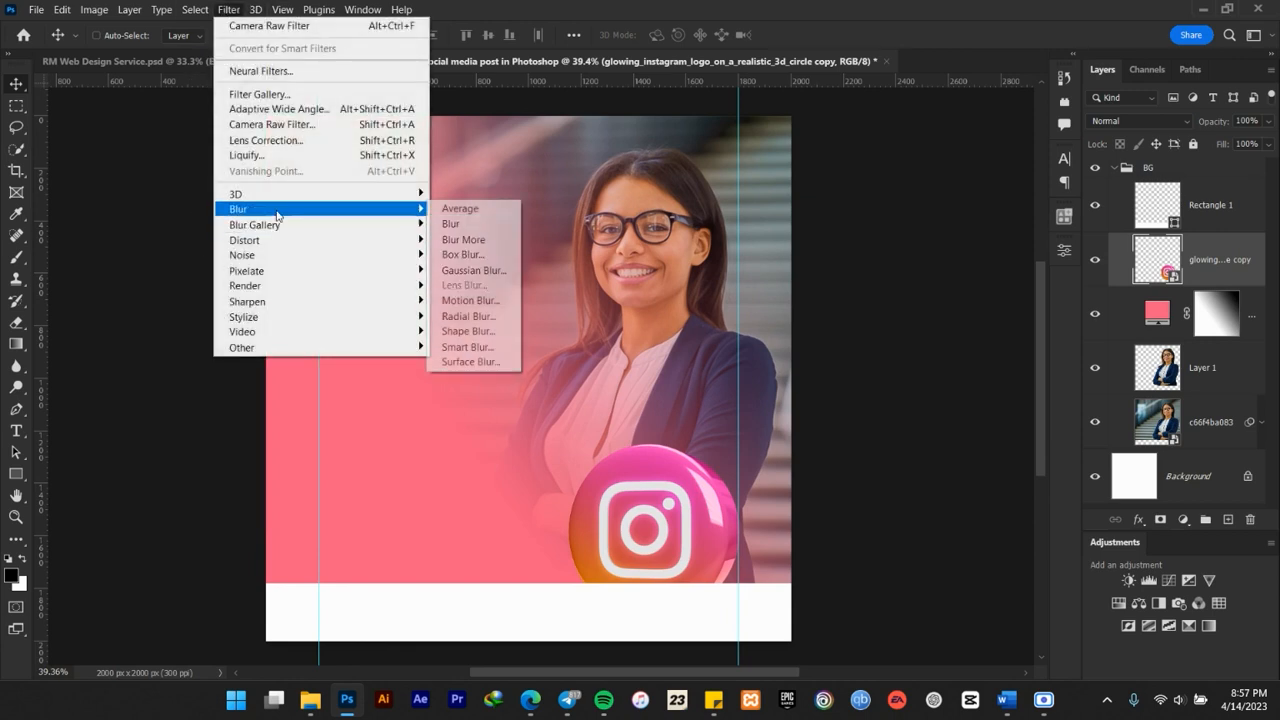
click(478, 270)
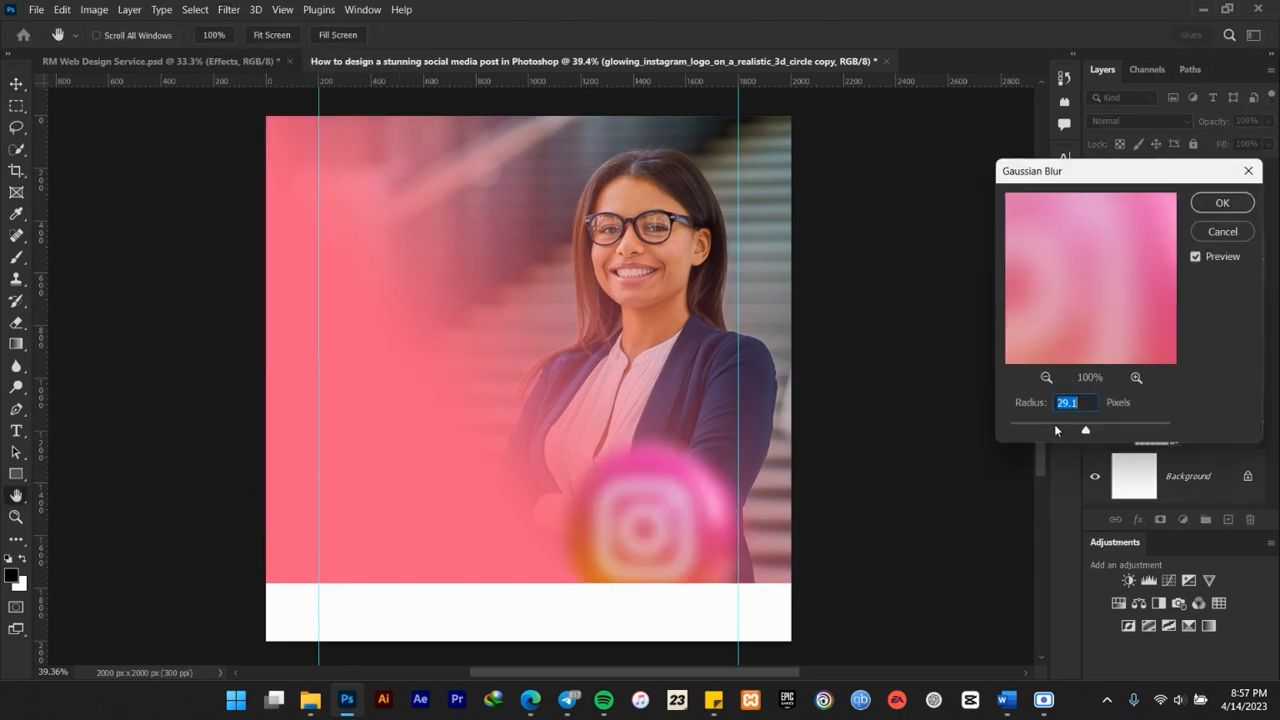
click(1054, 426)
click(1052, 428)
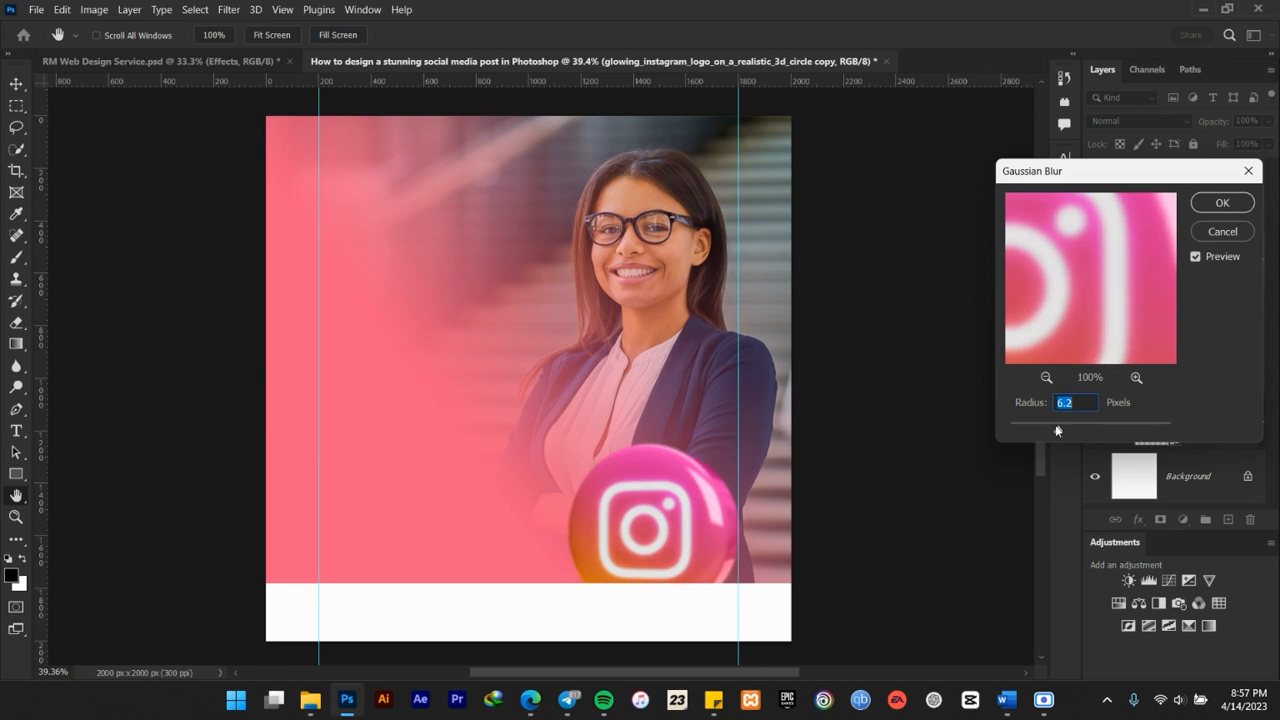
text(5)
click(1210, 203)
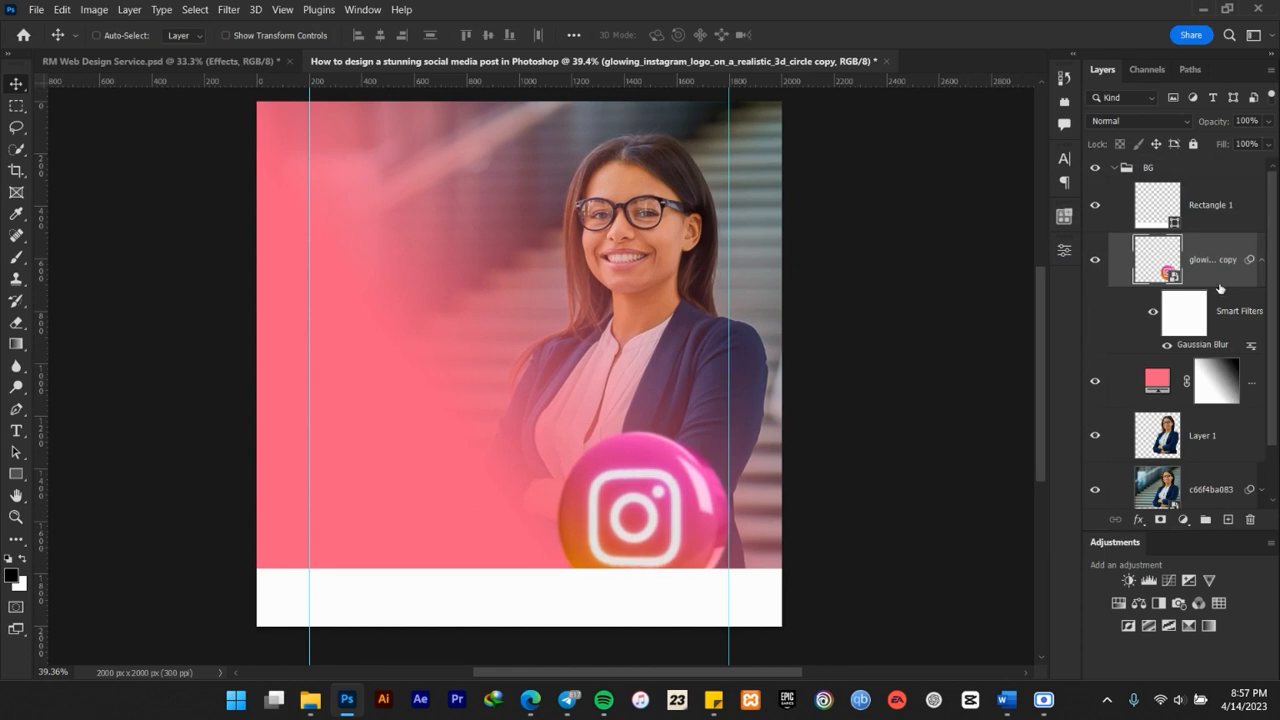
click(1261, 261)
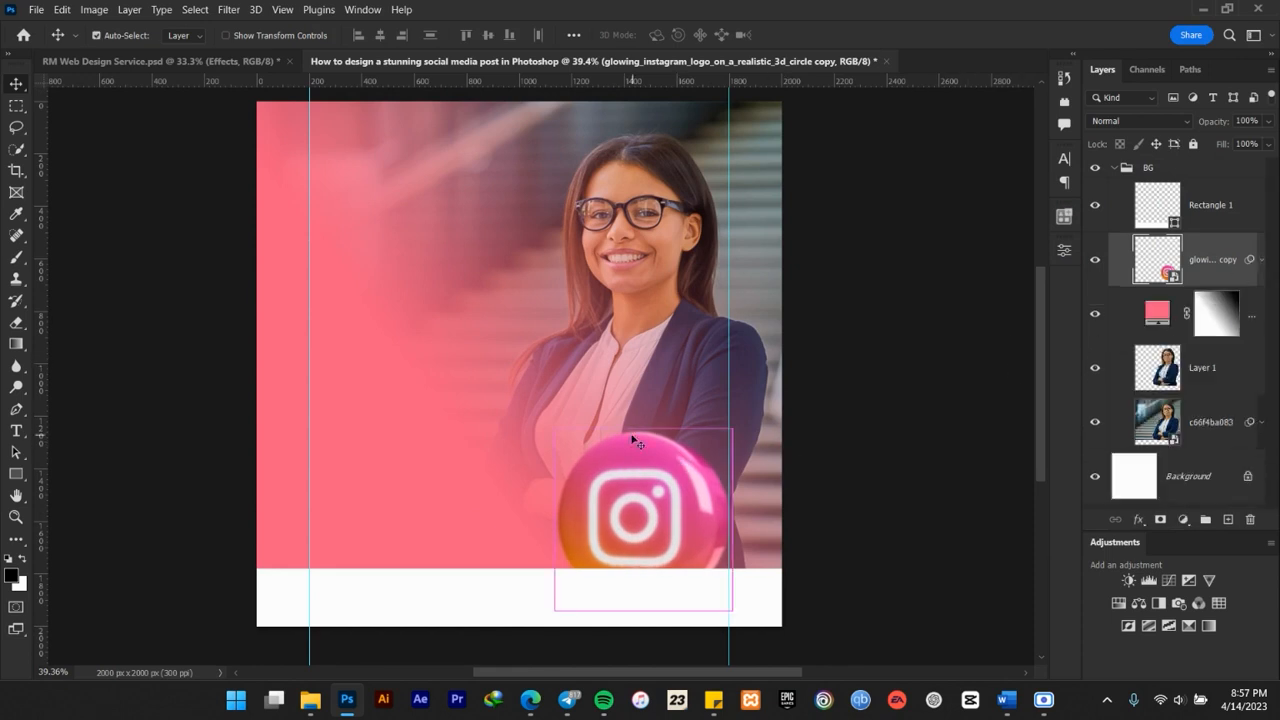
Duplicate the Instagram logo onto the pink area, then flip the copy horizontally and rotate it to about -140.74°
key(ctrl+j)
drag(668, 484, 475, 314)
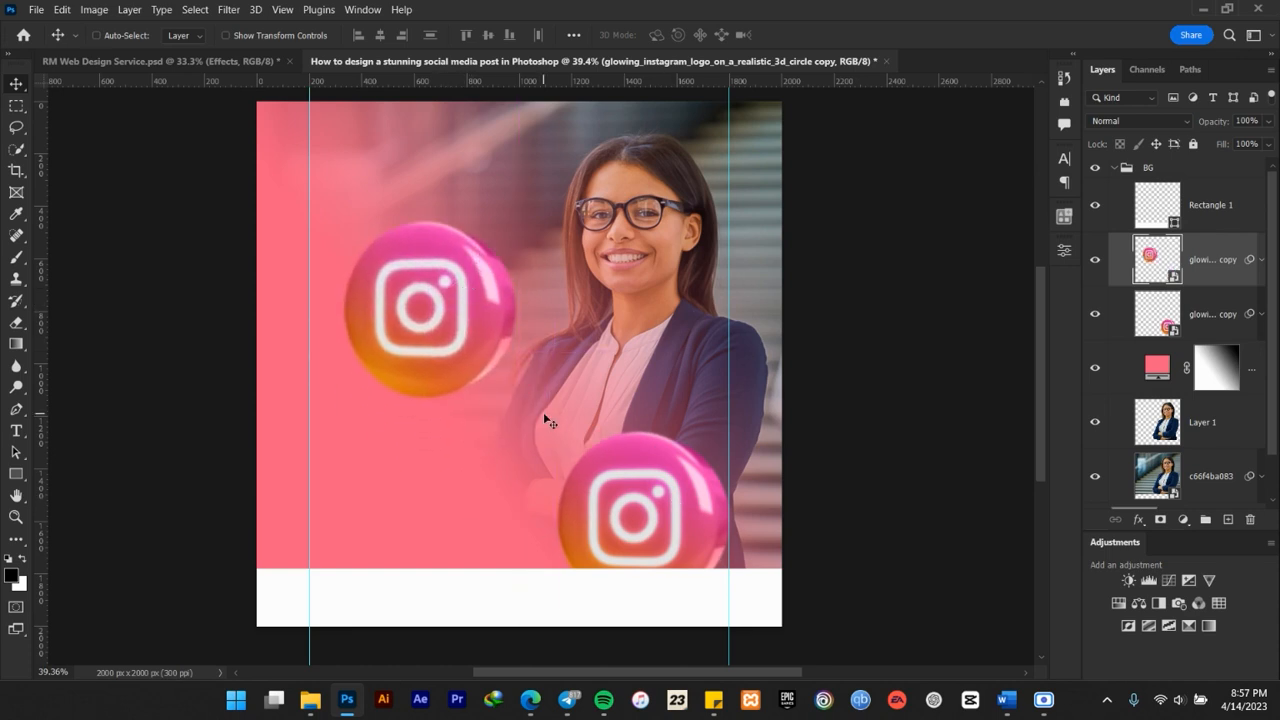
key(ctrl+t)
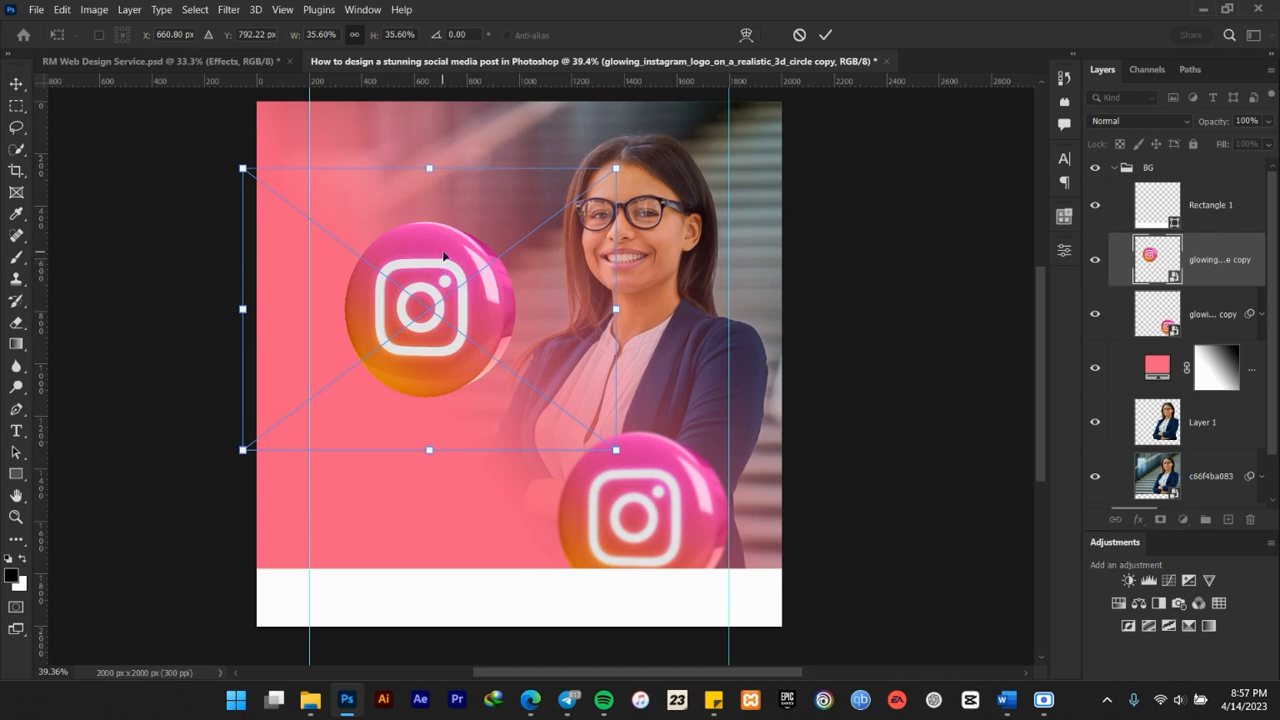
right_click(444, 256)
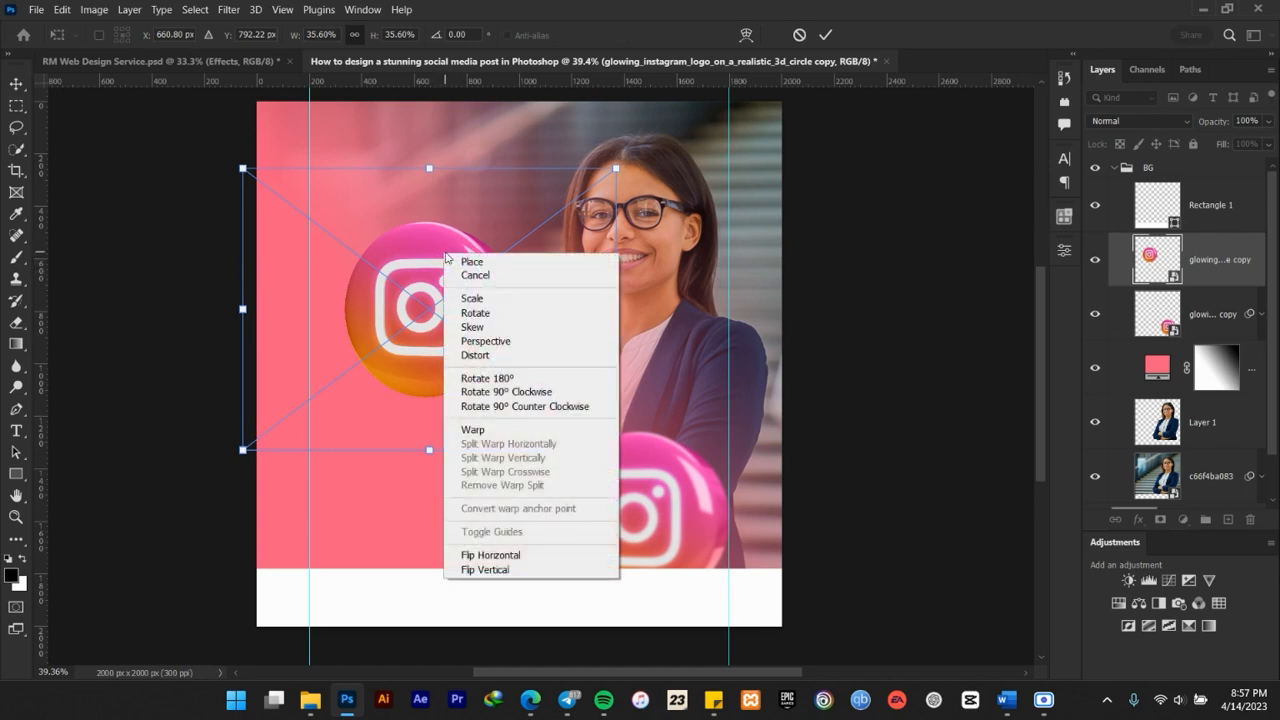
click(501, 556)
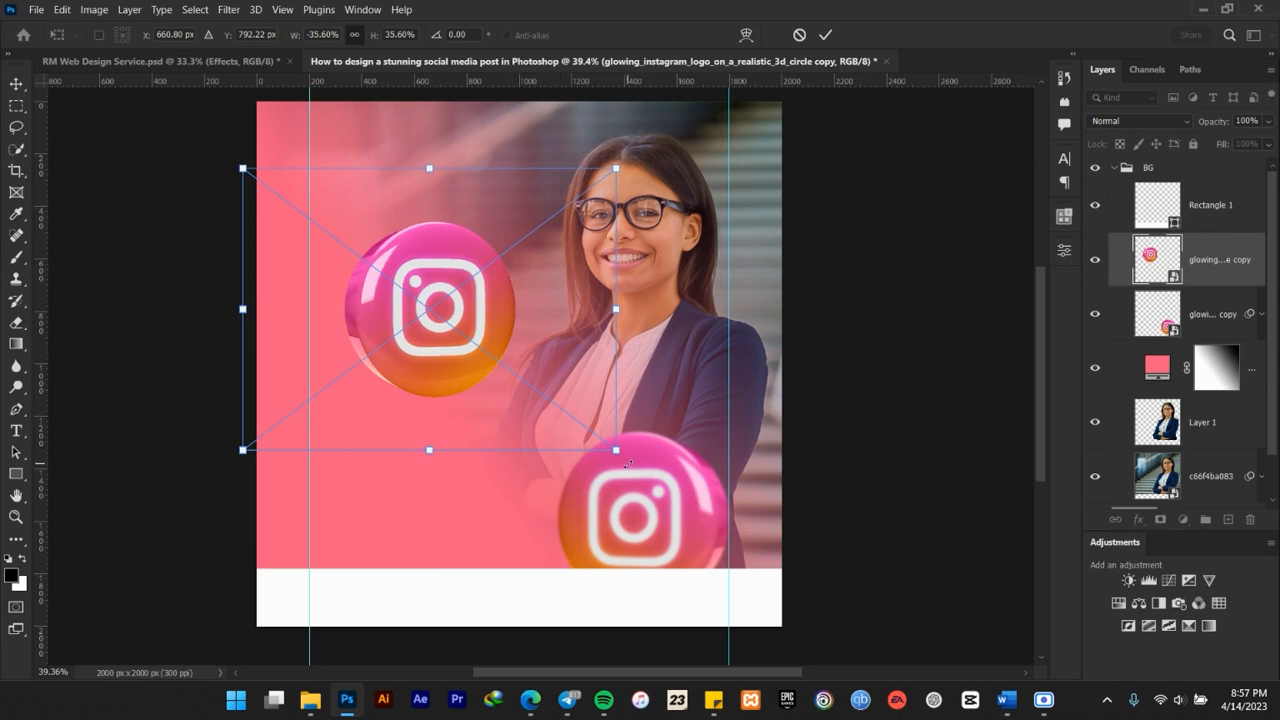
drag(630, 465, 484, 530)
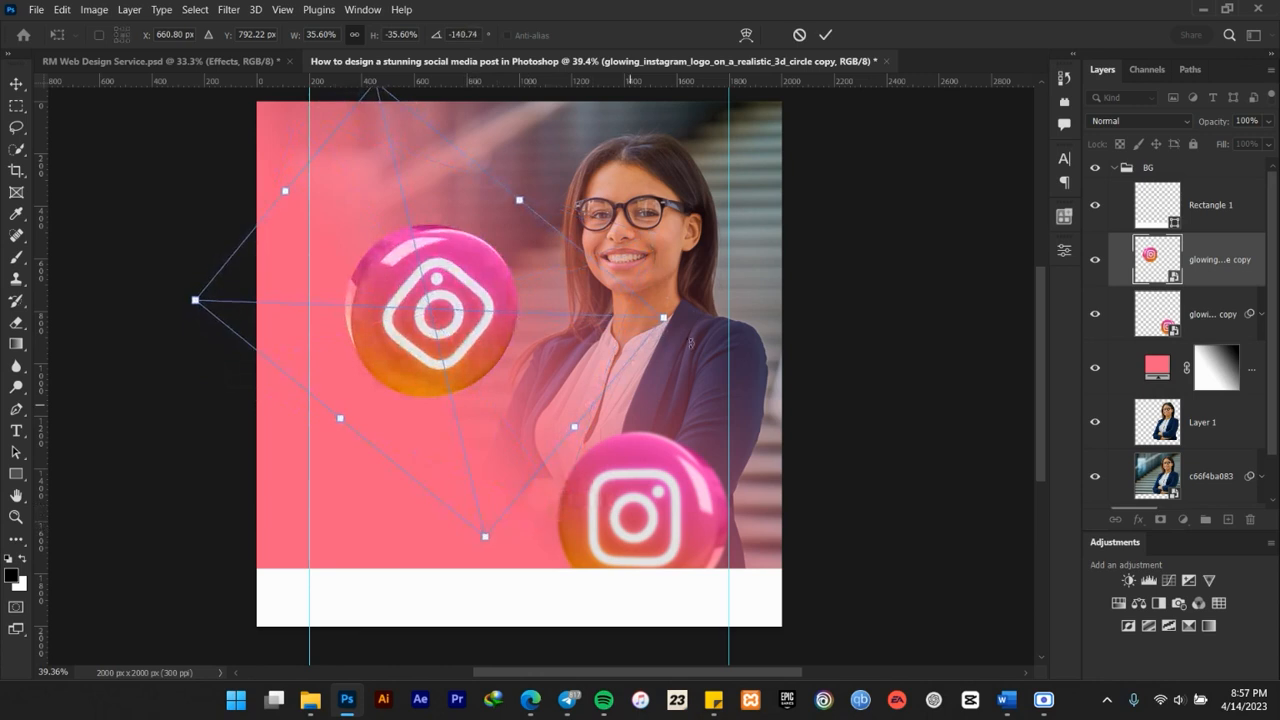
Move the rotated logo into the canvas's upper-left corner, partly cropped by the edges, and scale it to about 38.22%
drag(466, 320, 354, 184)
drag(545, 177, 579, 178)
click(825, 34)
mouse_move(363, 180)
mouse_down()
mouse_move(400, 195)
mouse_move(375, 185)
mouse_up()
key(ctrl+t)
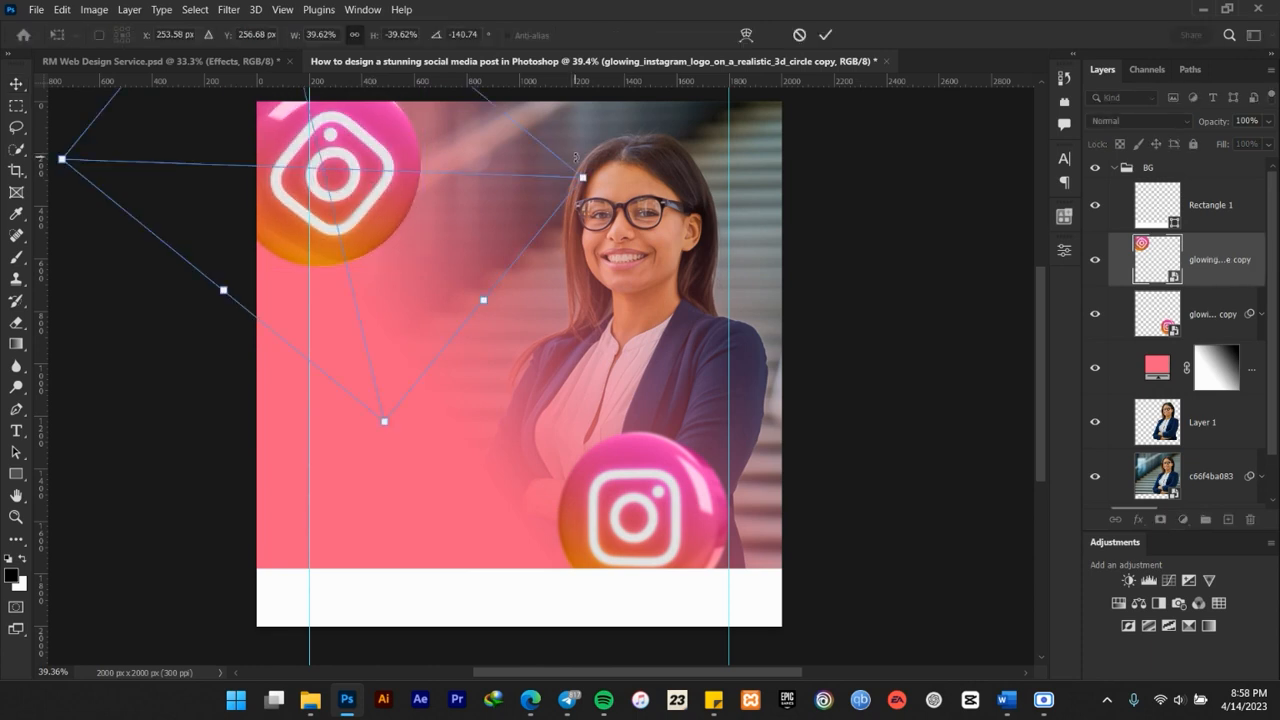
drag(575, 178, 573, 177)
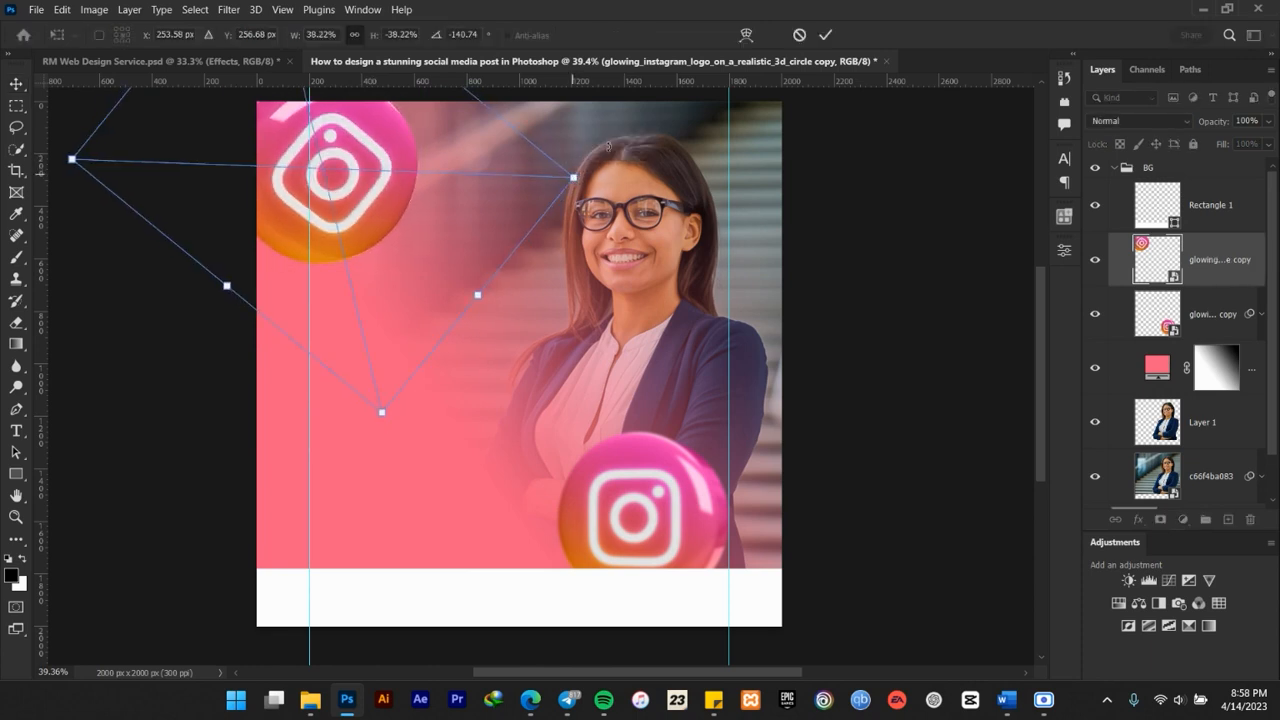
click(825, 35)
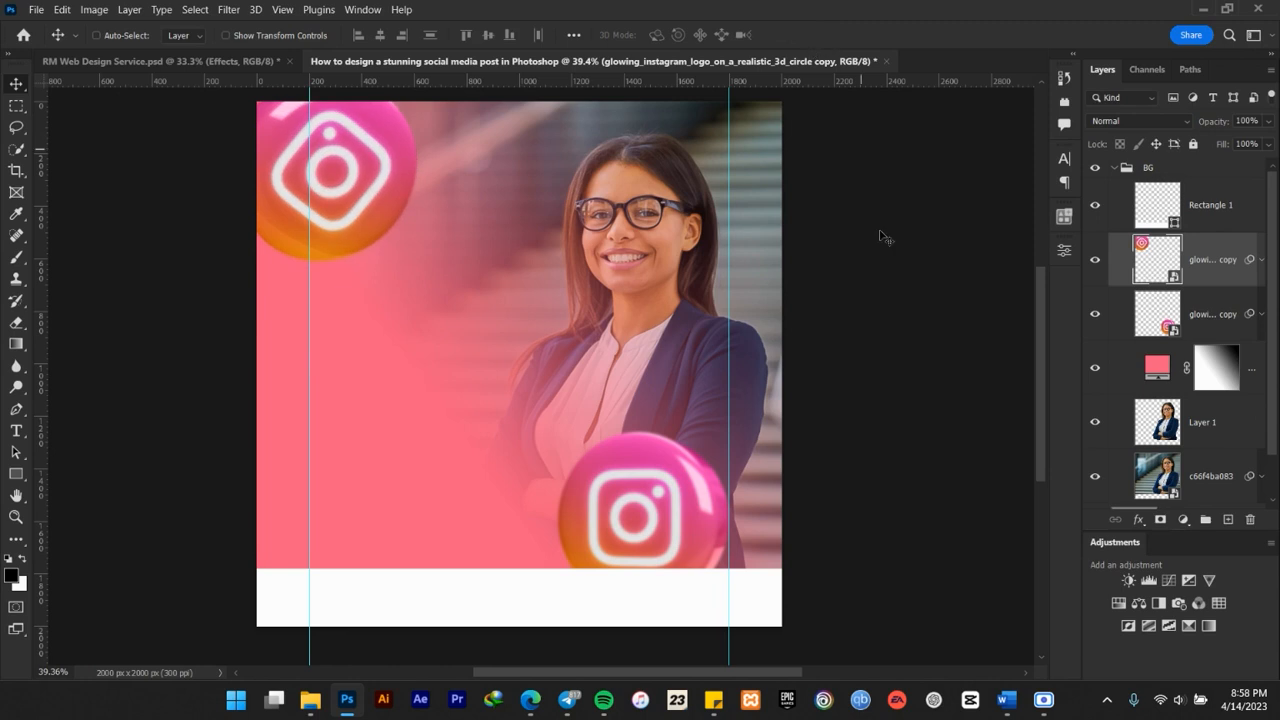
Set the upper-left logo's Gaussian Blur radius to 22 pixels and collapse its smart filter list
click(1260, 260)
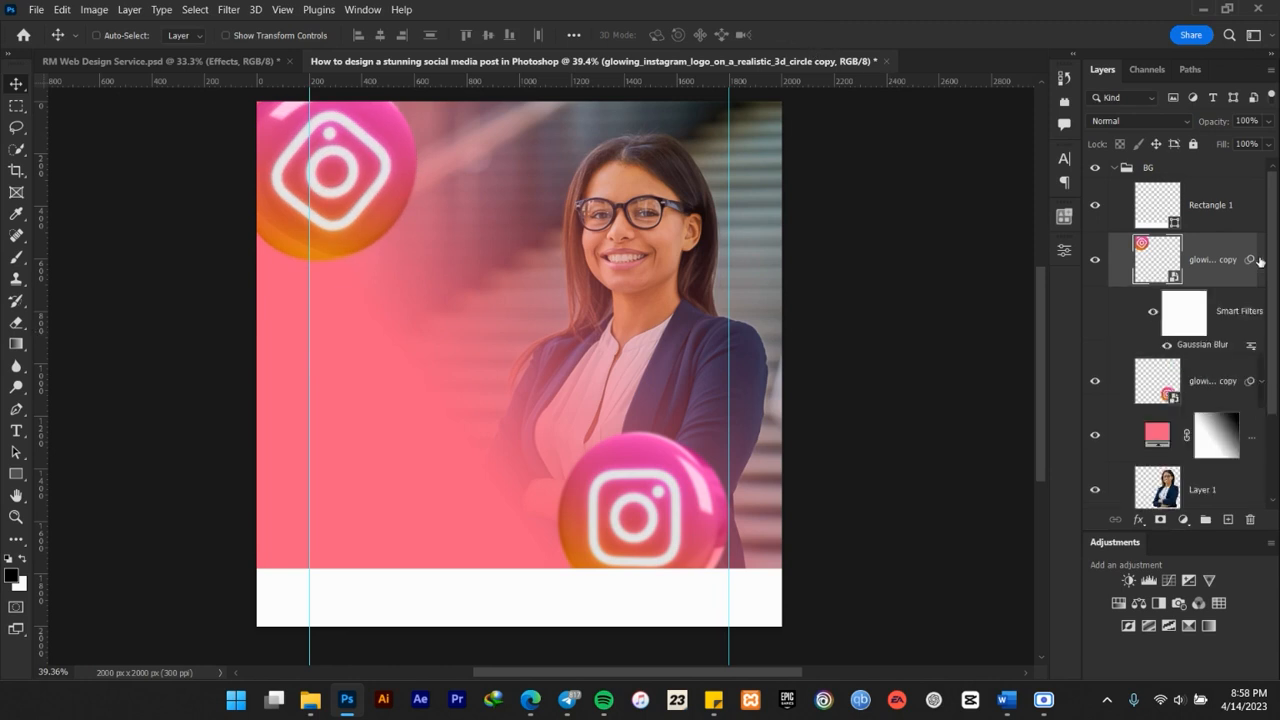
double_click(1203, 345)
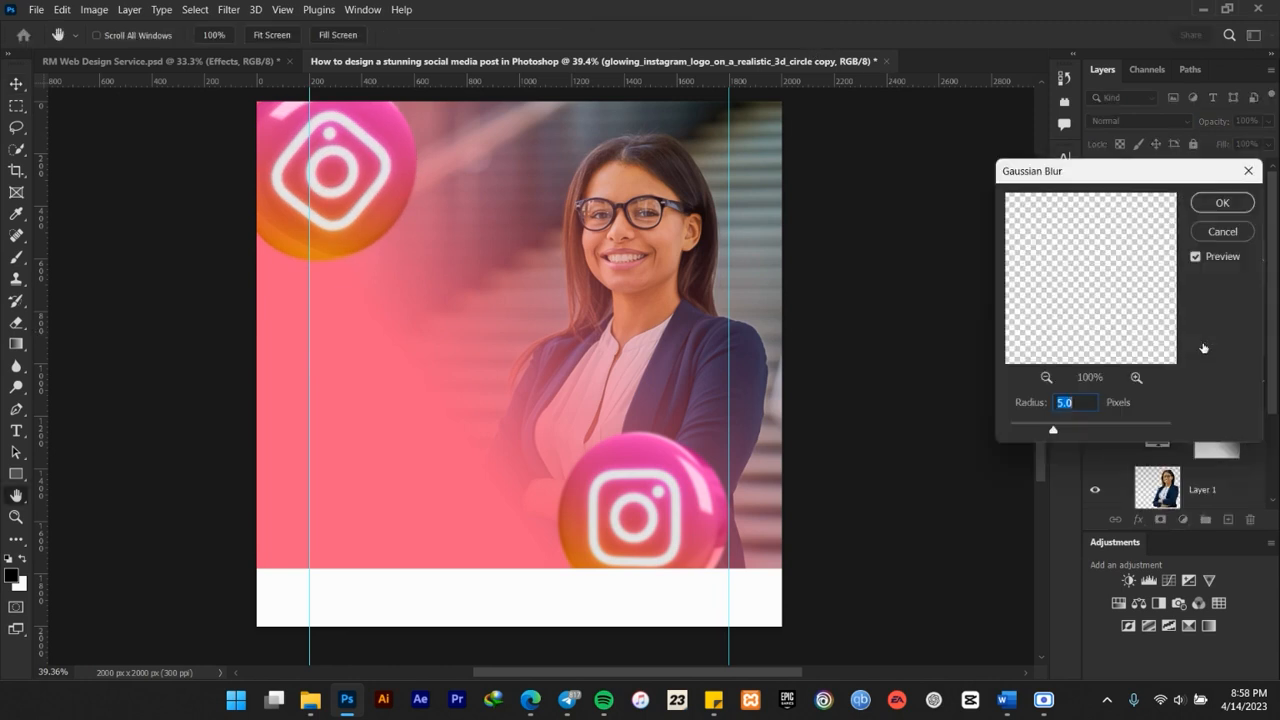
click(1091, 430)
drag(1087, 430, 1077, 430)
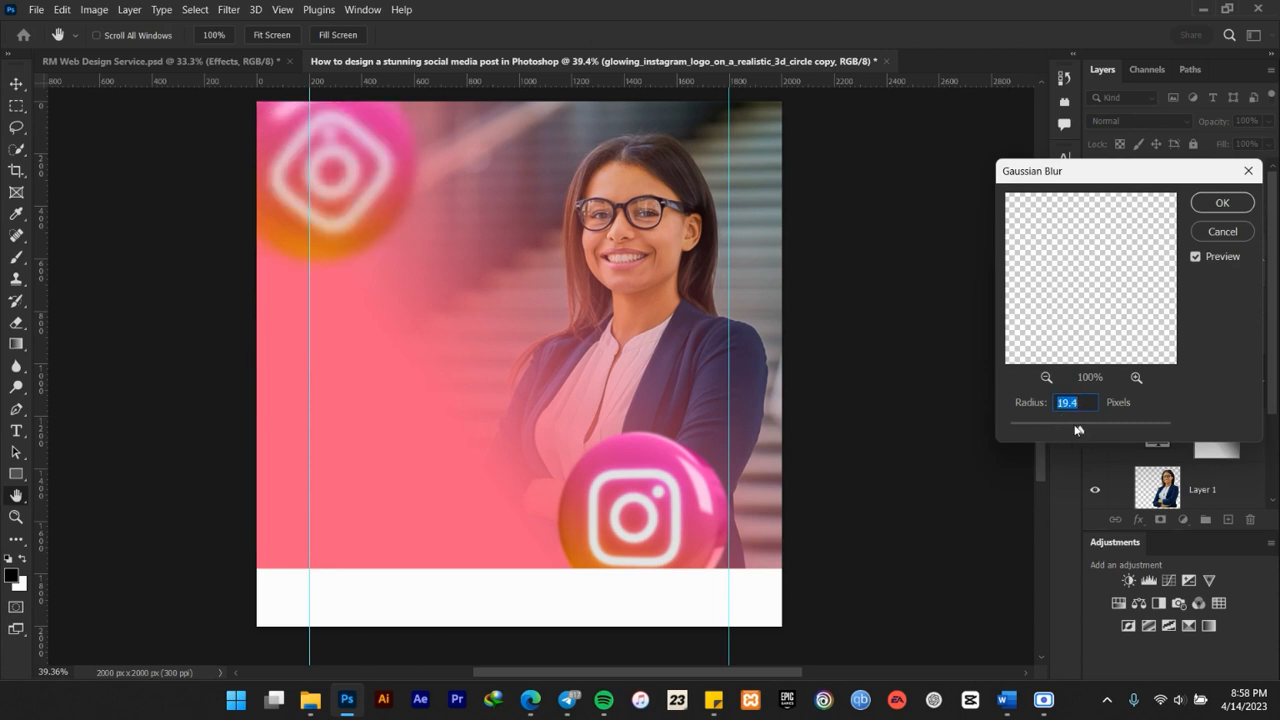
drag(1081, 430, 1083, 430)
text(29)
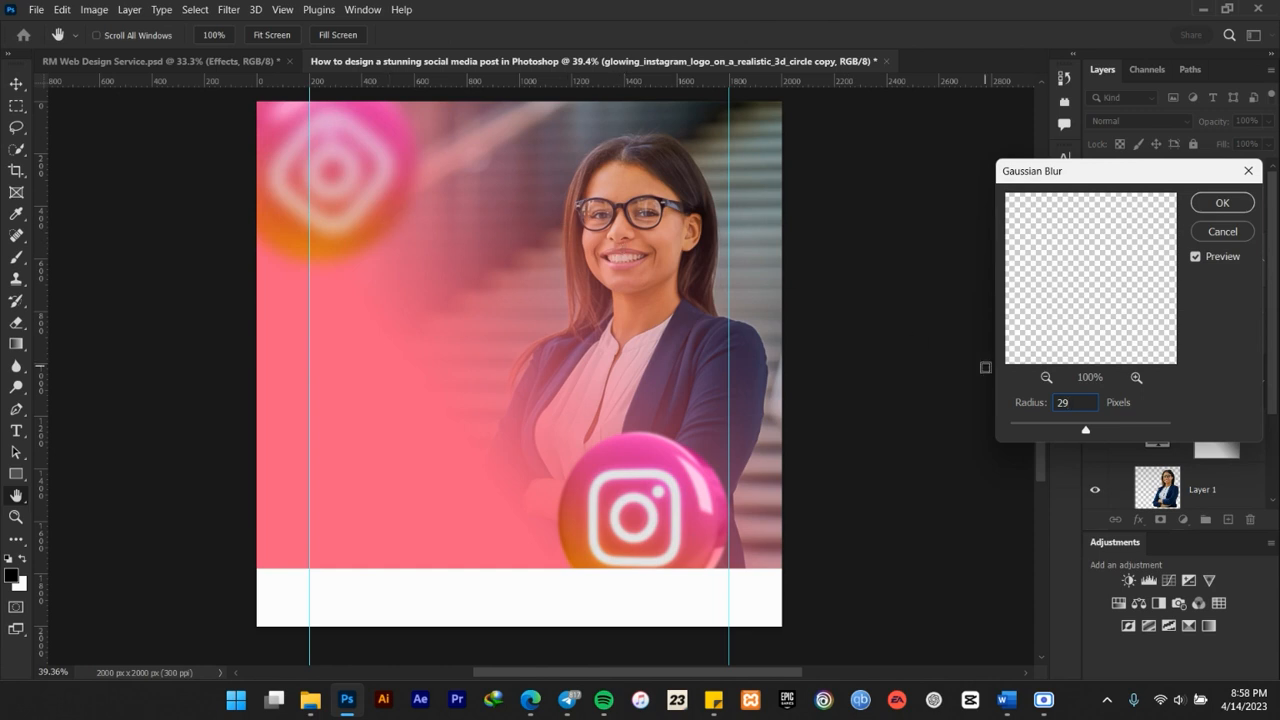
key(BackSpace)
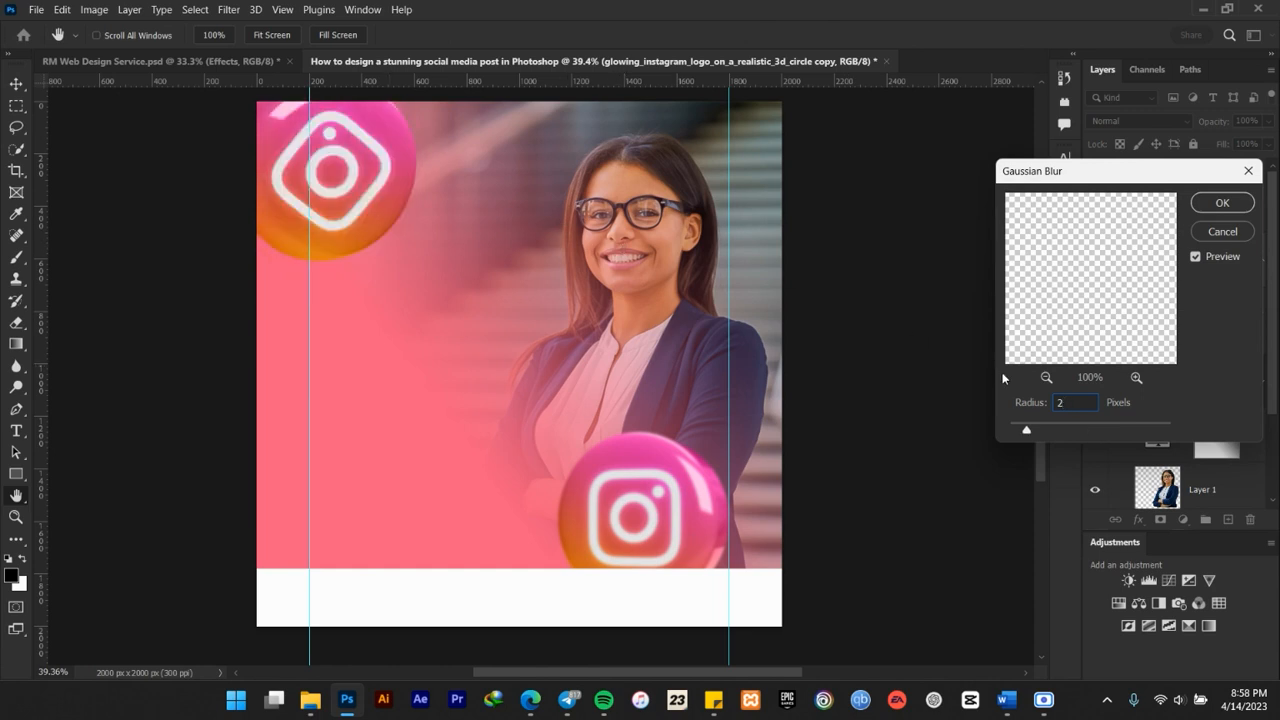
text(5)
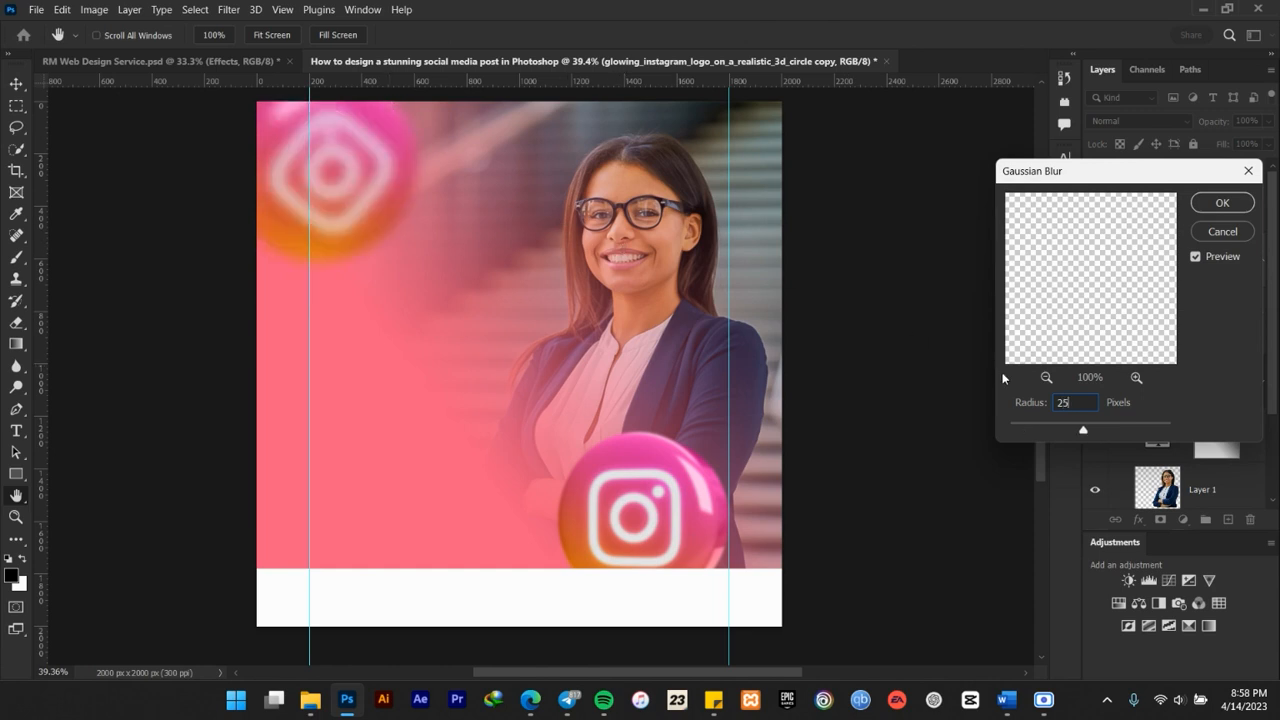
key(BackSpace)
text(3)
key(BackSpace)
text(2)
click(1223, 207)
scroll(670, 308, down, 1)
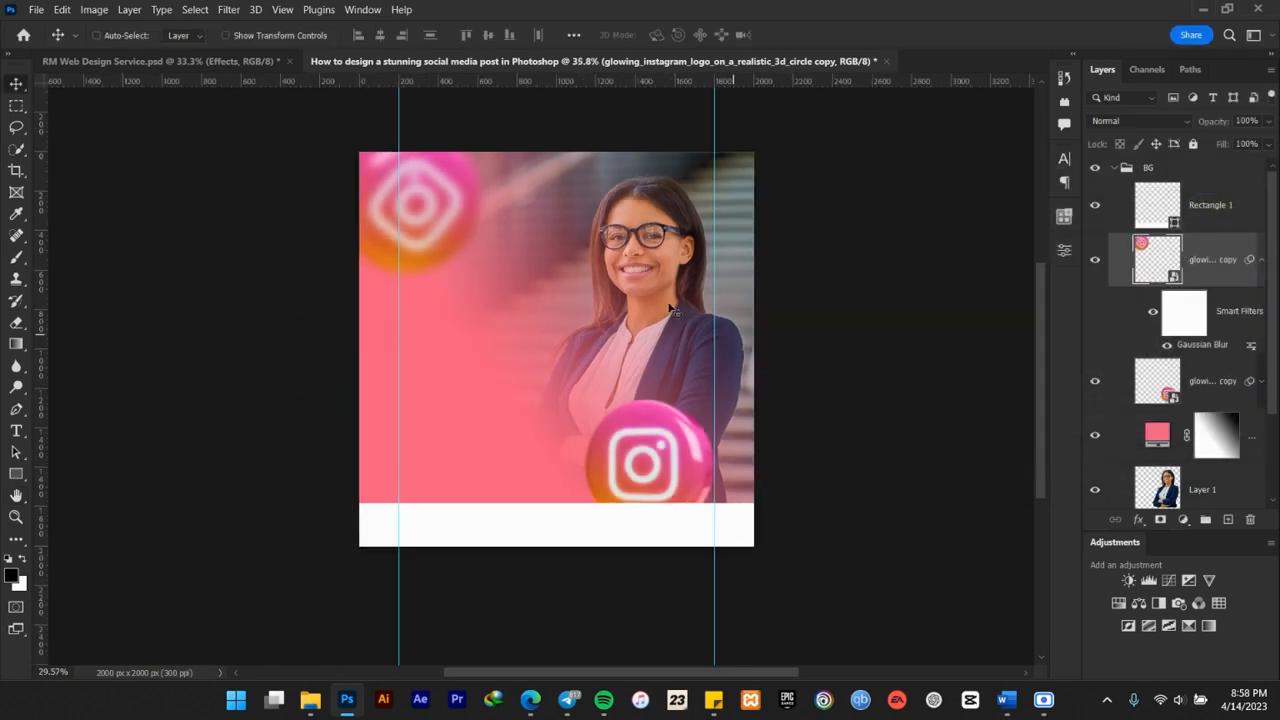
click(1262, 262)
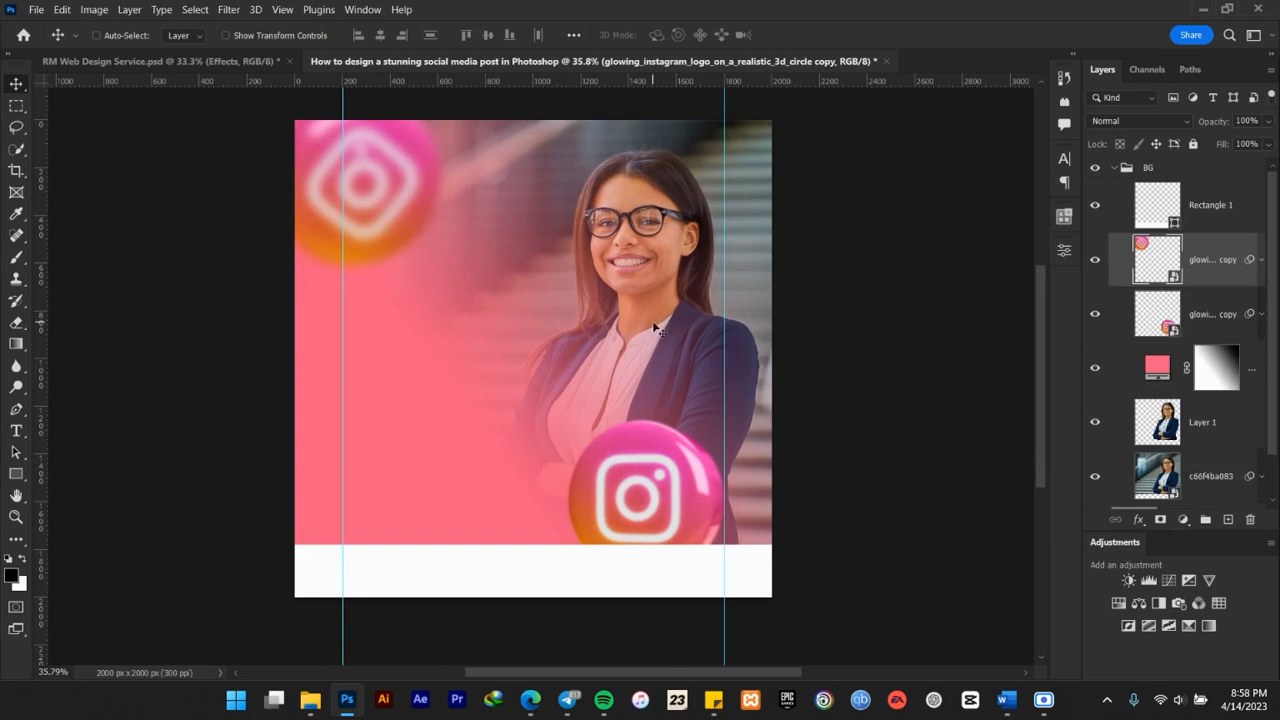
key(ctrl)
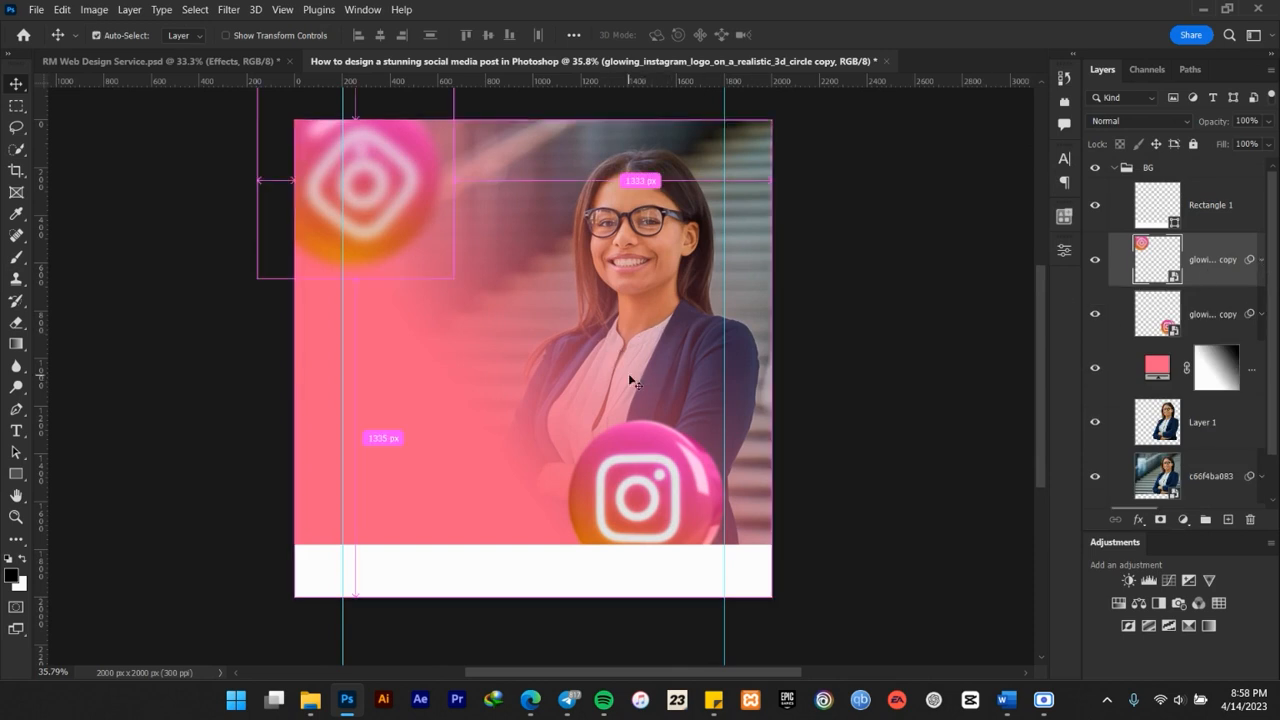
mouse_move(578, 347)
drag(375, 198, 566, 311)
key(ctrl+t)
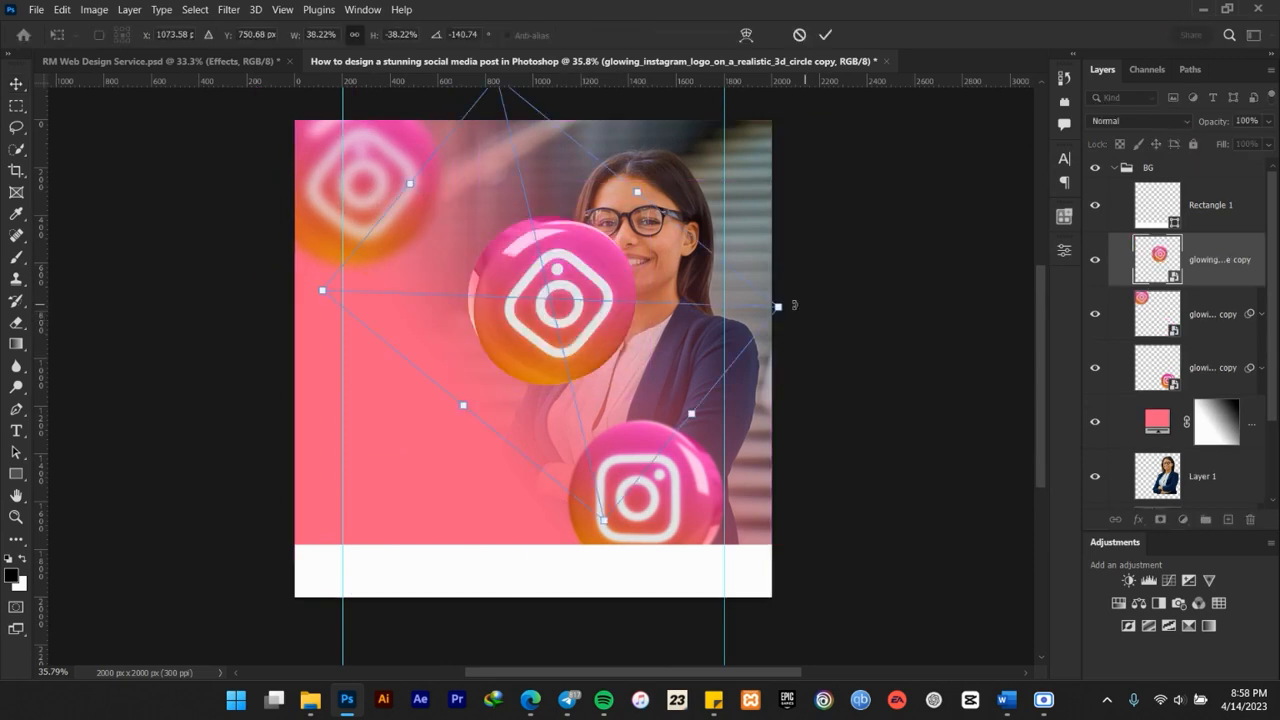
drag(779, 305, 643, 301)
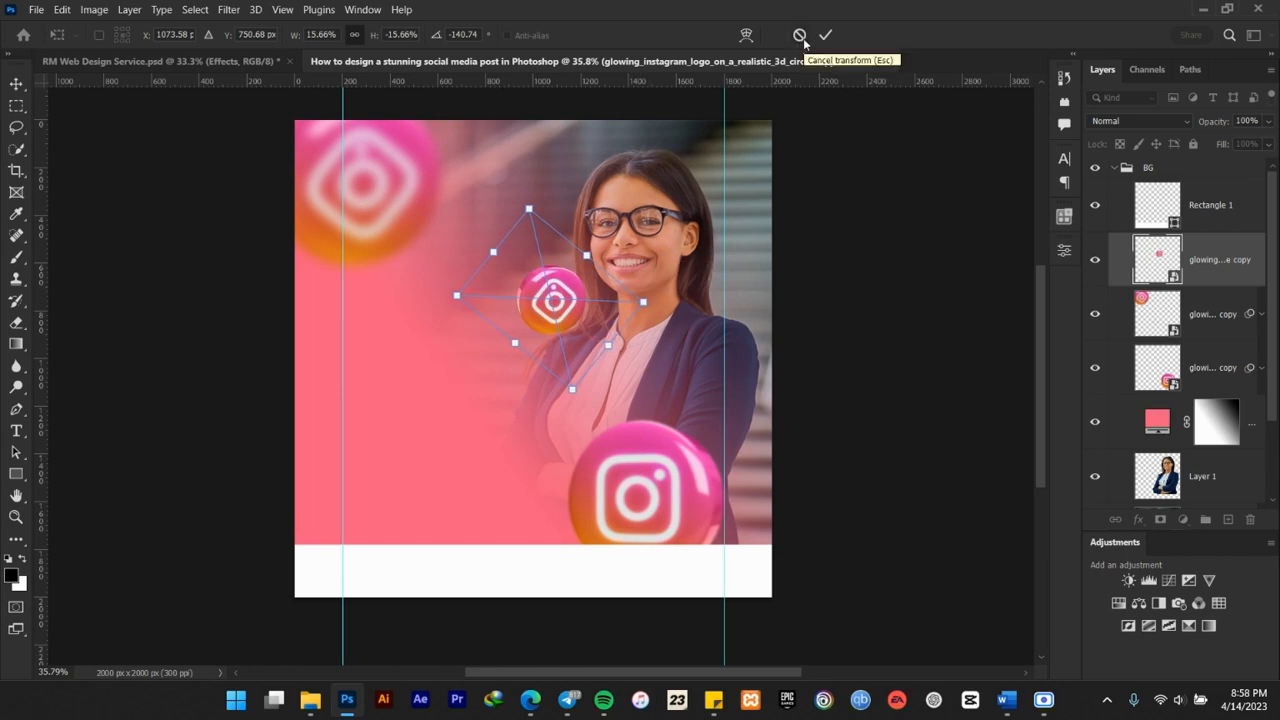
click(800, 35)
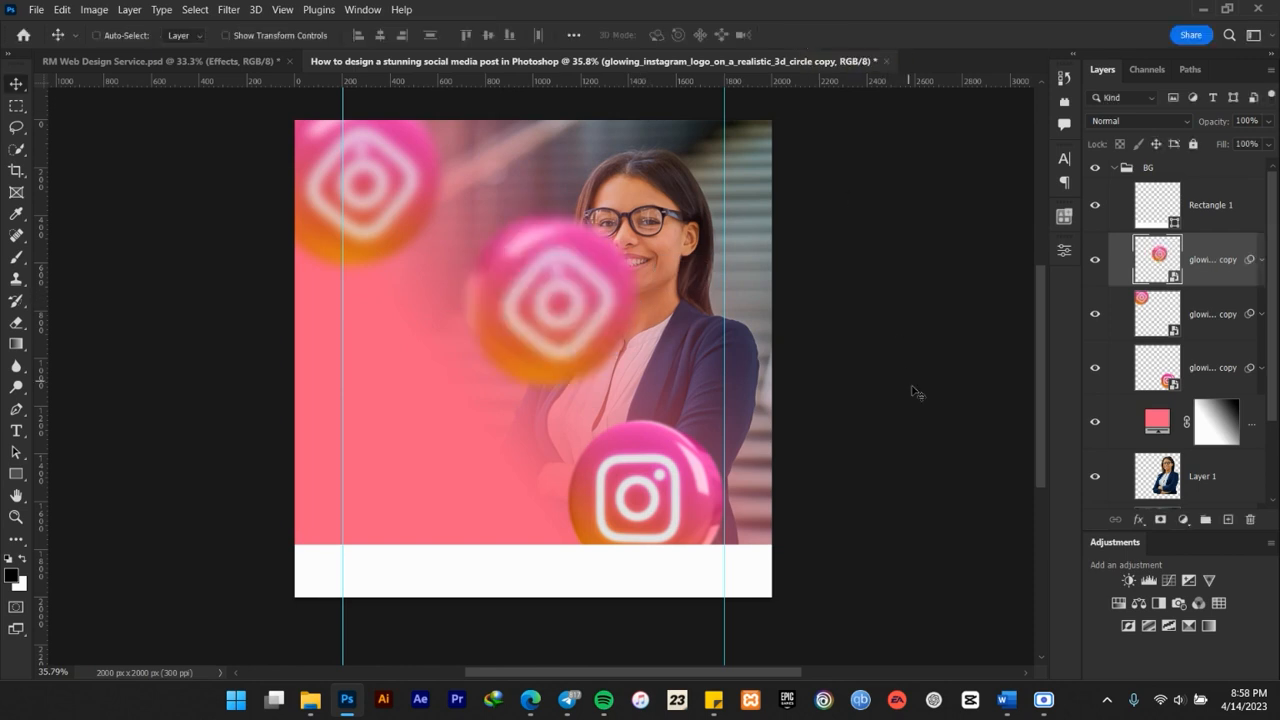
key(Delete)
Duplicate the lower Instagram logo upward over the woman's chest and scale the copy to about 16.22%
click(1225, 321)
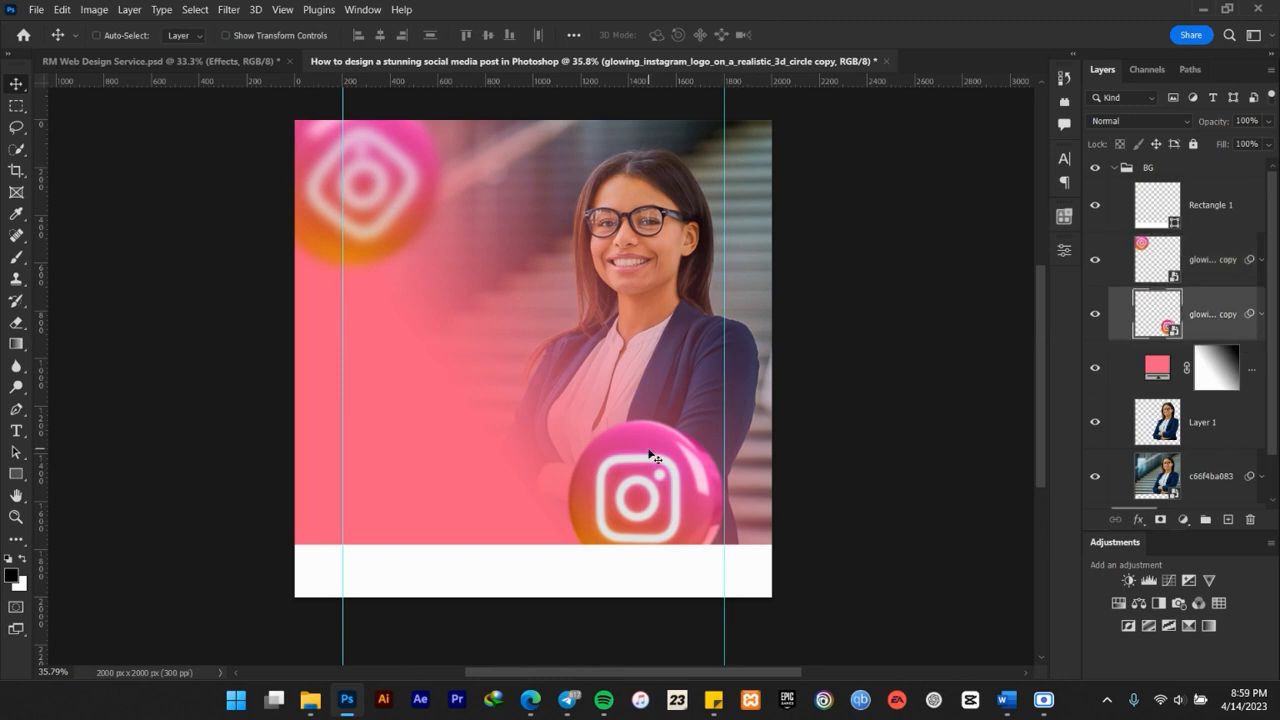
drag(646, 460, 657, 293)
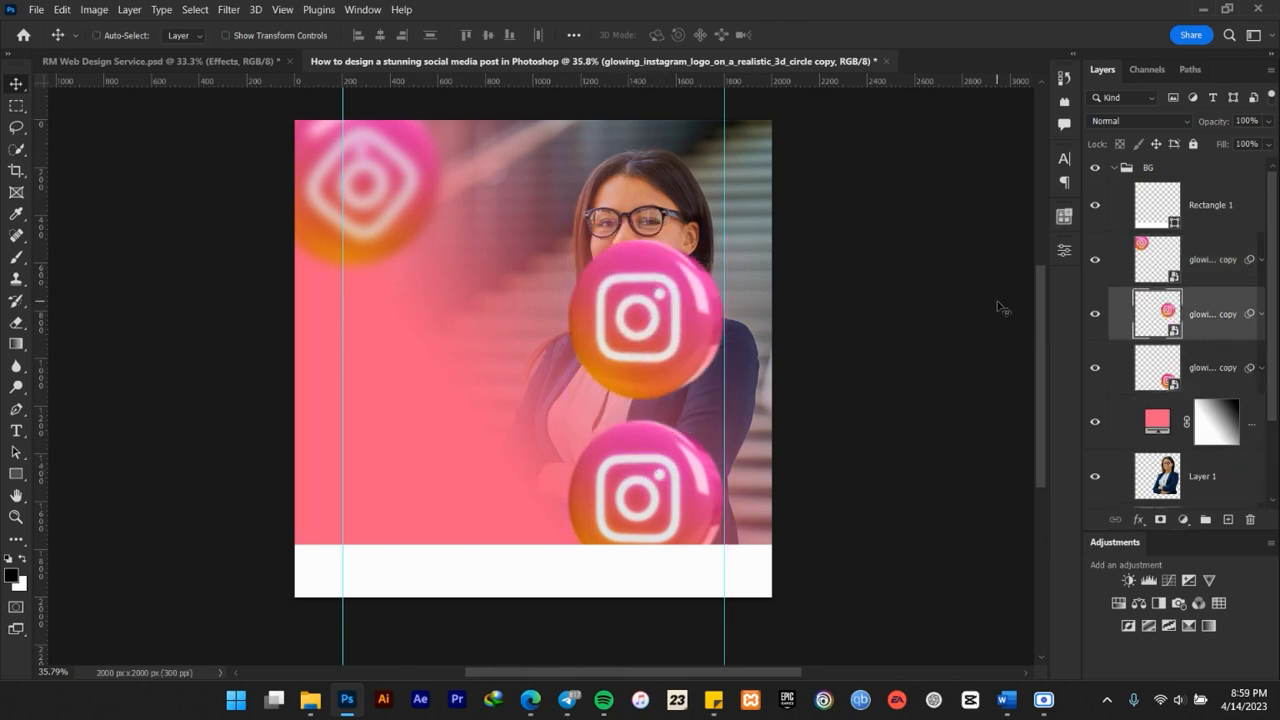
key(ctrl+t)
drag(815, 191, 722, 260)
click(825, 34)
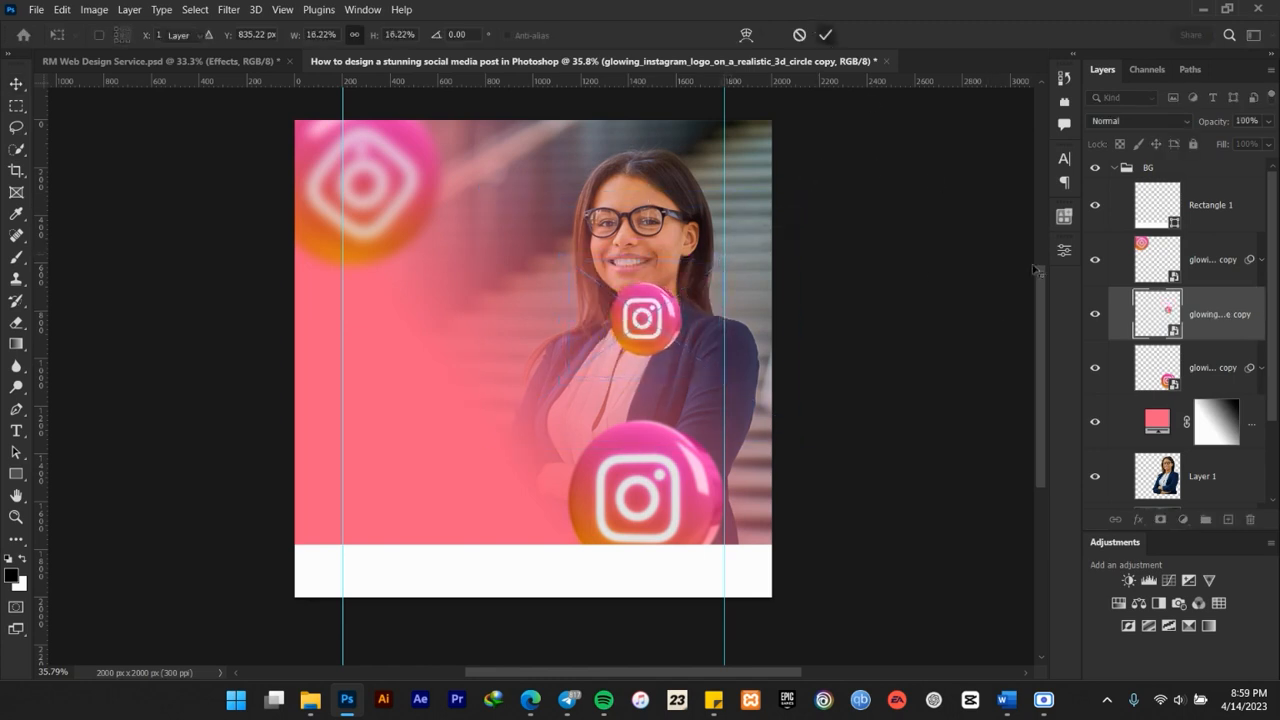
Move the small logo's layer beneath Layer 1 and place the logo behind the woman's shoulder near the canvas's right edge
scroll(1196, 340, down, 1)
drag(1205, 247, 1181, 437)
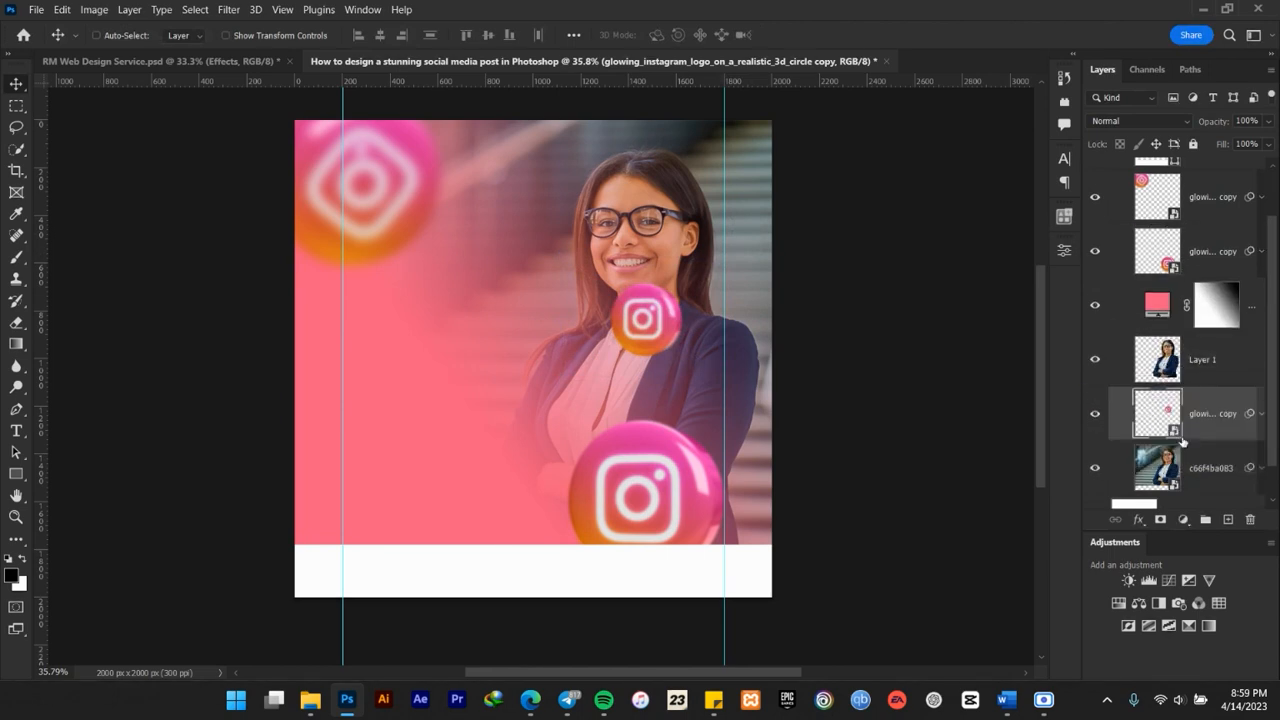
drag(666, 338, 737, 296)
Reduce the small logo behind the shoulder to about 13.88% and nudge it slightly to the right
scroll(736, 295, up, 3)
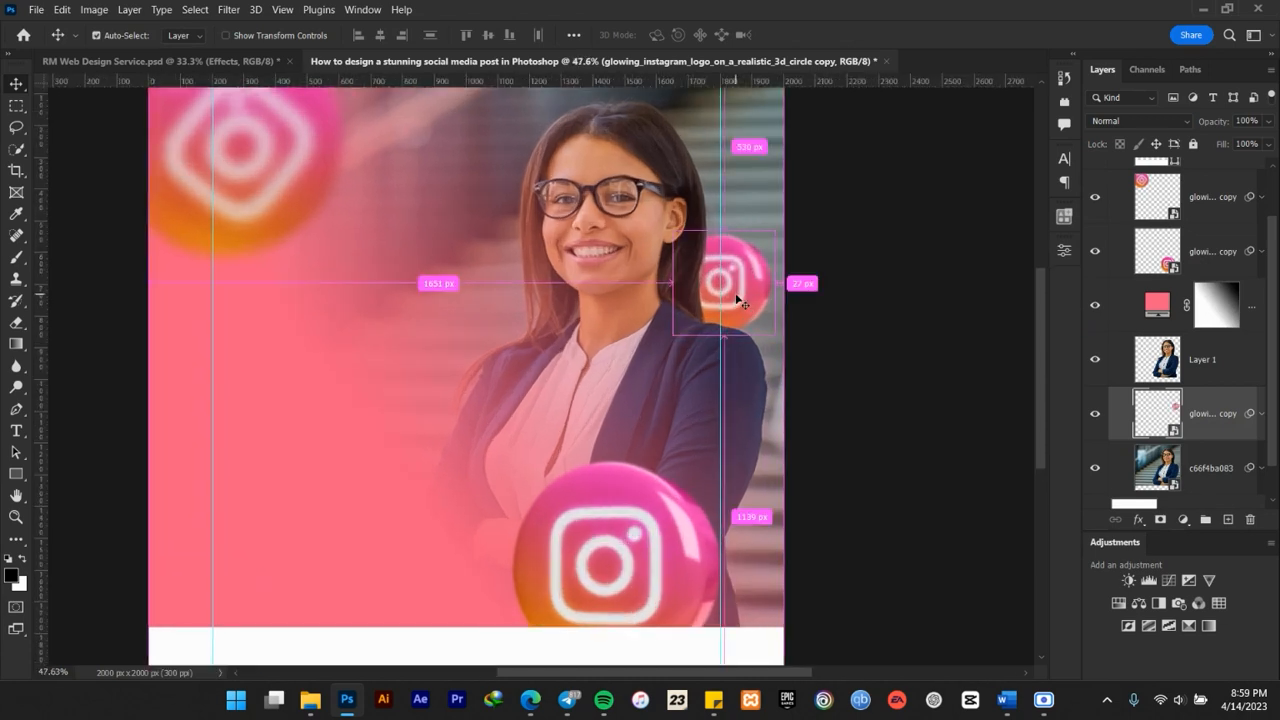
key(ctrl+t)
drag(829, 201, 811, 216)
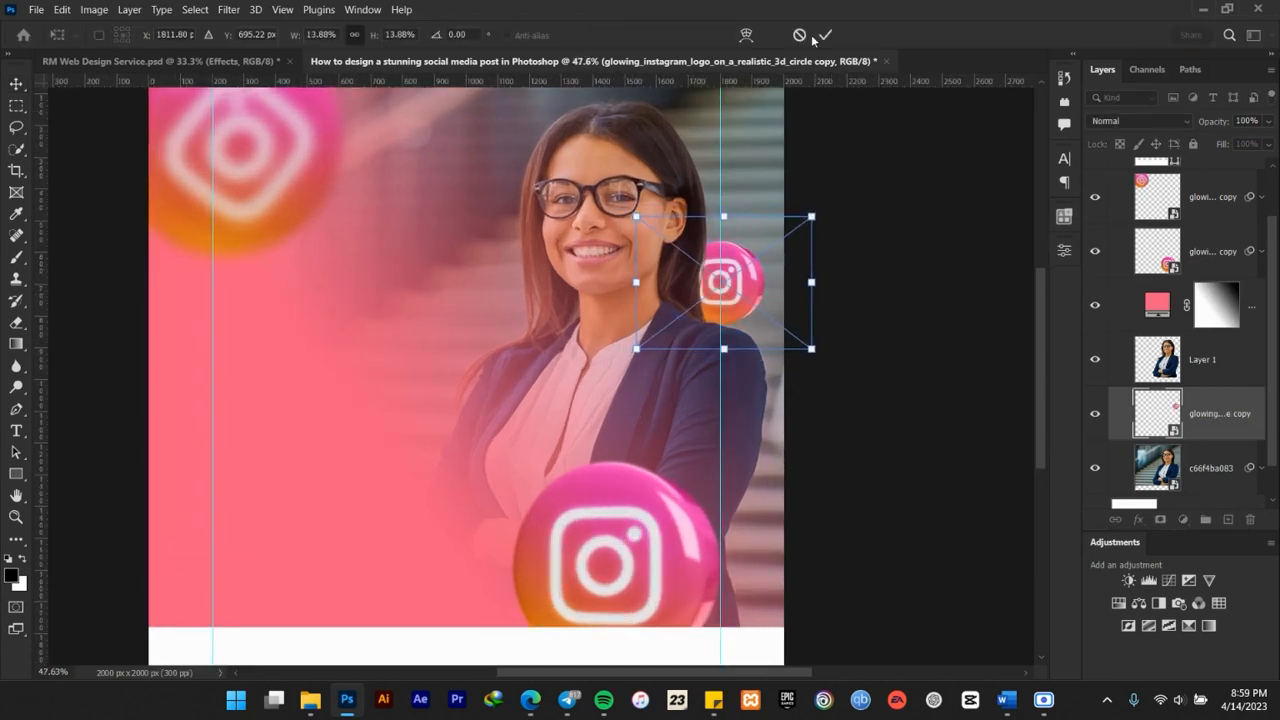
click(825, 35)
scroll(745, 274, down, 1)
drag(745, 274, 750, 273)
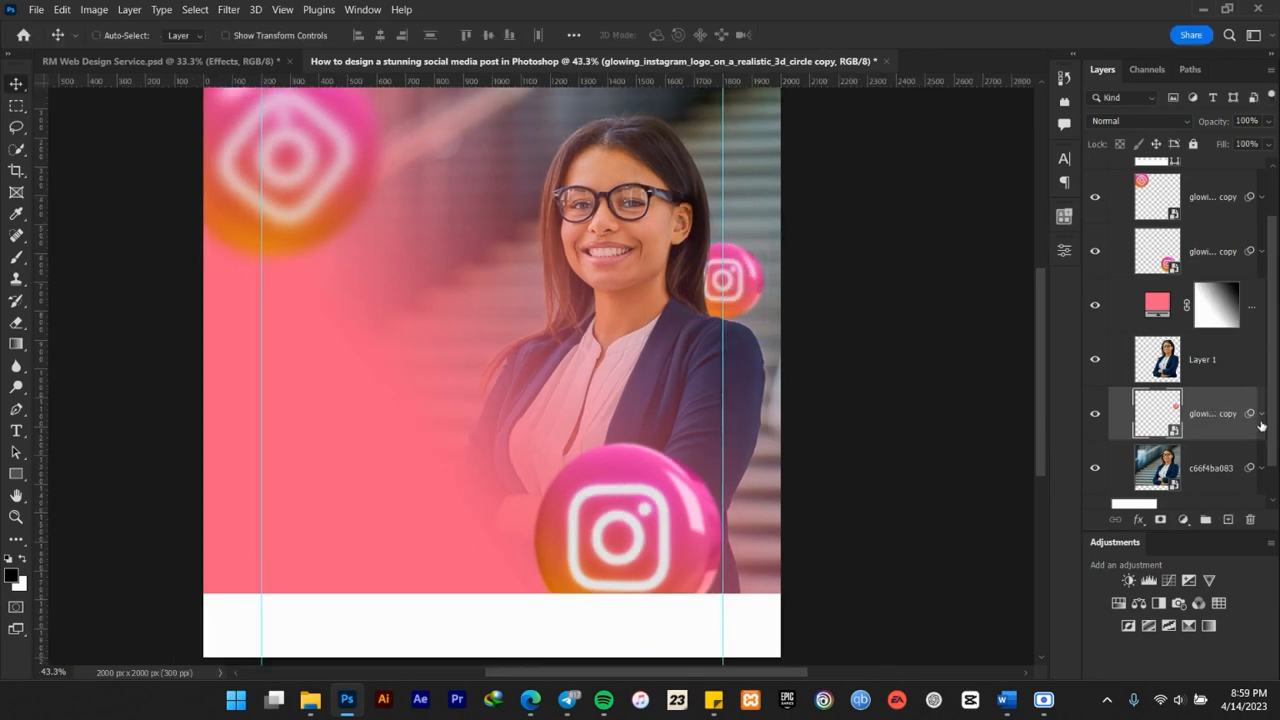
Set the small logo's Gaussian Blur radius to 7 pixels and collapse the BG layer group
click(1260, 418)
double_click(1192, 499)
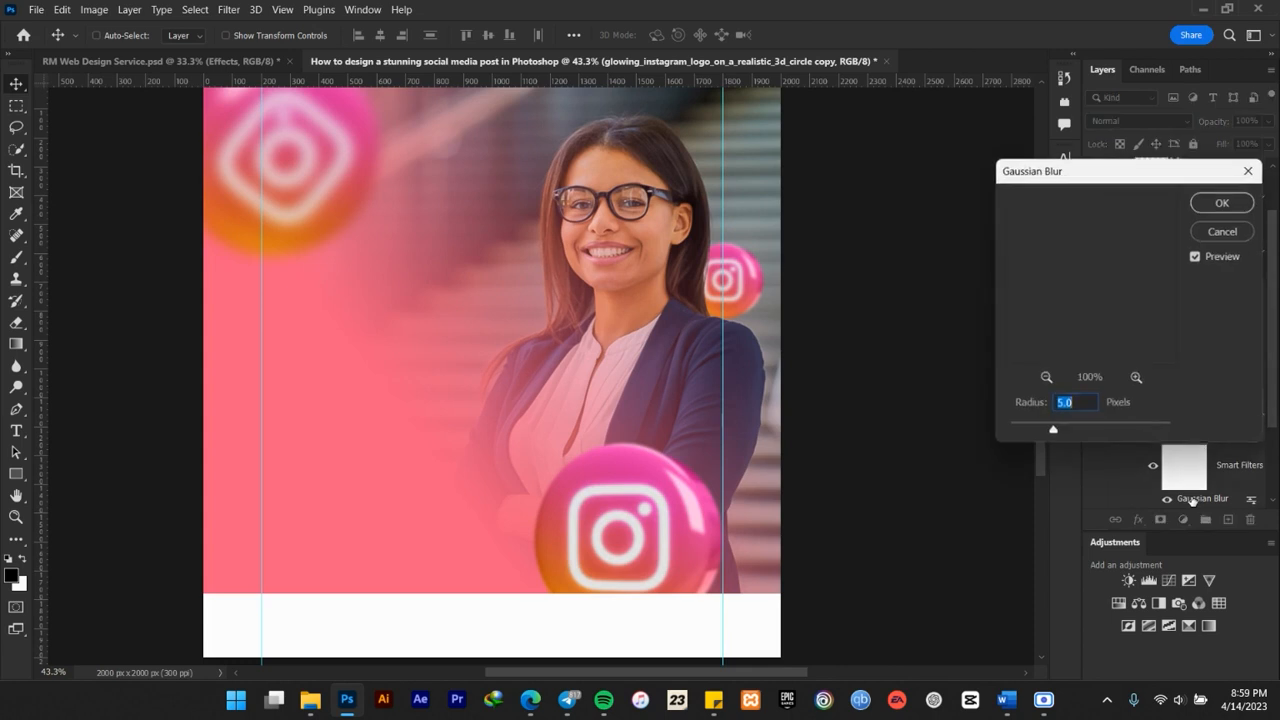
drag(1053, 431, 1063, 434)
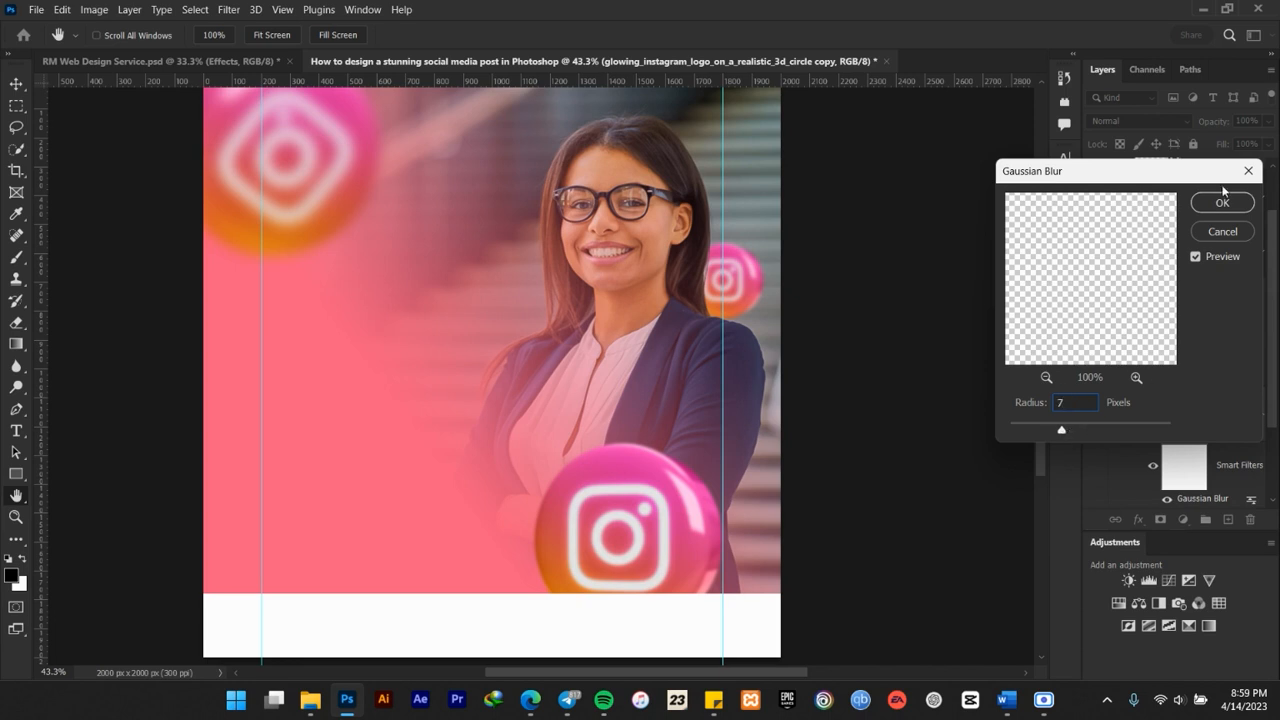
click(1221, 204)
scroll(513, 382, down, 3)
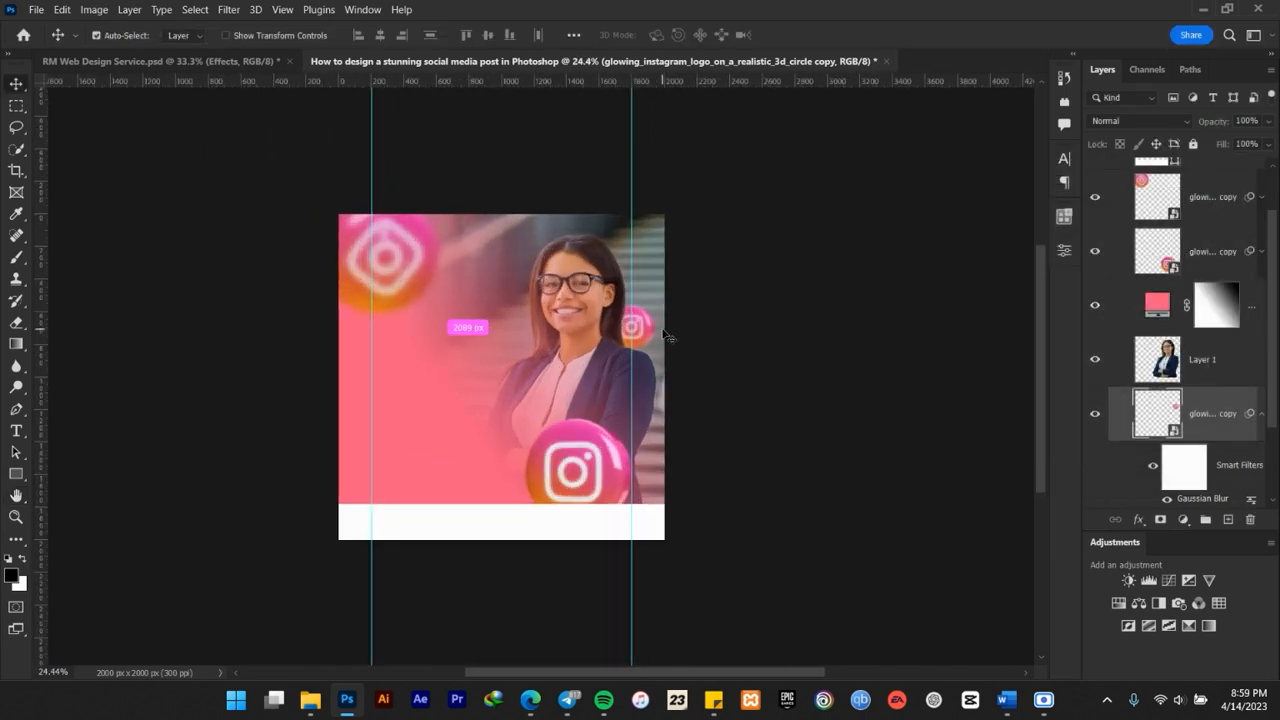
scroll(664, 336, up, 3)
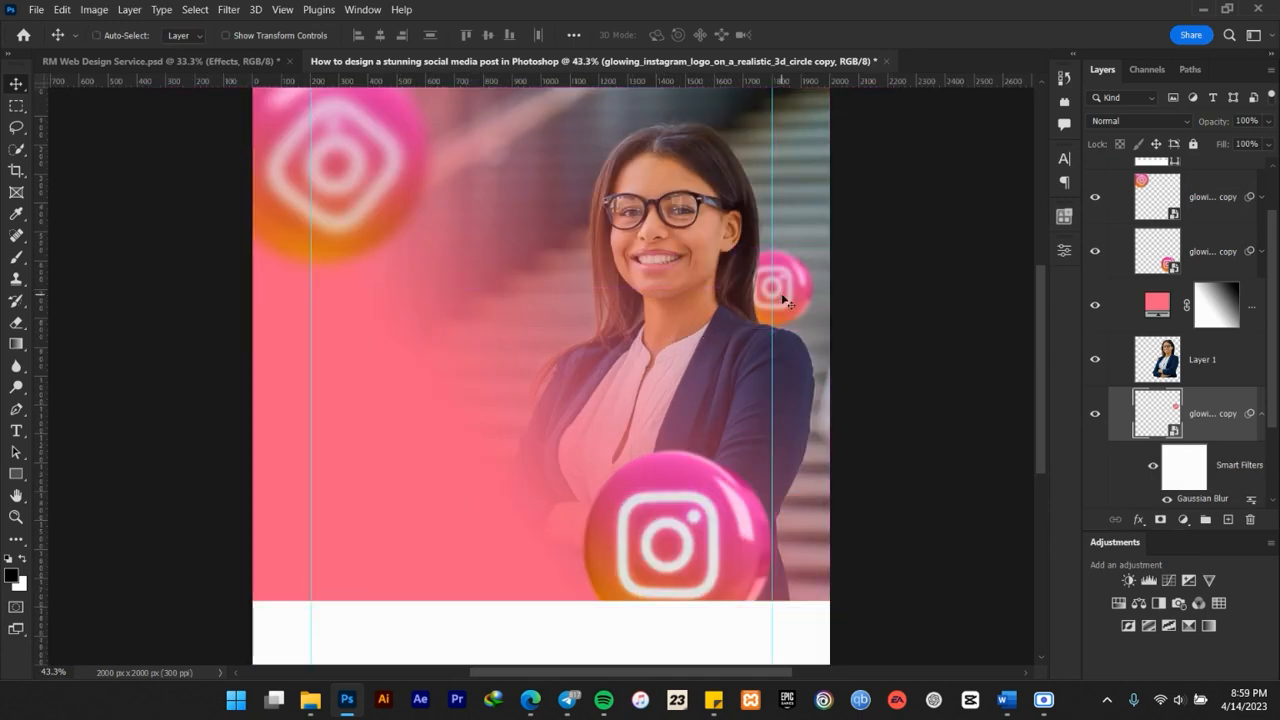
scroll(1189, 272, up, 2)
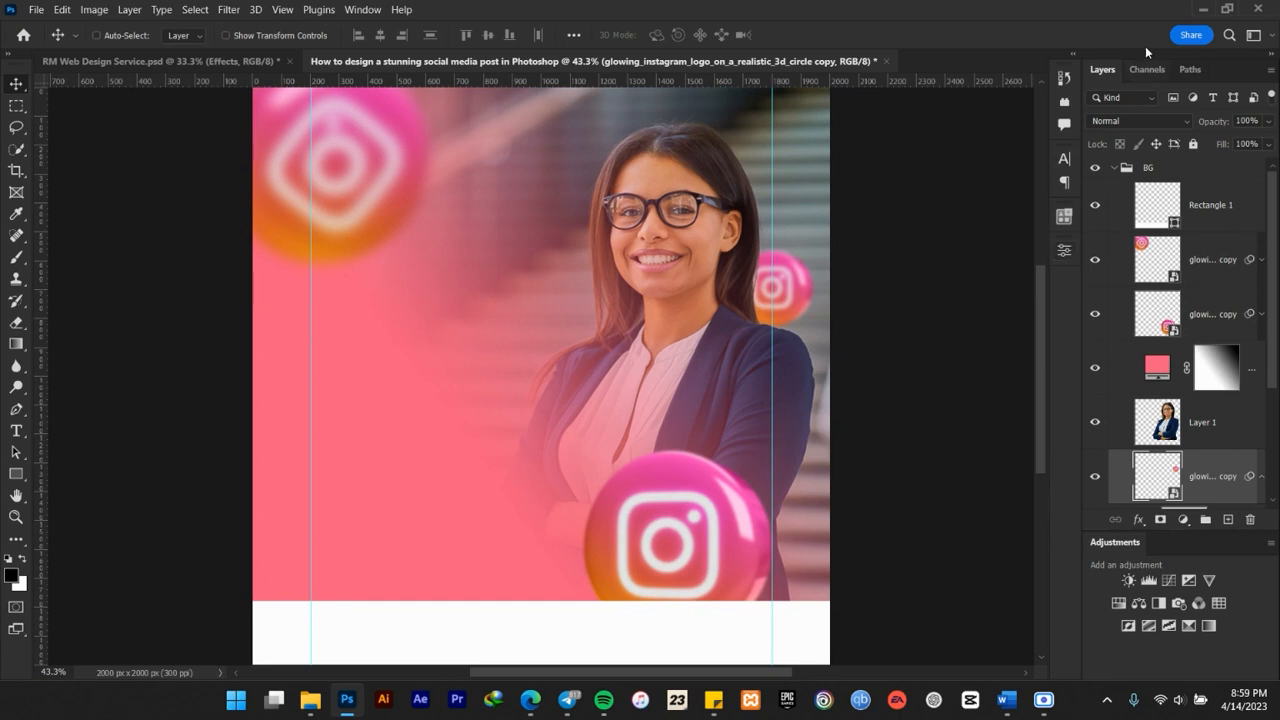
click(1114, 168)
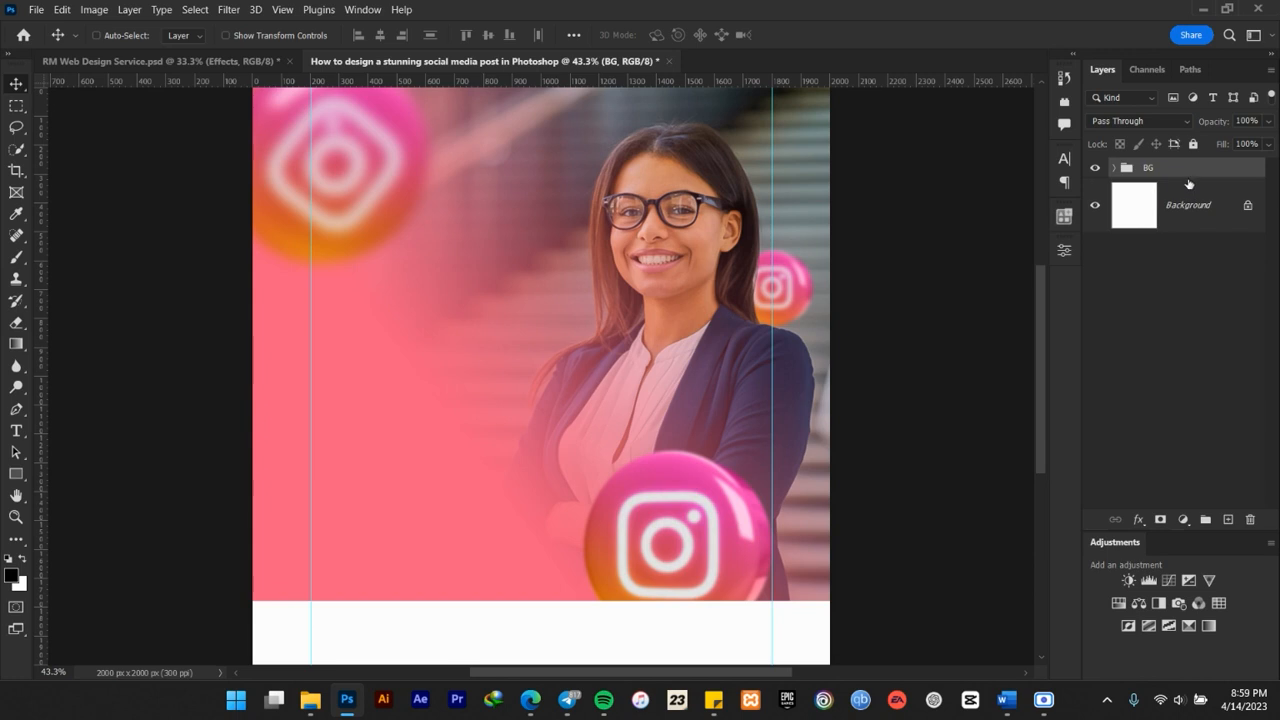
Activate the Type tool, switch to the Word document and copy the headline "Dreams, Goals and Her"
click(17, 430)
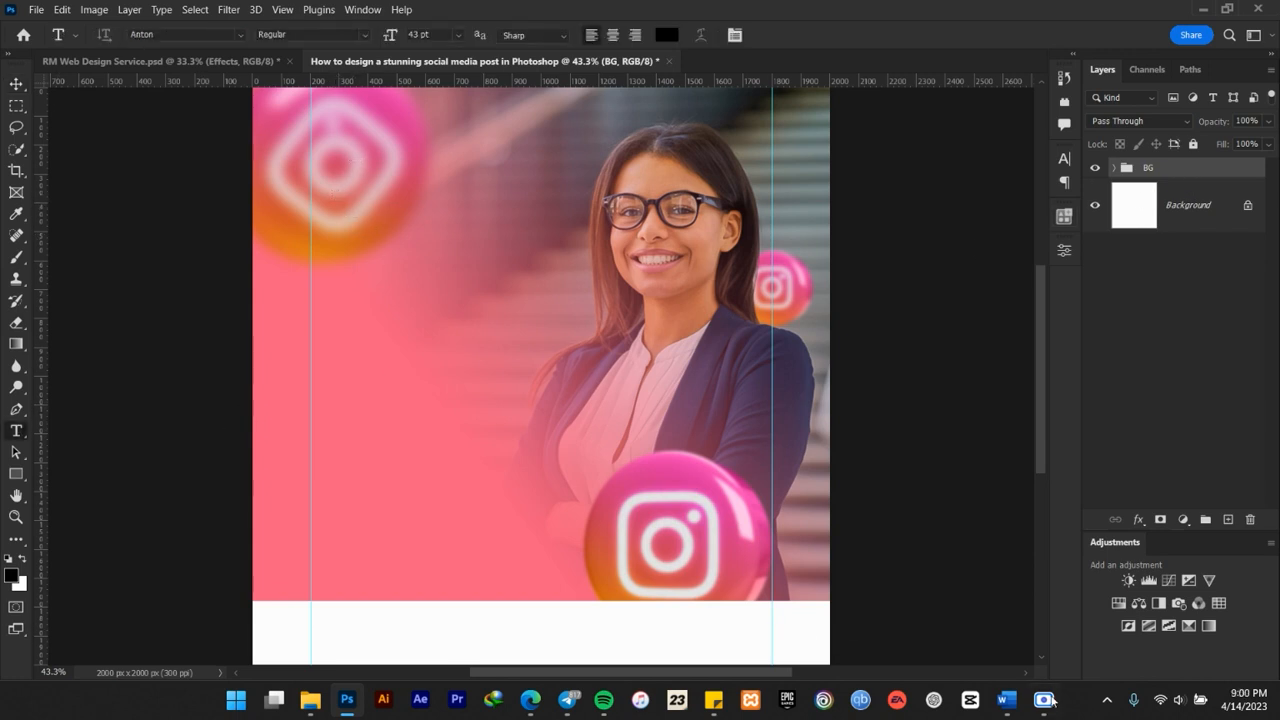
click(1006, 699)
drag(456, 330, 604, 366)
key(ctrl+c)
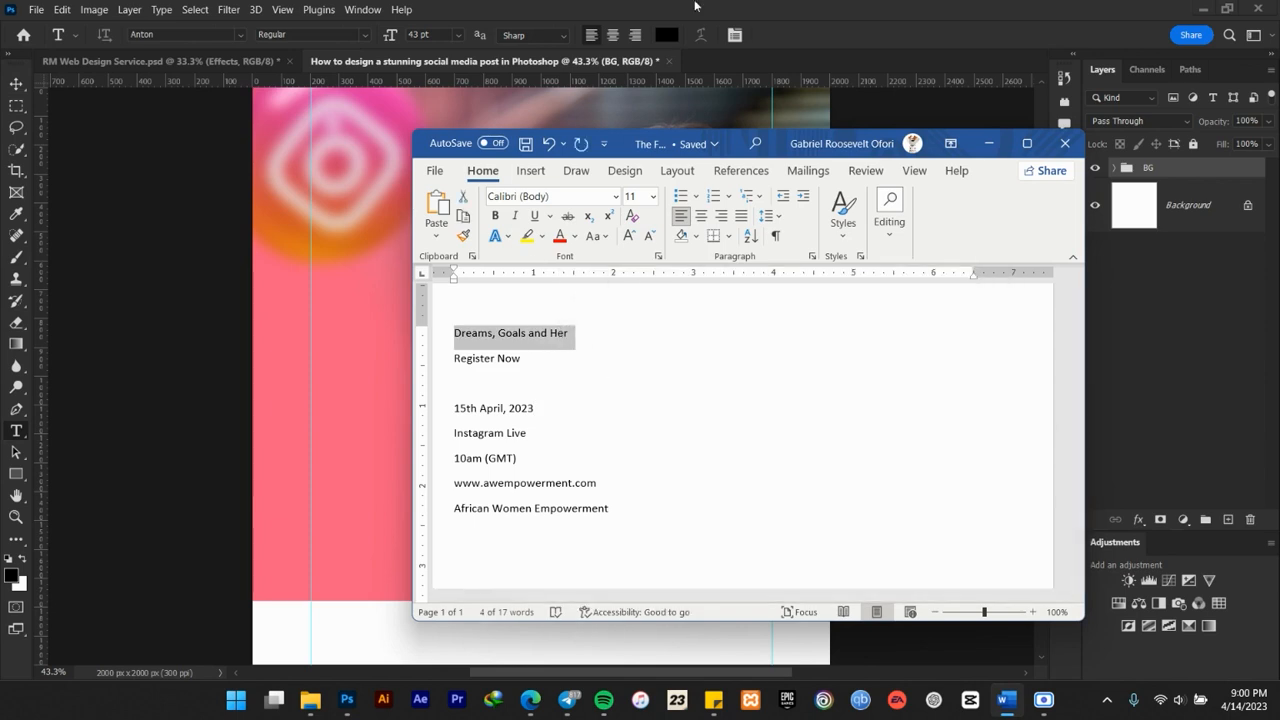
Return to Photoshop and paste the headline "Dreams, Goals and Her" as a text layer over the blurred corner logo
click(706, 9)
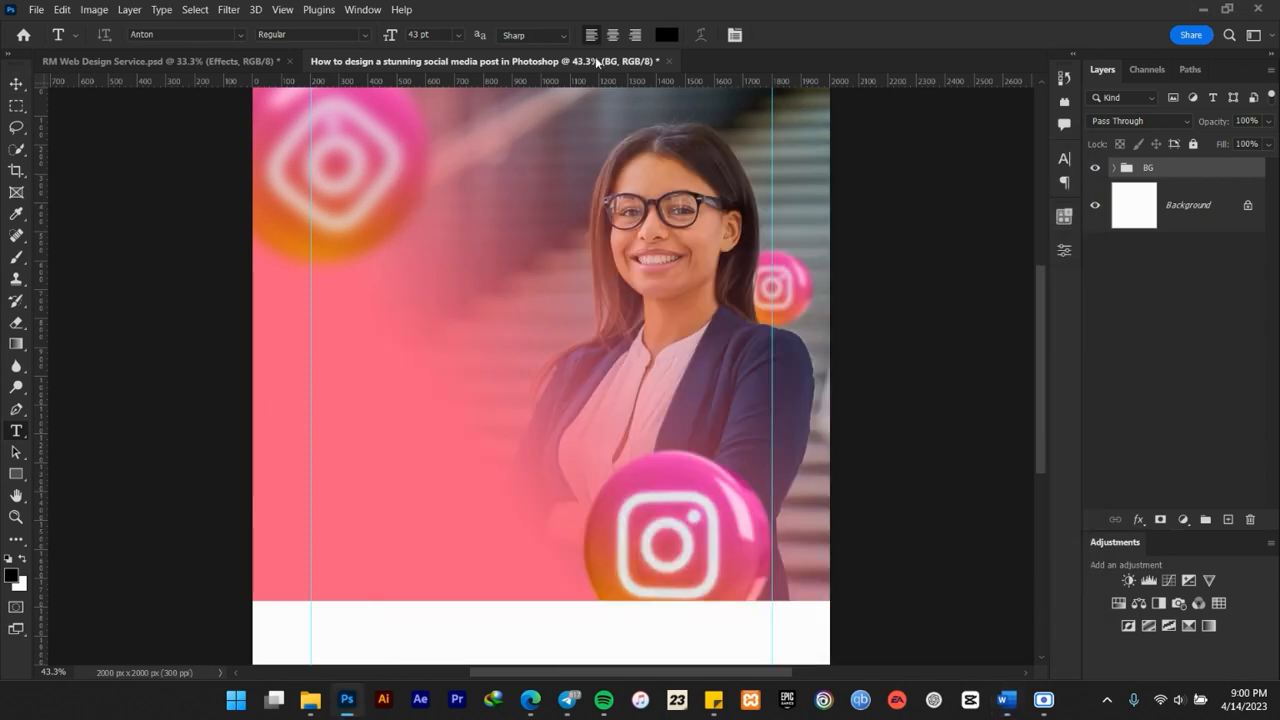
click(337, 173)
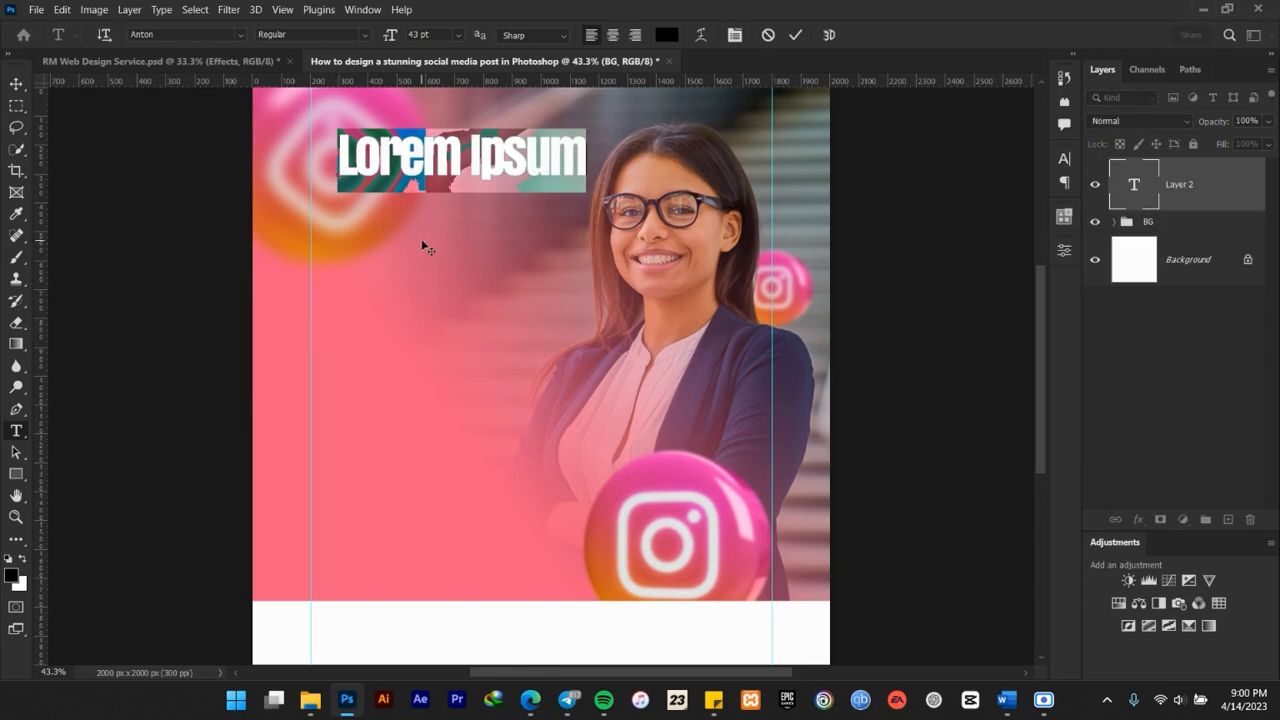
key(ctrl+v)
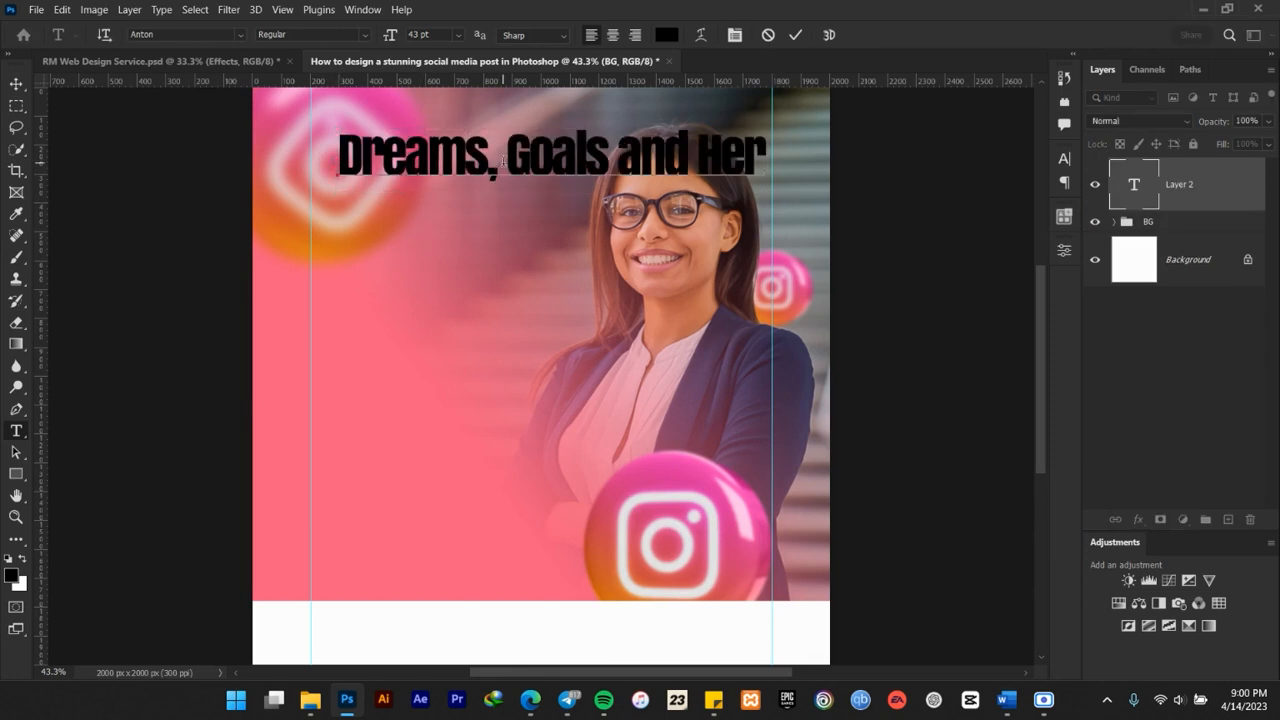
Break the headline into three lines reading "Dreams,", "Goals and" and "Her"
click(502, 160)
key(BackSpace)
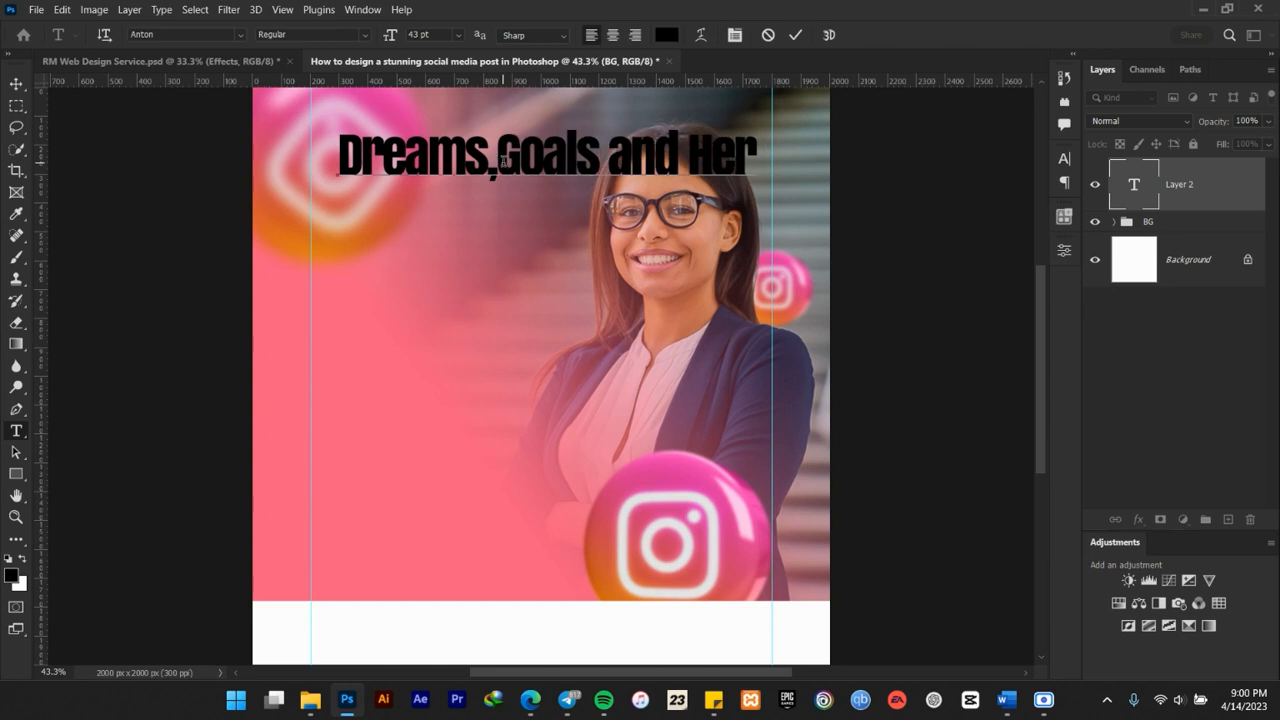
key(Return)
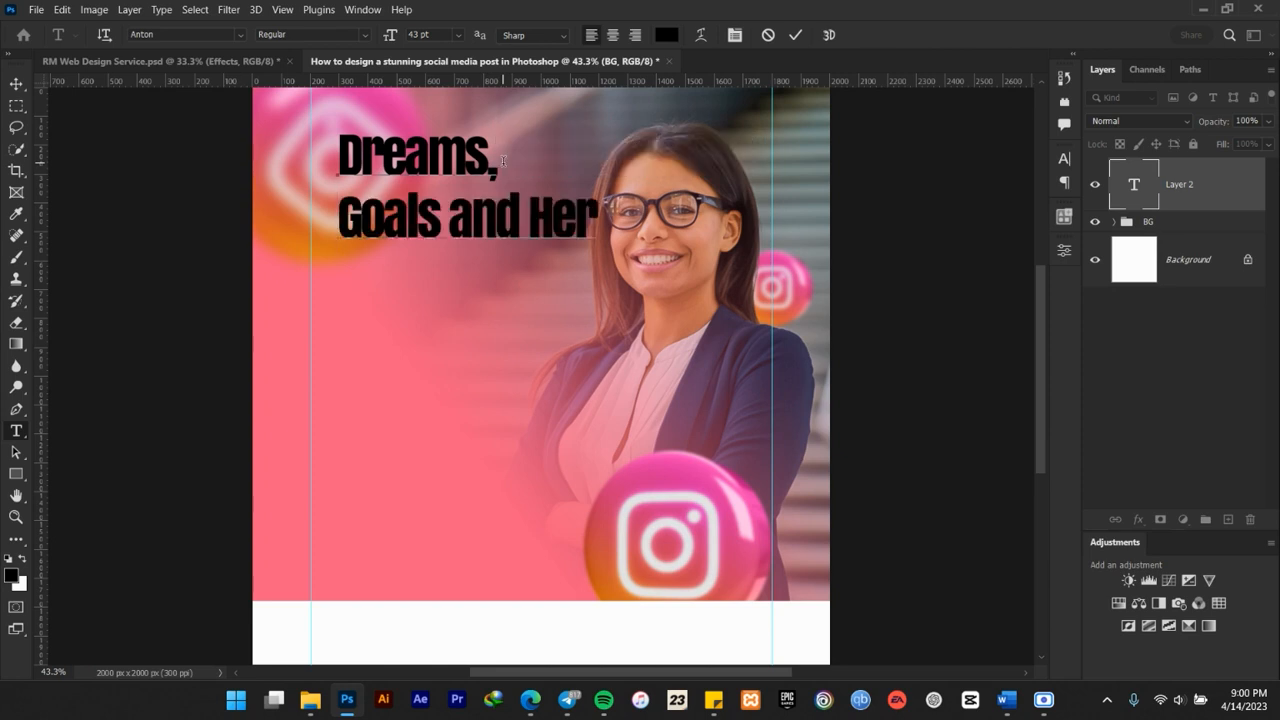
click(534, 217)
key(BackSpace)
key(Return)
click(795, 34)
Change the headline's font to Gotham Black
click(16, 83)
scroll(430, 118, up, 1)
scroll(435, 122, up, 1)
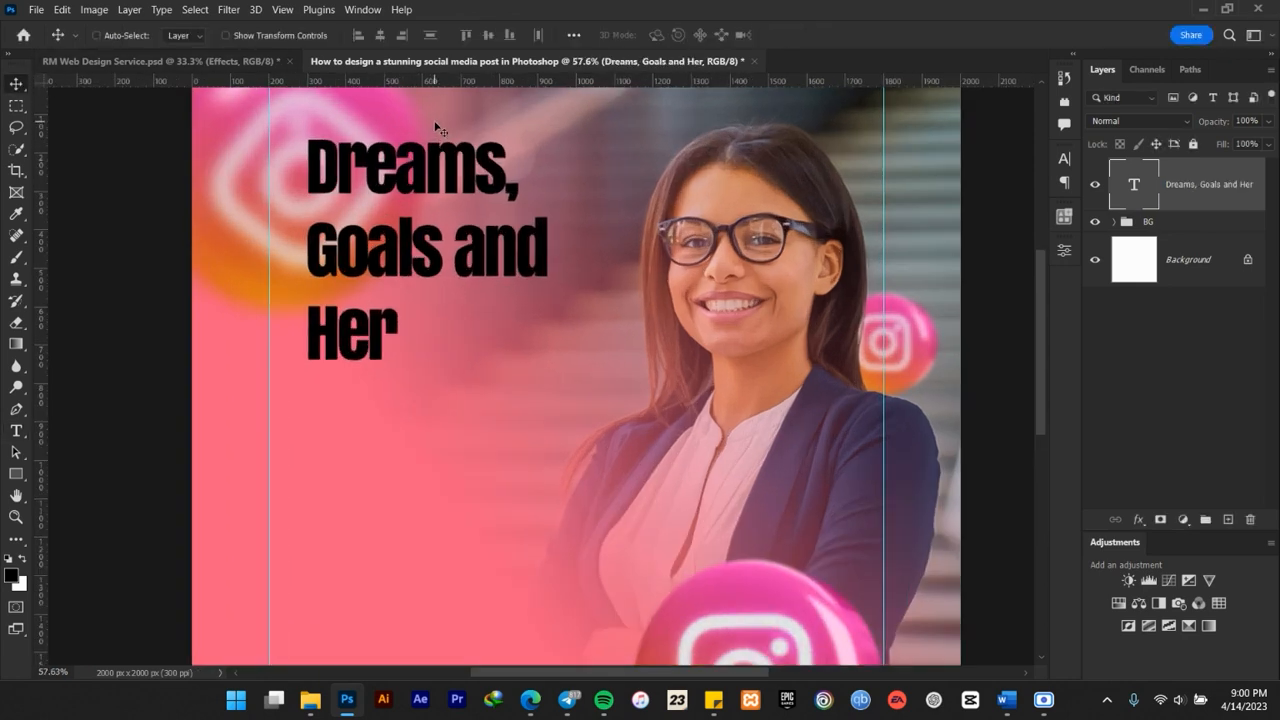
drag(488, 220, 490, 268)
scroll(484, 281, down, 1)
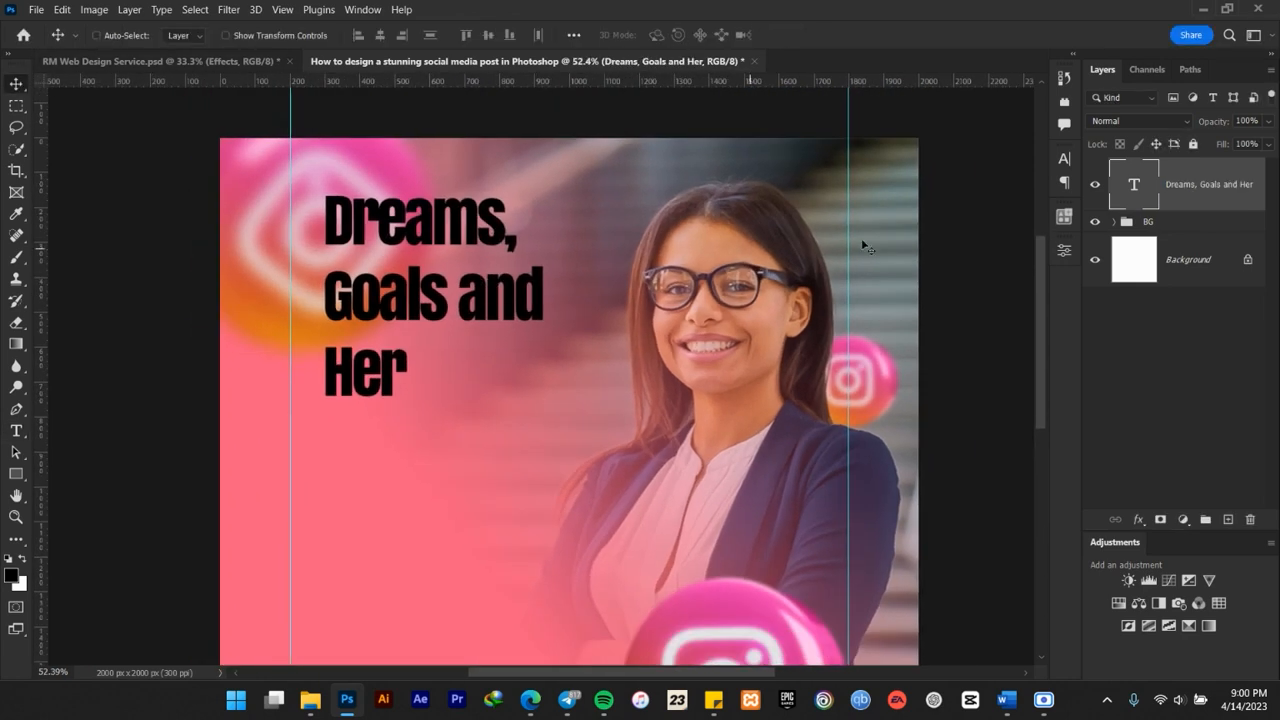
click(1065, 160)
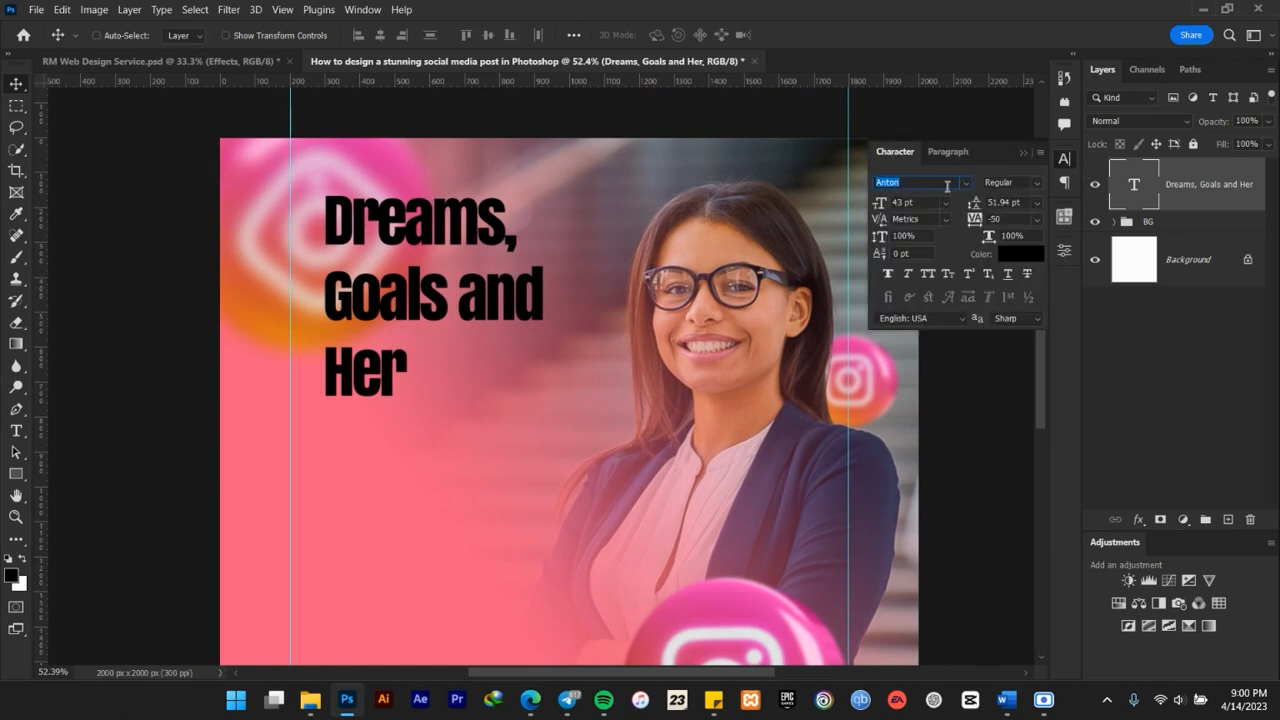
text(gotham)
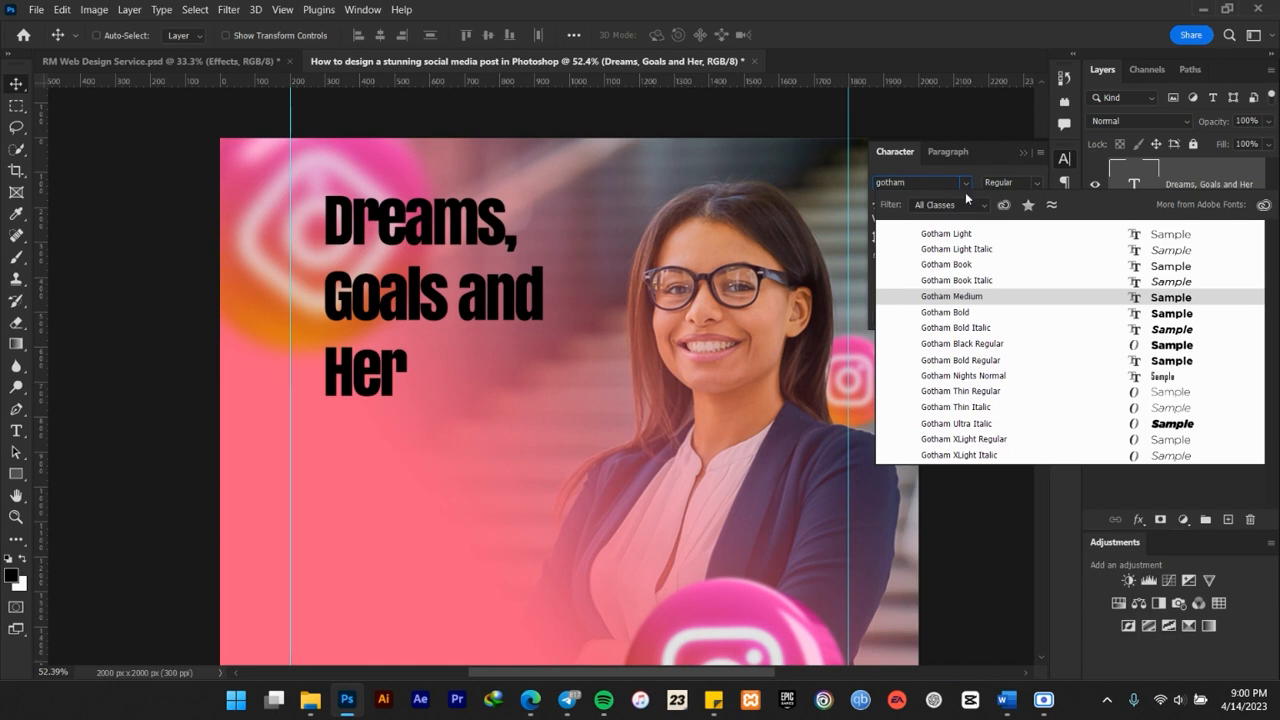
click(975, 344)
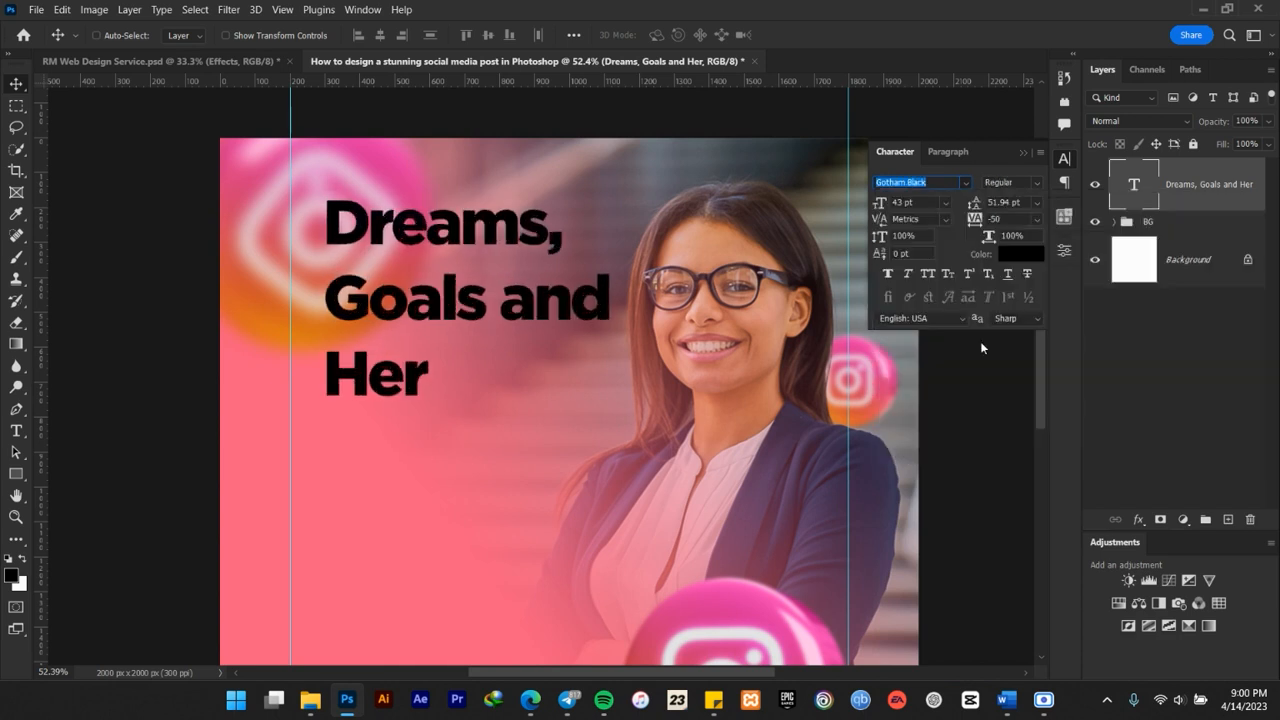
Set the headline's font size to 49 pt and move it beside the vertical guide at 200 px
click(996, 219)
click(930, 203)
text(49)
key(Return)
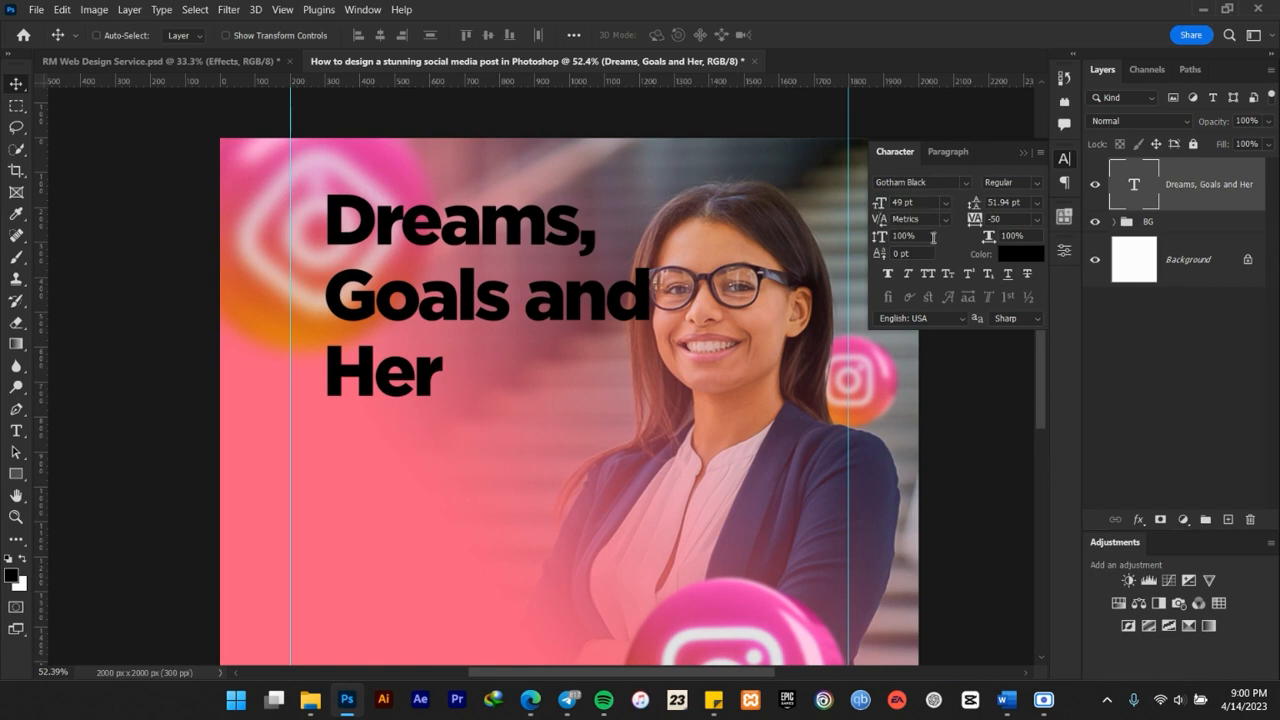
scroll(500, 258, up, 3)
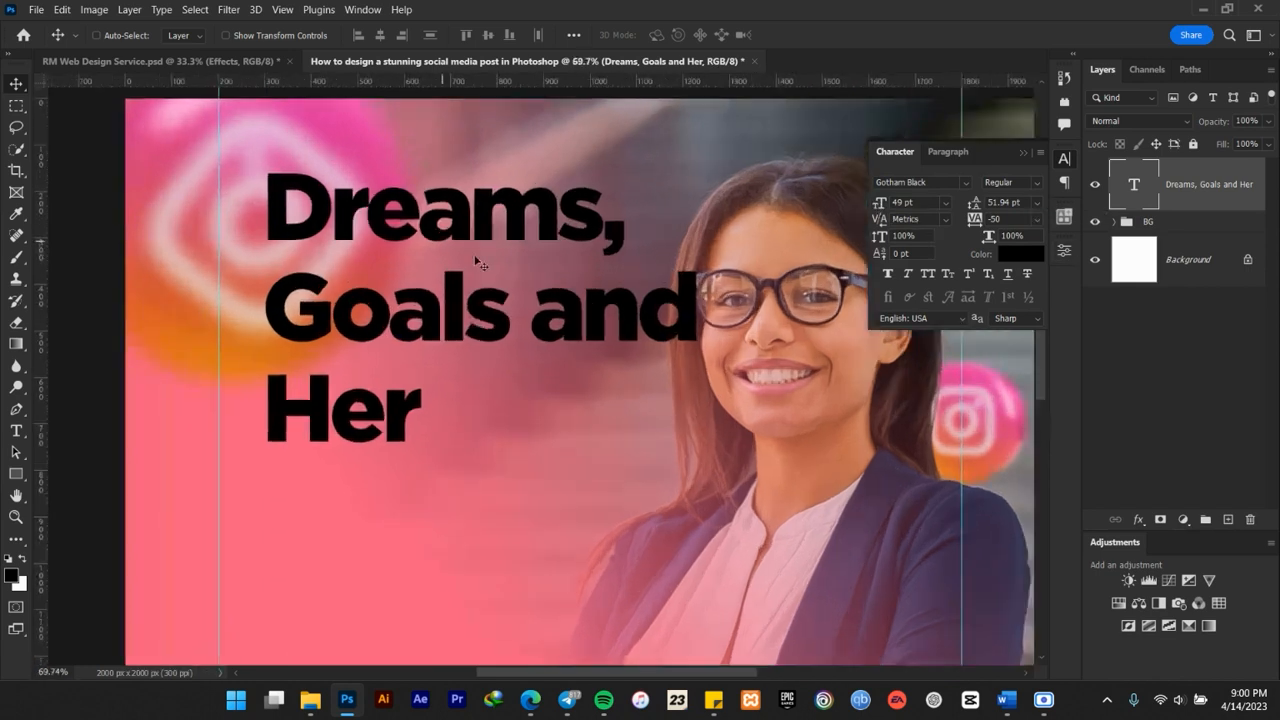
drag(463, 233, 420, 244)
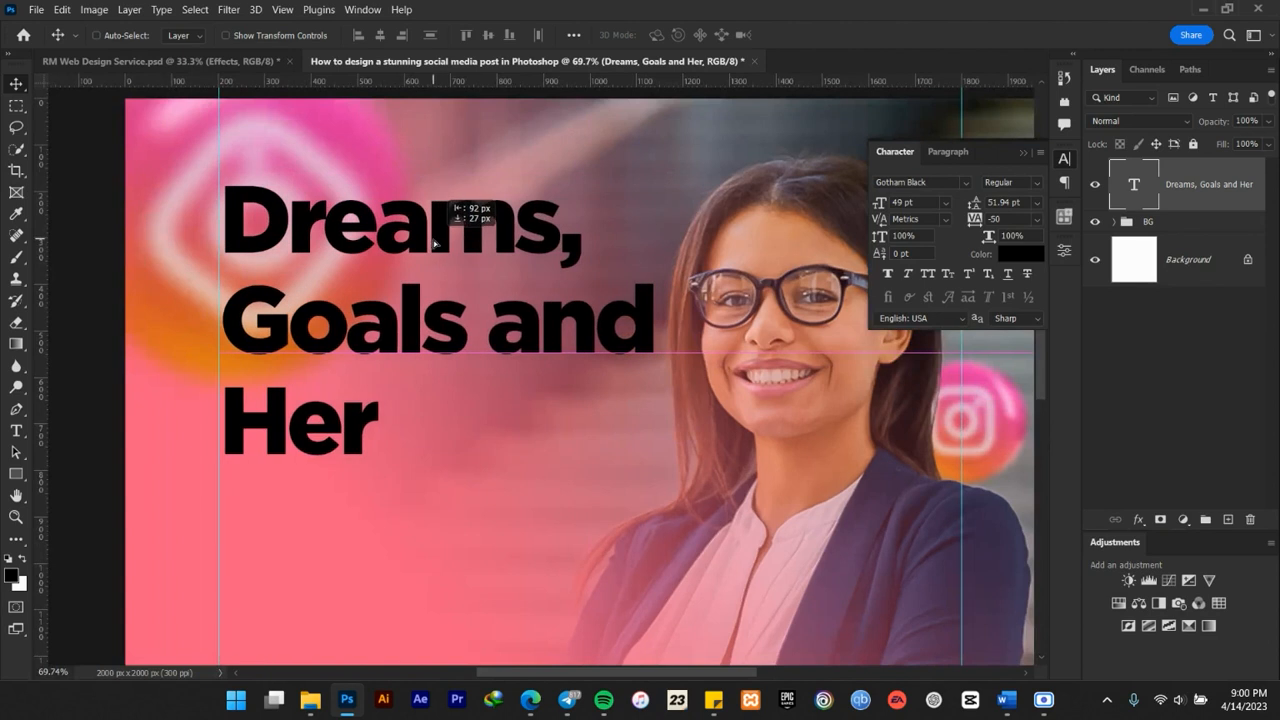
Change the headline's text colour to white (ffffff)
click(1004, 256)
text(ffffff)
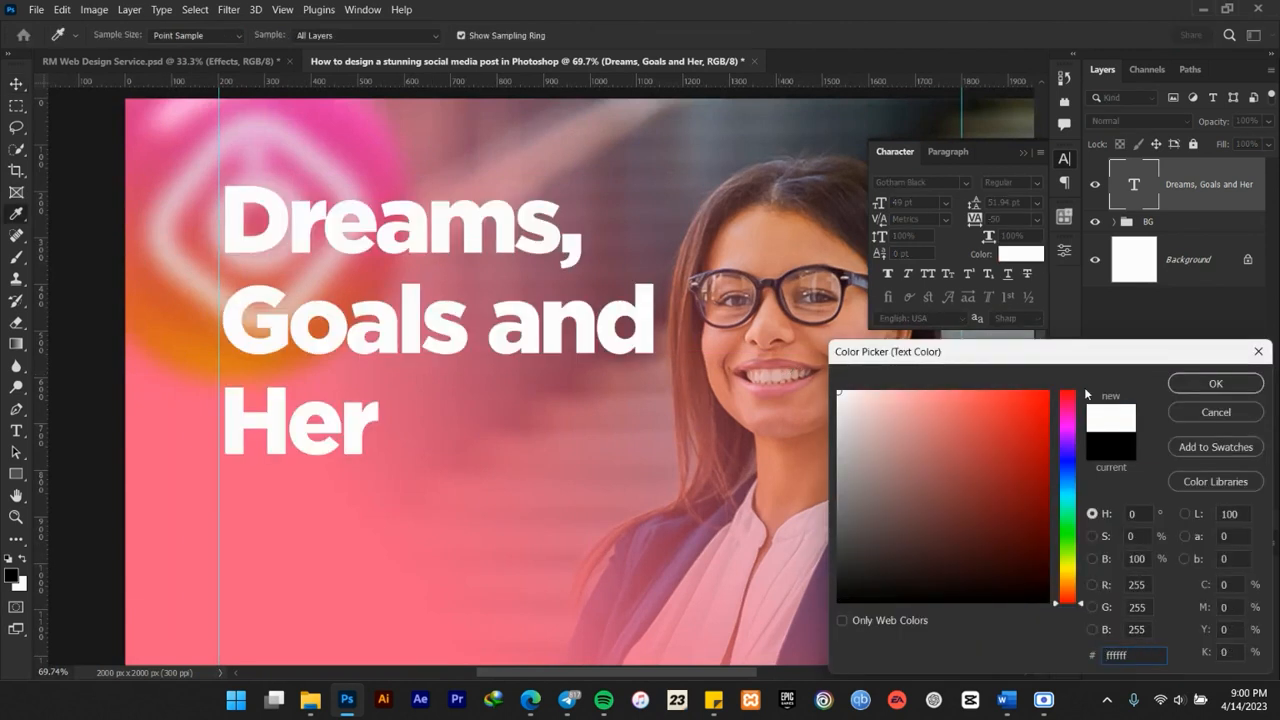
click(1210, 384)
Tighten the headline's line spacing by trying 36 pt leading and settling on 40 pt
scroll(310, 271, up, 2)
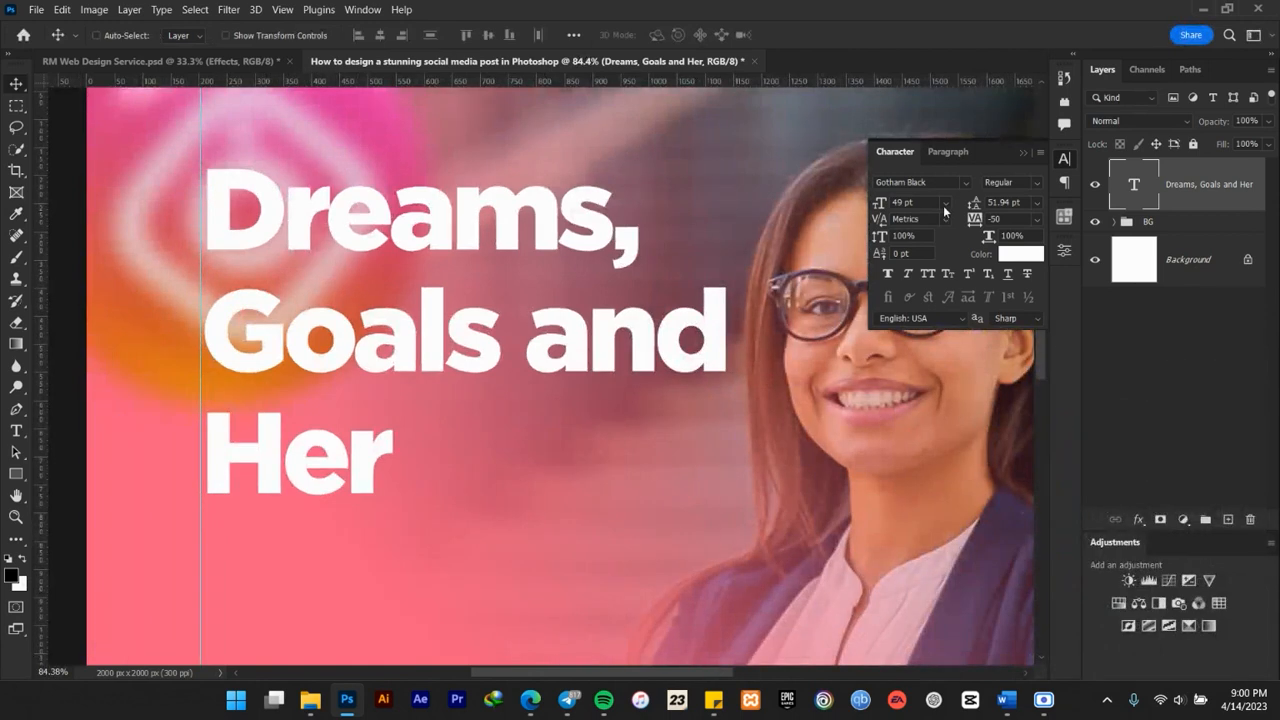
click(1037, 202)
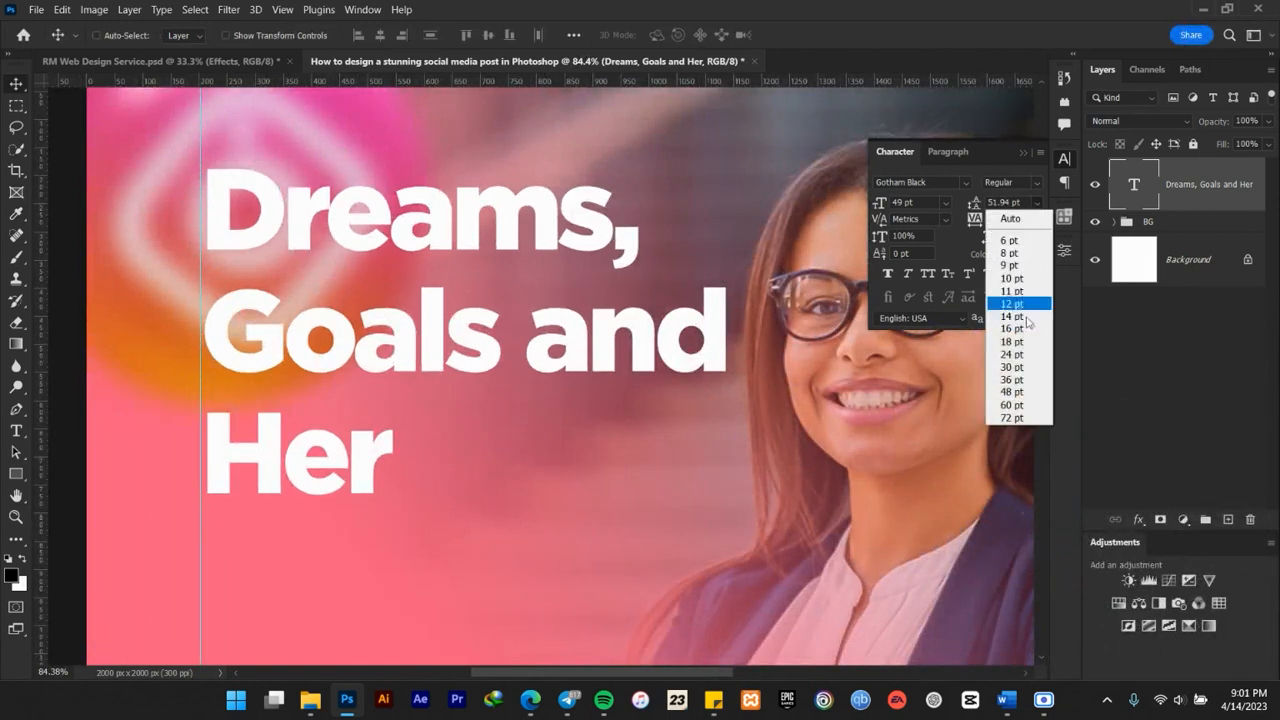
click(1012, 379)
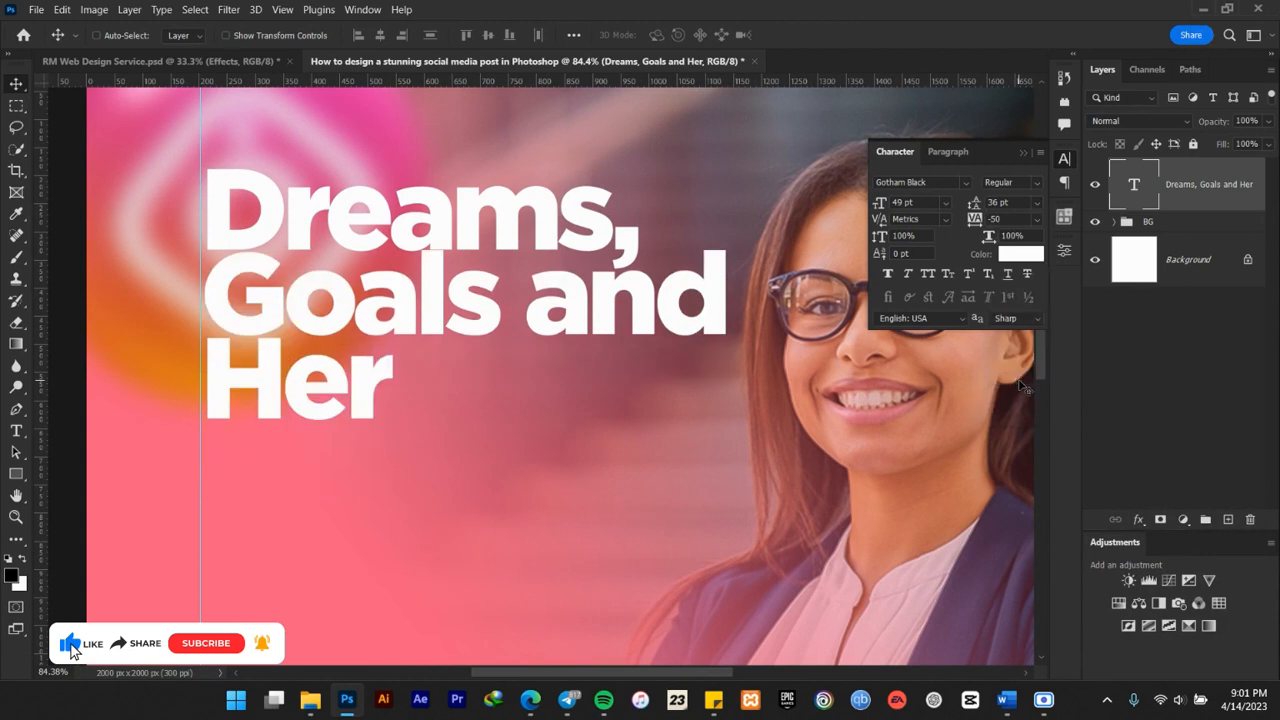
click(996, 203)
text(40)
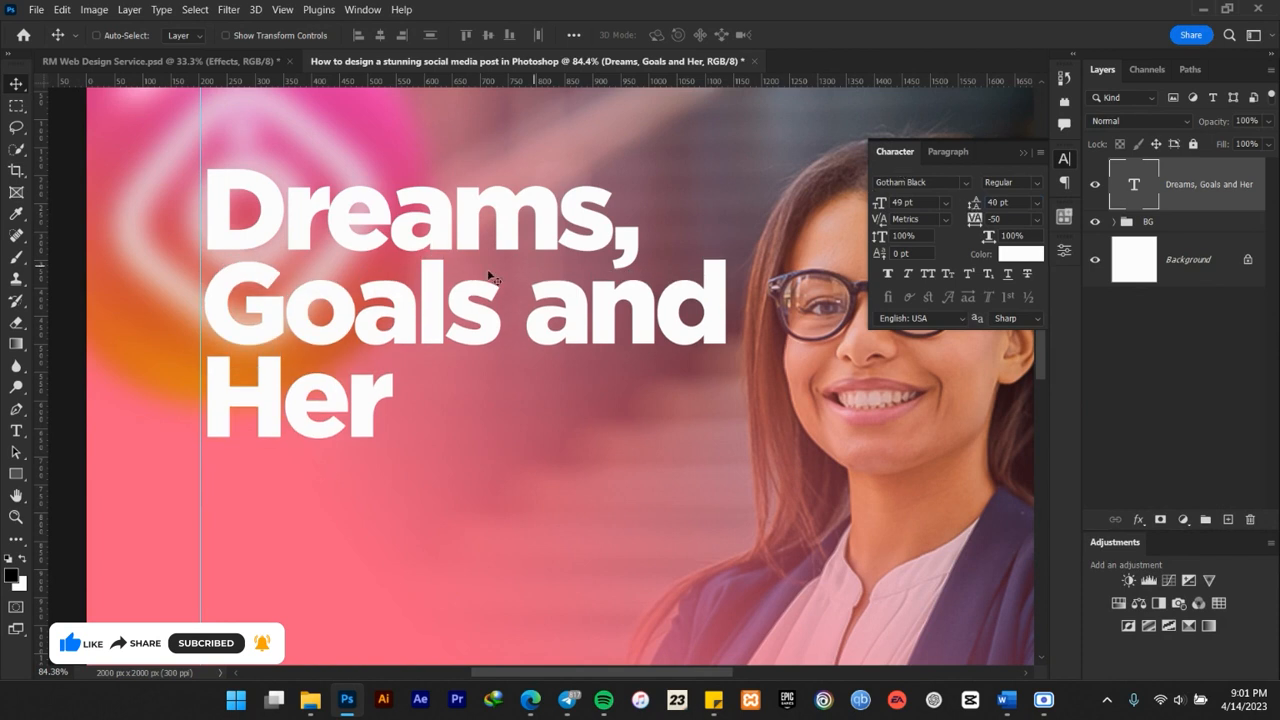
Replace the word "and" in the headline with "&" and commit the text
scroll(624, 260, down, 5)
scroll(528, 297, up, 5)
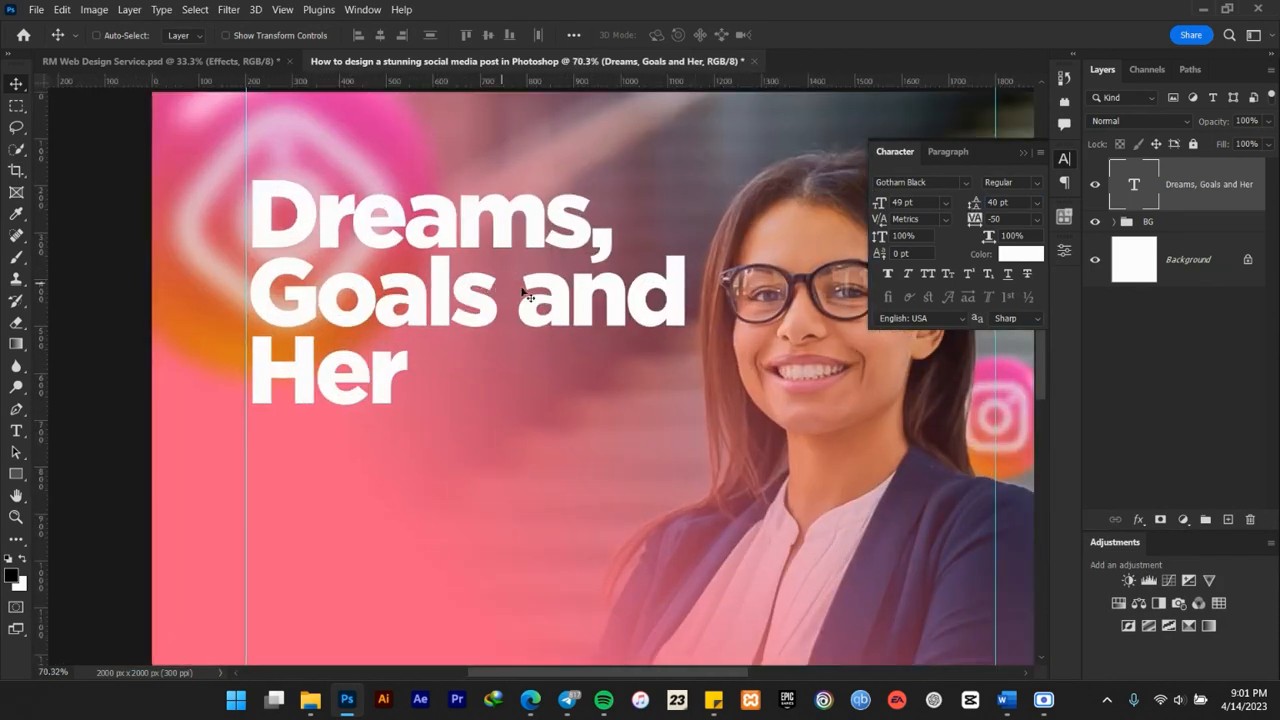
key(t)
drag(526, 290, 685, 278)
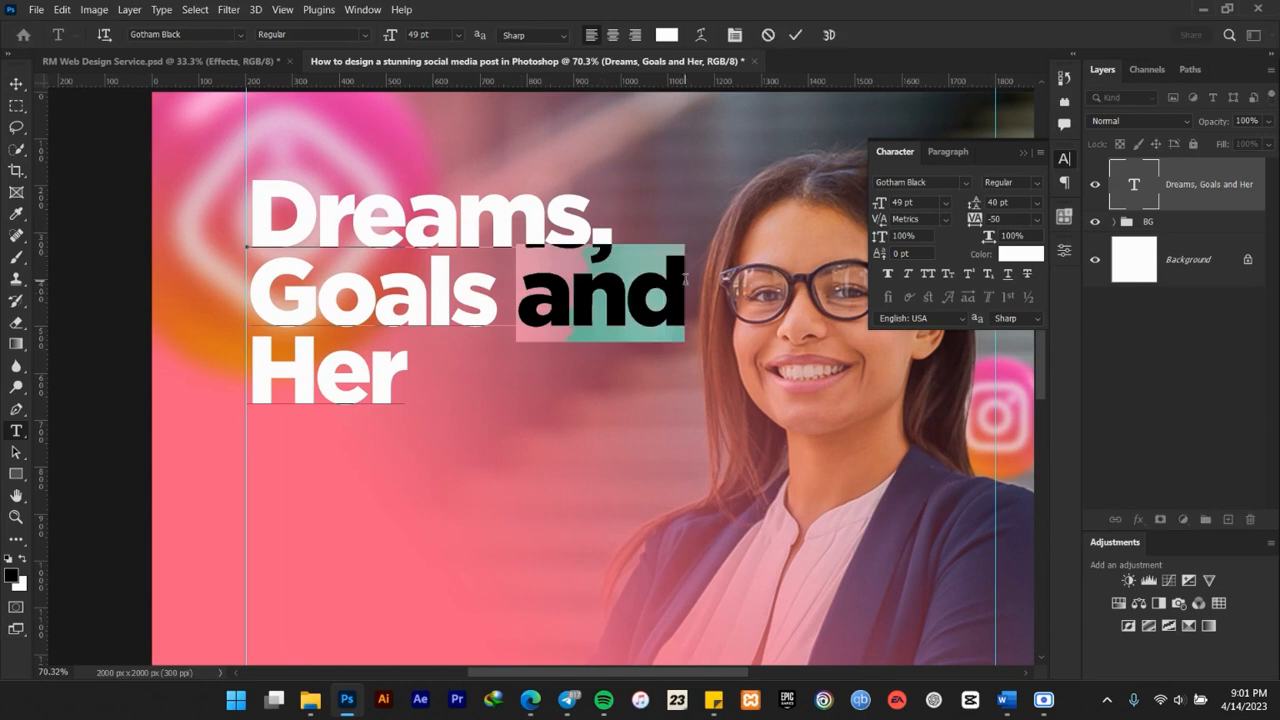
text(&)
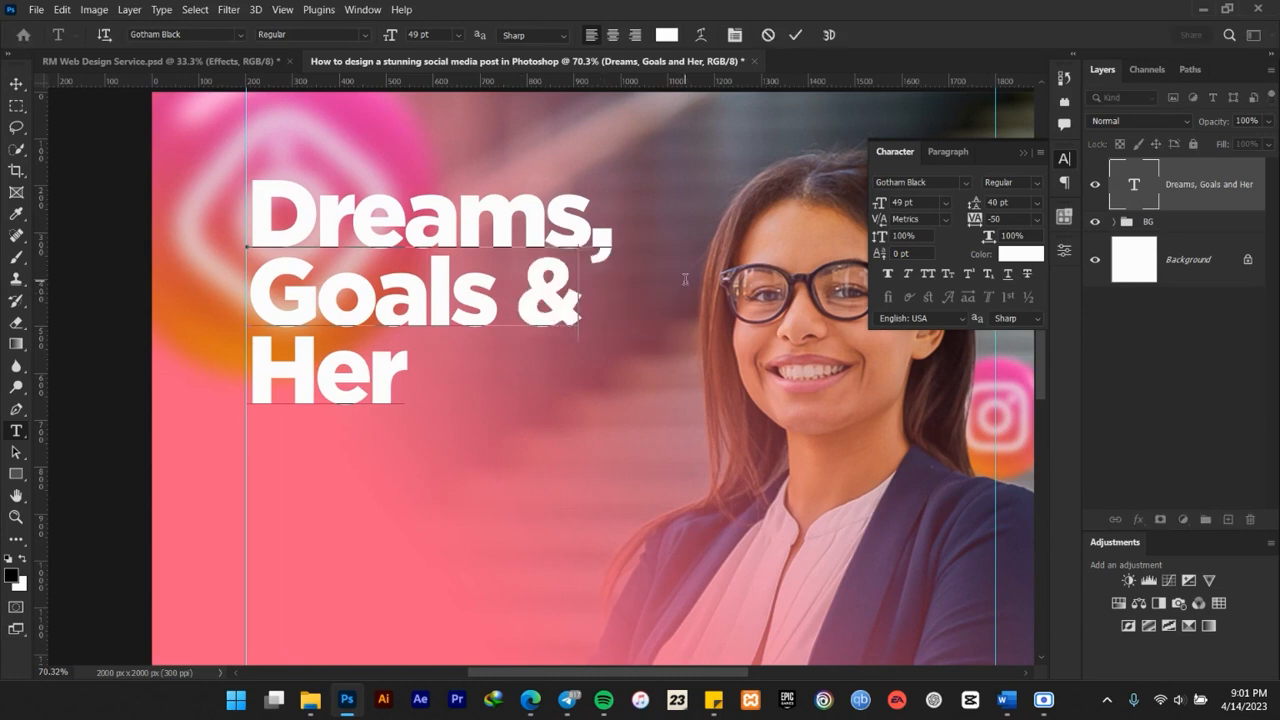
click(795, 34)
Nudge the headline left against the 200 px guide and shift it slightly down the canvas
key(v)
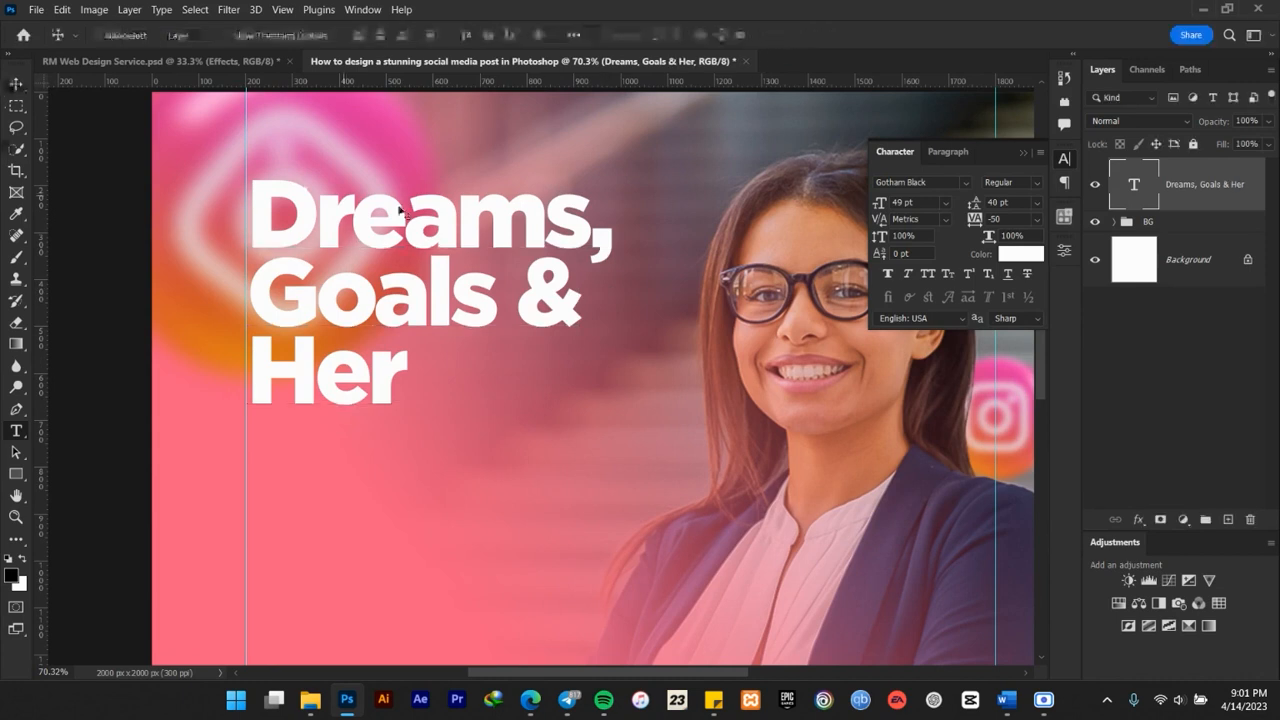
scroll(471, 218, down, 2)
scroll(410, 231, up, 1)
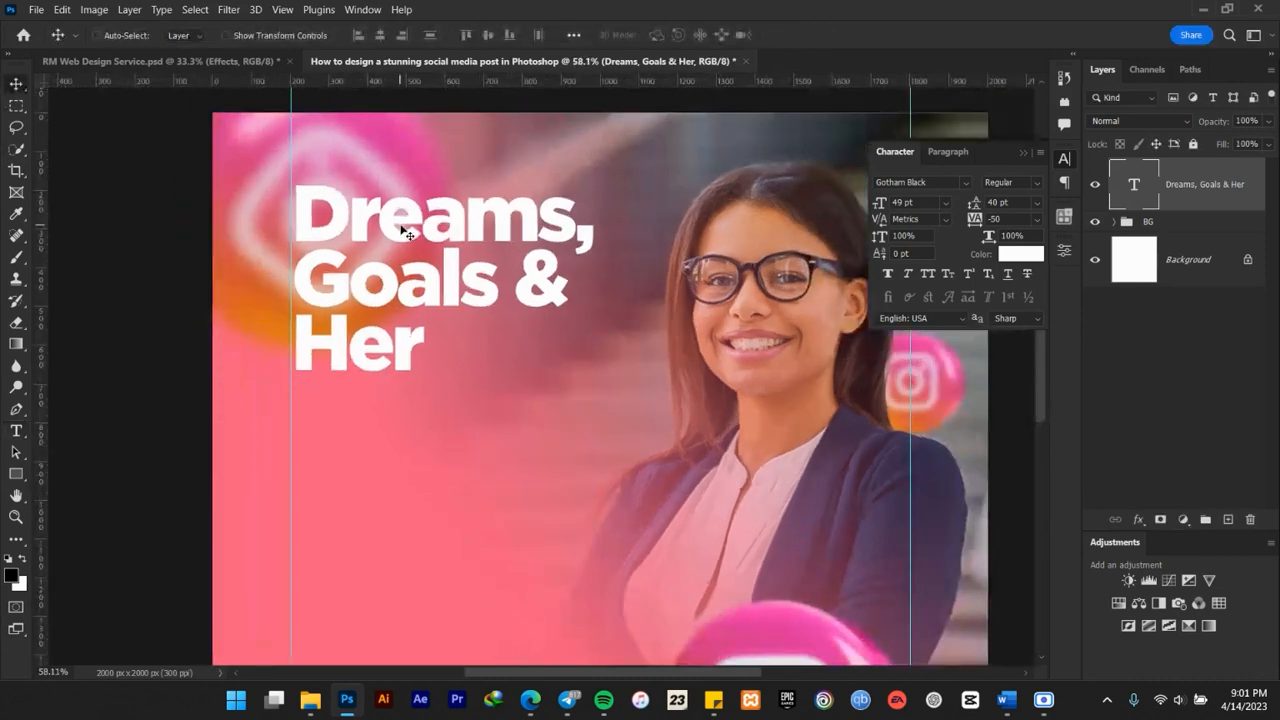
key(Left)
key(Left)
key(Left)
key(Left)
key(Left)
key(Left)
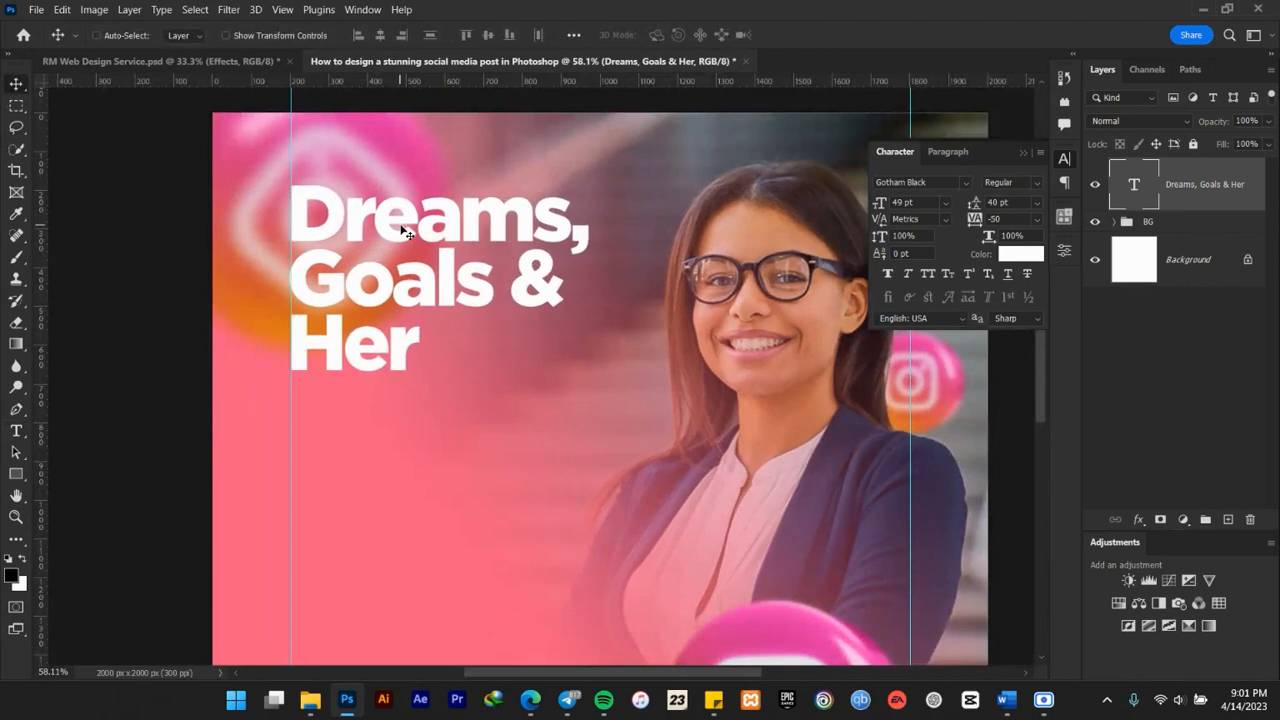
drag(388, 222, 377, 249)
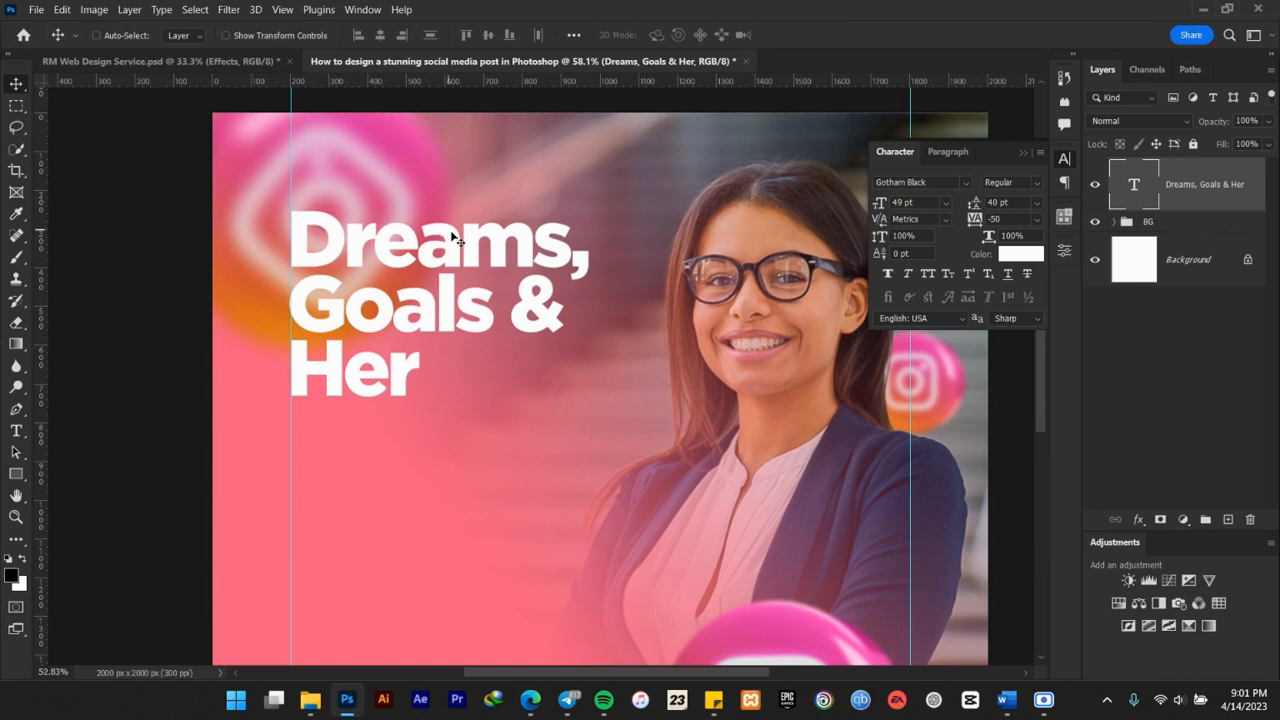
Hide the headline temporarily while adding a vertical guide at the canvas's horizontal centre
scroll(455, 240, down, 4)
scroll(446, 320, up, 3)
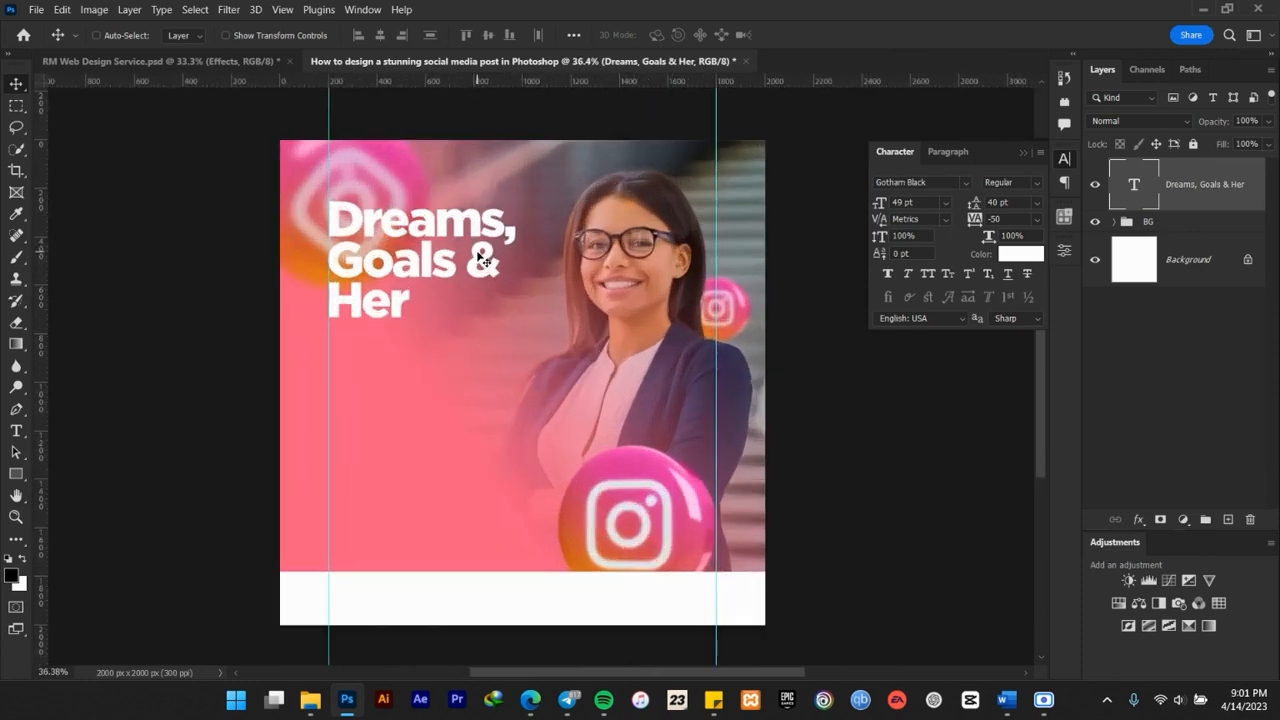
scroll(485, 258, up, 1)
click(1095, 184)
drag(42, 363, 531, 322)
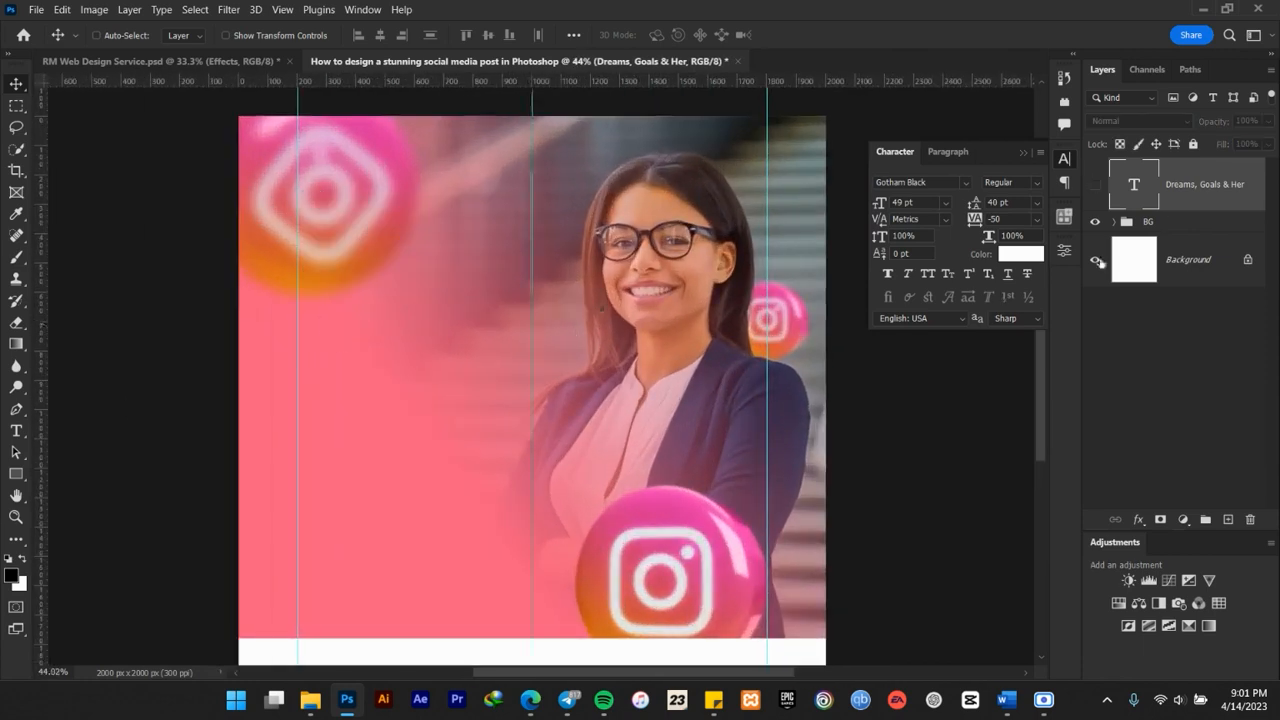
click(1095, 184)
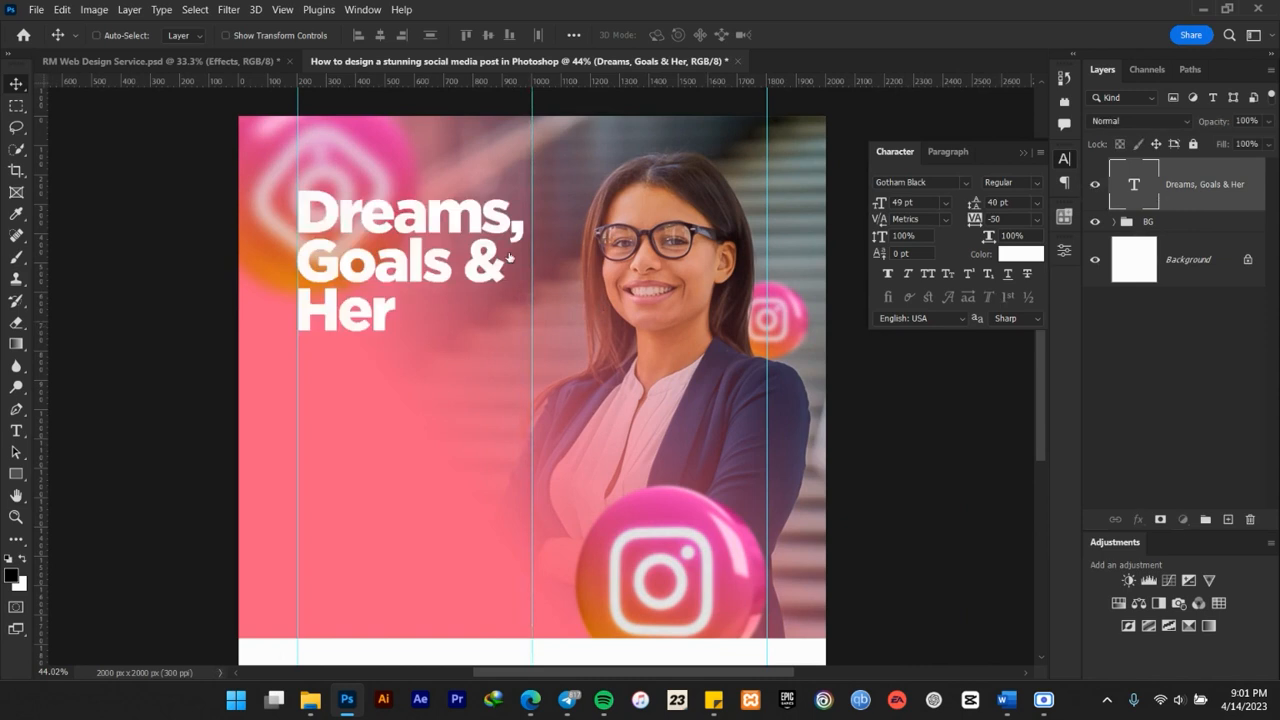
Place another vertical guide just left of the centre guide, along the right edge of the headline's comma
scroll(414, 268, up, 2)
mouse_move(589, 210)
mouse_down()
mouse_move(586, 200)
mouse_move(572, 216)
mouse_up()
scroll(572, 216, down, 4)
scroll(531, 280, down, 1)
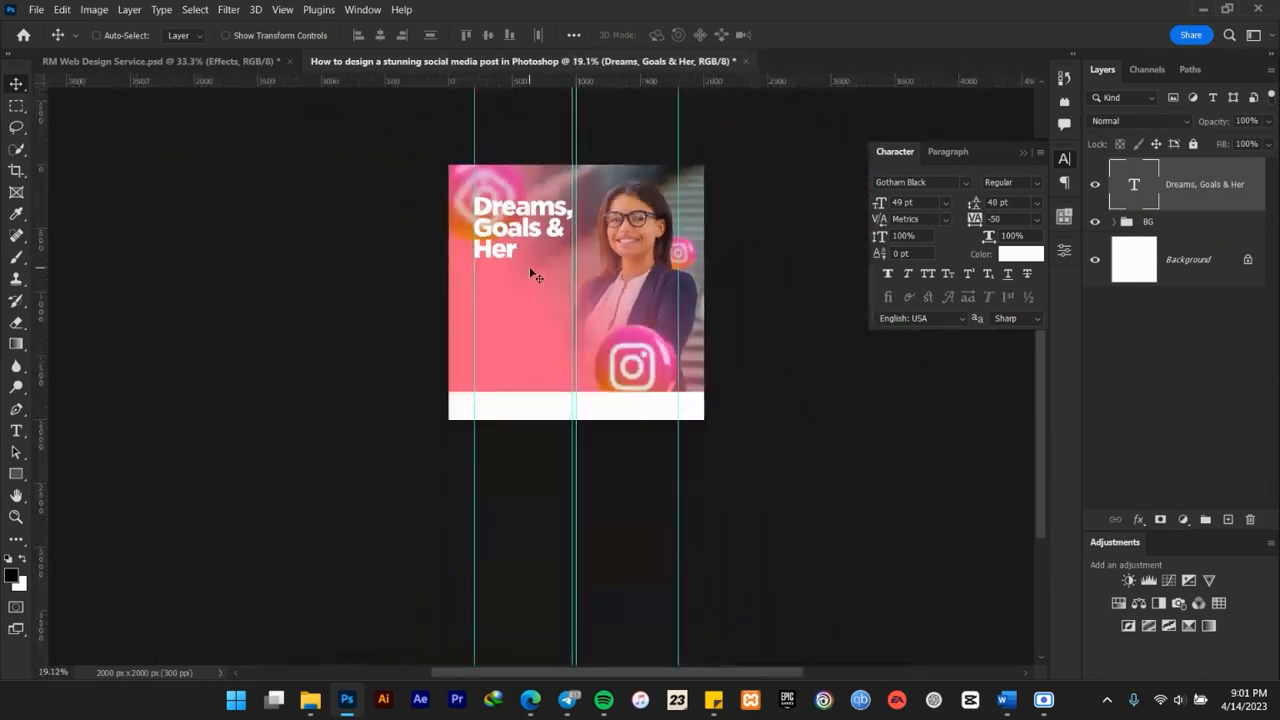
scroll(533, 275, up, 2)
scroll(531, 270, up, 2)
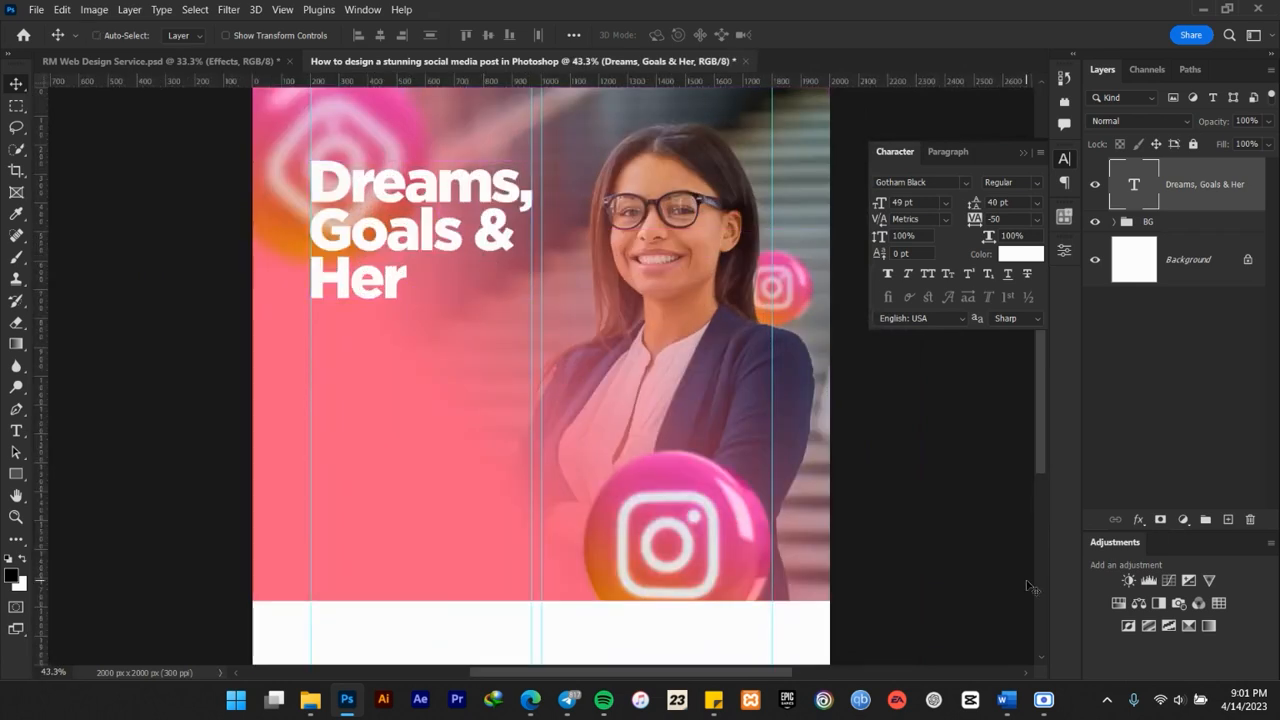
Switch to the Word document, copy the line "Register Now" and minimize Word to return to Photoshop
click(1006, 699)
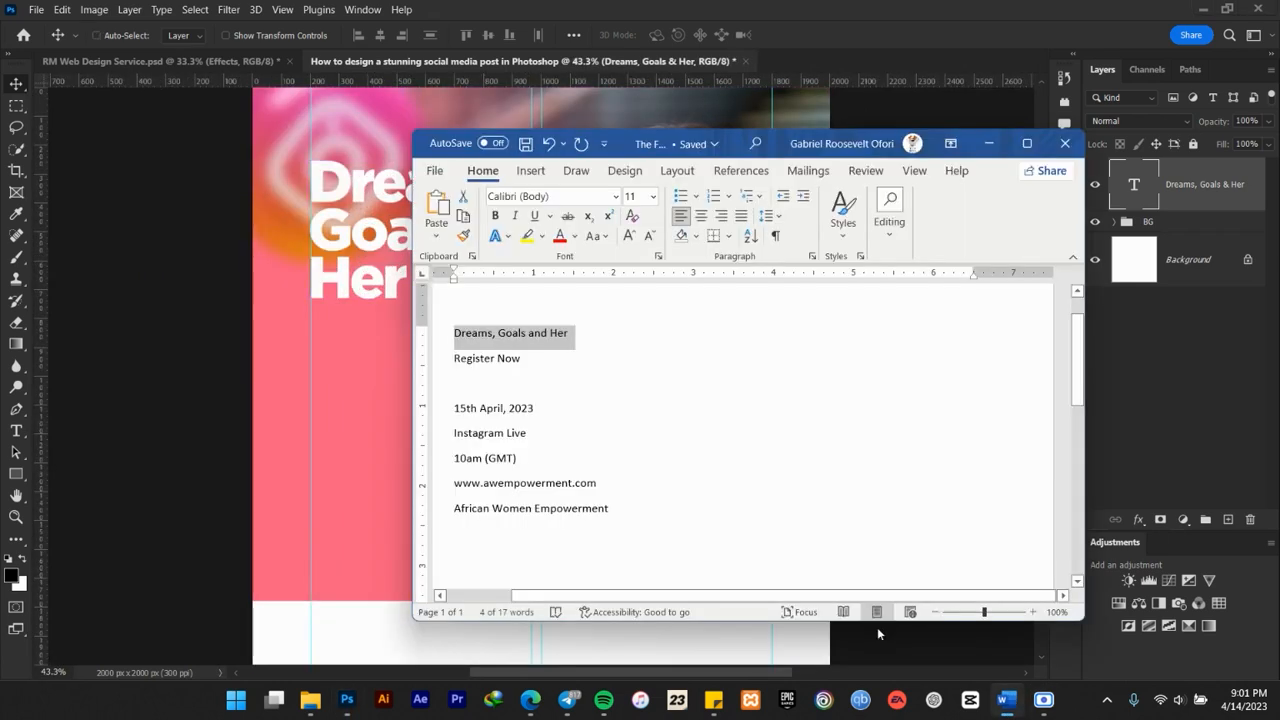
click(458, 358)
drag(468, 360, 521, 359)
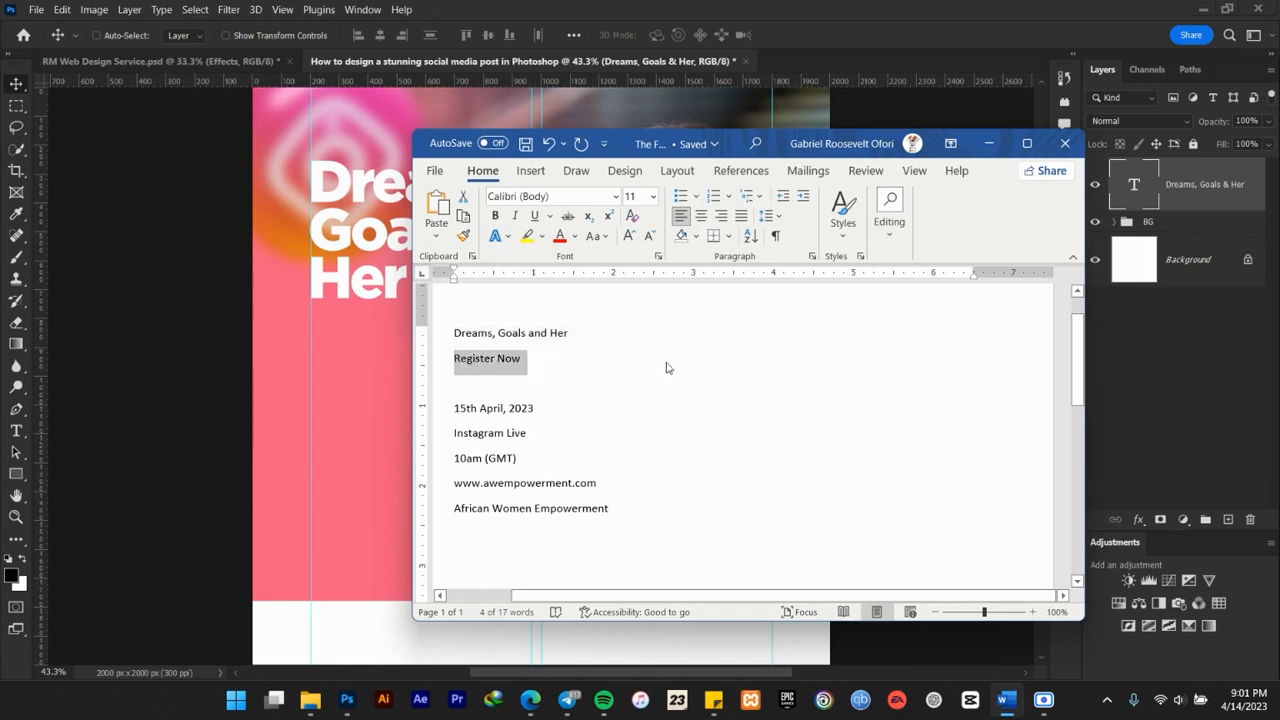
click(988, 143)
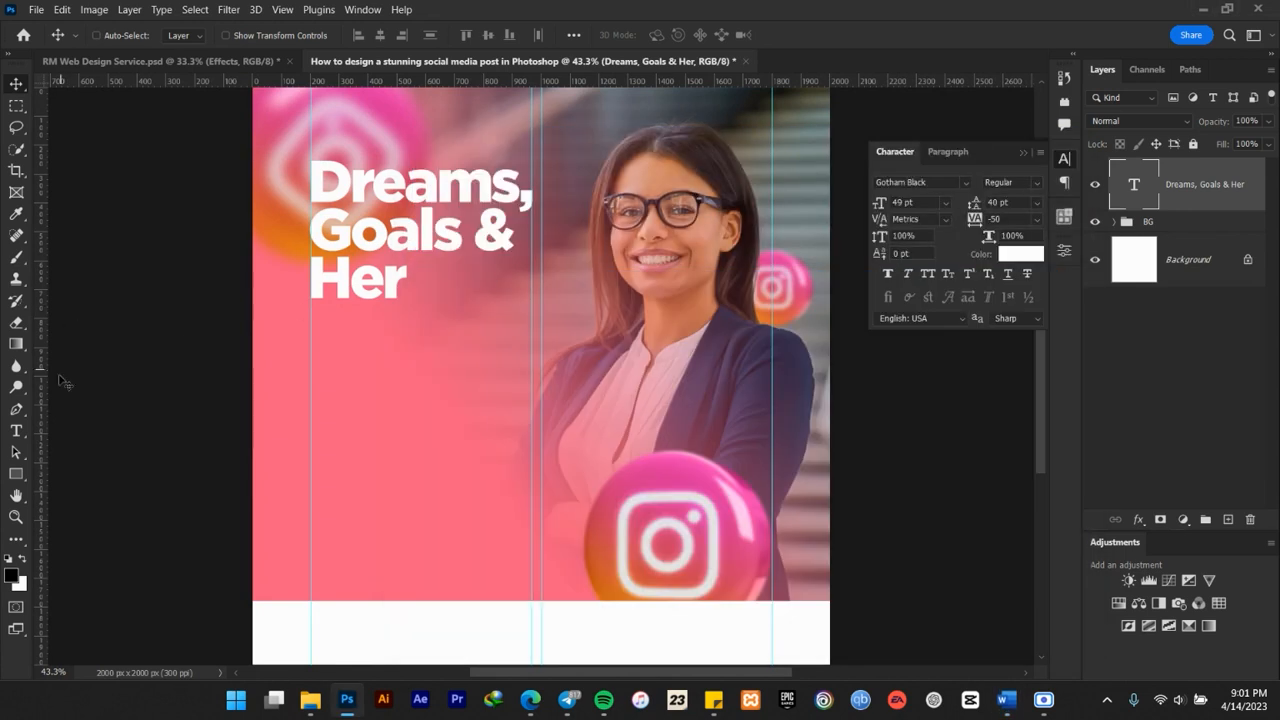
Group the headline text layer, name the group MT and collapse it in the layer list
scroll(290, 420, up, 5)
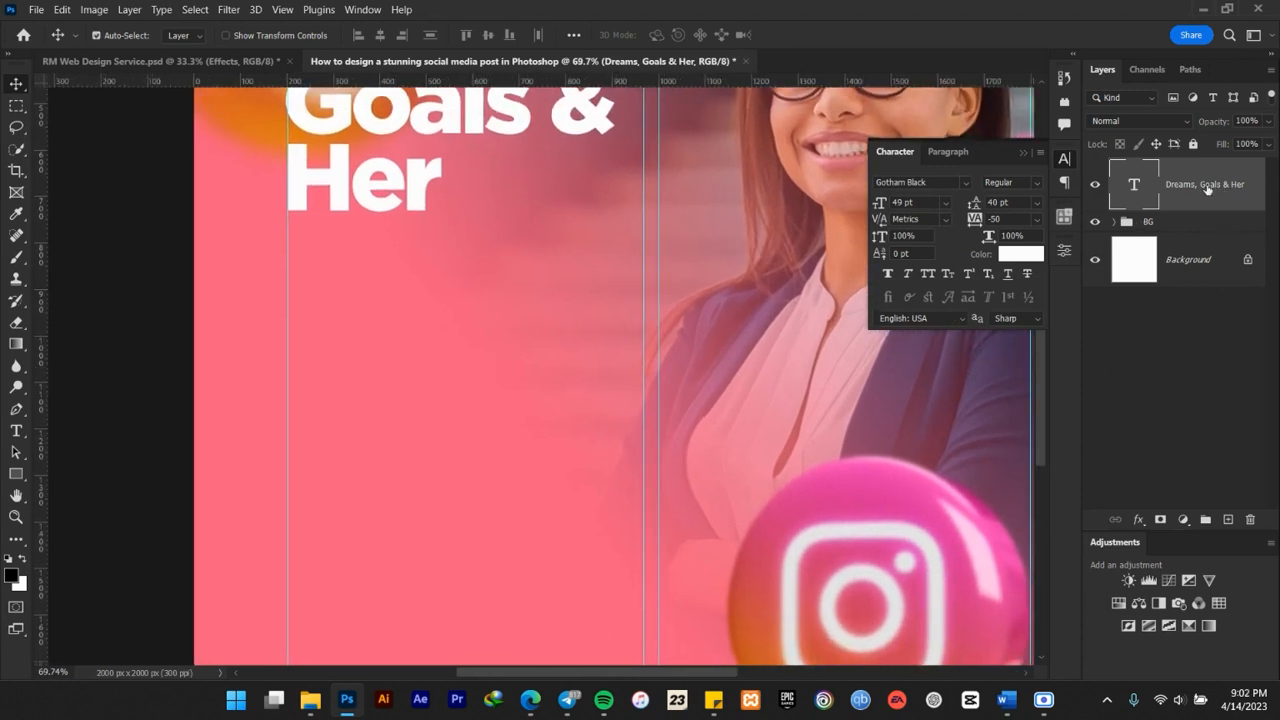
key(ctrl+g)
double_click(1150, 167)
text(MT)
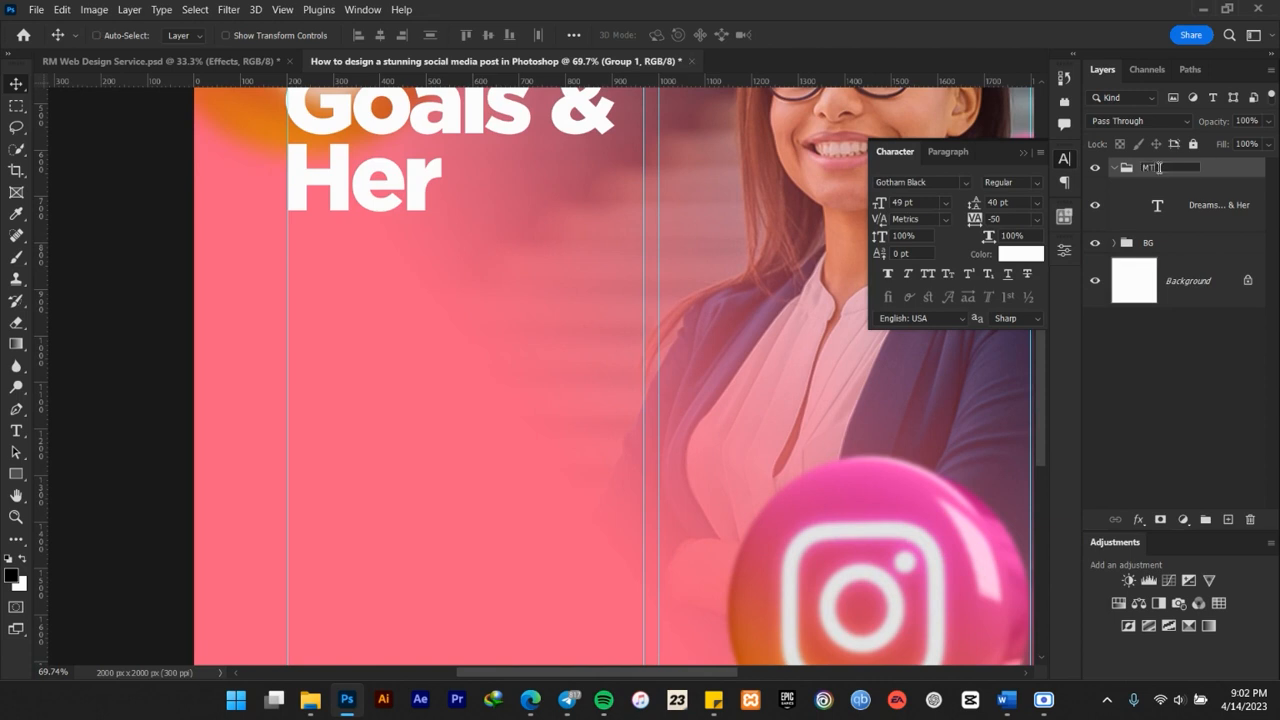
click(1113, 167)
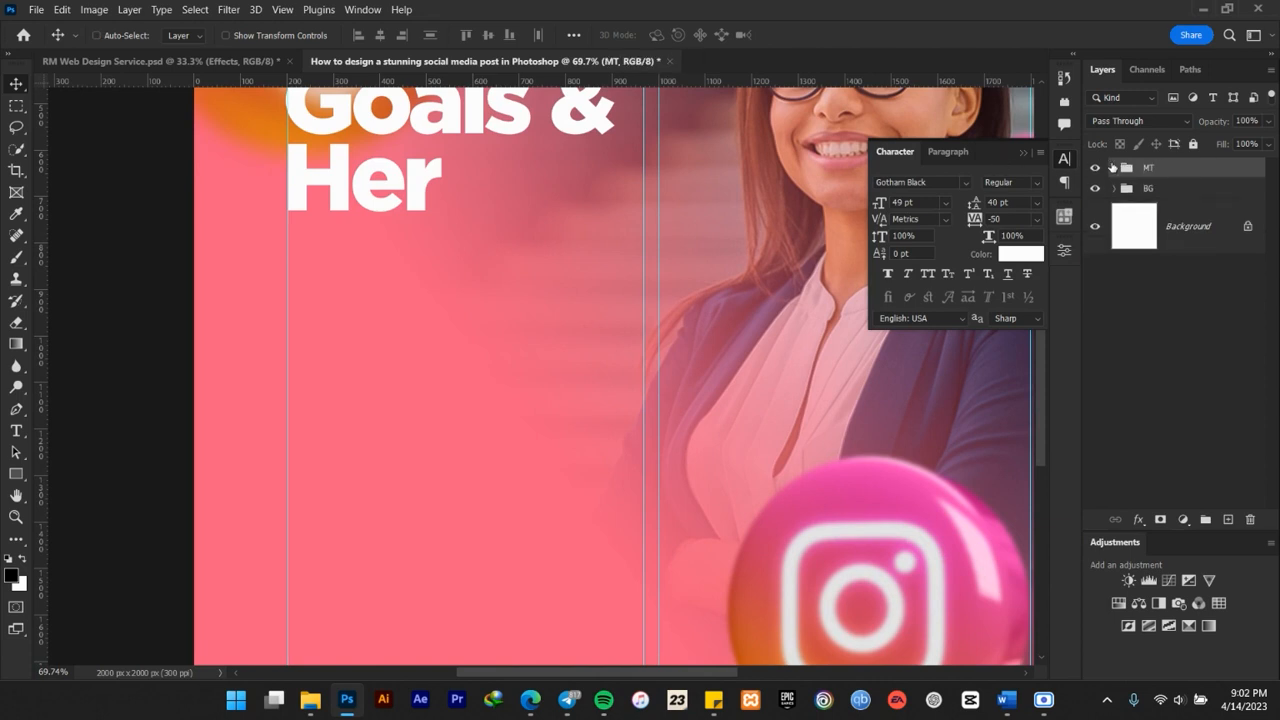
Above the BG group, draw a black rectangle about 572 x 129 px below the headline, starting at the 200 px guide
click(1154, 189)
click(17, 474)
drag(288, 253, 552, 312)
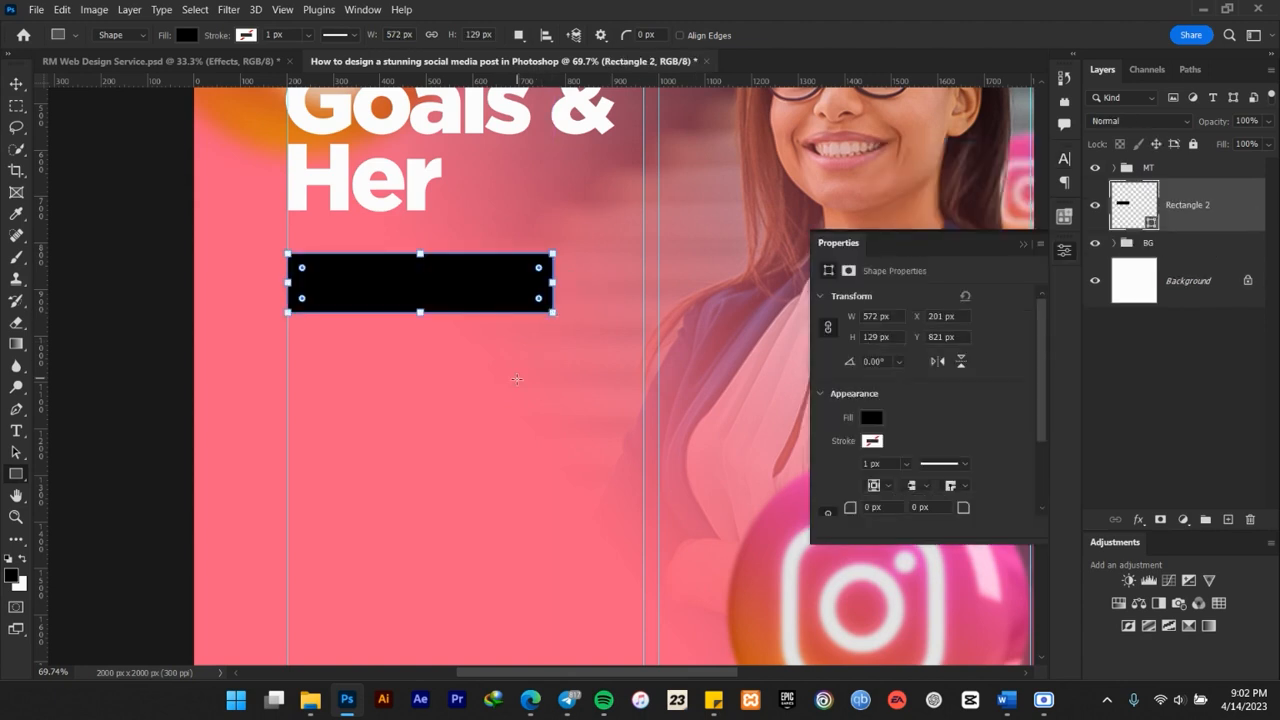
key(v)
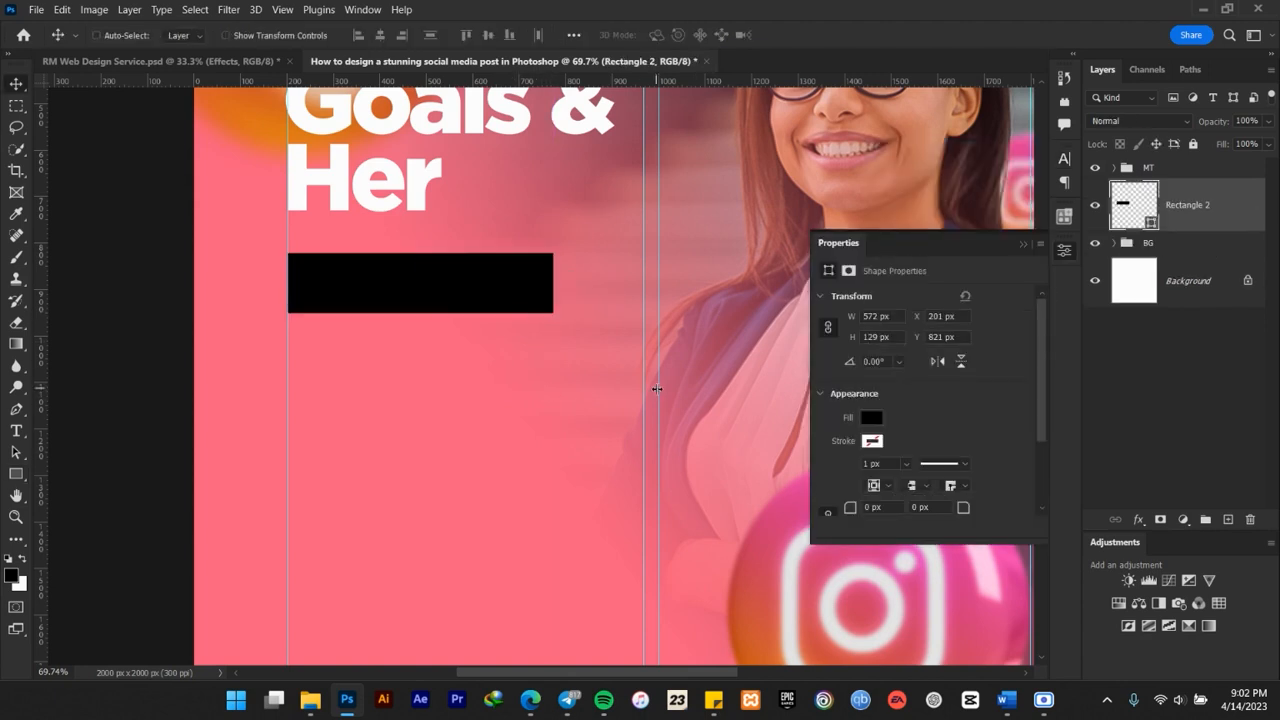
click(1033, 248)
Duplicate the black rectangle and place the copy directly beneath the first with a small gap
key(ctrl+j)
drag(456, 287, 465, 349)
scroll(466, 349, down, 3)
scroll(467, 349, up, 2)
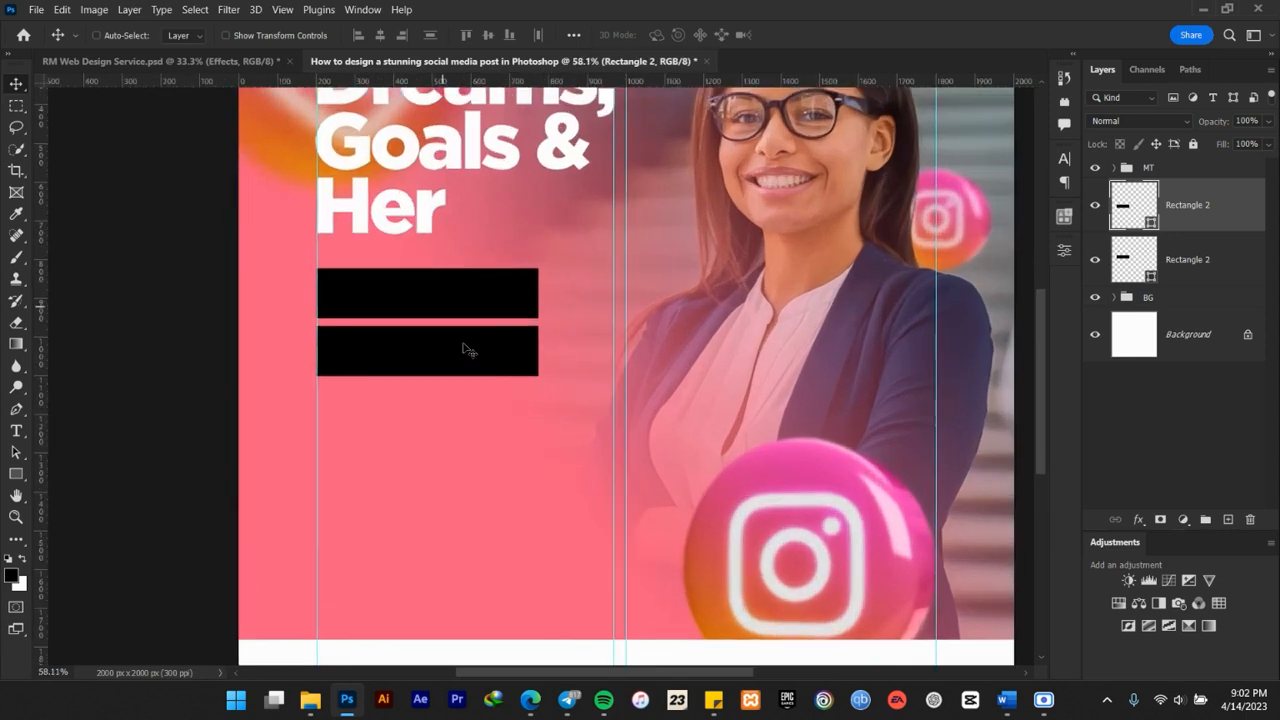
scroll(464, 349, up, 1)
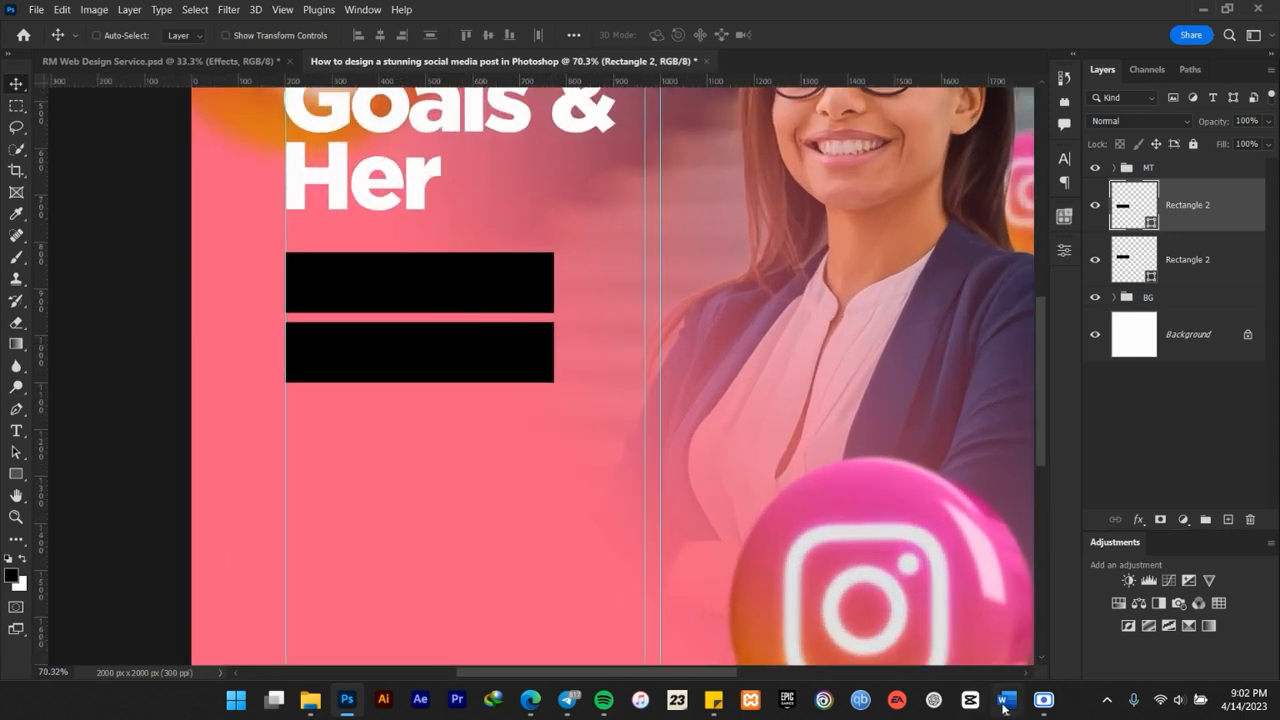
Switch to the Word document, copy the text "Register Now" again and minimize Word to return to Photoshop
click(1005, 700)
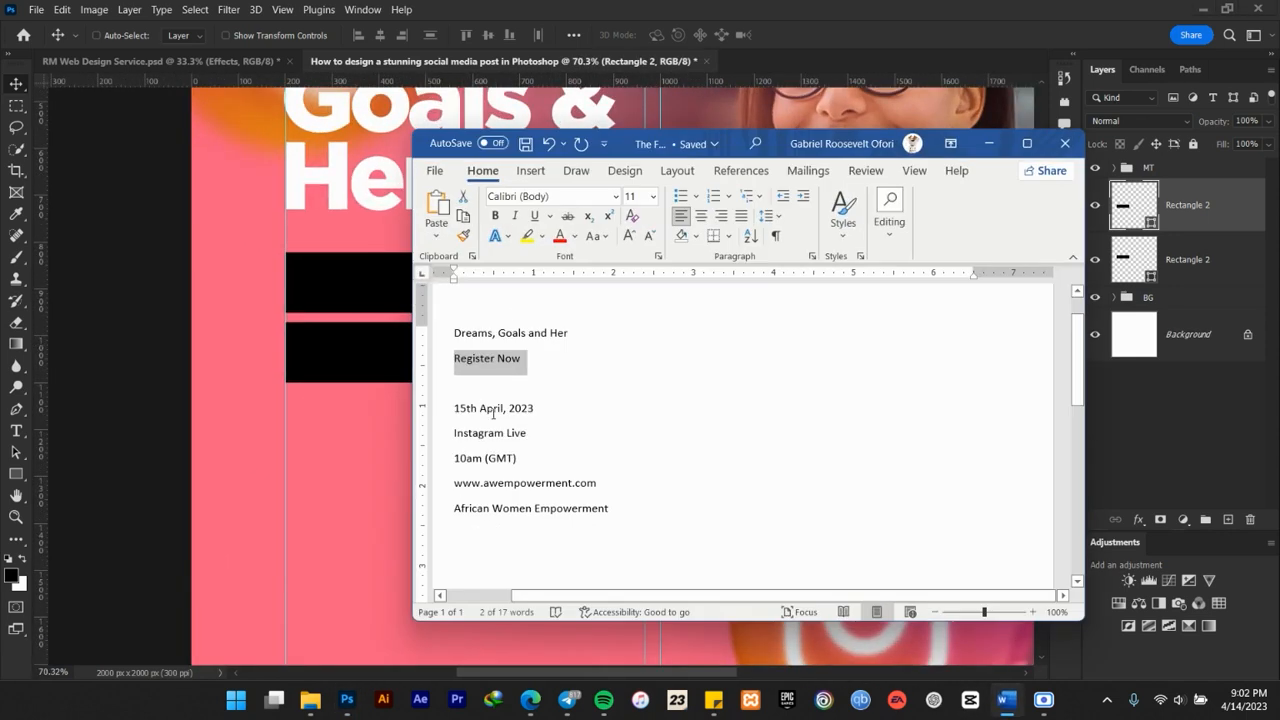
click(483, 367)
drag(523, 358, 450, 357)
key(ctrl+c)
click(988, 143)
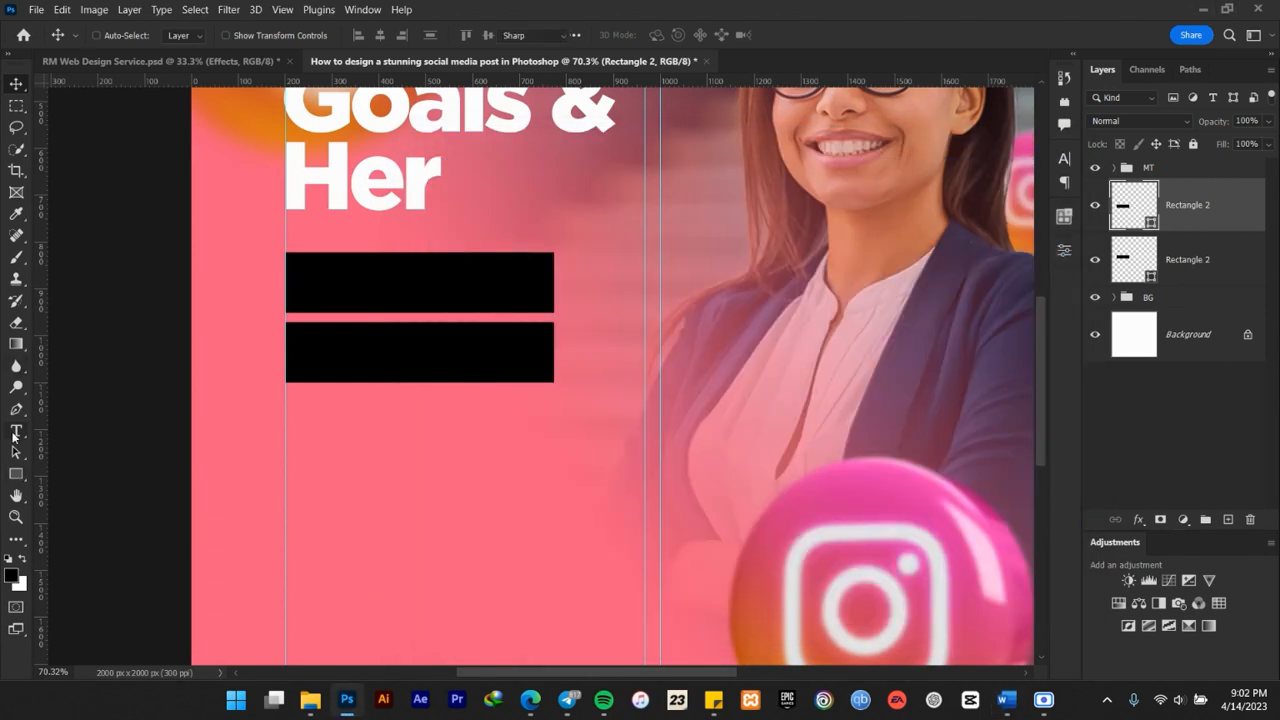
Paste "Register Now" as a new text layer and move it over the lower black bar
click(15, 432)
click(585, 212)
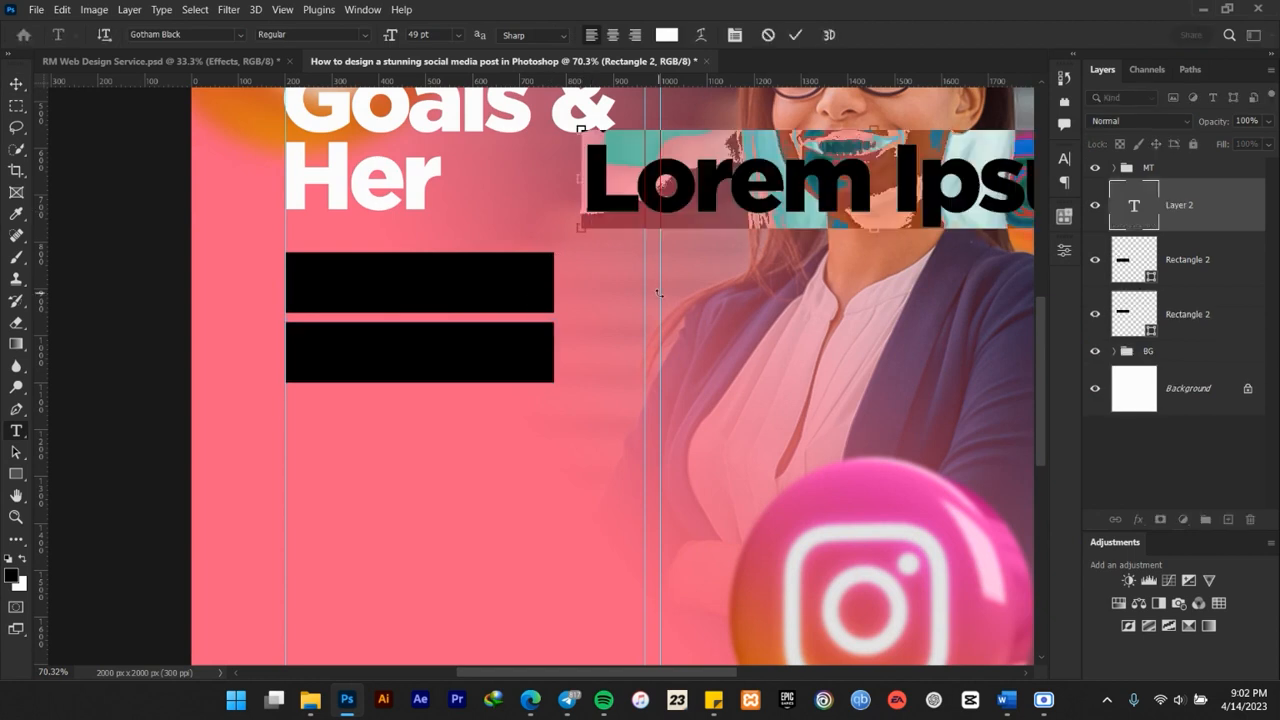
key(ctrl+v)
click(797, 35)
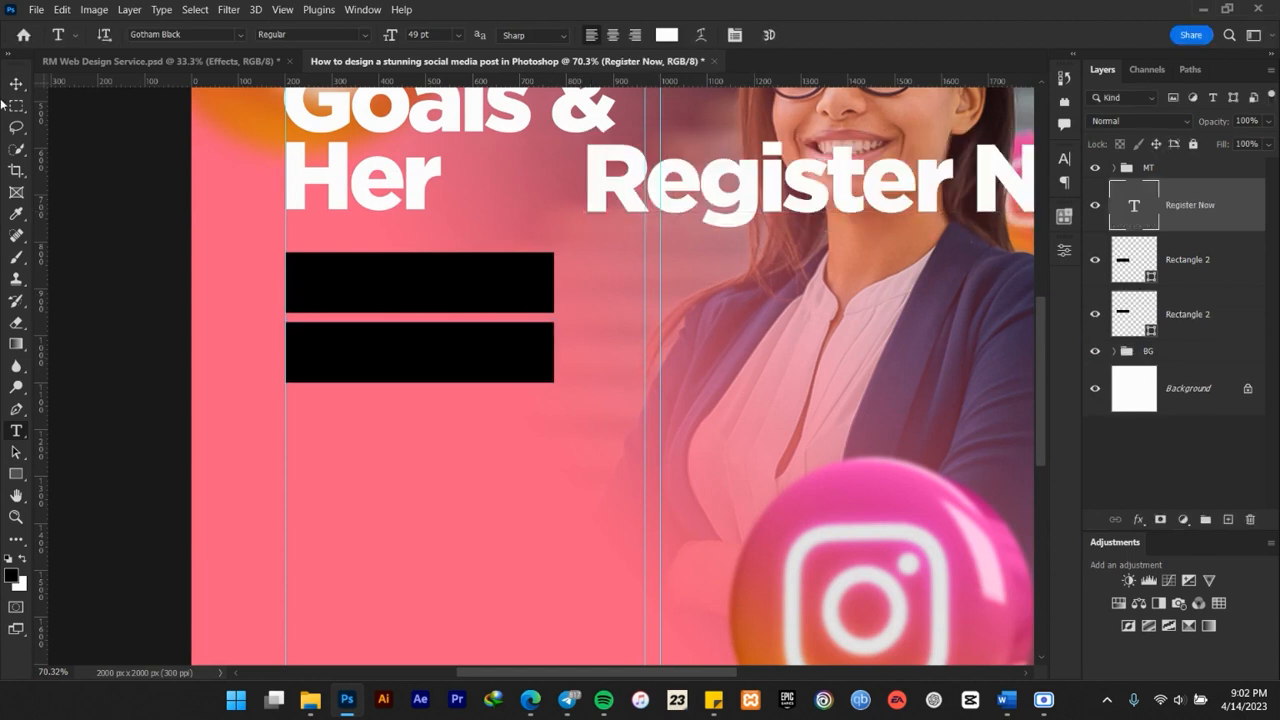
click(17, 84)
drag(743, 186, 505, 381)
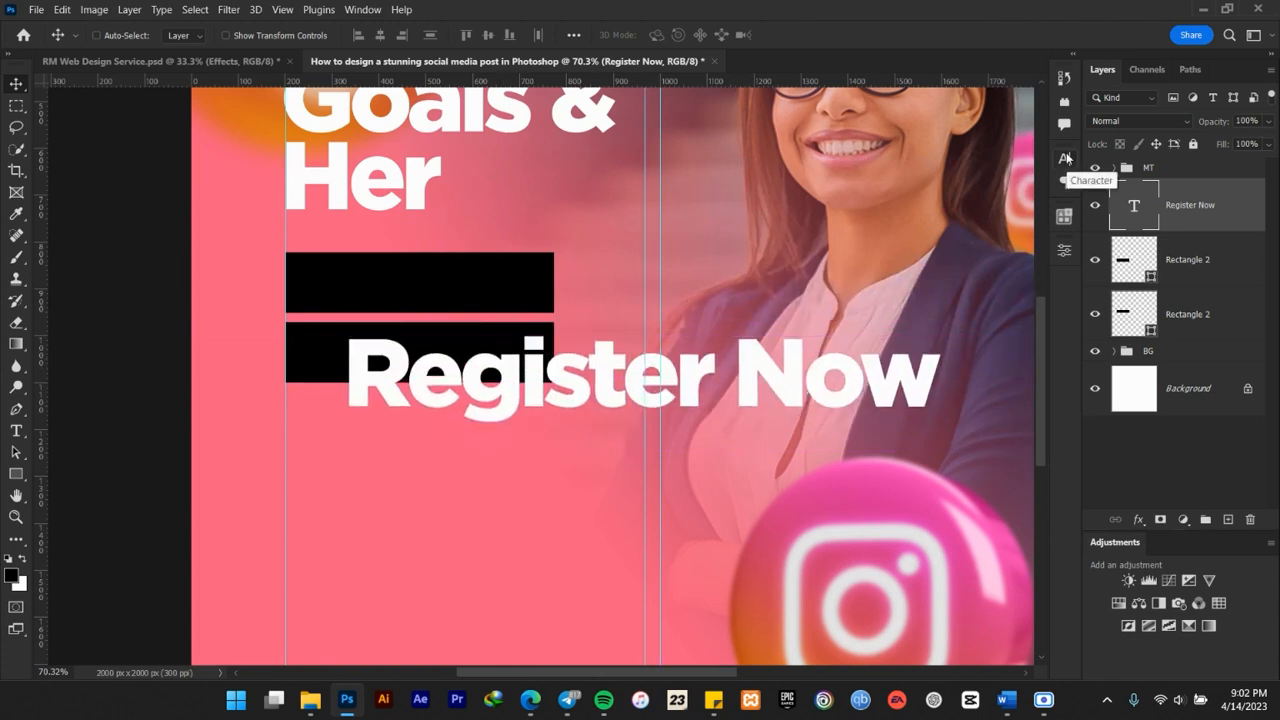
Change the font of the "Register Now" text to Gotham Medium
click(1066, 158)
click(931, 183)
click(935, 183)
key(BackSpace)
key(BackSpace)
key(BackSpace)
key(BackSpace)
key(BackSpace)
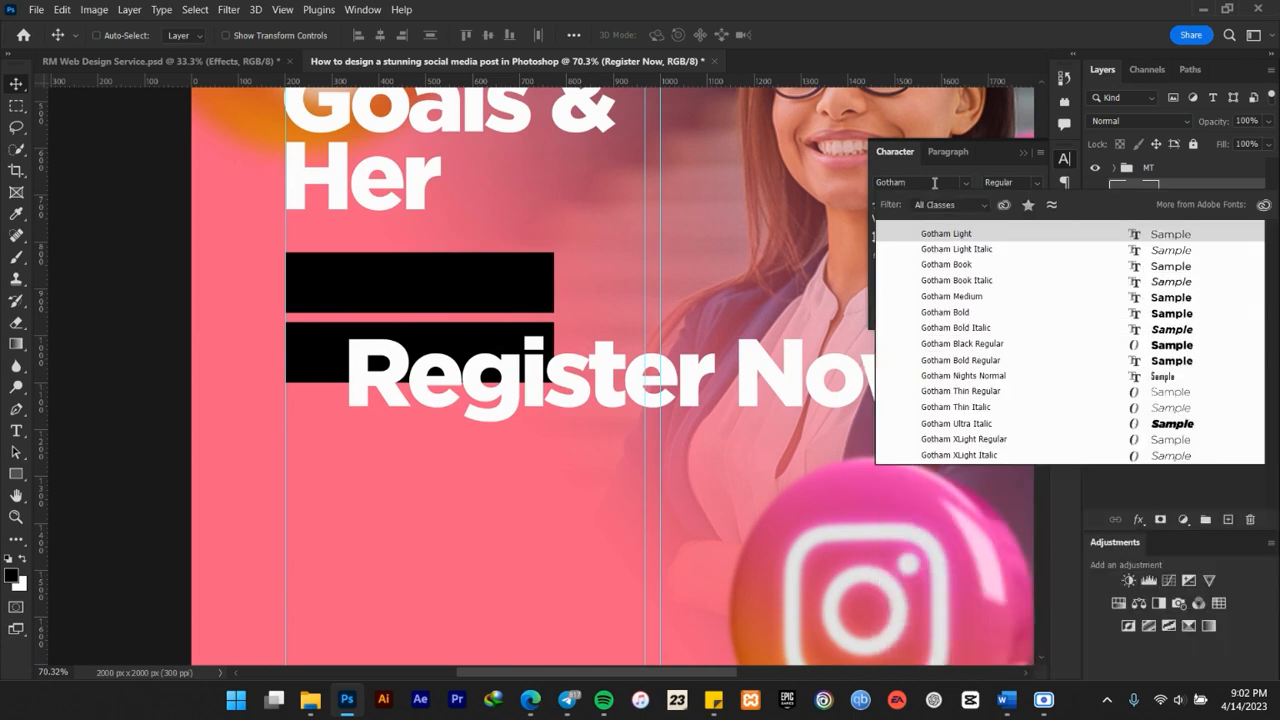
click(957, 296)
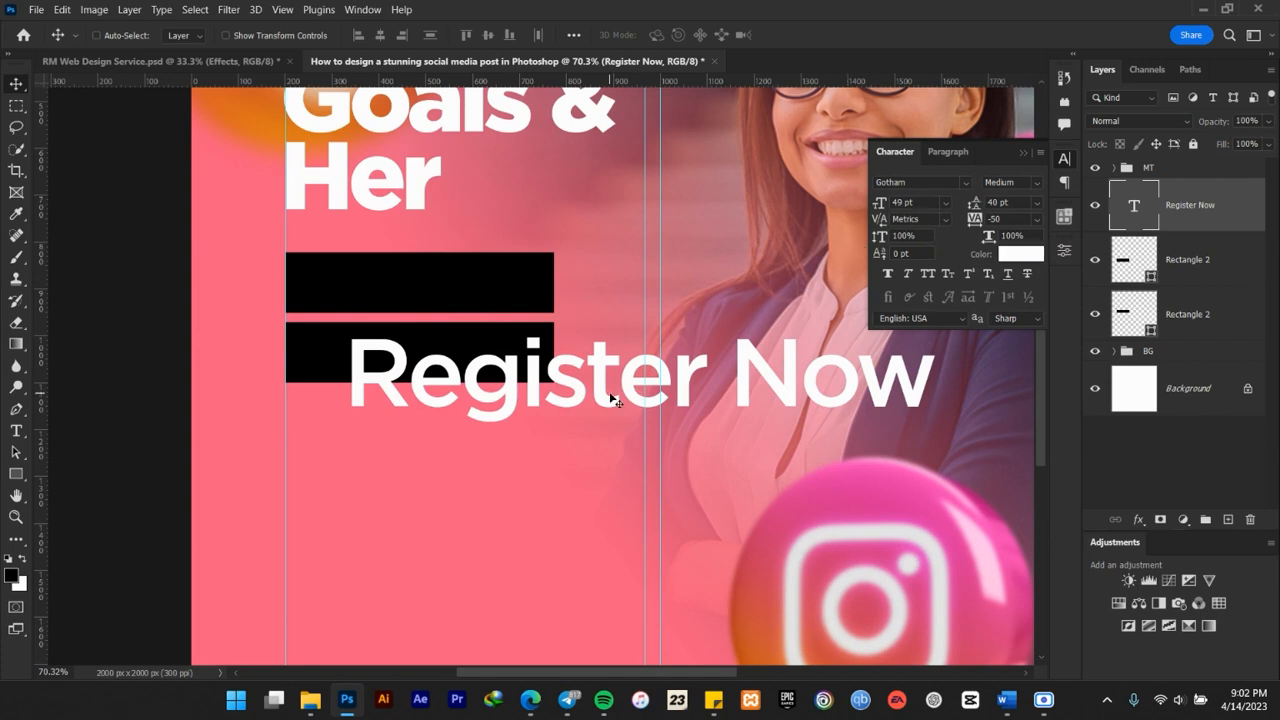
Shift the "Register Now" text slightly upward and set its font size to 29 pt
mouse_move(607, 396)
mouse_down()
mouse_move(562, 374)
mouse_move(614, 375)
mouse_up()
click(905, 202)
text(2)
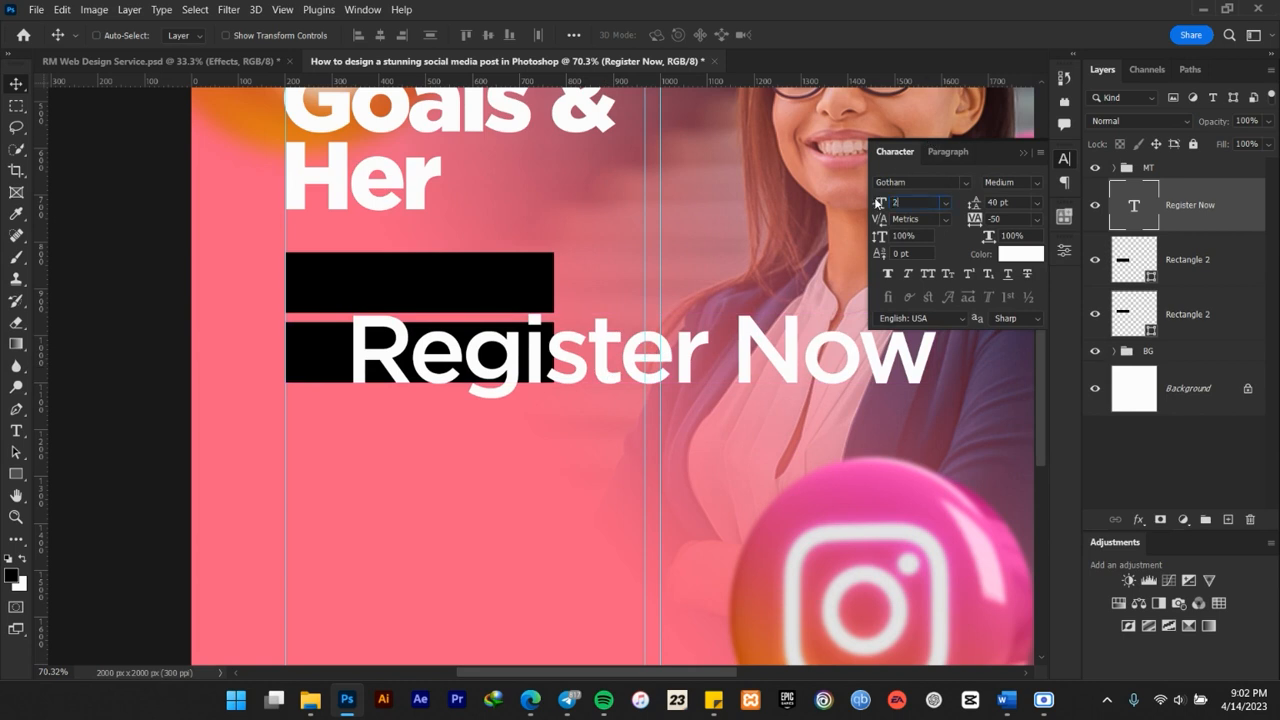
text(9)
key(Return)
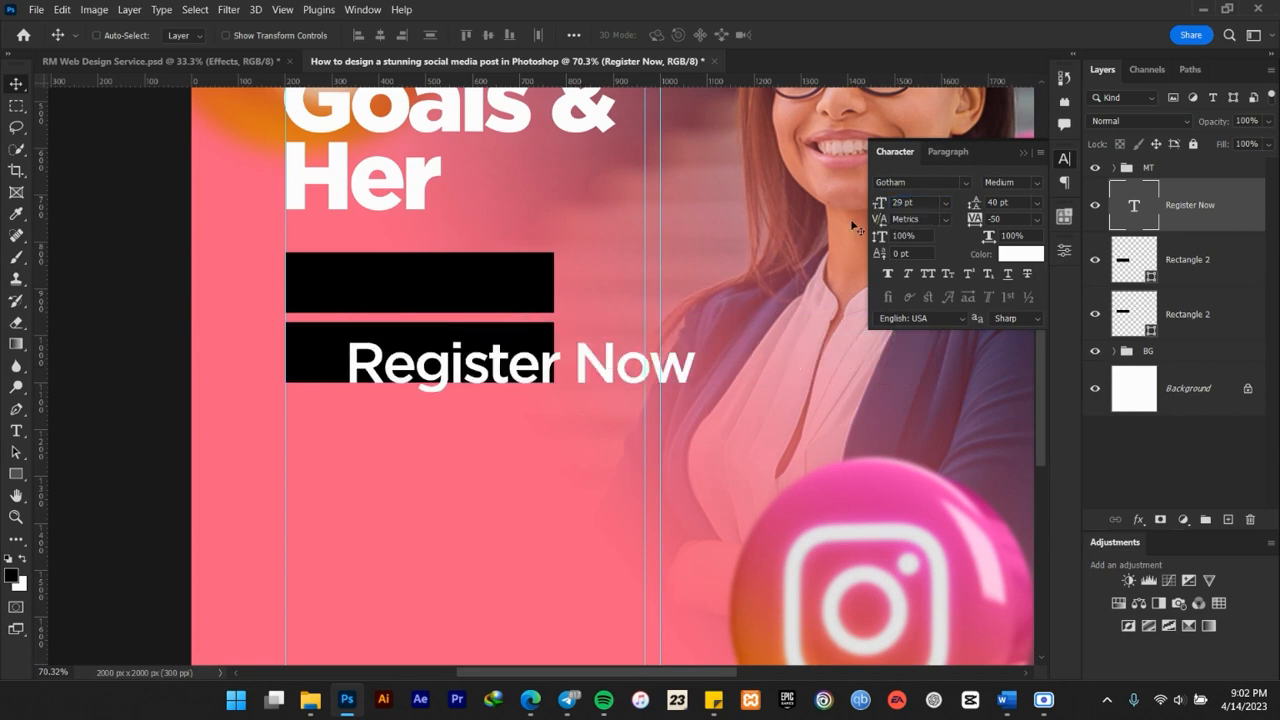
double_click(512, 357)
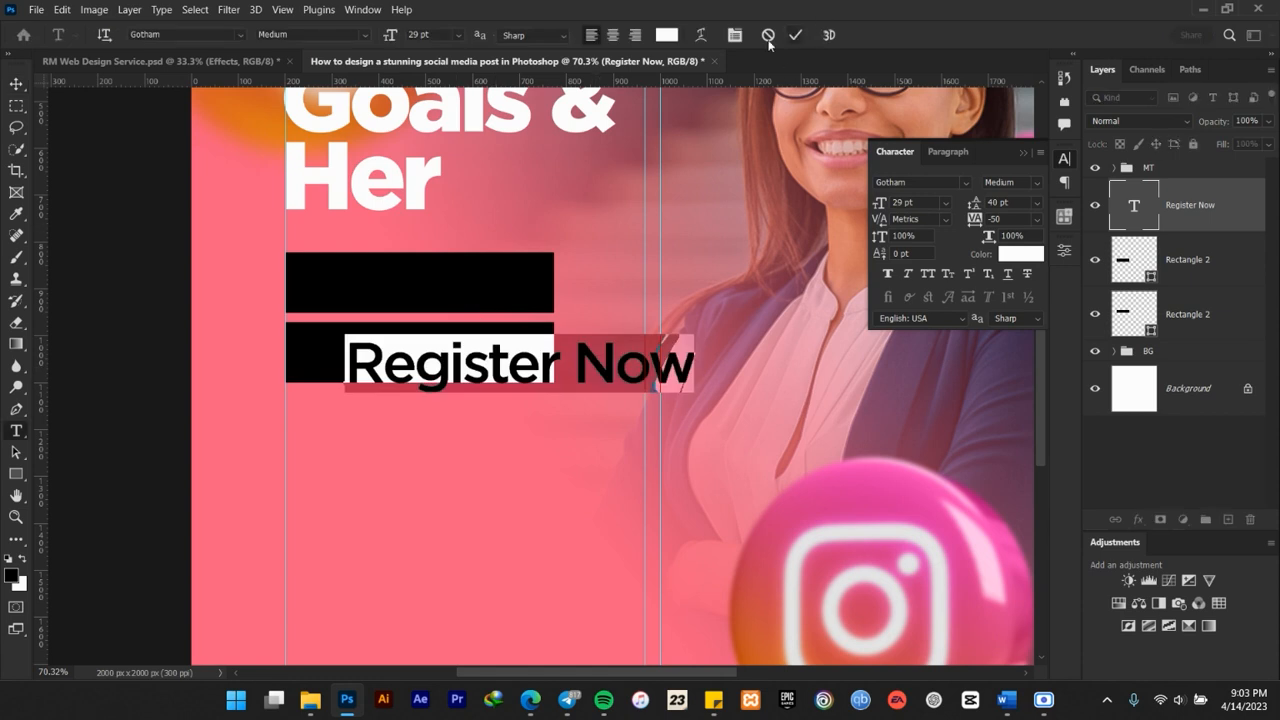
click(768, 35)
Move the "Register Now" text onto the upper black bar, leaving a small inset from the bar's left edge
key(v)
drag(470, 358, 398, 249)
scroll(410, 295, up, 3)
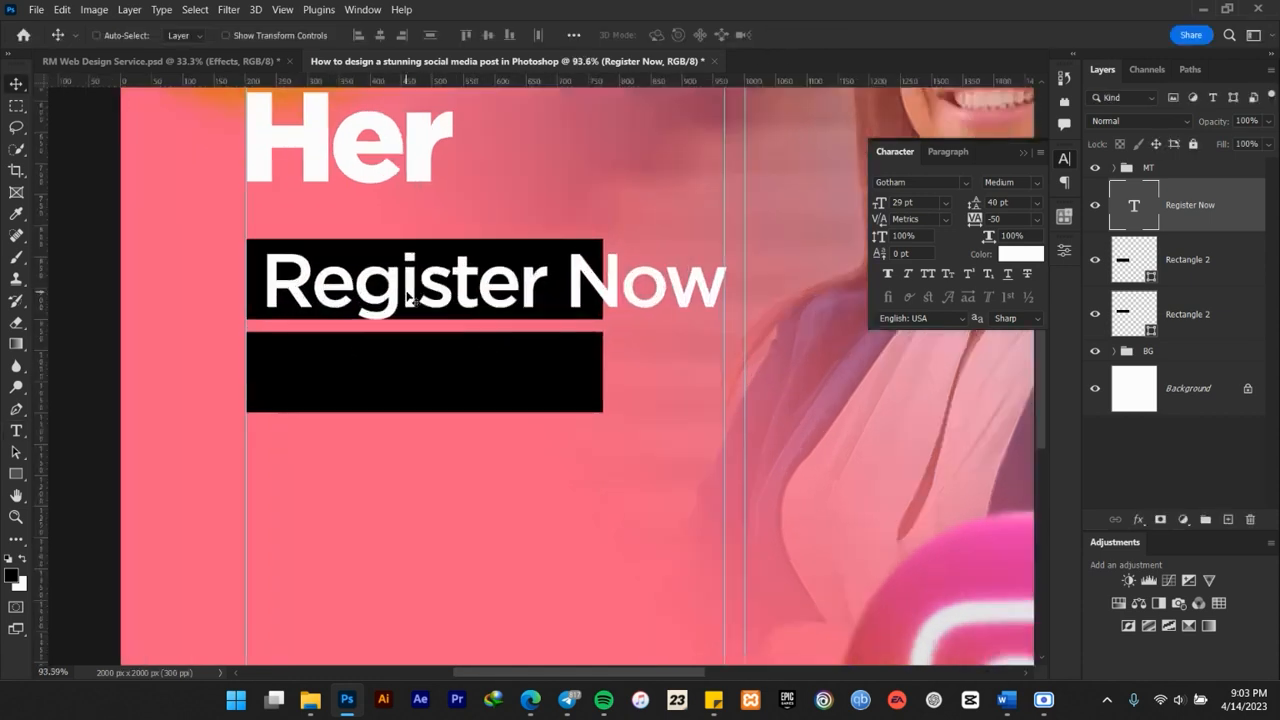
drag(410, 295, 418, 295)
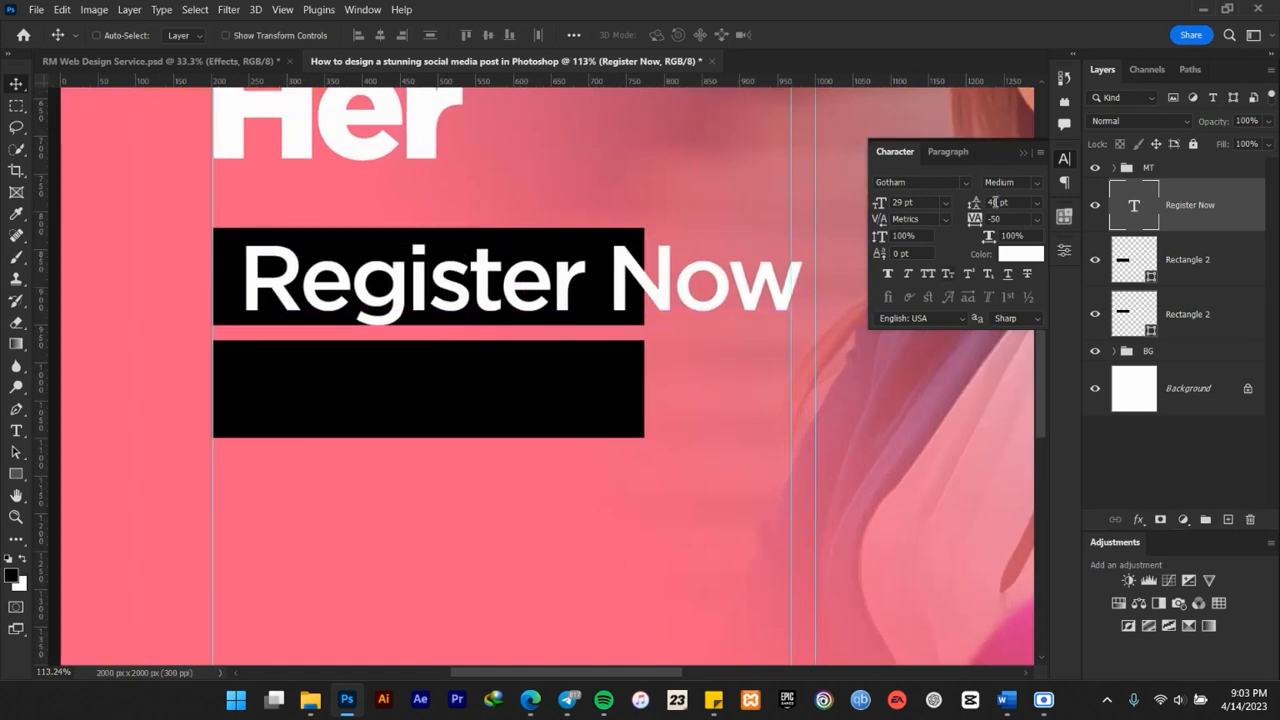
Set the "Register Now" font size to 27 pt and shift the text slightly up within the upper bar
click(885, 204)
text(27)
key(Return)
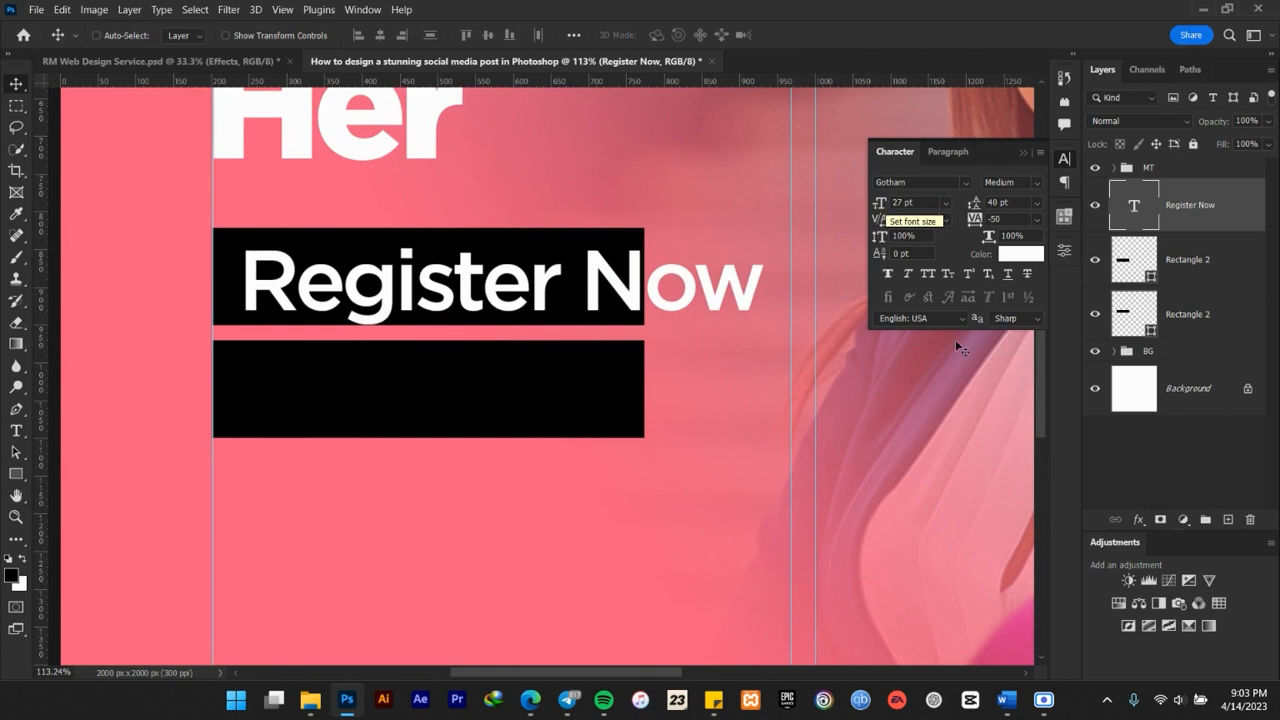
drag(488, 291, 486, 283)
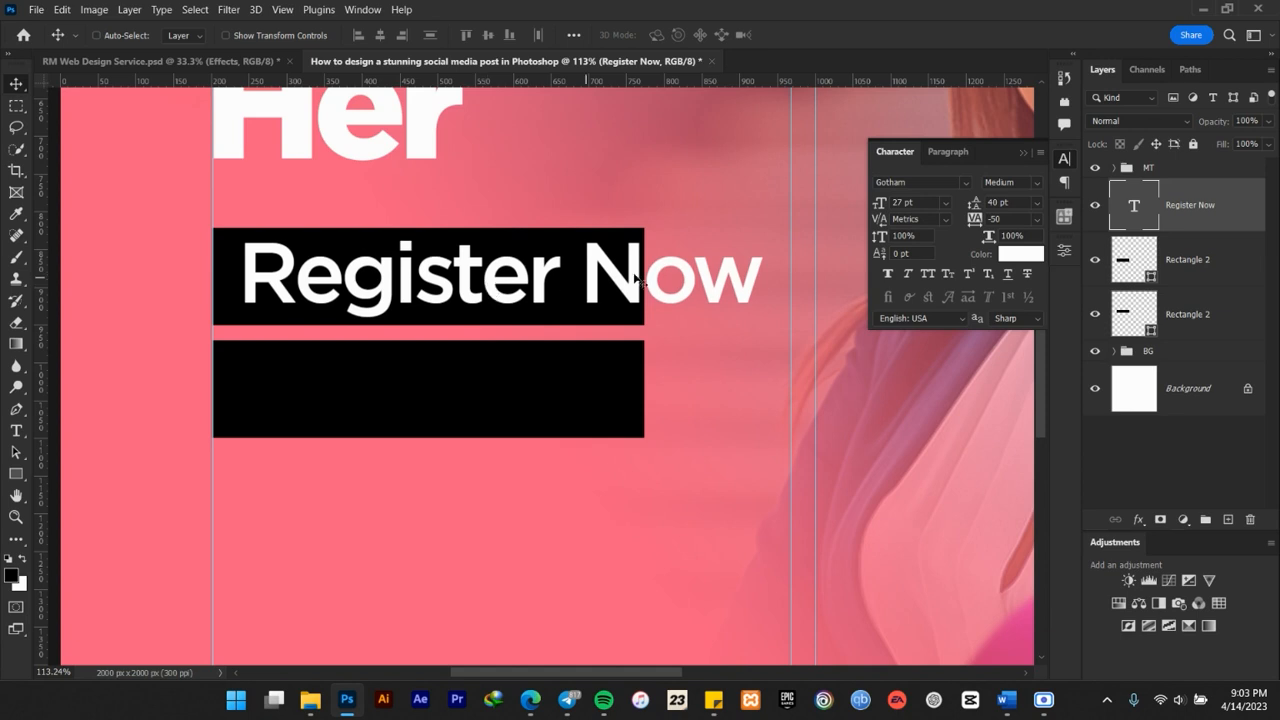
Scale the "Register Now" text down proportionally to about 92%
key(ctrl+t)
drag(763, 225, 722, 236)
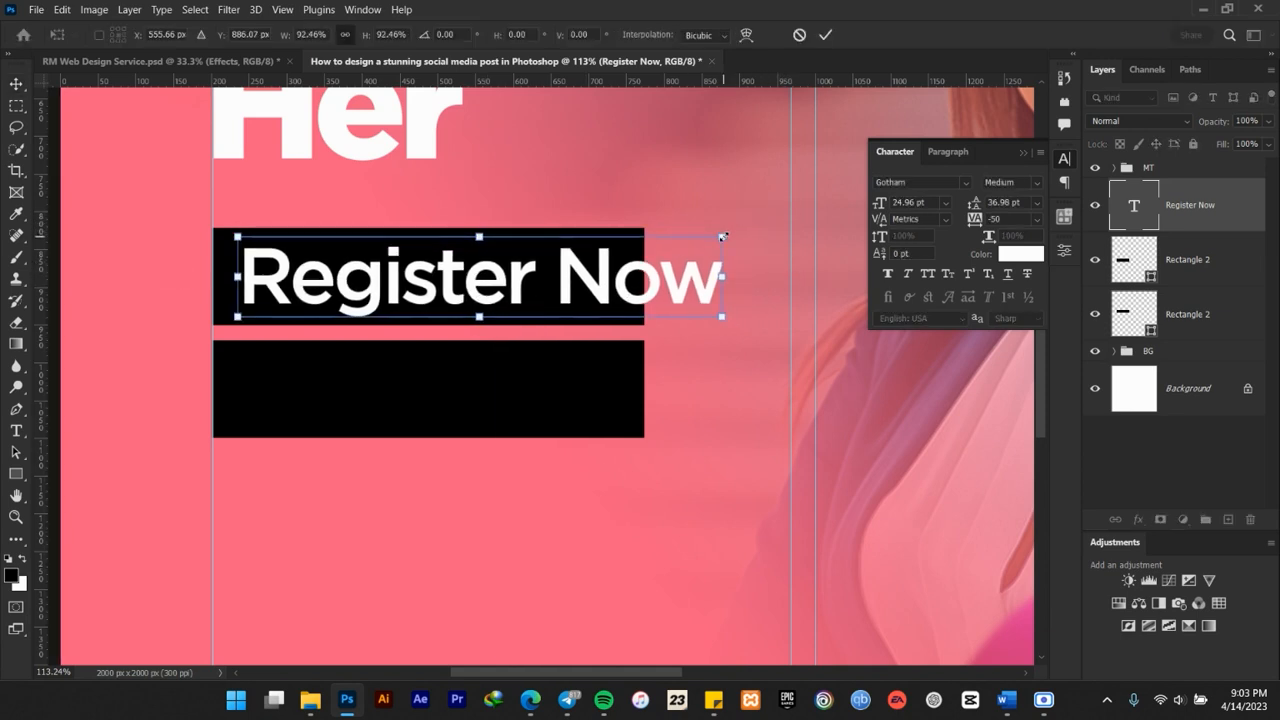
key(Return)
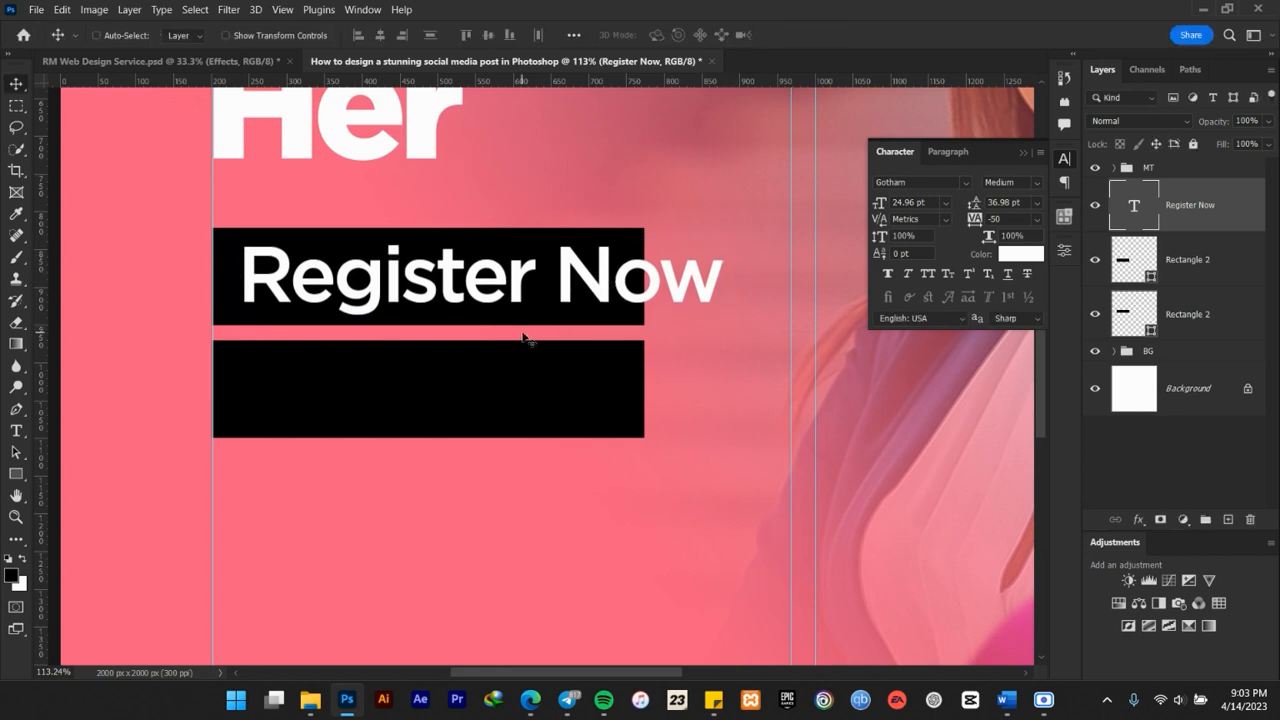
Break the "Register Now" text so that "Now" sits on a second line over the lower black bar
key(t)
click(557, 277)
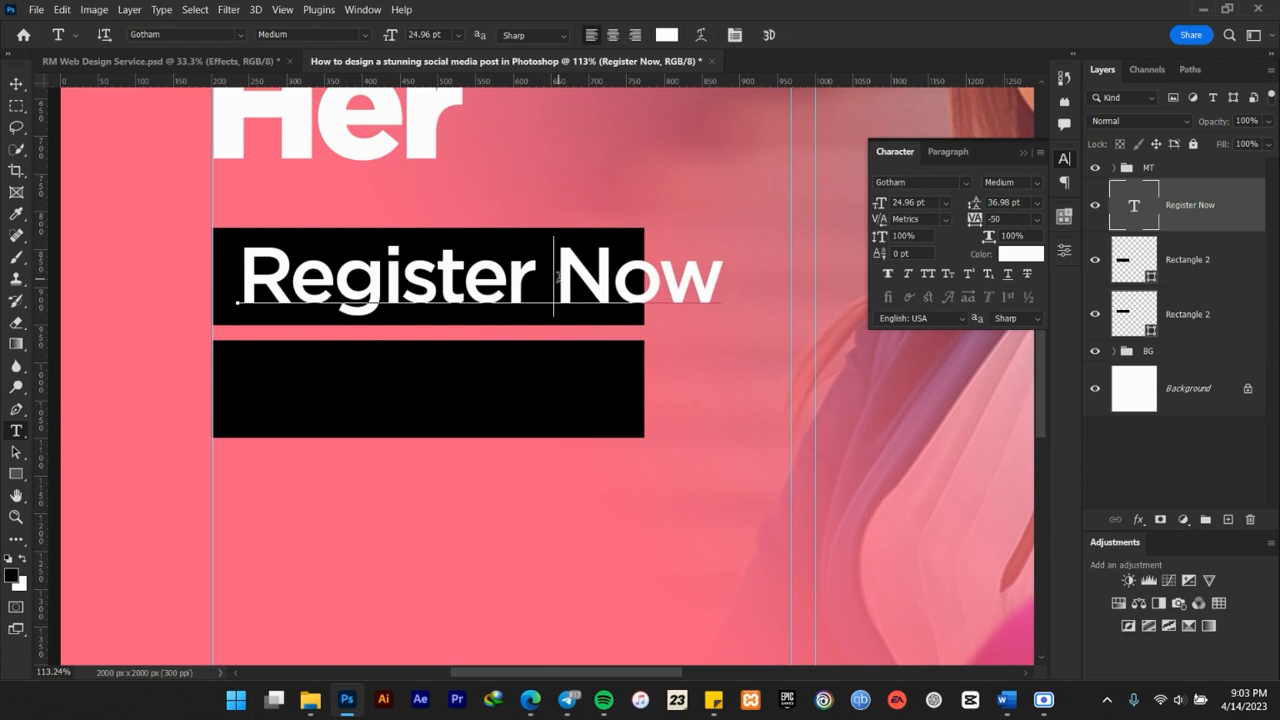
key(Delete)
key(Return)
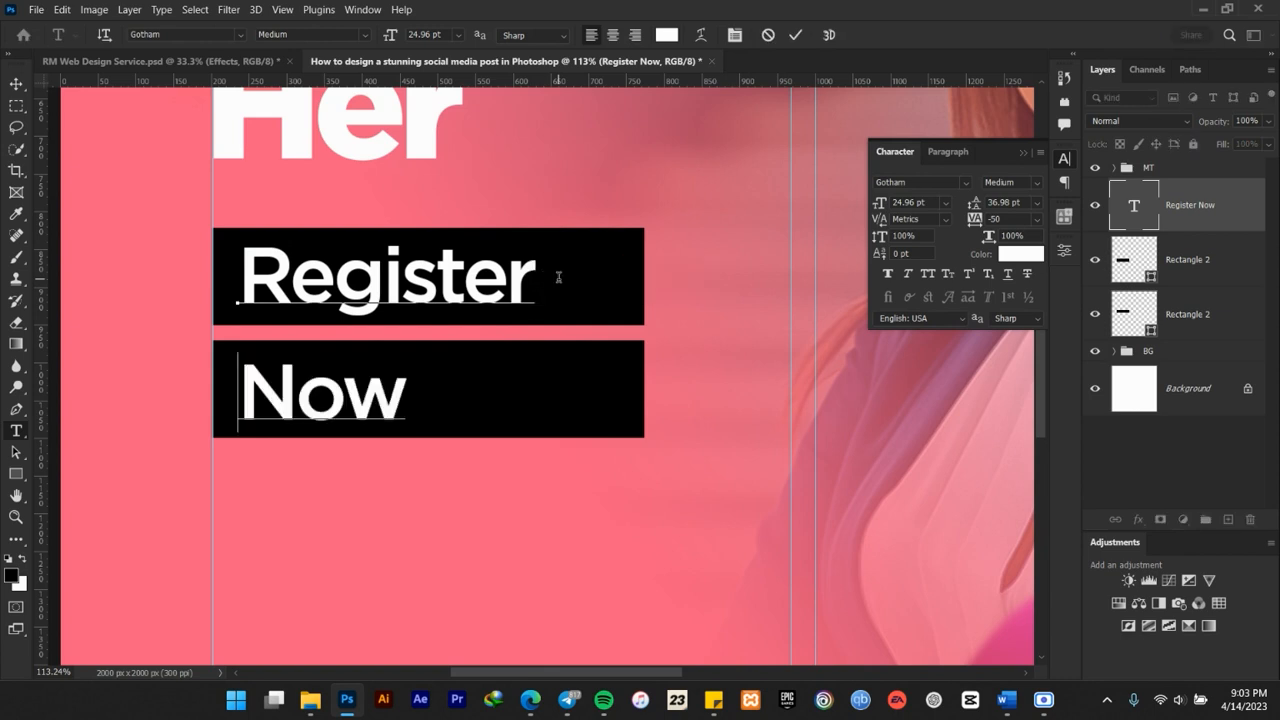
click(1036, 202)
click(1014, 366)
click(796, 36)
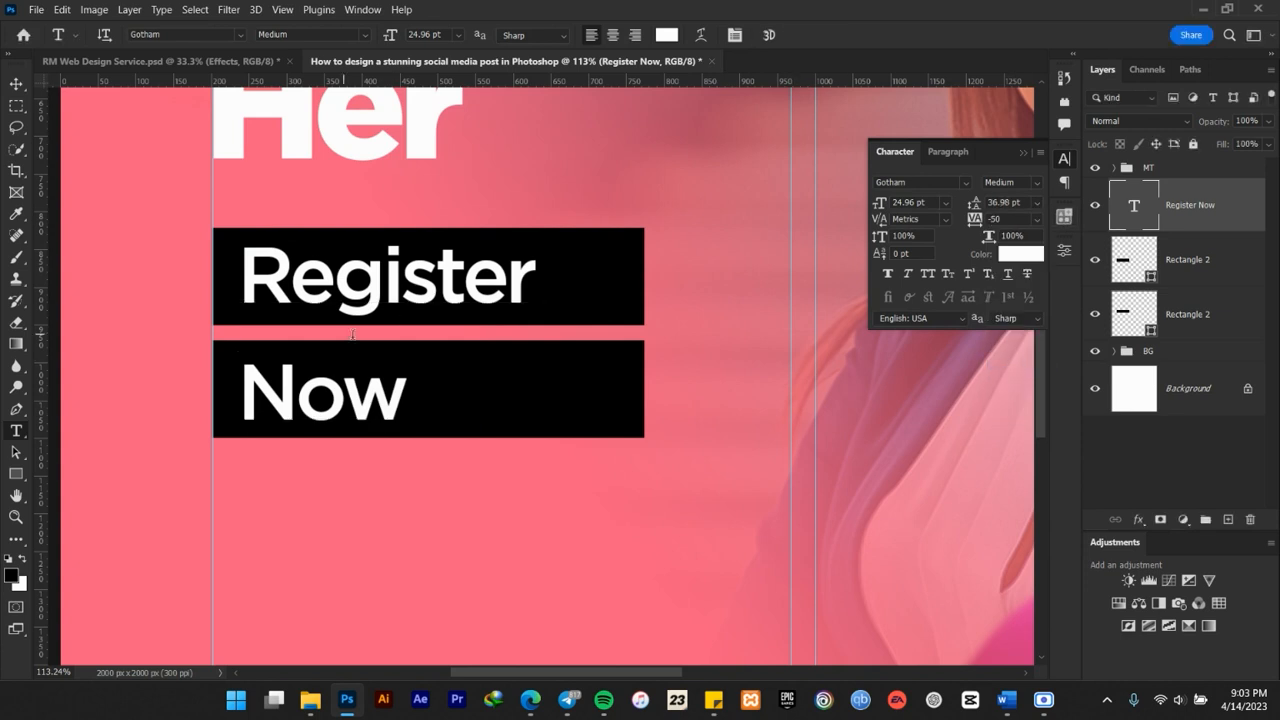
Adjust the line spacing of the "Register Now" text, trying a leading of 30 pt and settling on 34 pt
click(1036, 202)
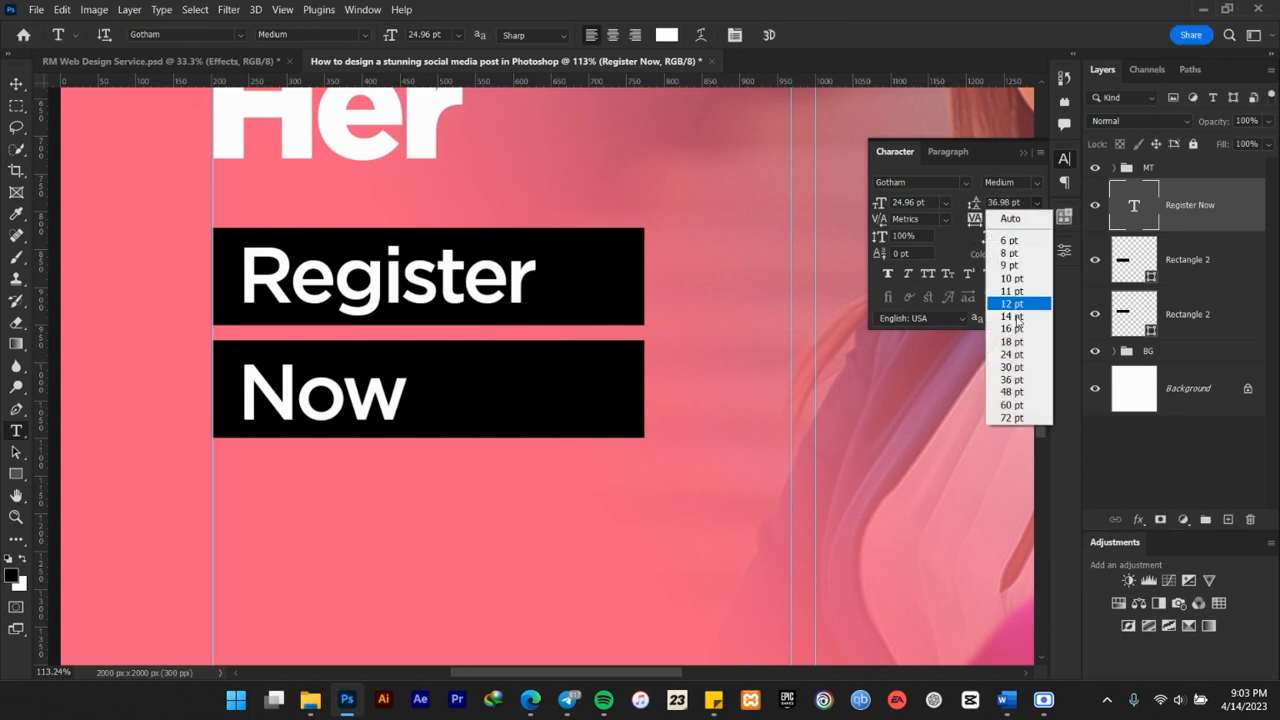
click(1014, 368)
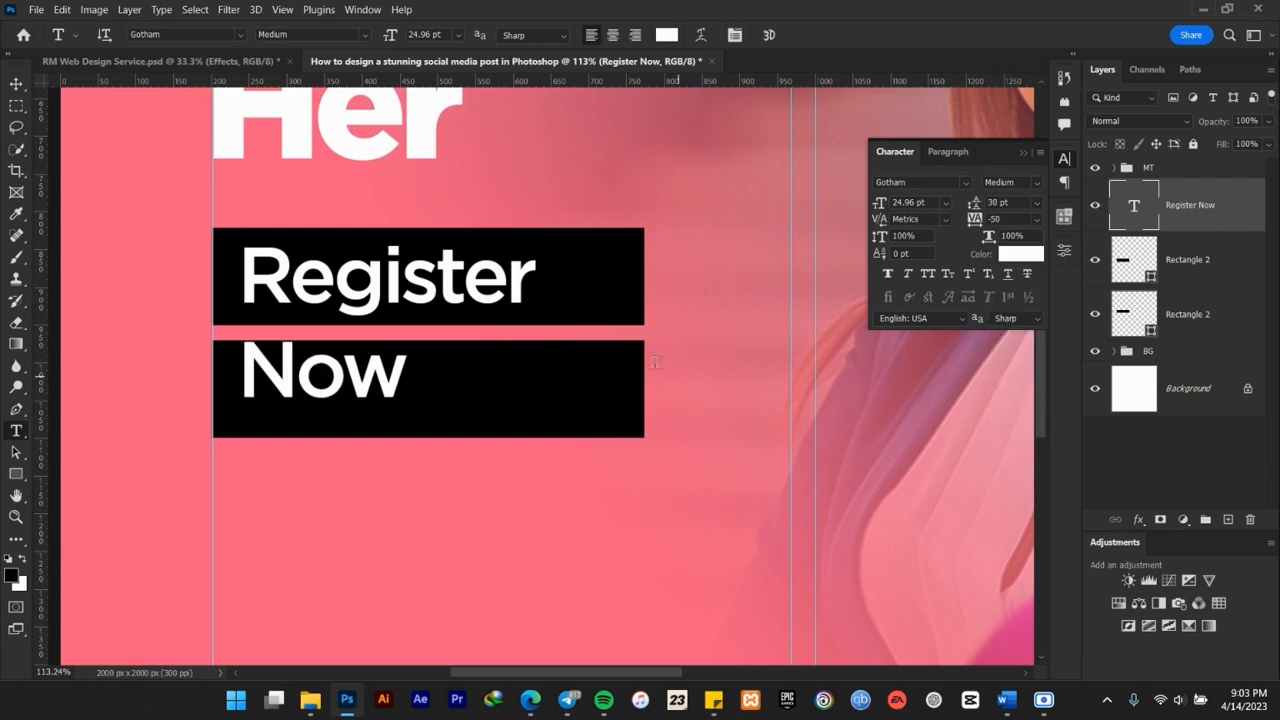
click(17, 87)
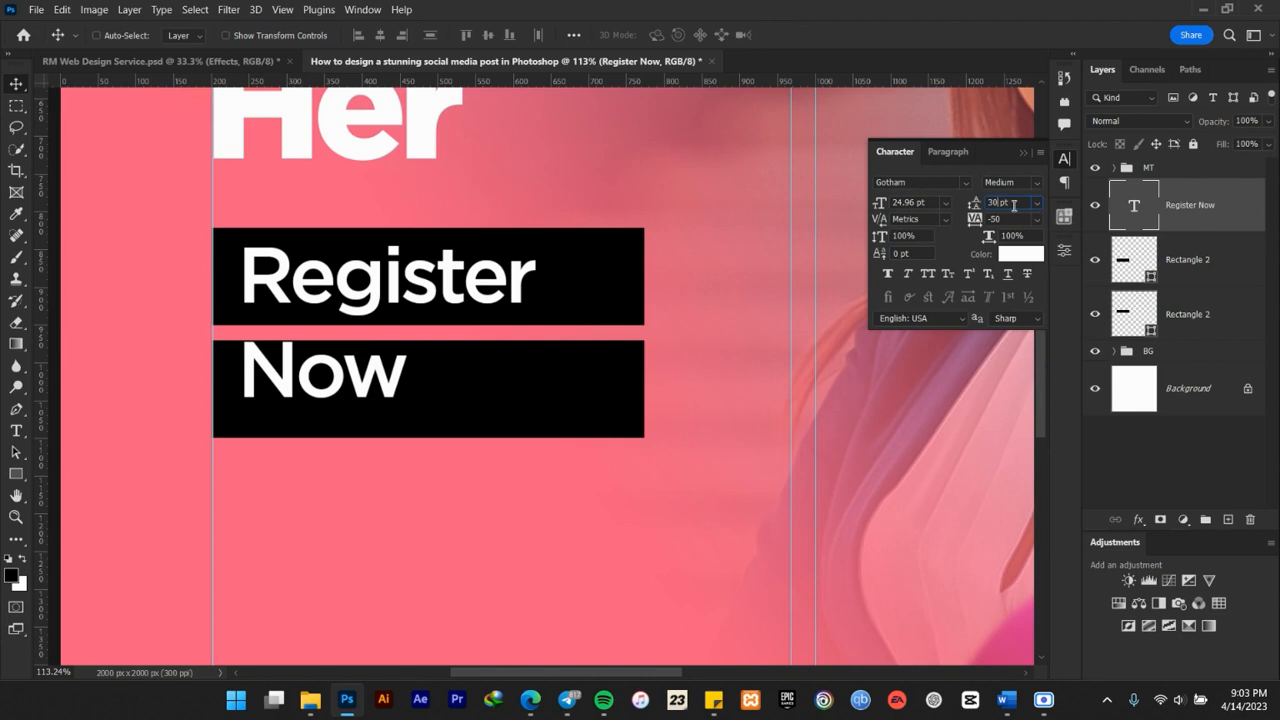
text(34)
key(Return)
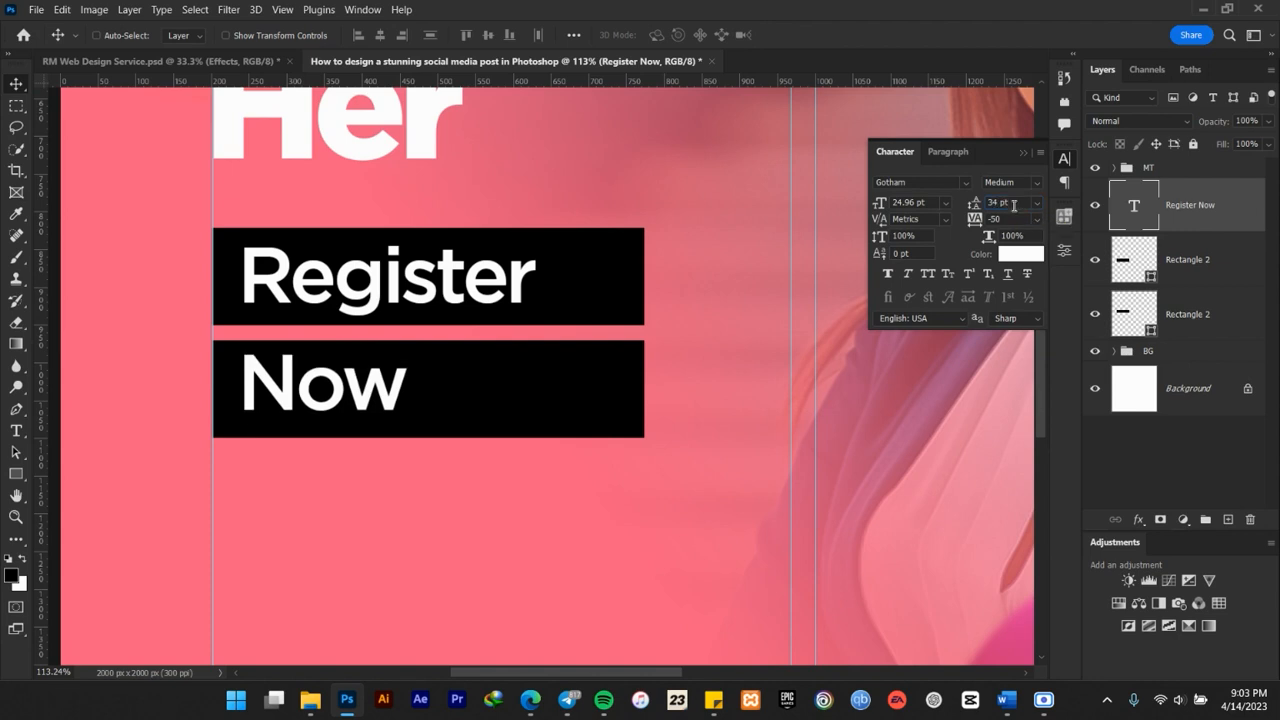
Nudge the lower black bar upward to narrow the gap between the bars, and set the leading value to 30 pt
click(1200, 257)
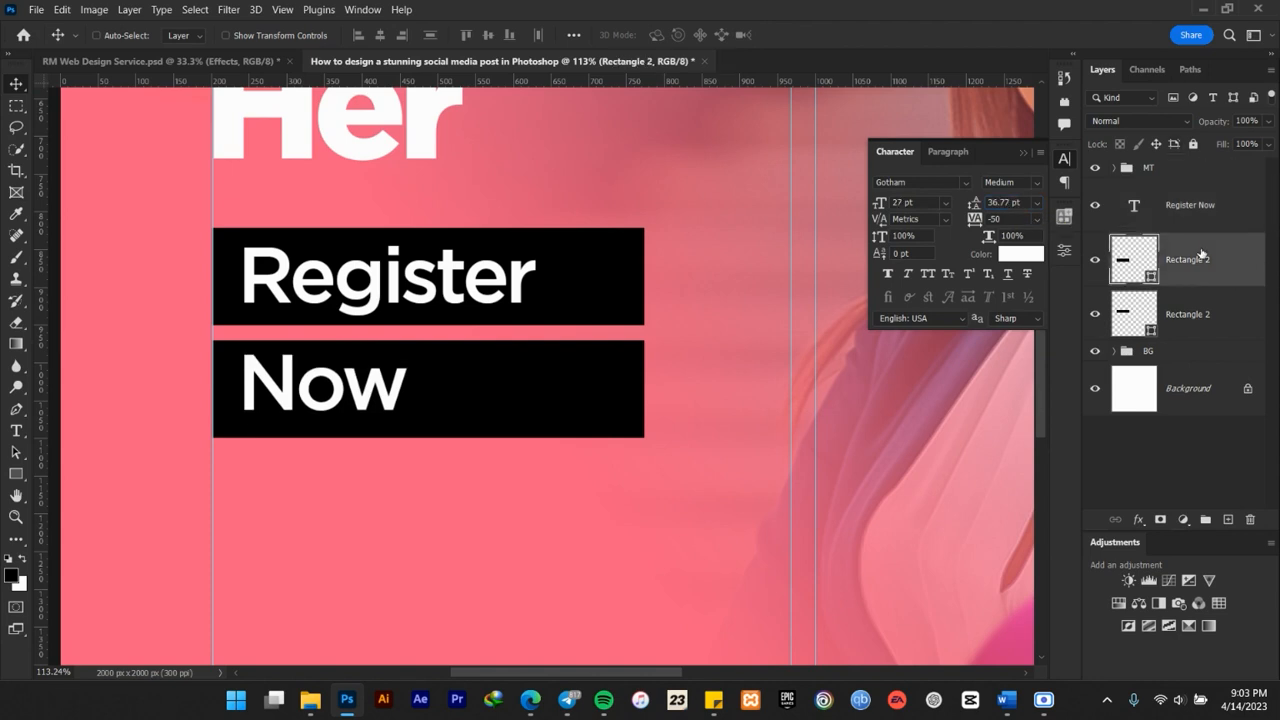
key(Up)
key(Up)
key(Up)
key(Up)
key(Up)
key(Up)
key(Up)
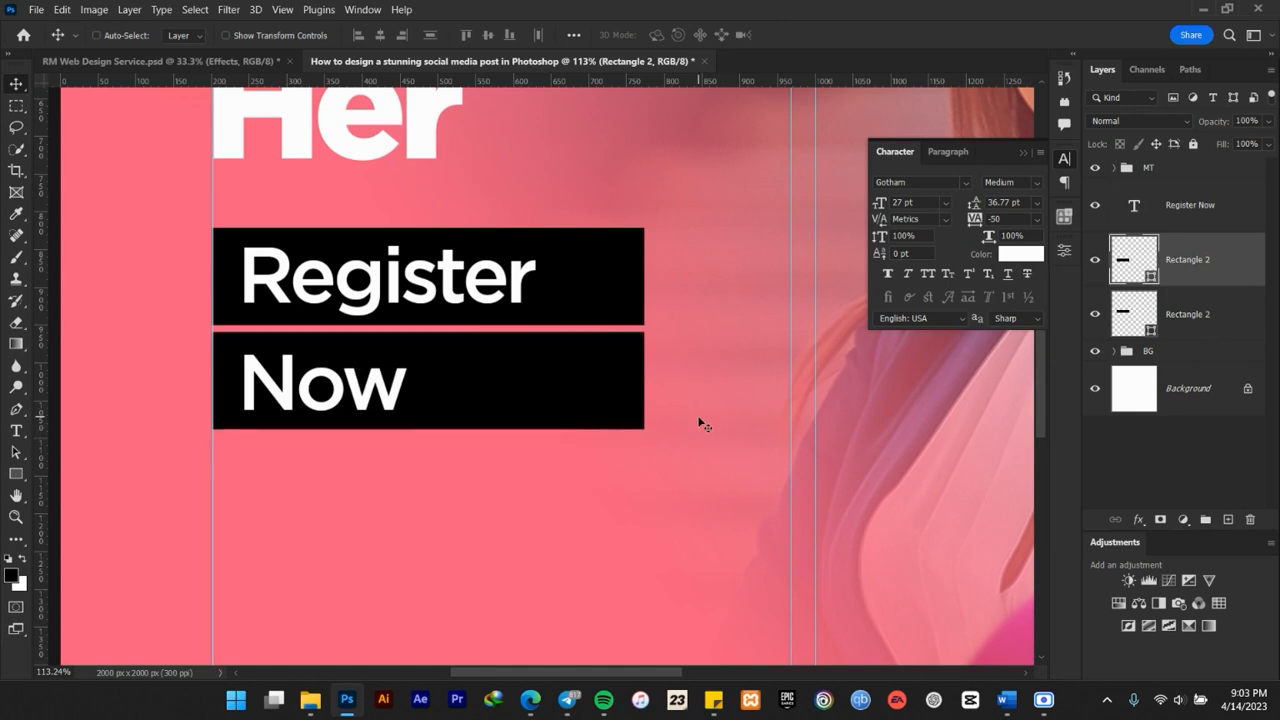
key(Up)
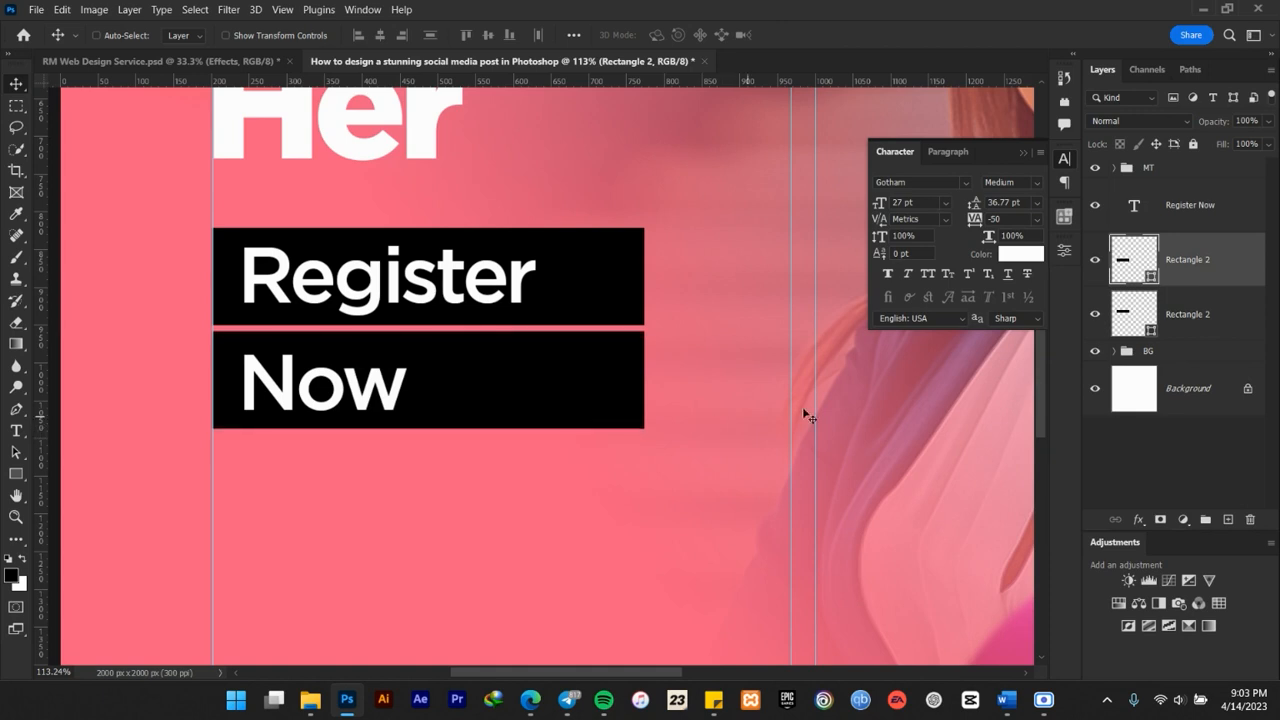
click(1038, 204)
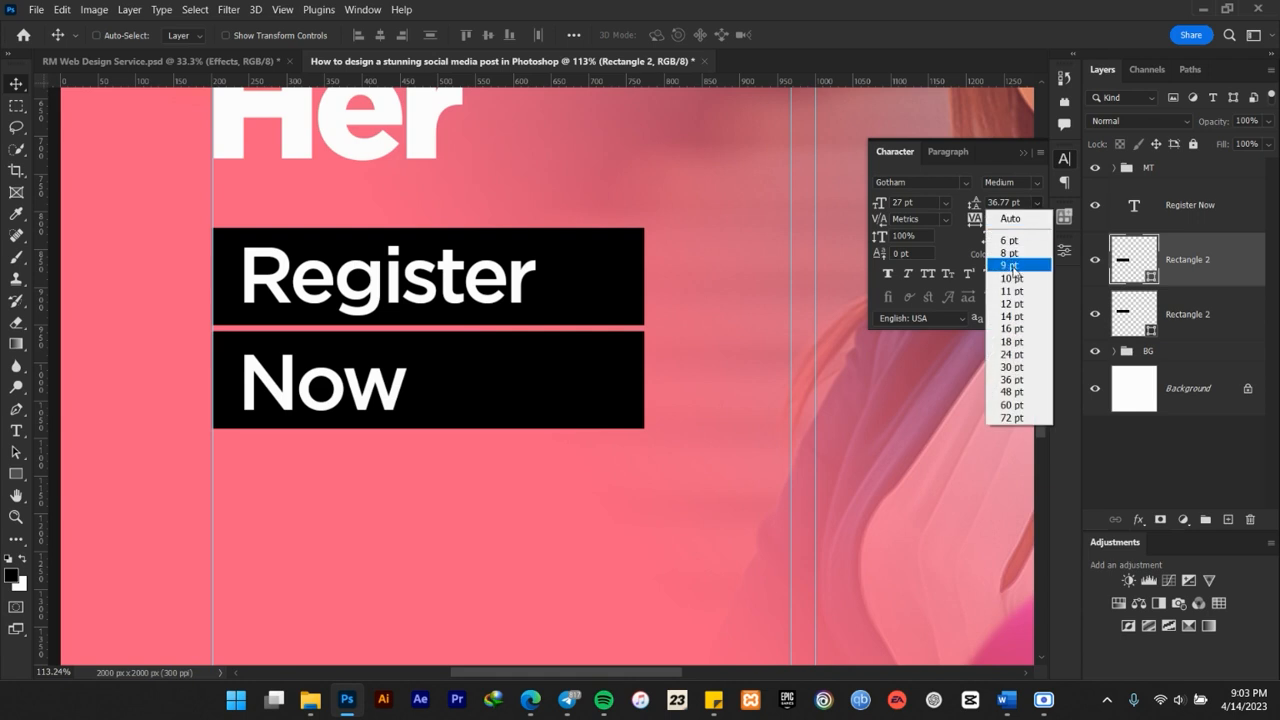
click(1013, 368)
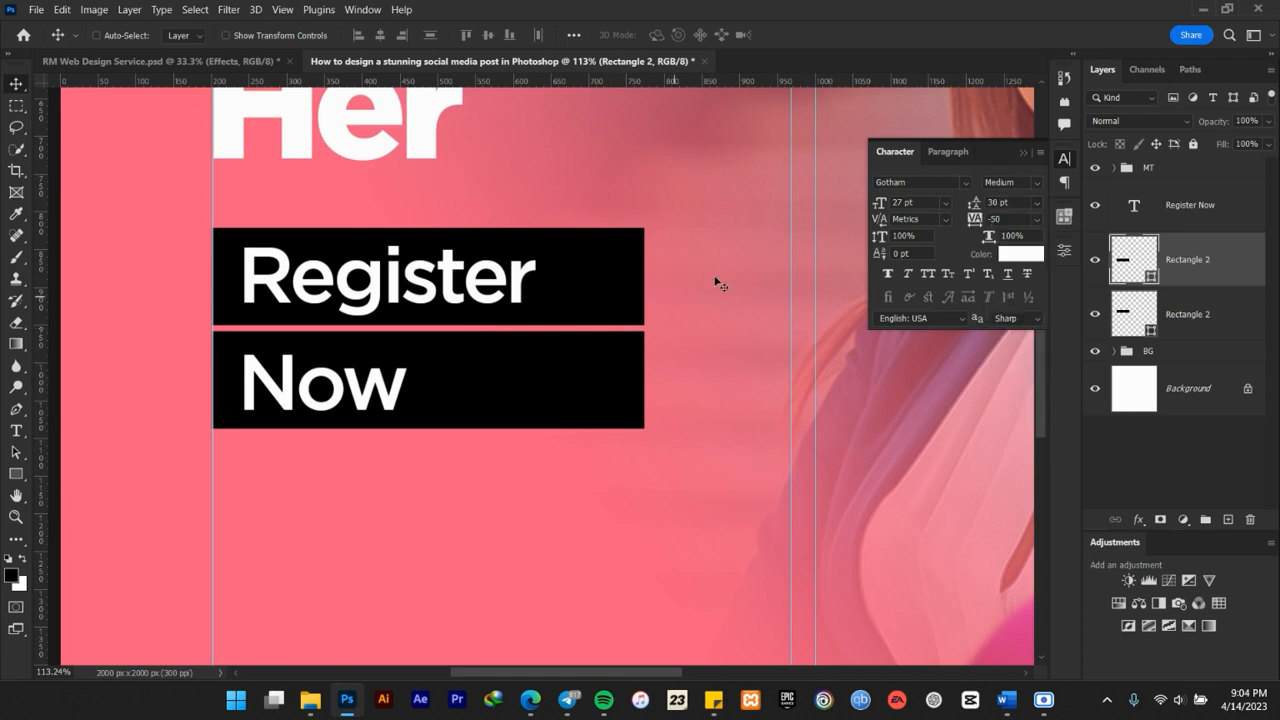
Adjust the leading of the "Register Now" text, trying 30 pt and settling on 33 pt
click(1036, 205)
click(1007, 356)
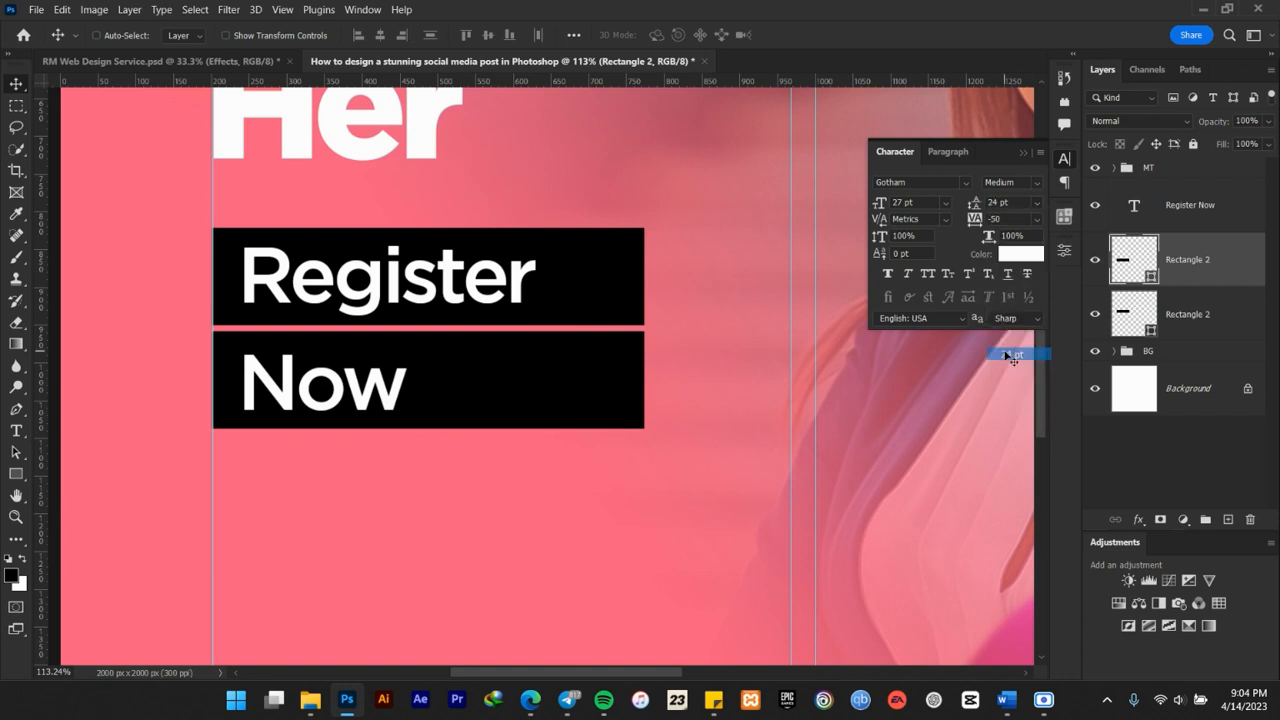
click(1201, 212)
click(1036, 203)
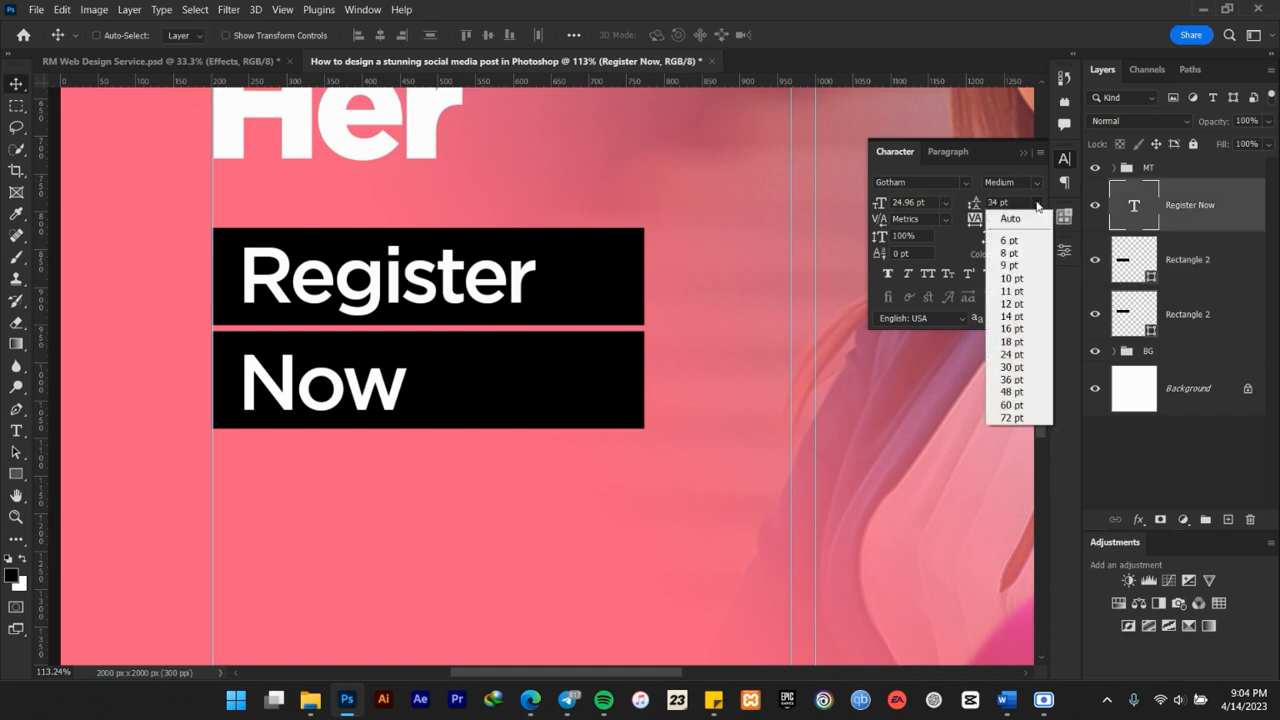
click(1013, 367)
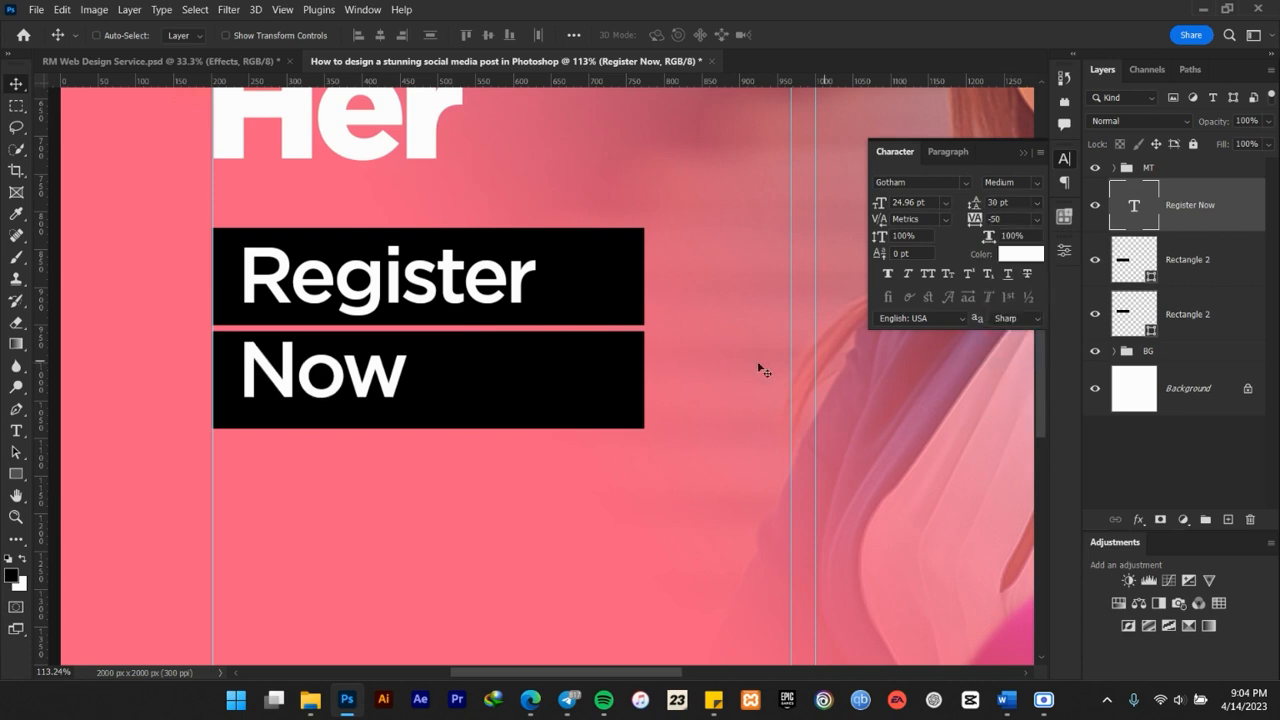
scroll(533, 322, down, 2)
scroll(533, 322, up, 2)
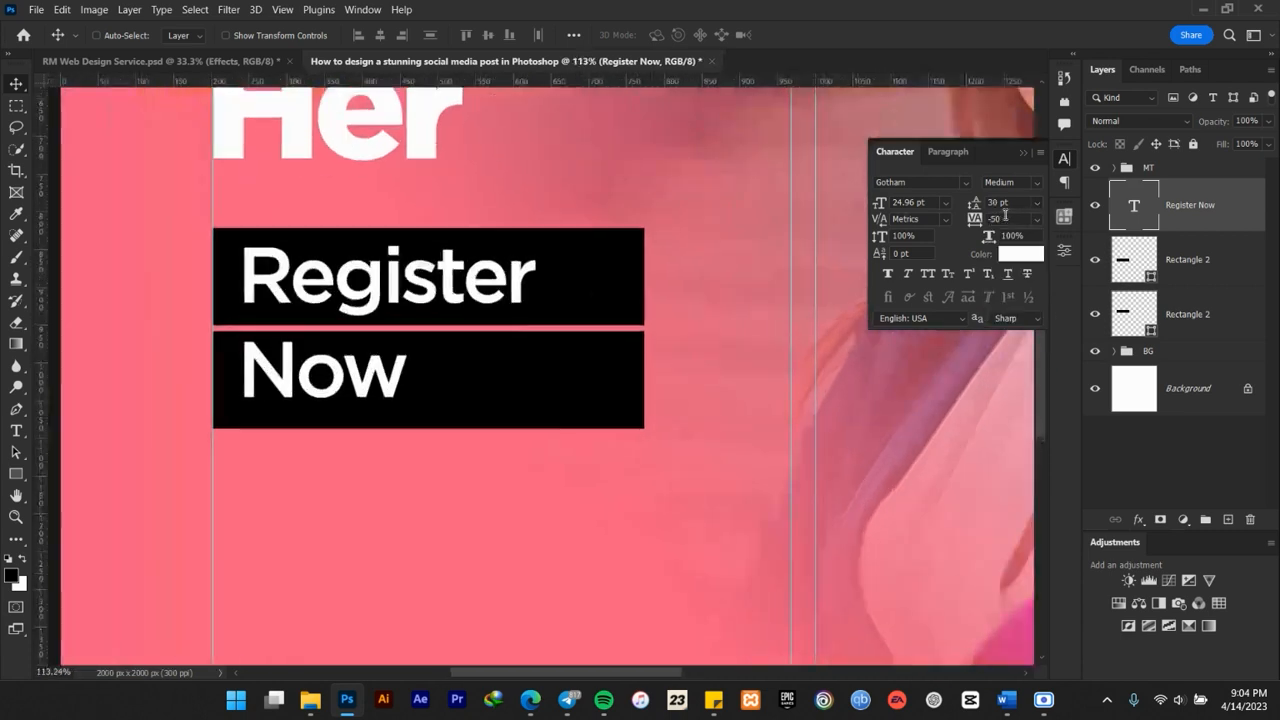
click(997, 202)
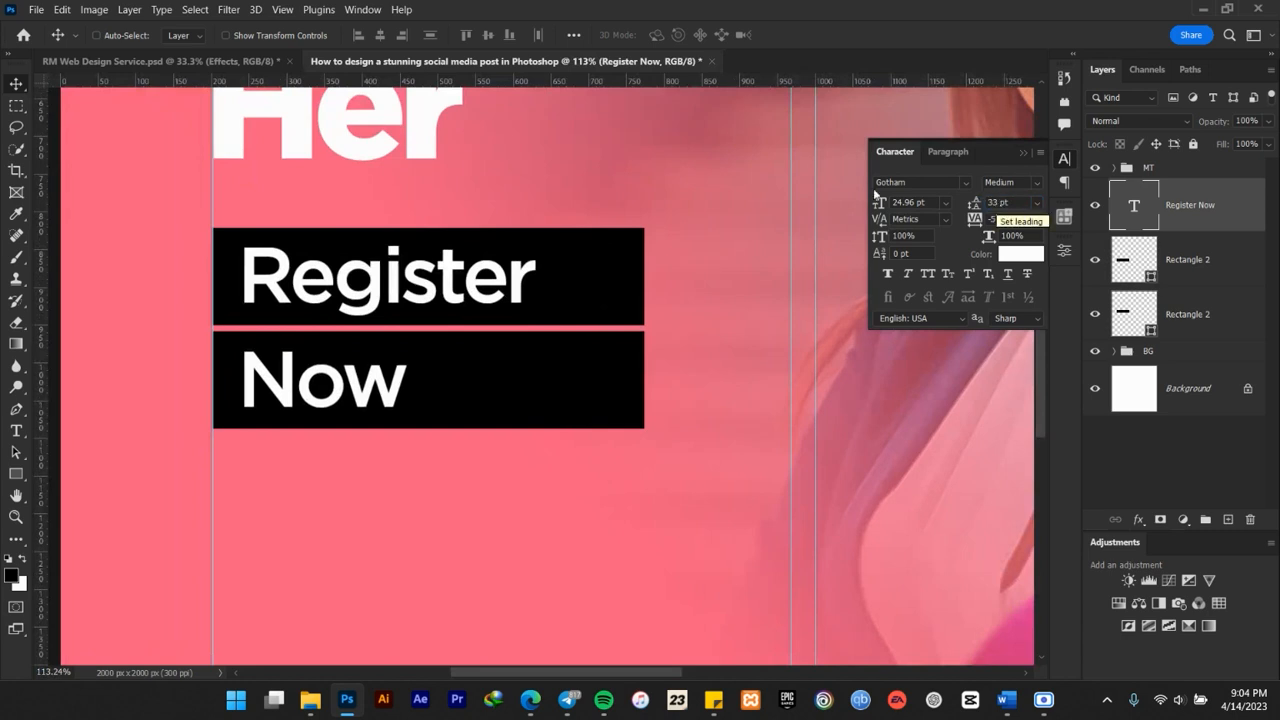
scroll(515, 350, down, 5)
scroll(515, 350, up, 5)
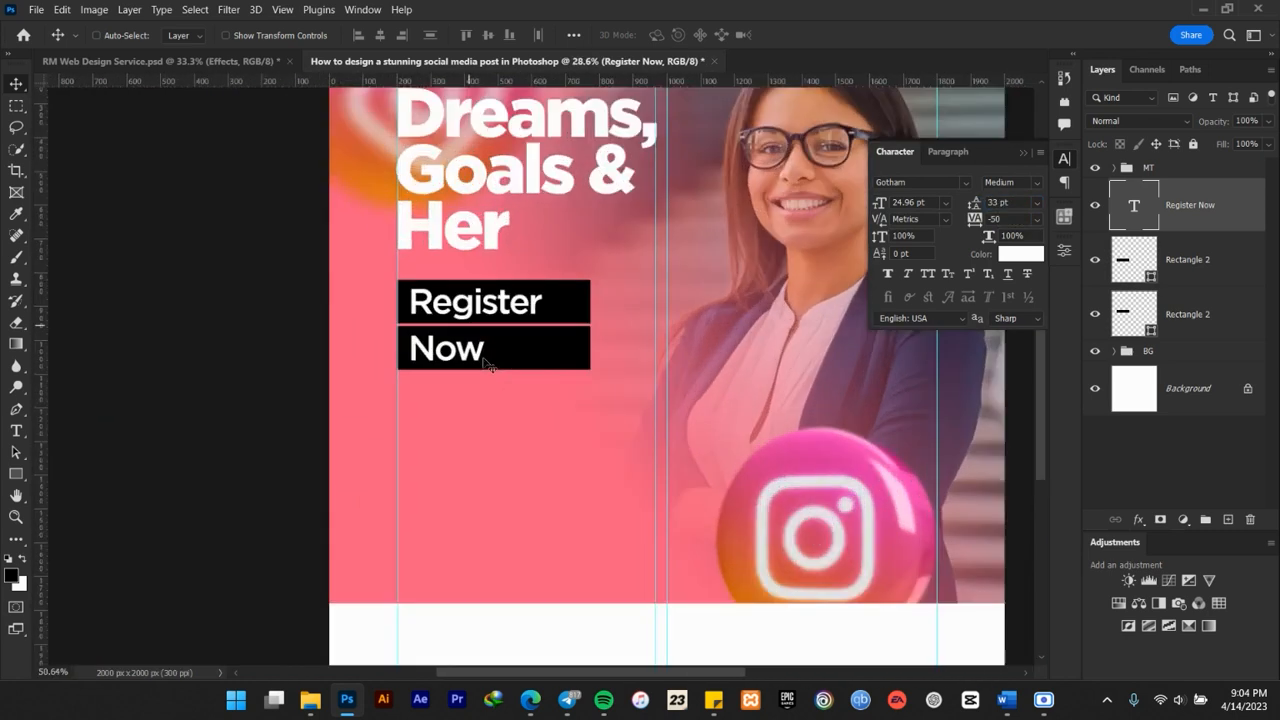
Narrow the lower black bar from its right side to about 53% width so it fits around "Now"
click(1206, 259)
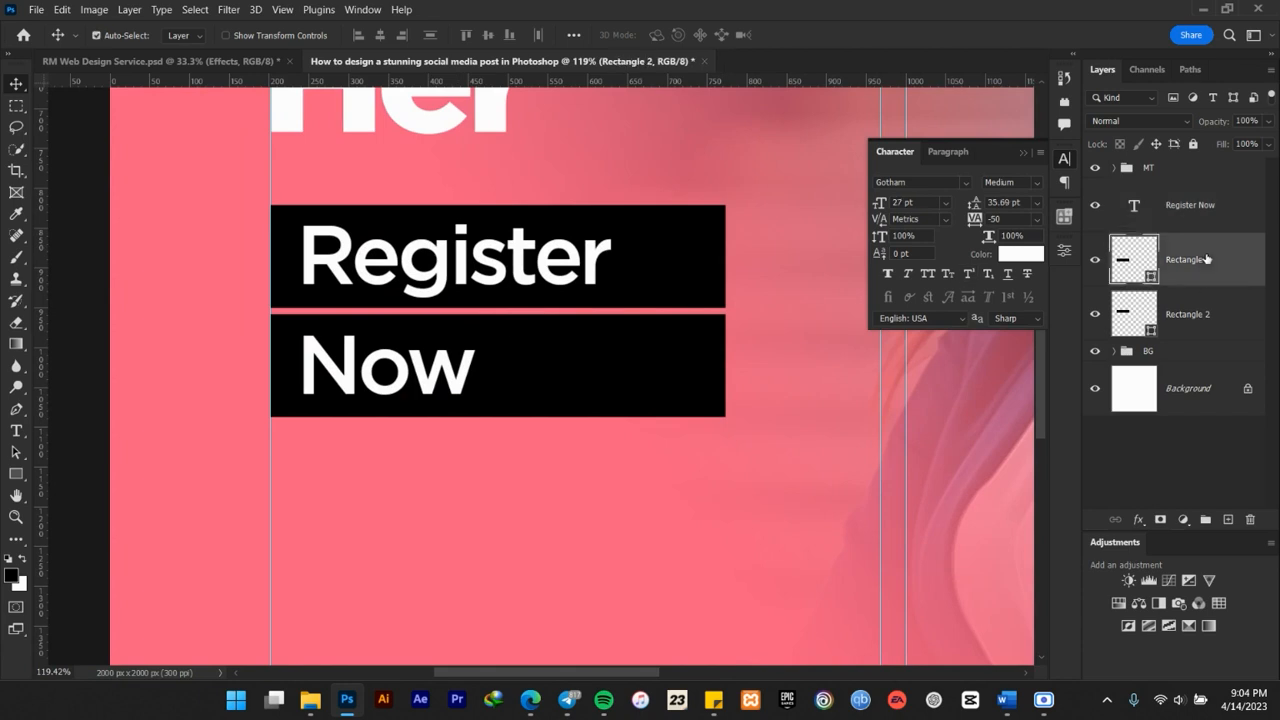
key(ctrl+t)
drag(731, 363, 521, 353)
click(825, 35)
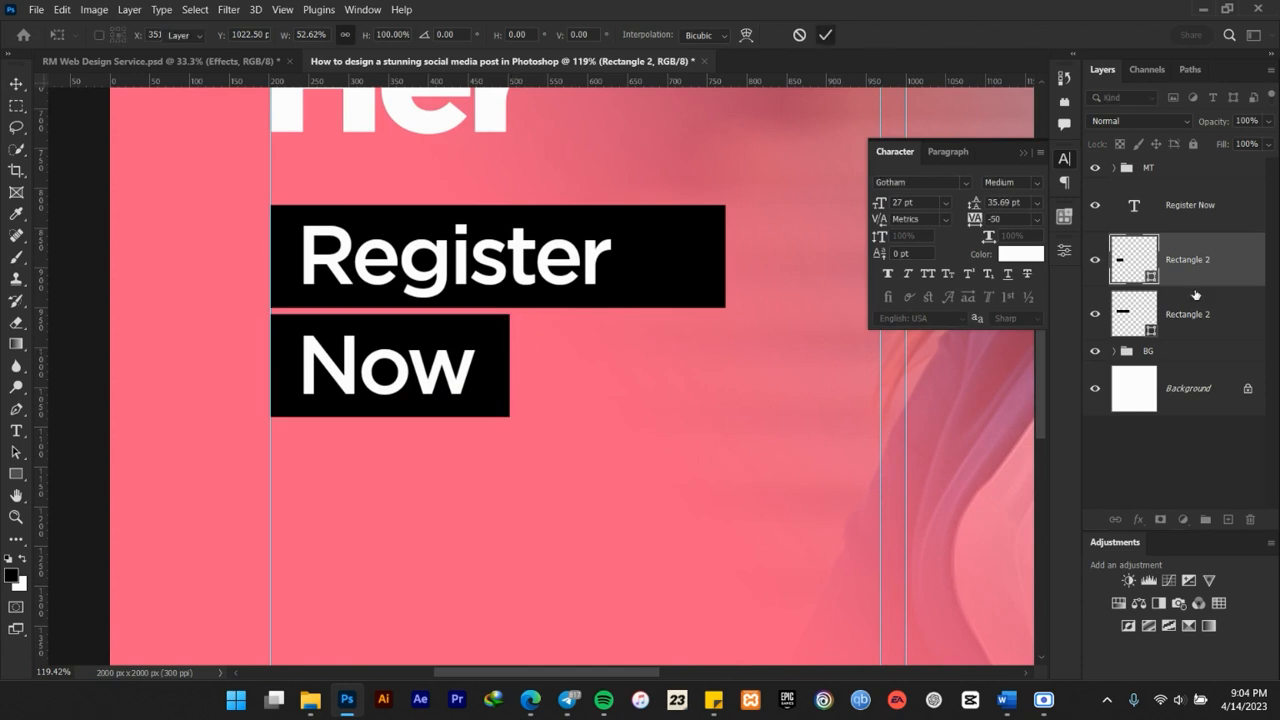
Narrow the upper black bar from its right side to about 83% width so it fits around "Register"
click(1214, 328)
key(ctrl+t)
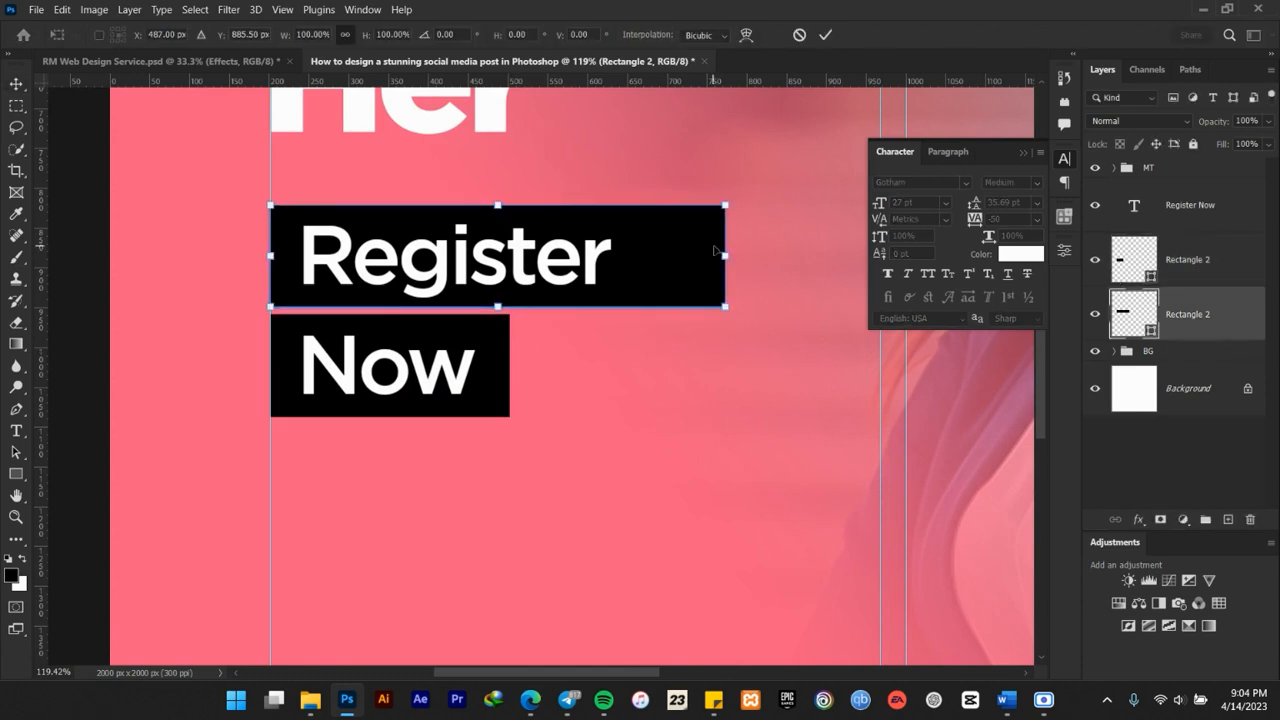
scroll(714, 251, up, 3)
drag(730, 258, 629, 260)
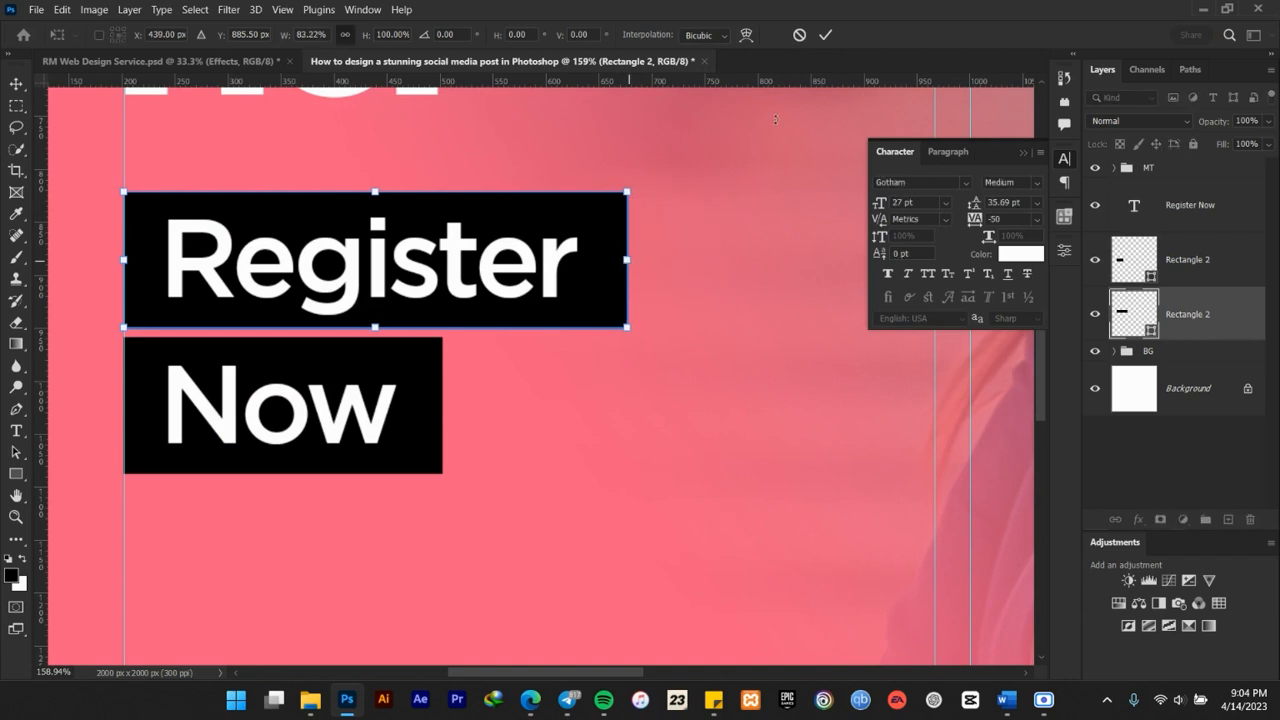
click(824, 37)
scroll(707, 254, down, 5)
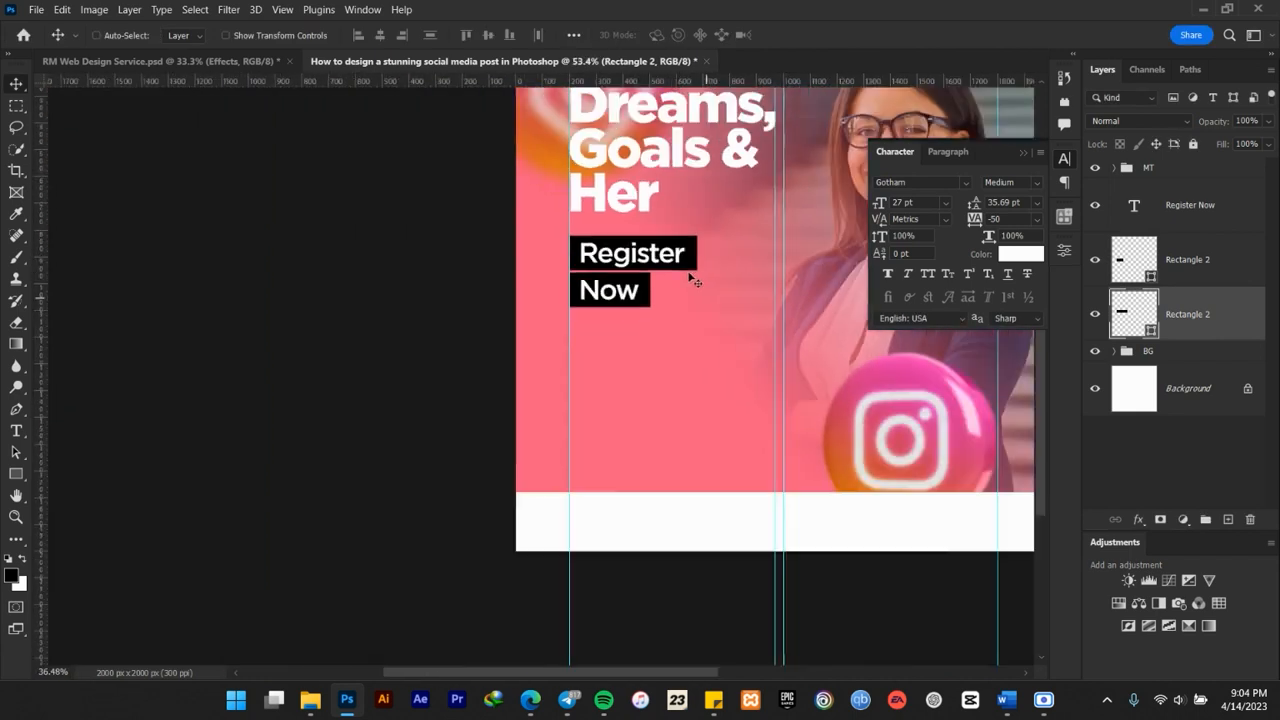
scroll(705, 245, up, 3)
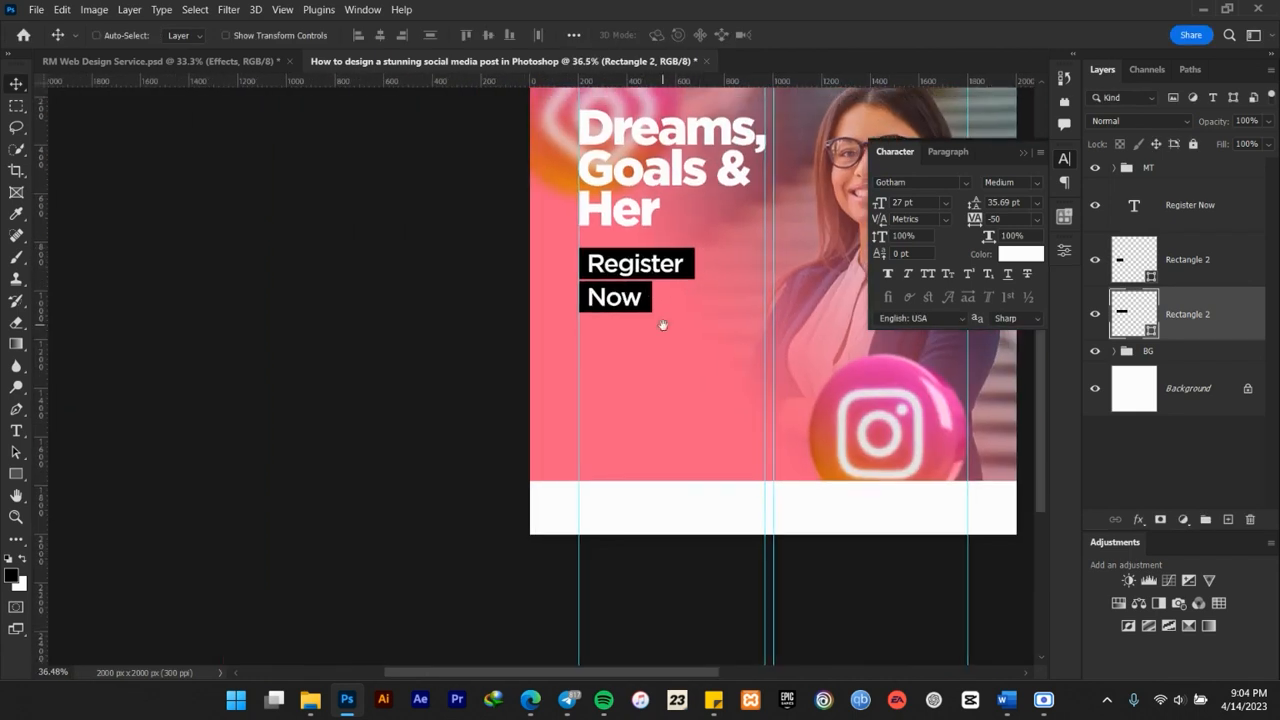
Scale the "Register Now" text and both black bars together up to about 116%, keeping them aligned to the left guide
shift+click(1170, 207)
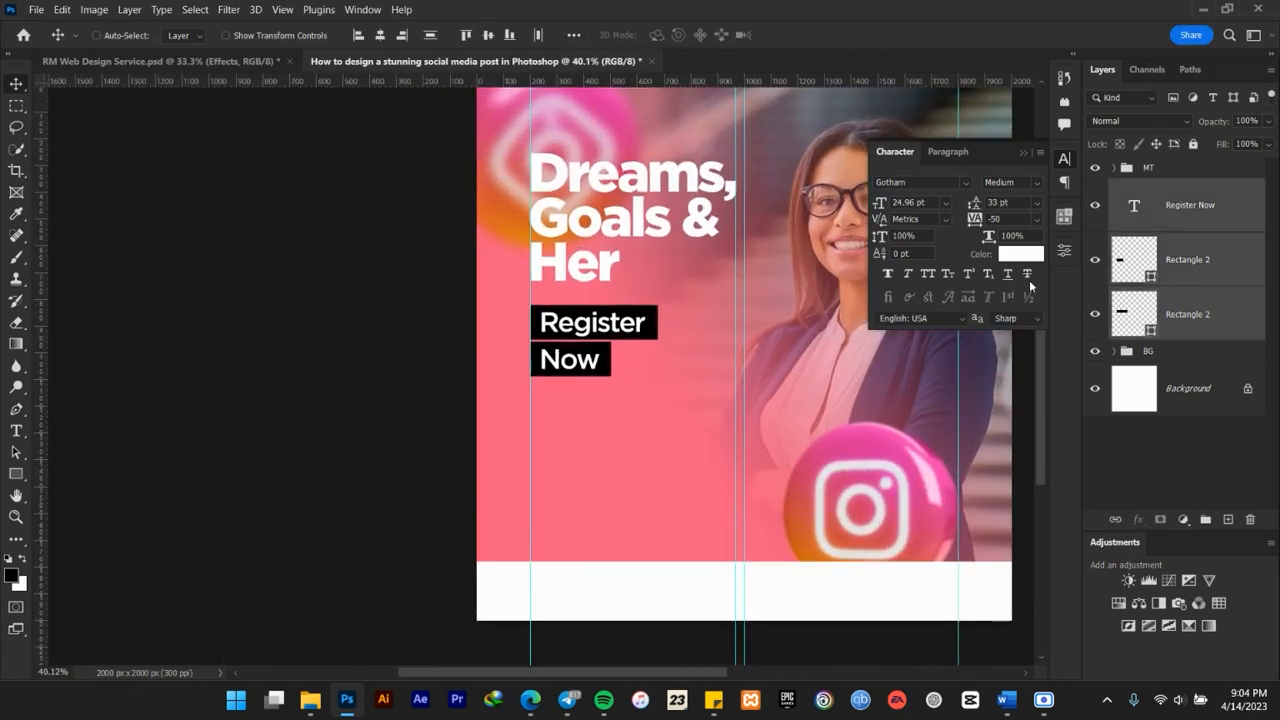
key(ctrl+t)
scroll(652, 405, up, 3)
drag(659, 405, 694, 421)
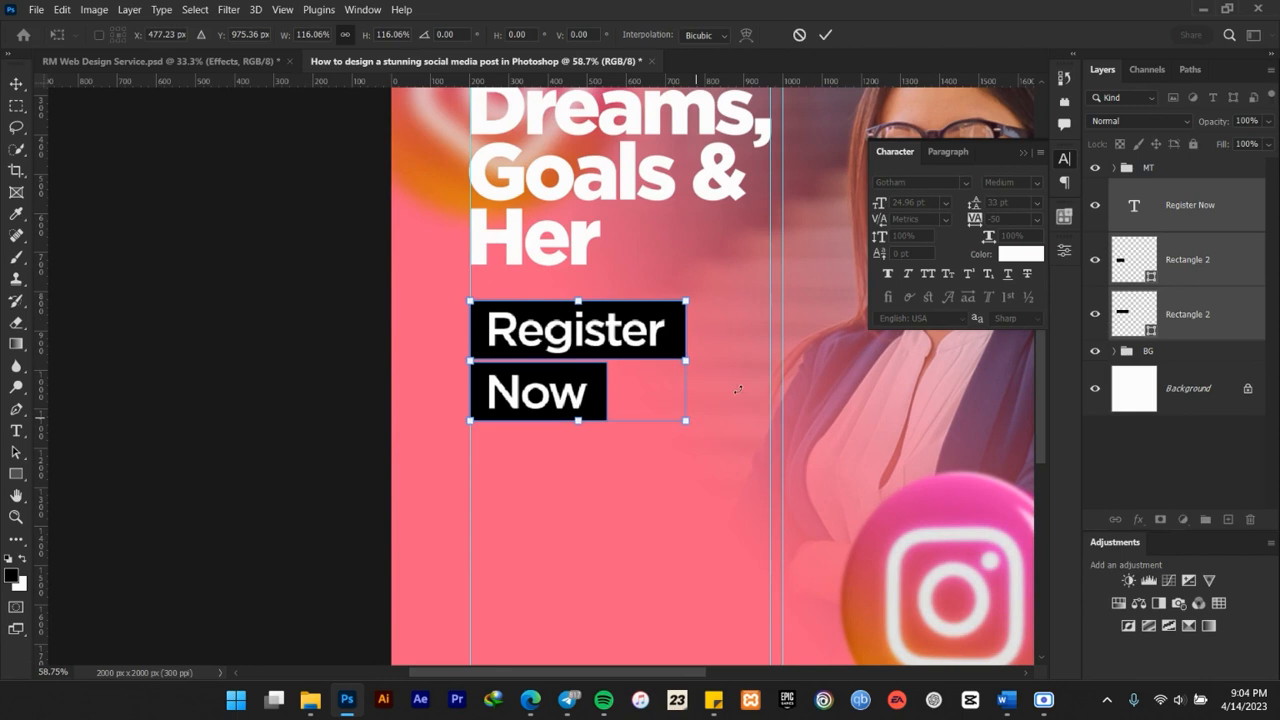
click(826, 35)
scroll(700, 260, down, 3)
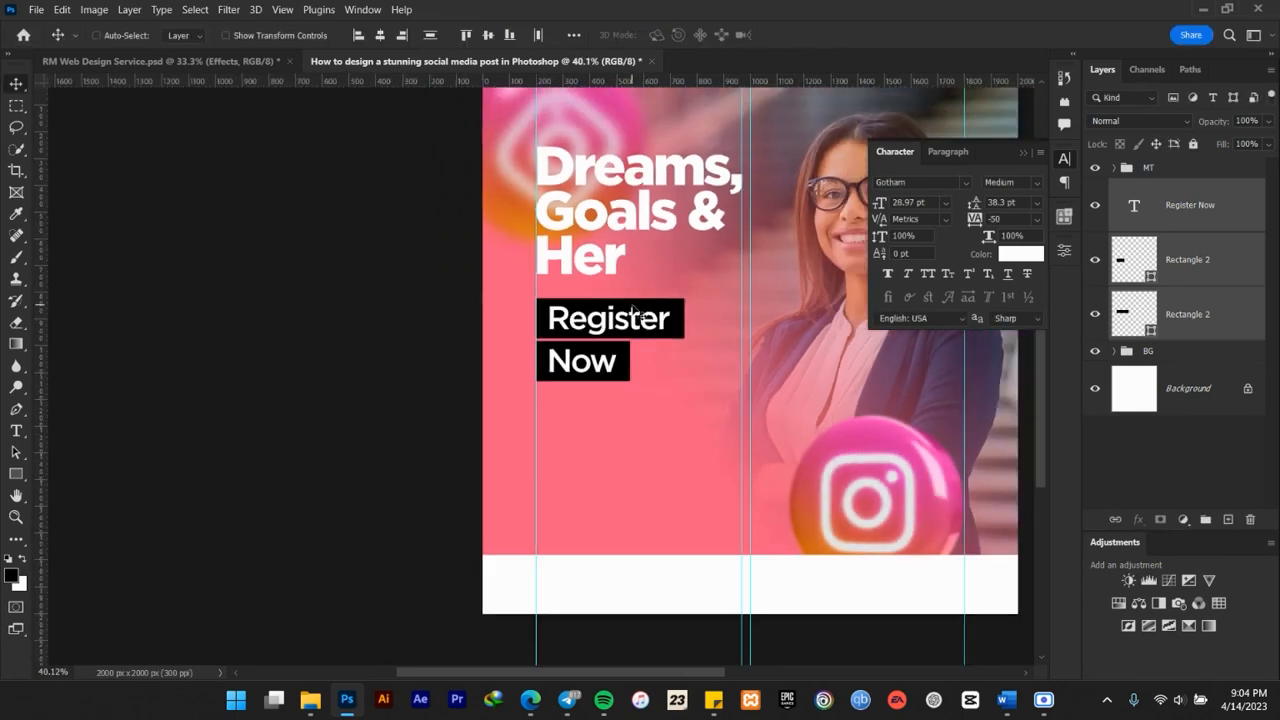
scroll(612, 338, up, 4)
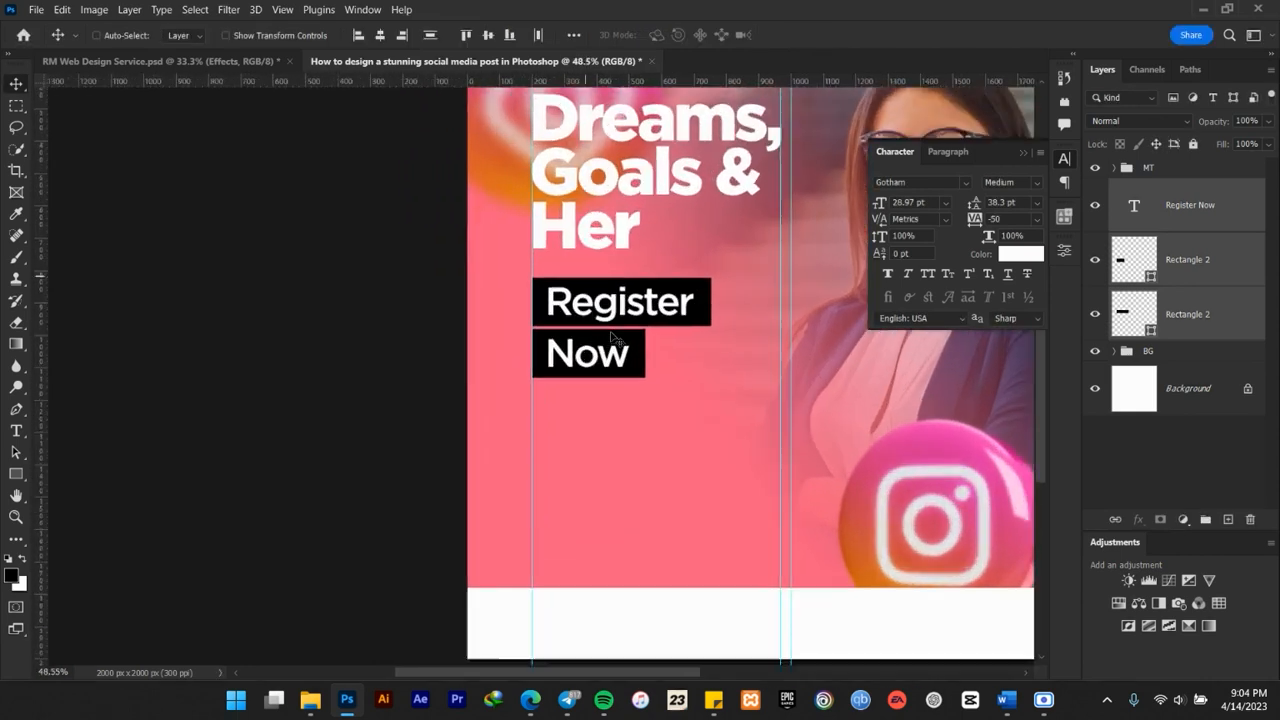
scroll(620, 335, down, 2)
drag(789, 391, 614, 354)
scroll(494, 296, up, 2)
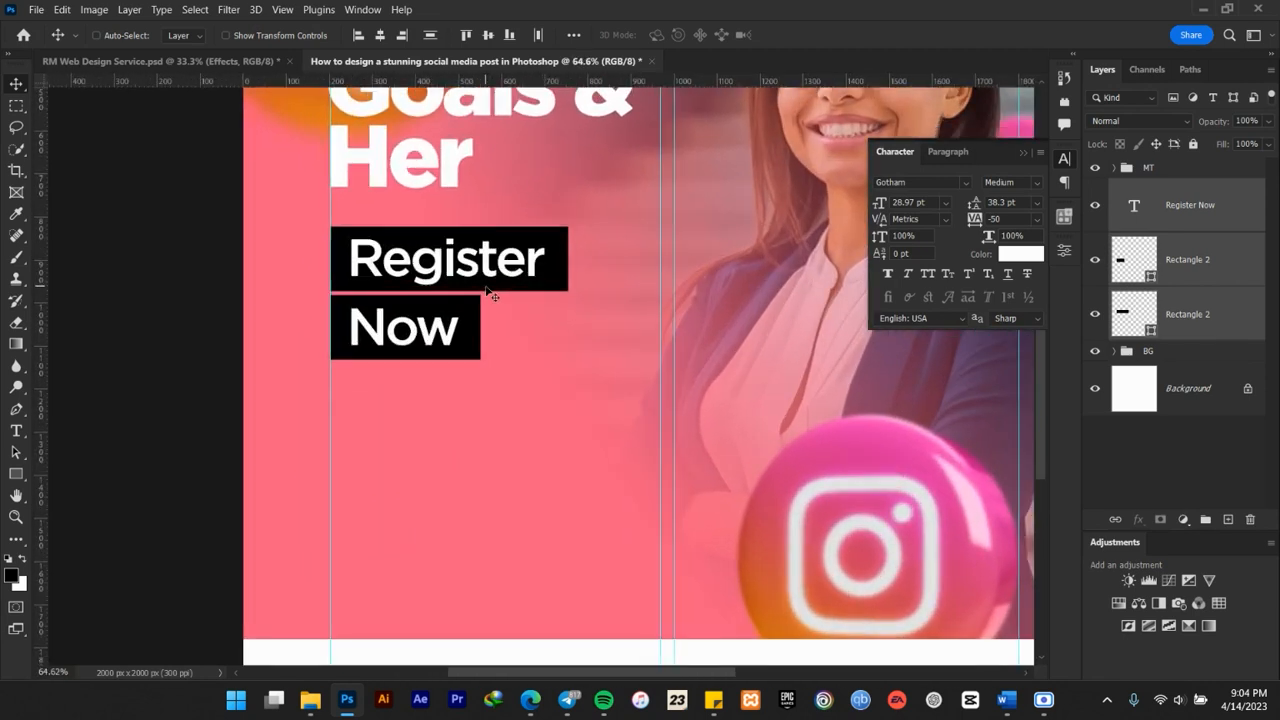
Change the fill colour of the lower bar behind "Now" to #422a45
click(1205, 262)
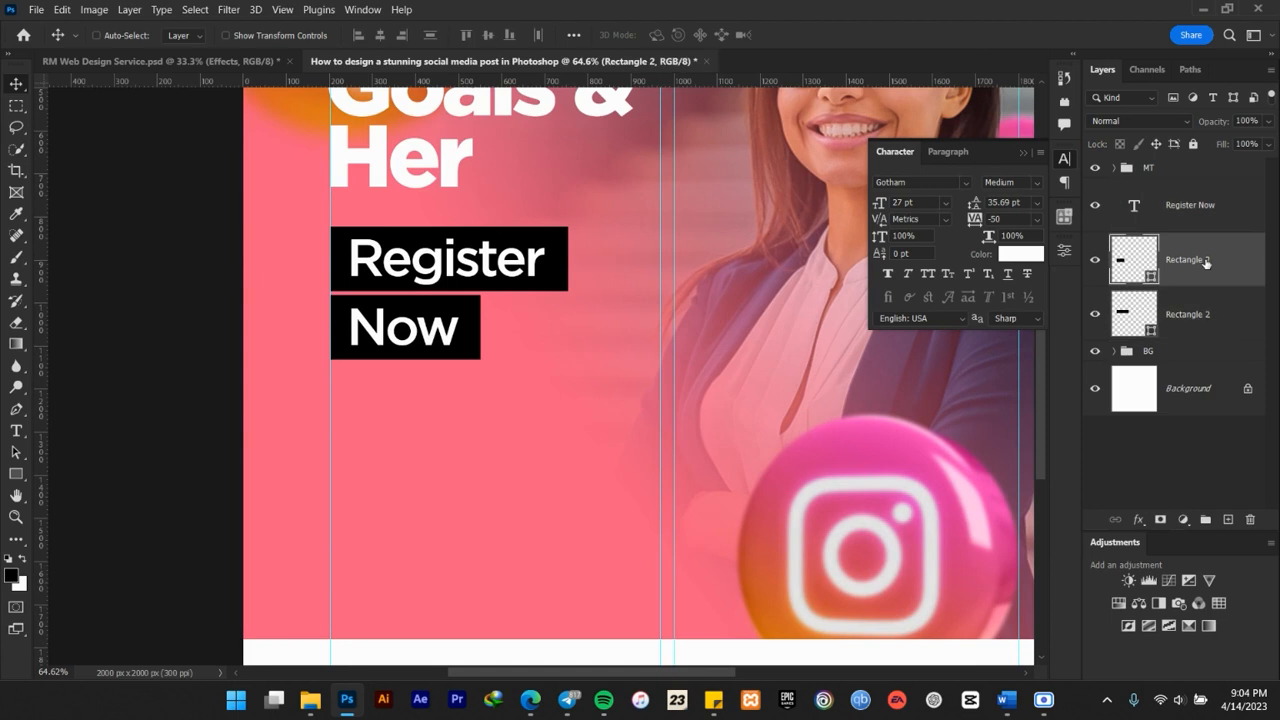
double_click(1150, 280)
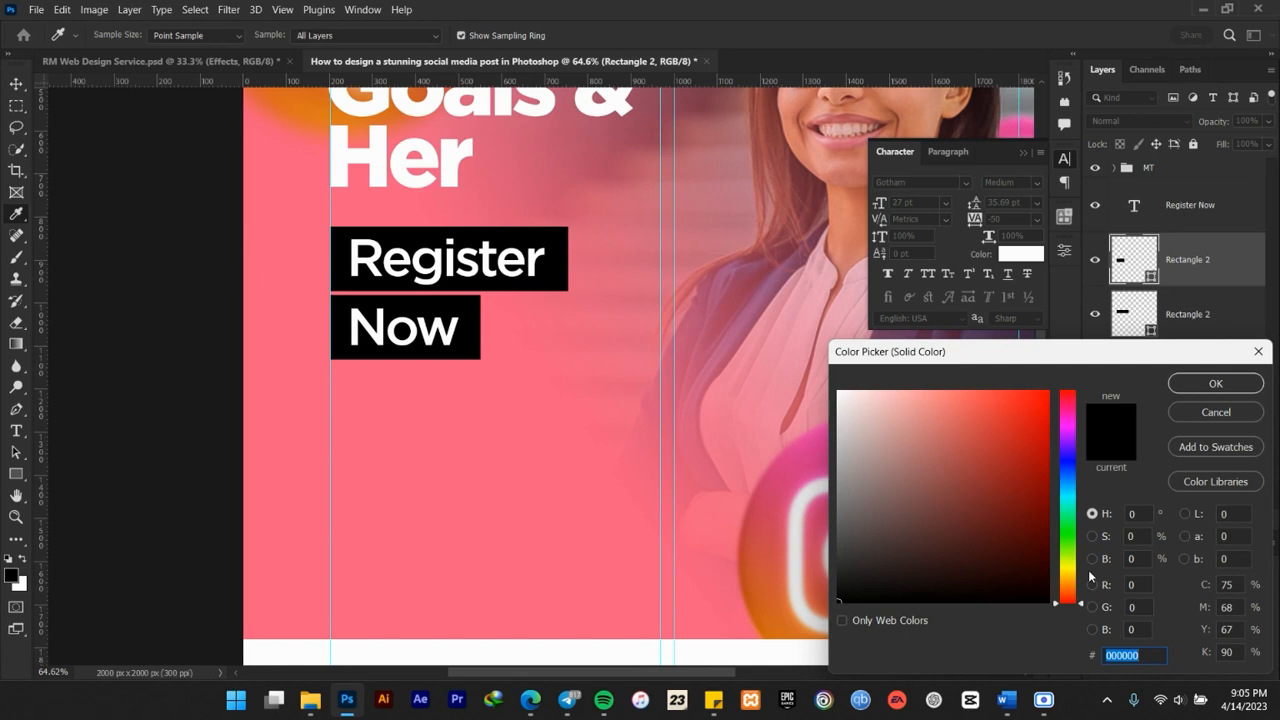
text(4)
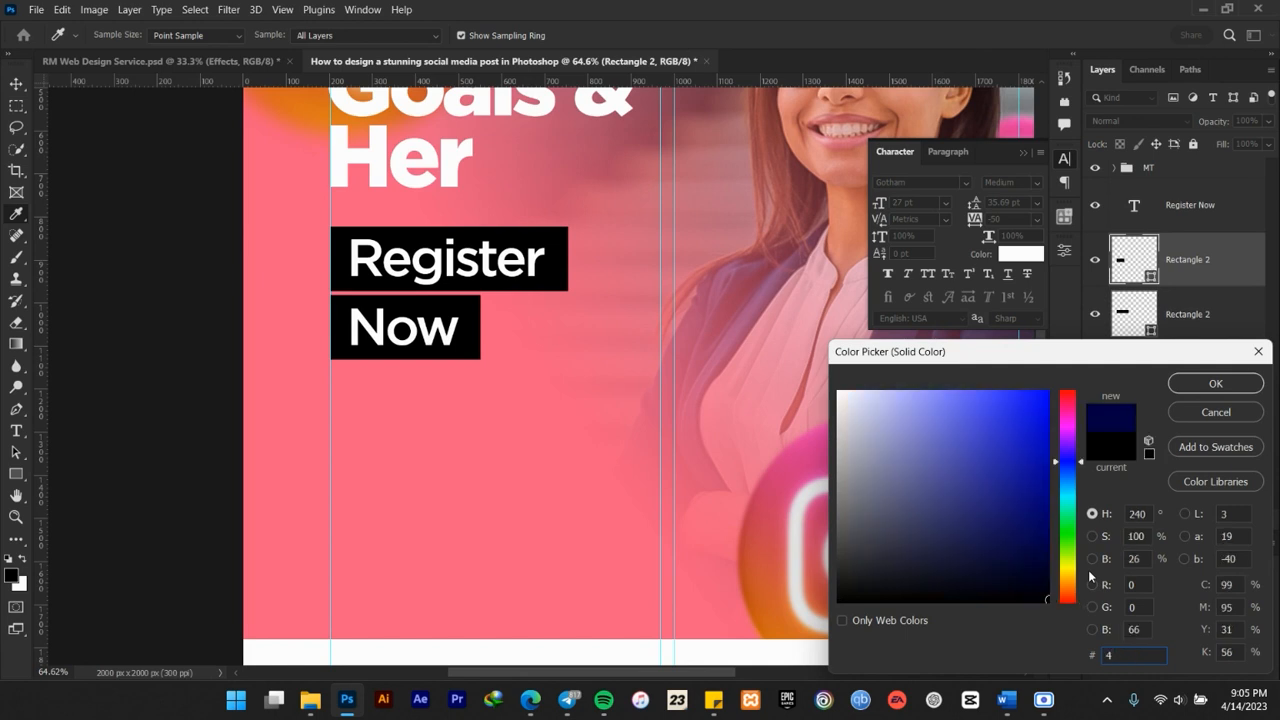
text(22a45)
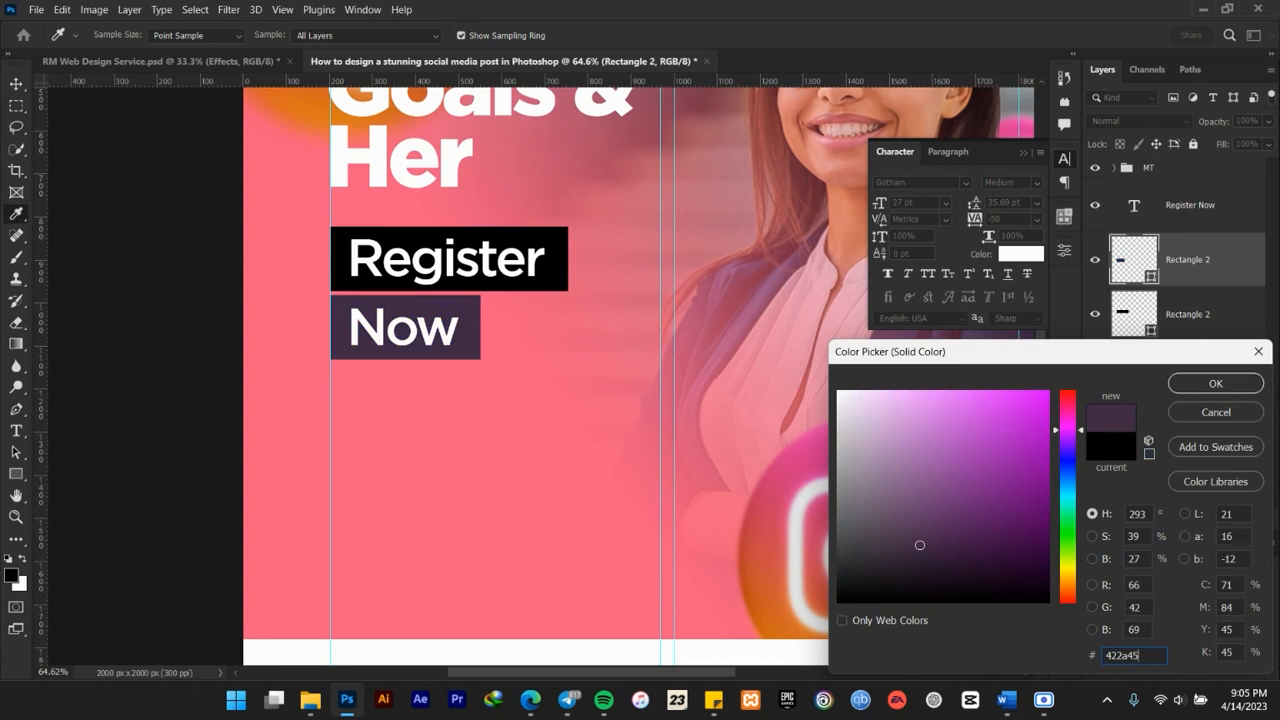
click(1190, 390)
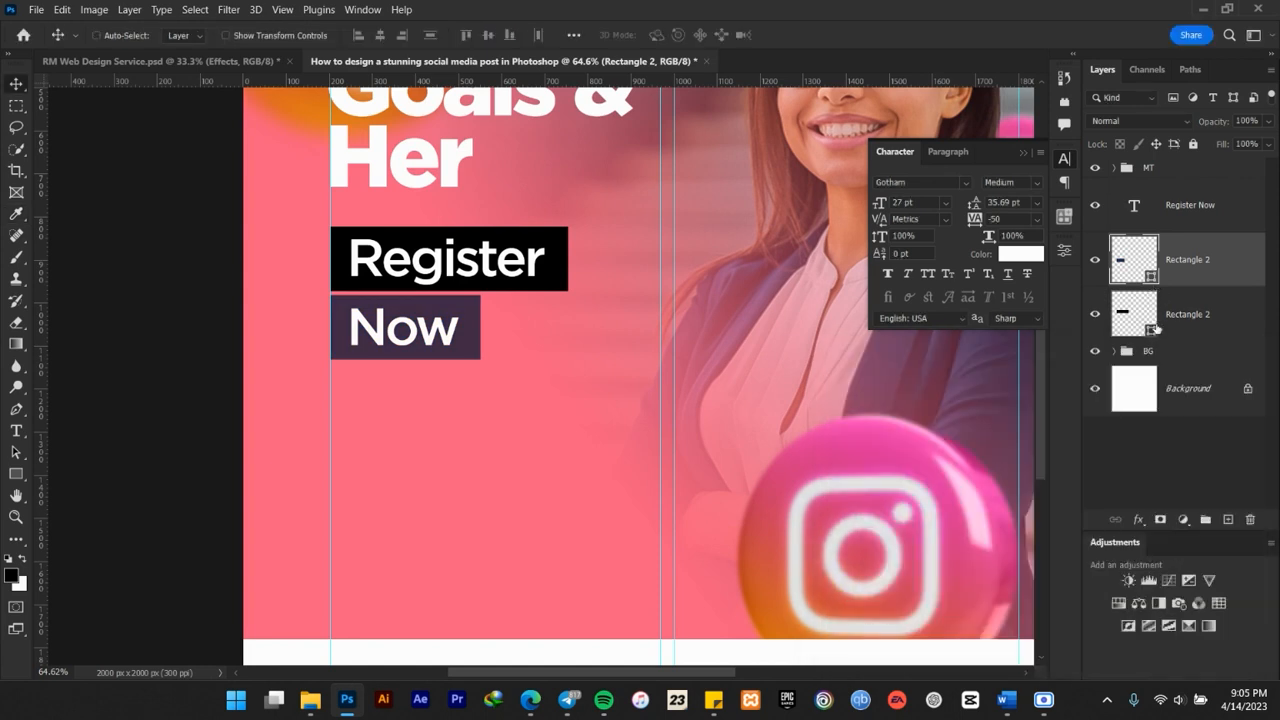
Recolour the upper bar behind "Register" to #422a45 by sampling the lower bar's colour
double_click(1150, 318)
click(410, 330)
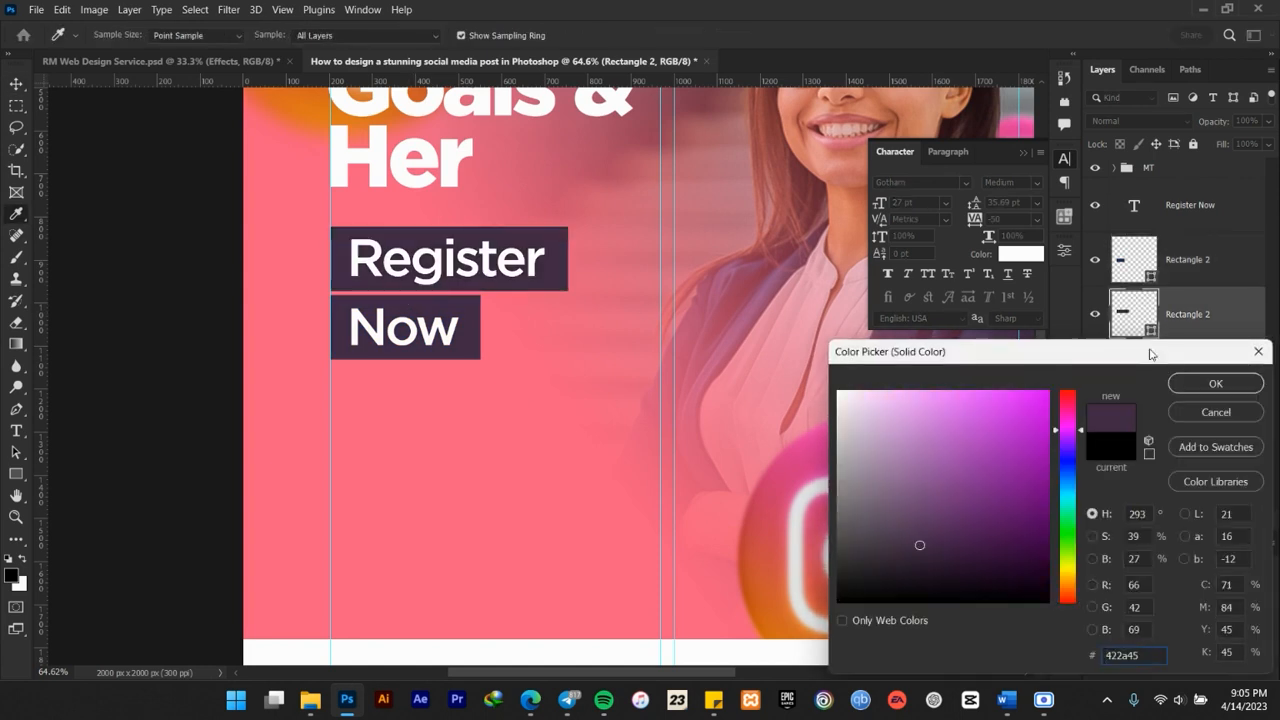
key(Return)
scroll(540, 346, down, 5)
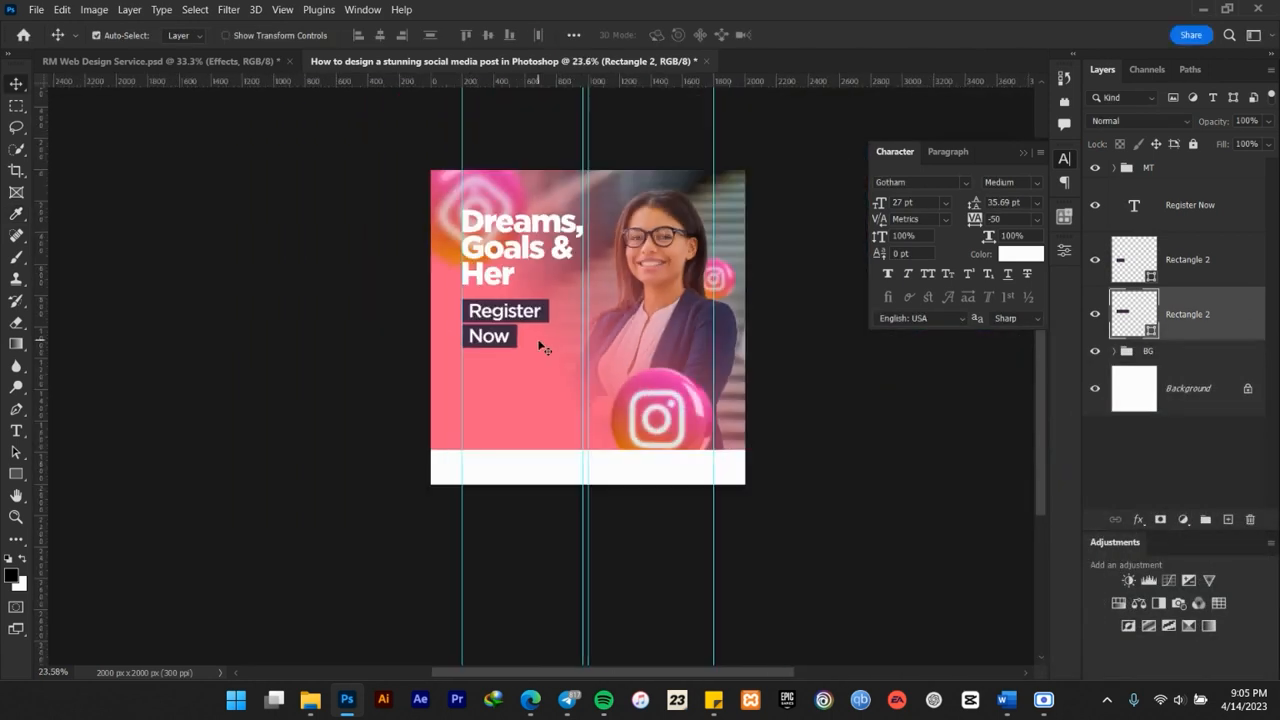
scroll(540, 346, up, 3)
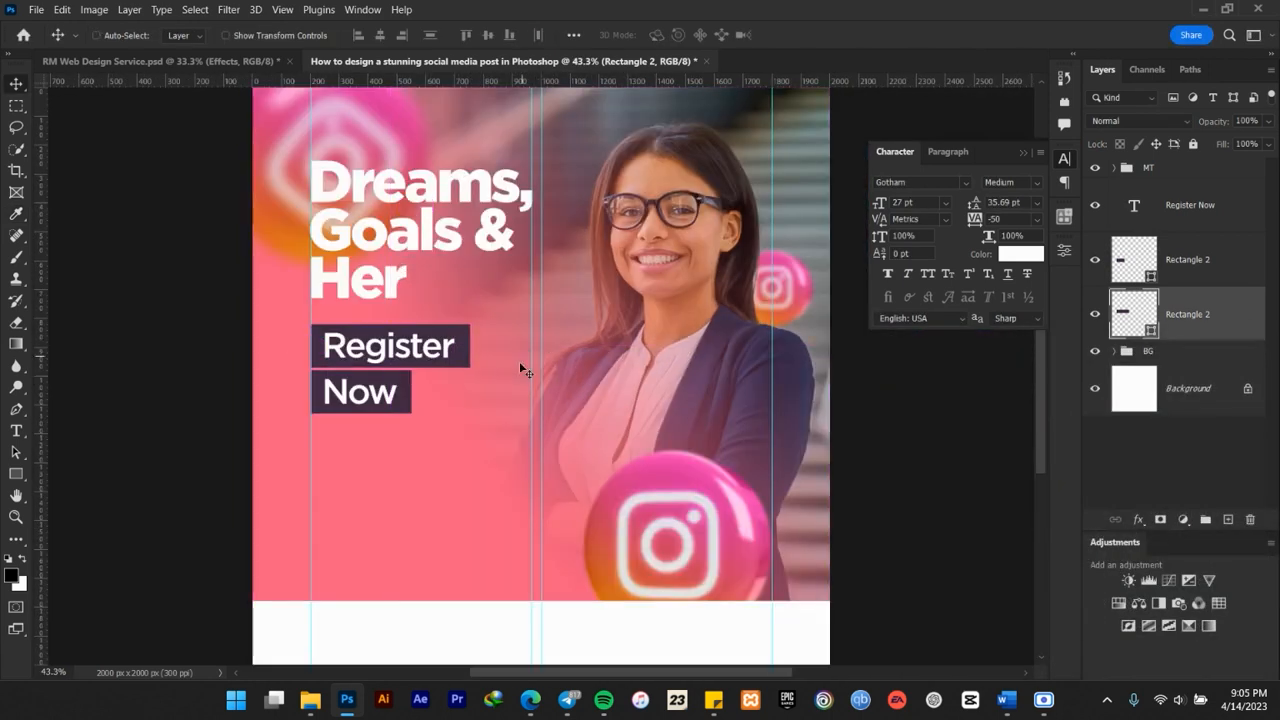
scroll(462, 407, up, 1)
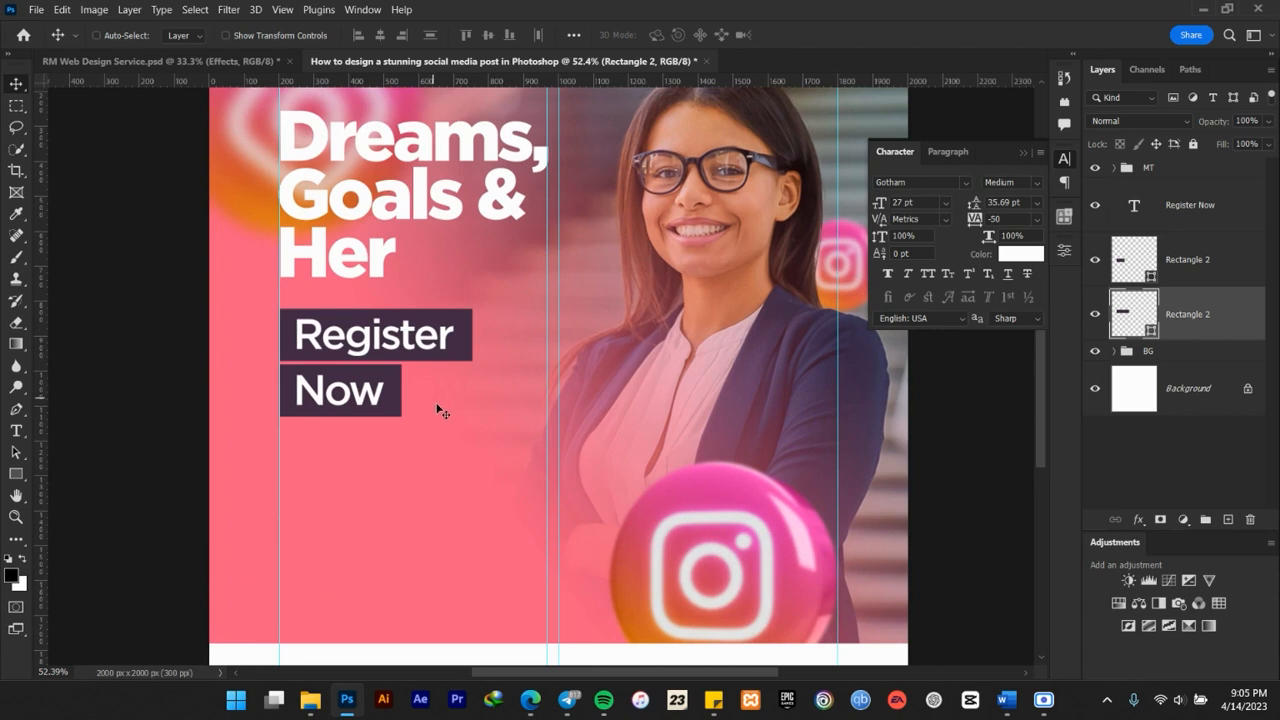
mouse_move(493, 482)
mouse_down()
mouse_move(508, 406)
mouse_move(491, 508)
mouse_move(508, 491)
mouse_up()
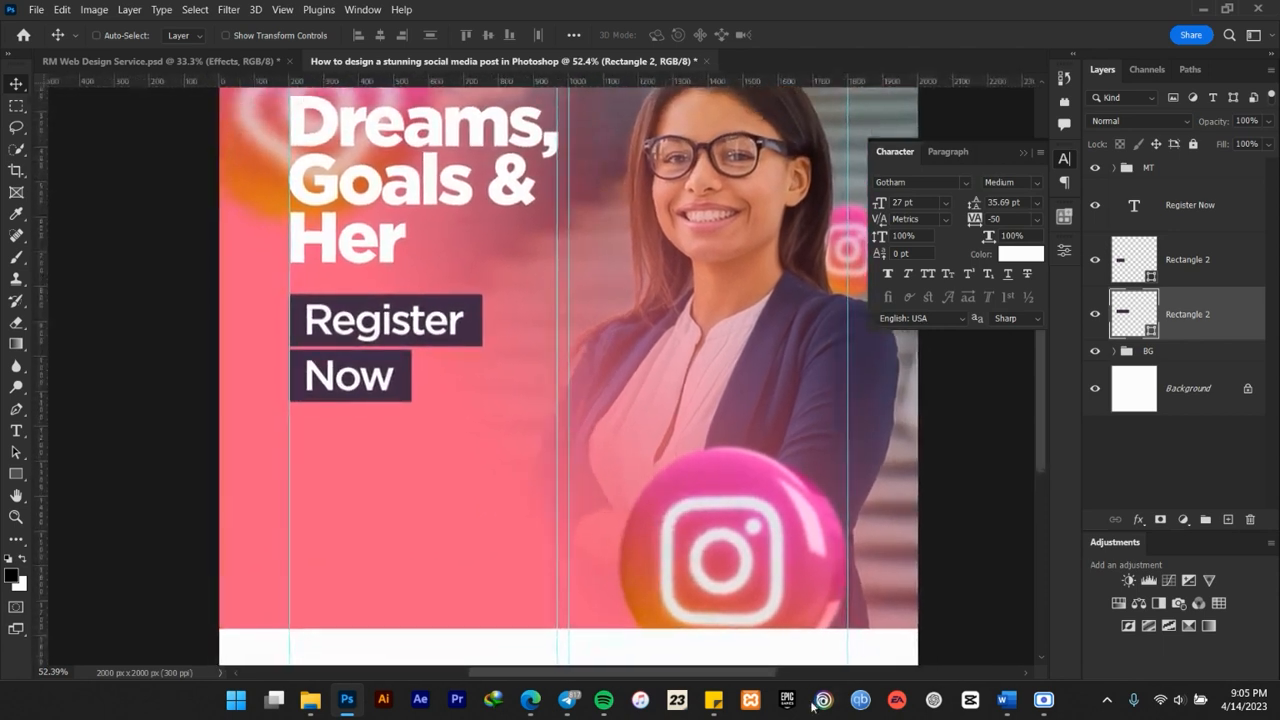
Switch to the Word document to check the remaining event text, and return to the Photoshop design
click(1006, 699)
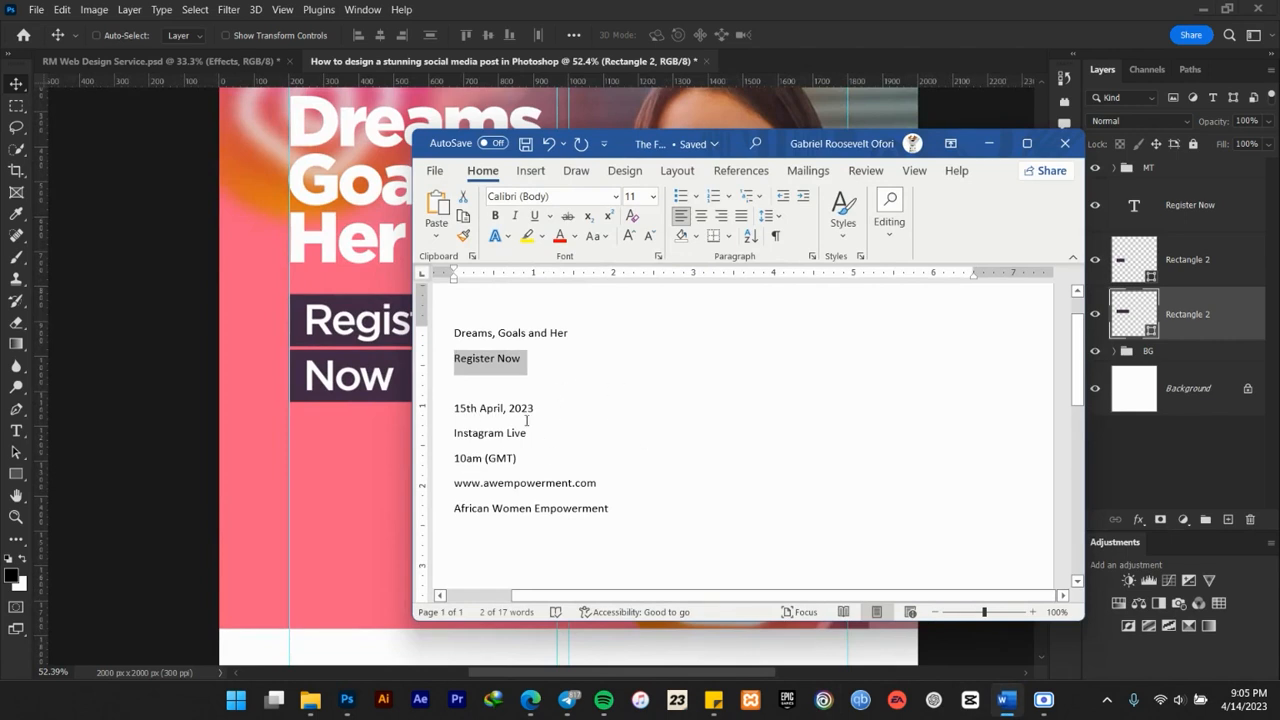
click(988, 143)
scroll(628, 333, down, 1)
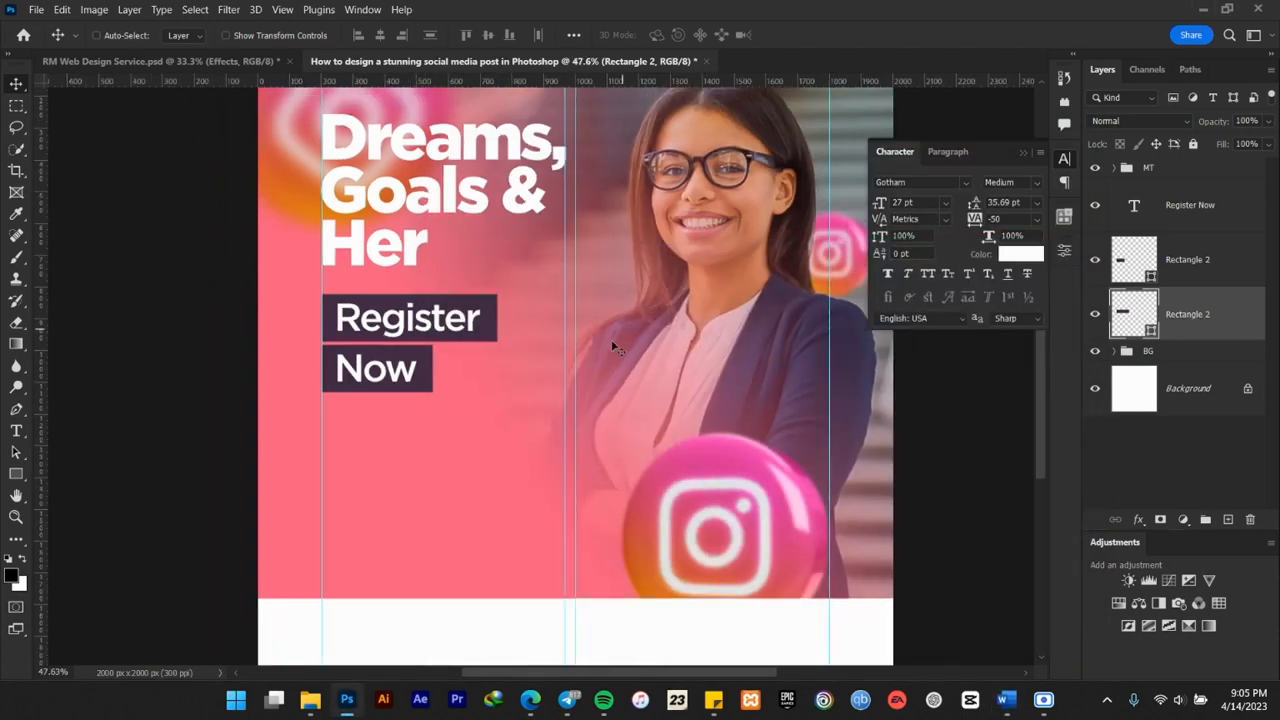
scroll(431, 418, up, 1)
Group the "Register Now" text layer with its two bar layers and name the group "Register Now"
click(16, 474)
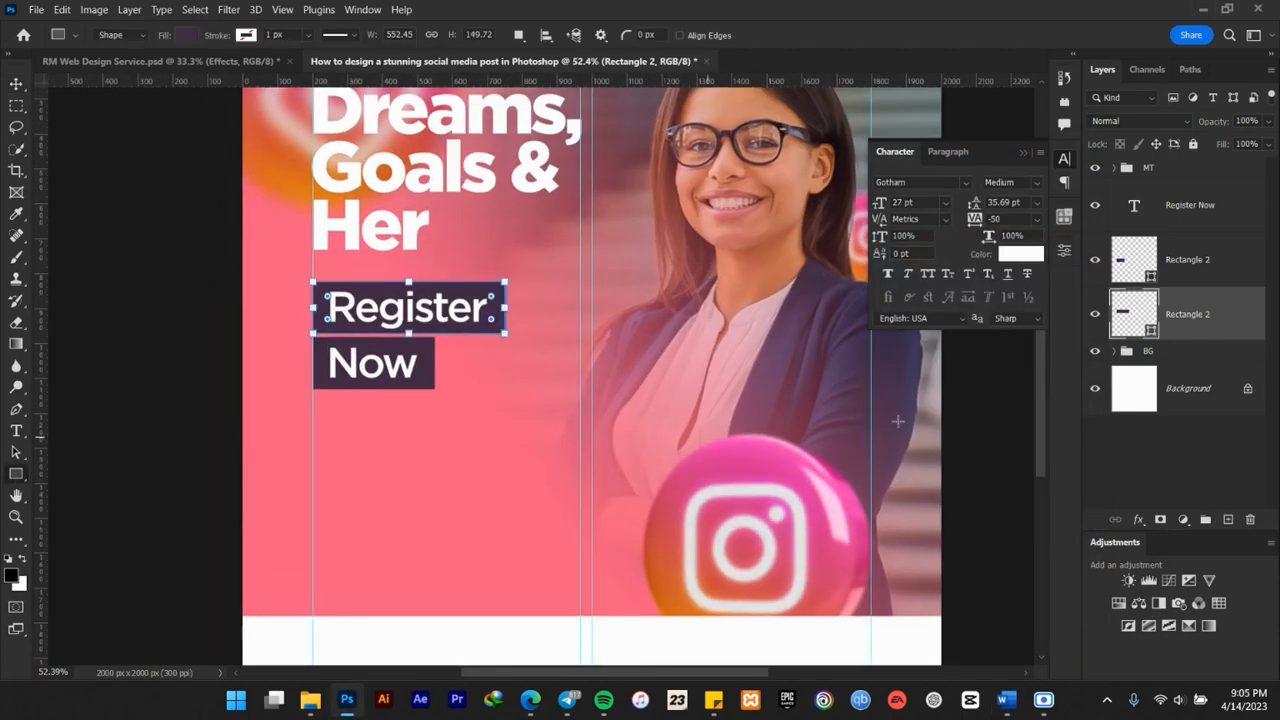
double_click(1186, 205)
key(ctrl+c)
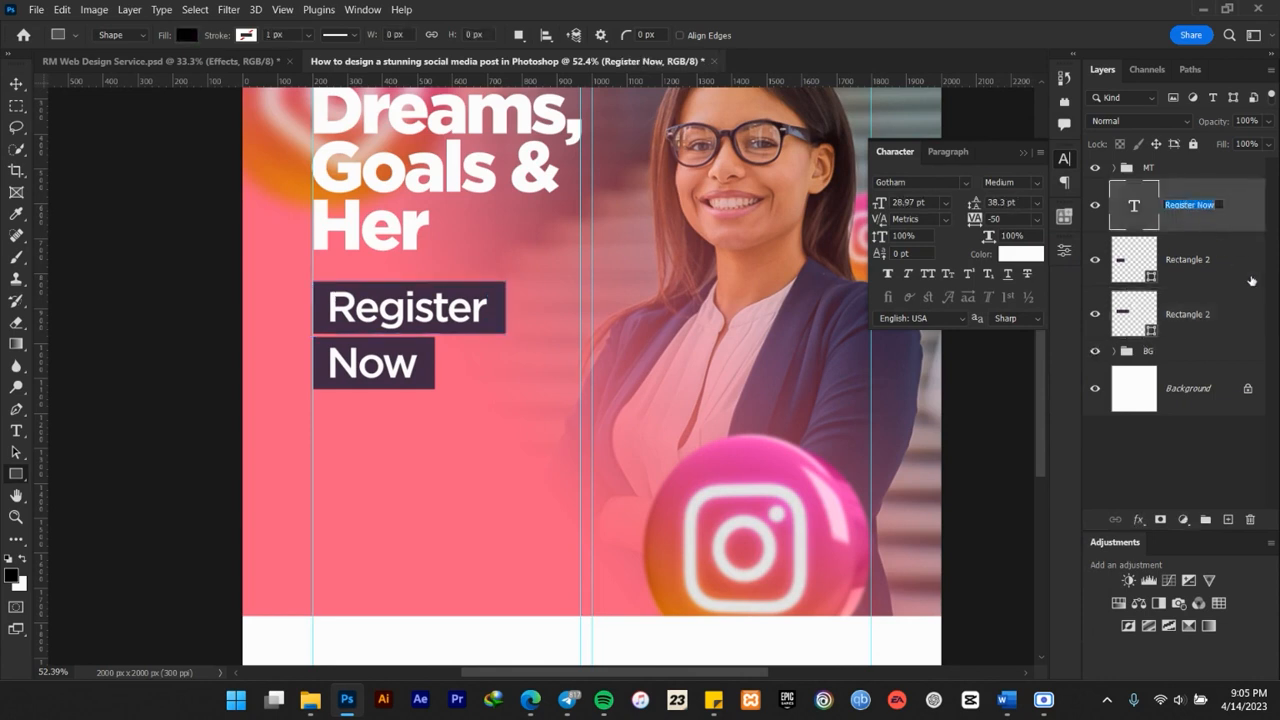
click(1219, 308)
shift+click(1219, 308)
key(ctrl+g)
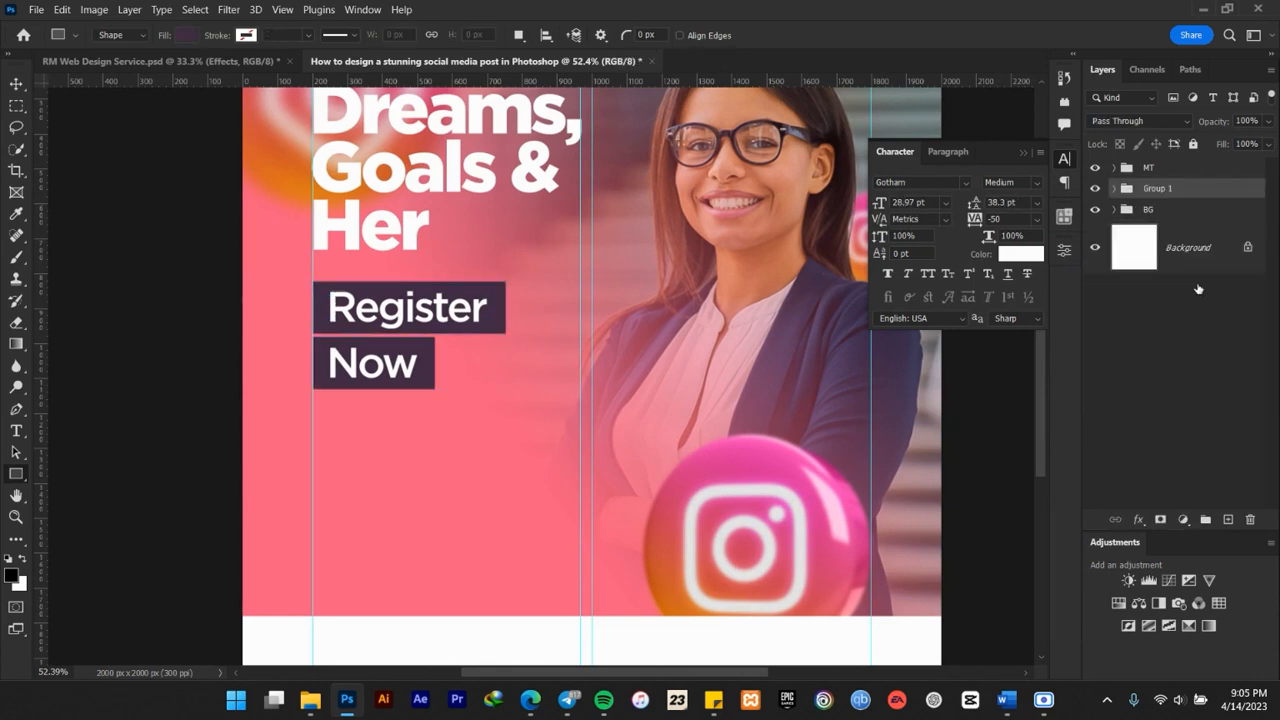
double_click(1158, 190)
key(ctrl+v)
key(Return)
Draw a black rectangle about 551 x 85 px below the "Now" bar, starting at the left guide, directly above the BG group
click(1178, 216)
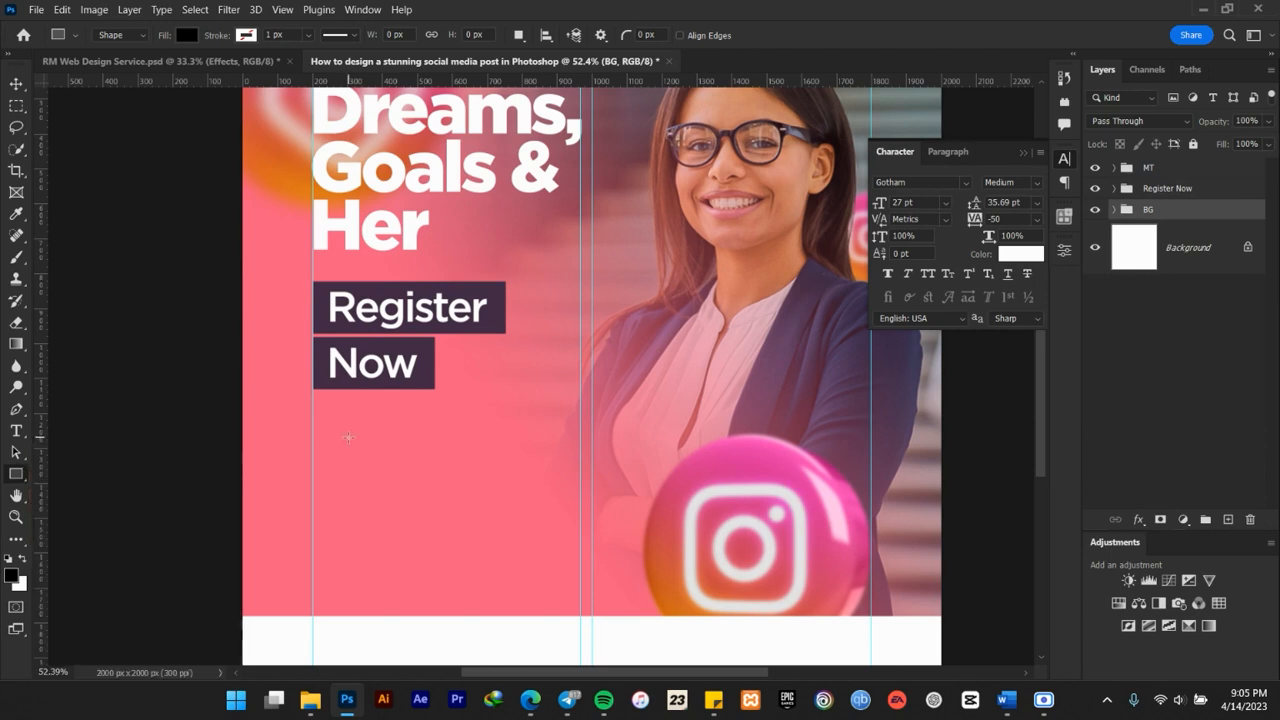
drag(313, 420, 505, 449)
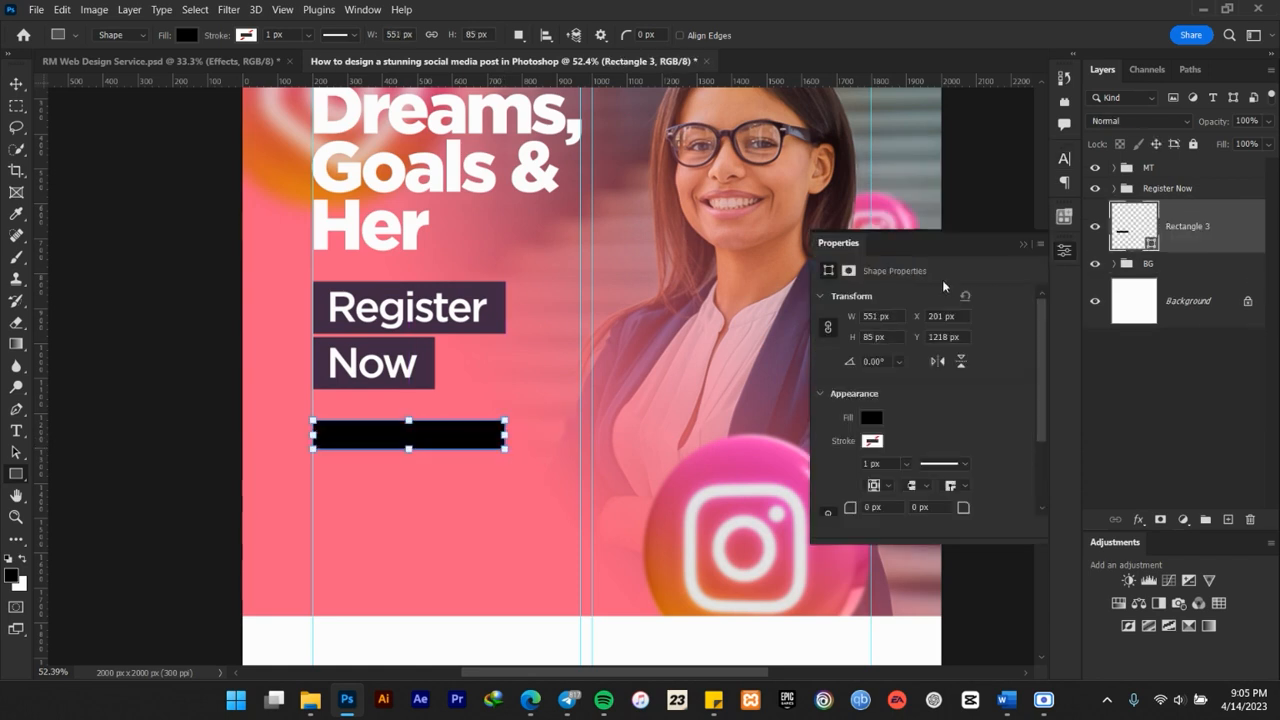
click(1023, 244)
key(v)
scroll(404, 462, up, 4)
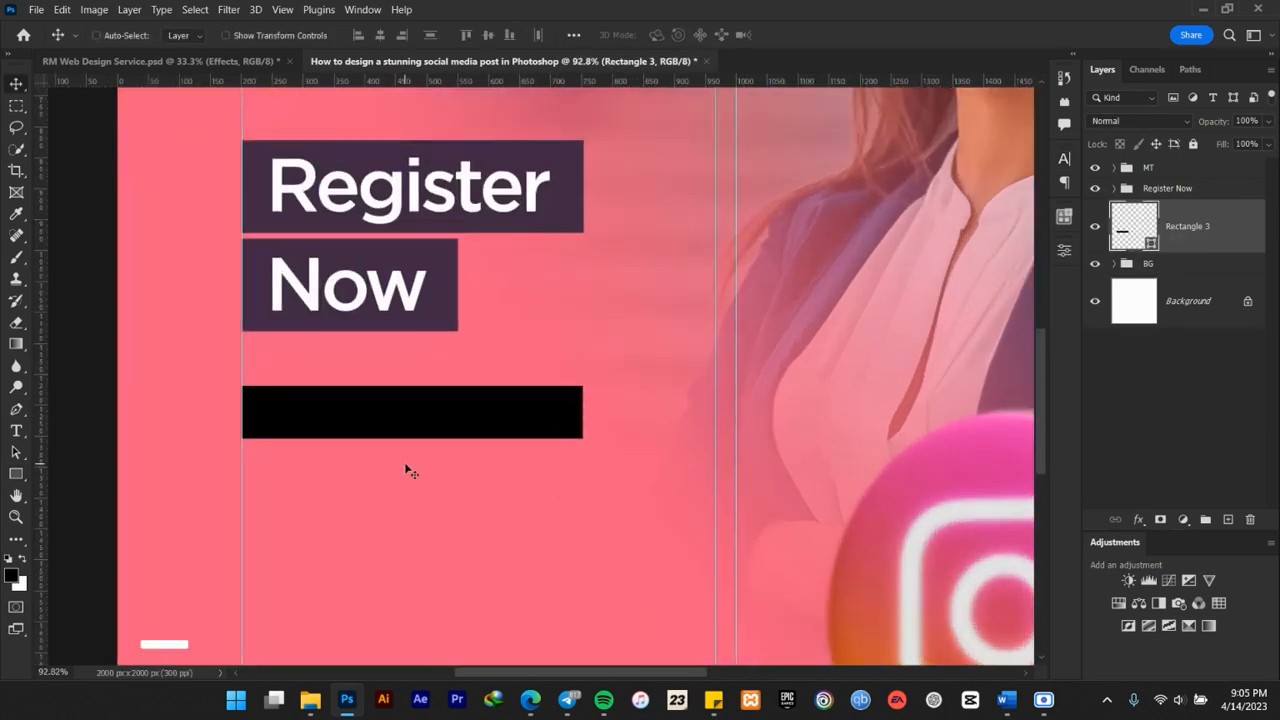
Stretch the black rectangle below the "Now" bar downward to about 115% of its height
key(ctrl+t)
drag(411, 438, 411, 446)
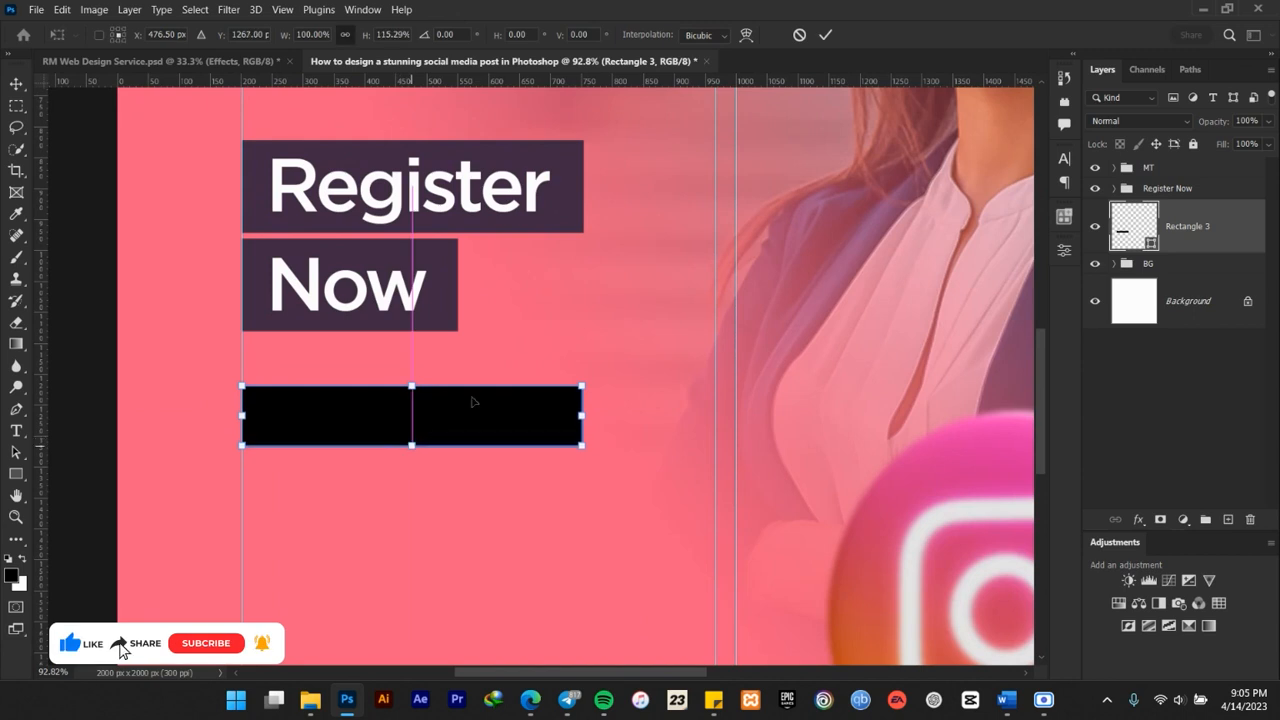
click(825, 34)
Duplicate the black rectangle layer and stretch the lower copy downward to nearly four times its height, keeping its width
scroll(595, 348, down, 3)
scroll(530, 414, down, 2)
drag(530, 414, 543, 327)
key(ctrl+j)
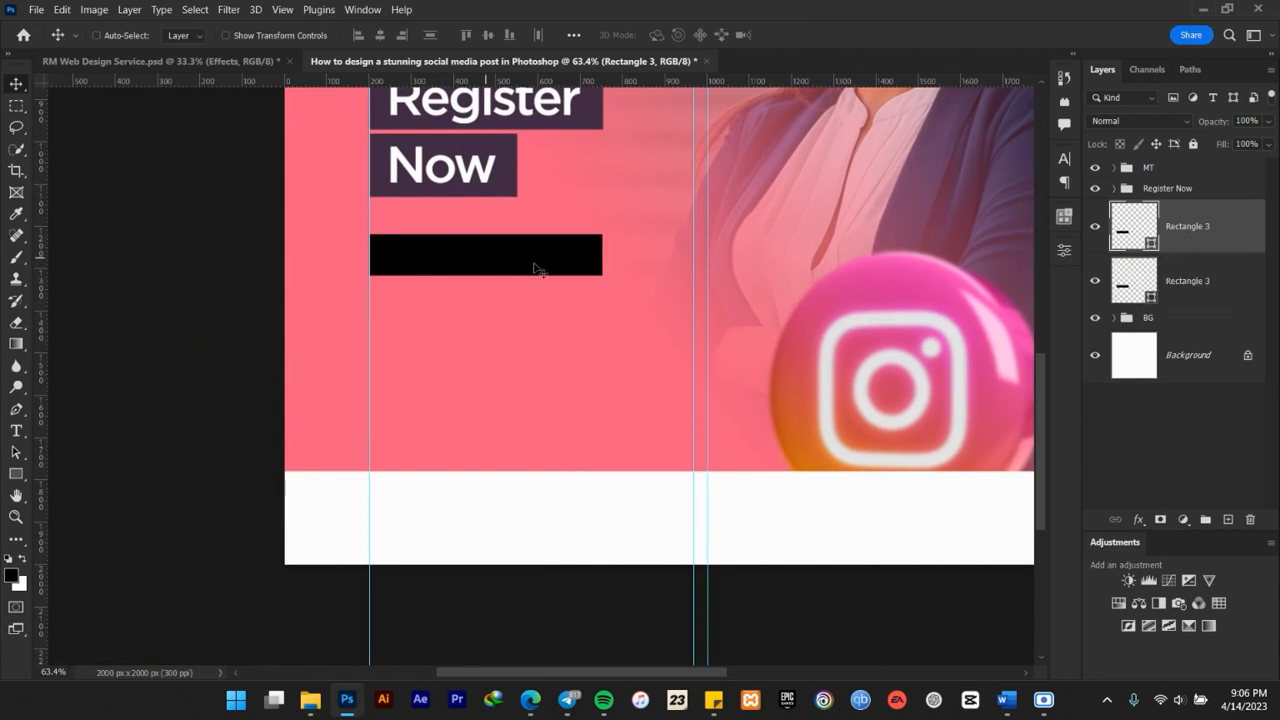
click(1205, 280)
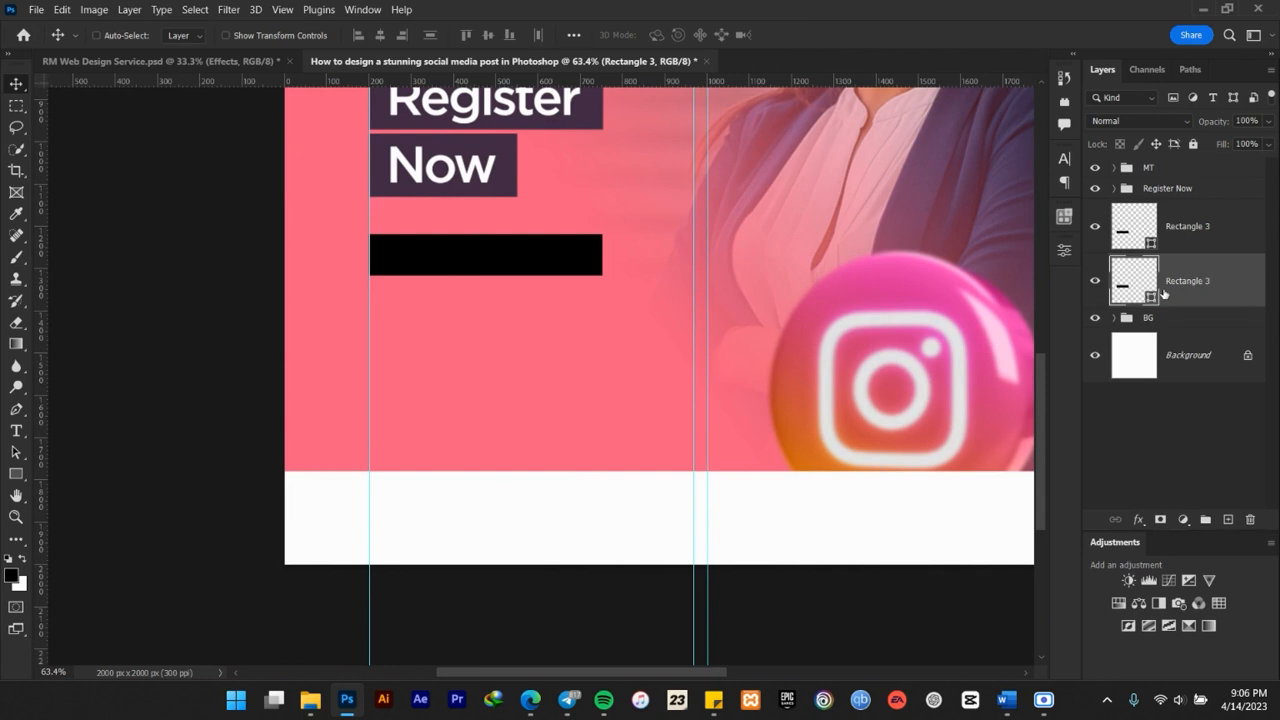
click(476, 266)
key(ctrl+t)
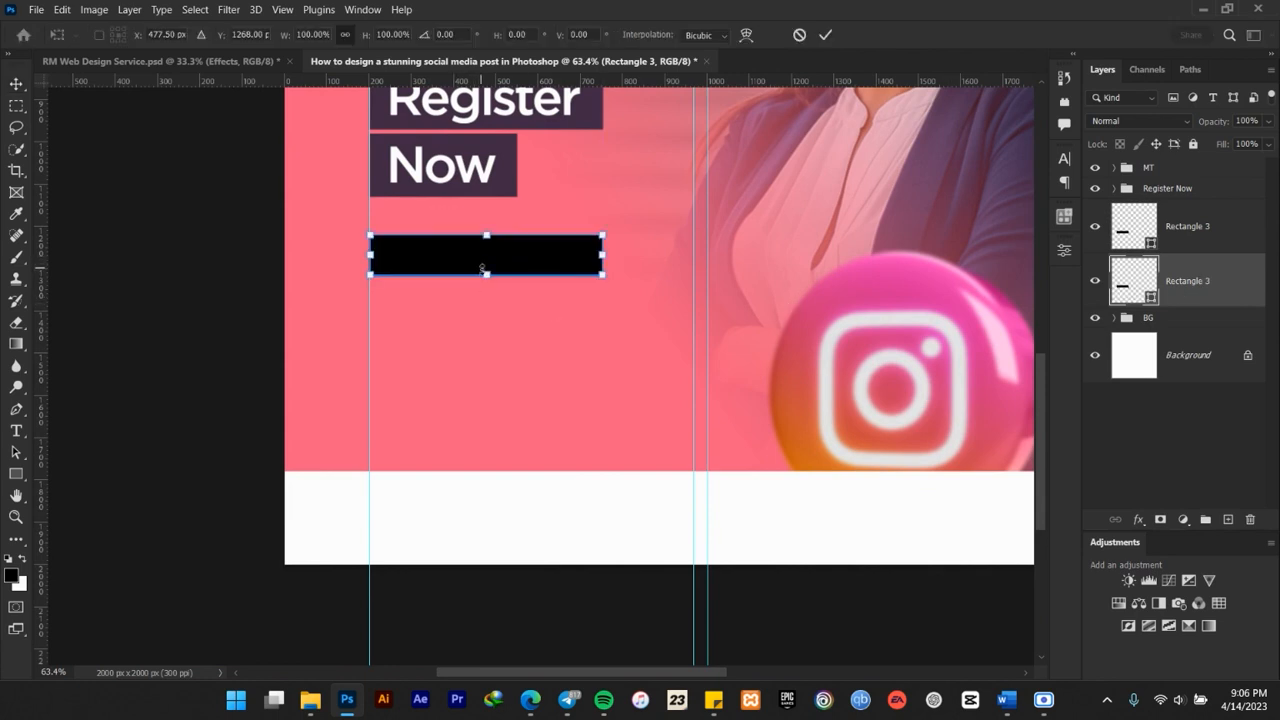
drag(487, 275, 486, 391)
click(824, 36)
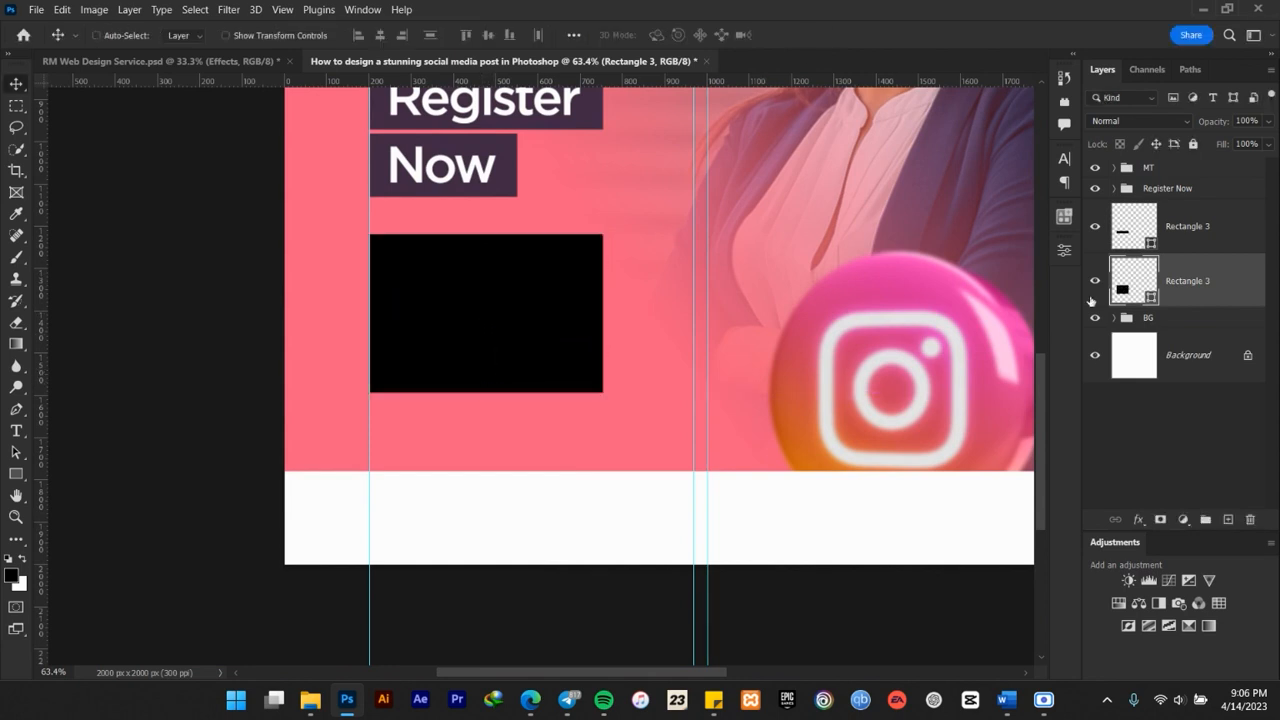
Recolour the upper, short rectangle to #422a45 by sampling the purple bar behind "Now"
click(1150, 246)
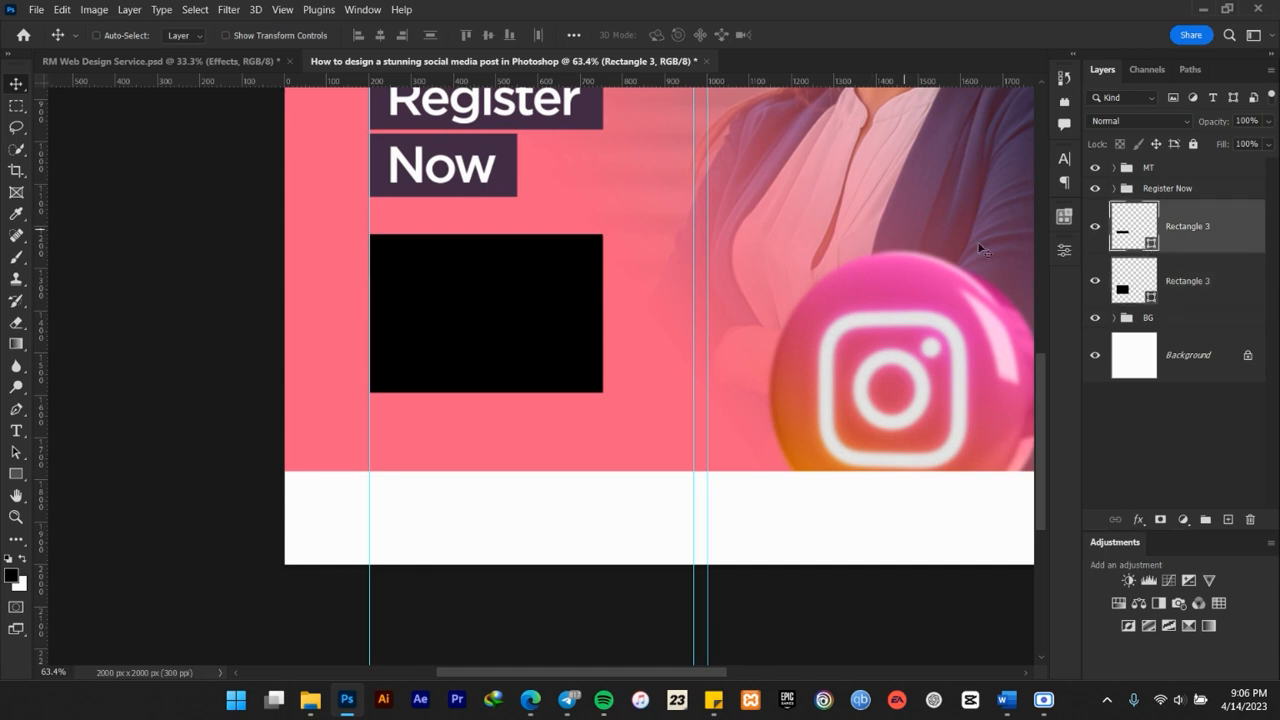
double_click(1152, 245)
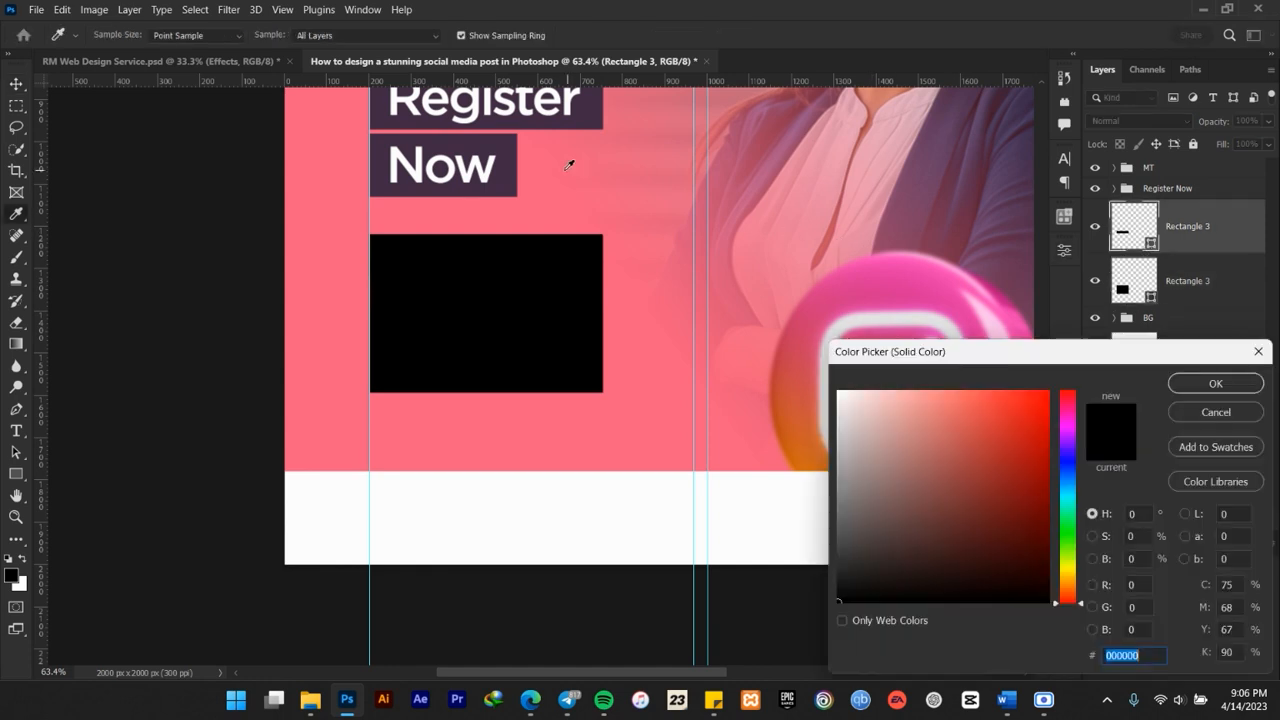
click(485, 138)
click(1205, 383)
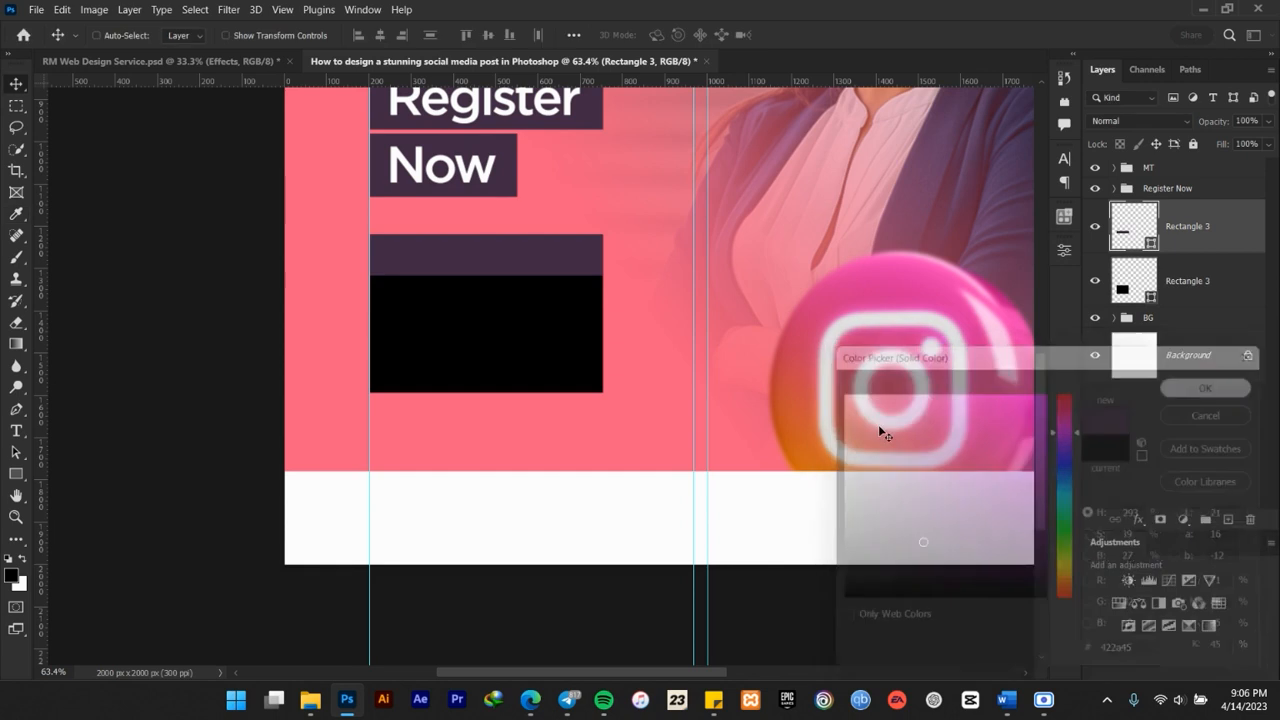
Set the fill of the large black rectangle's layer to 0%
scroll(466, 333, up, 2)
click(1185, 281)
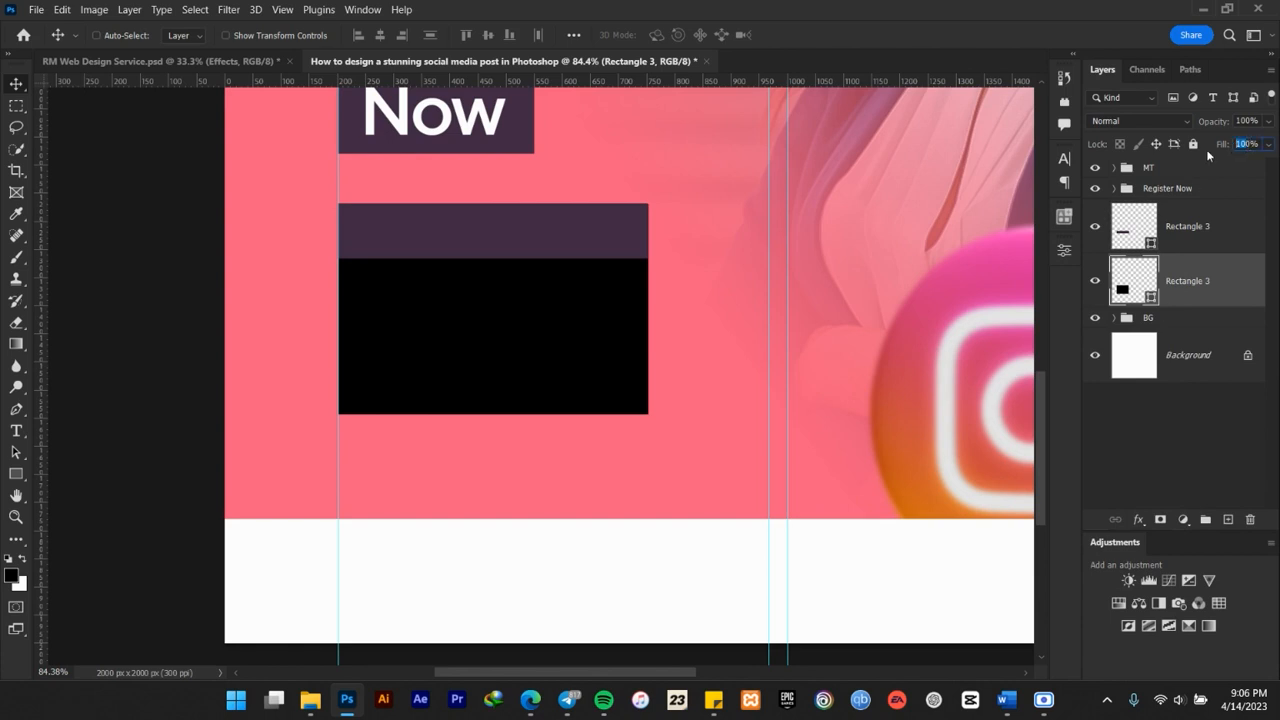
text(0)
key(Return)
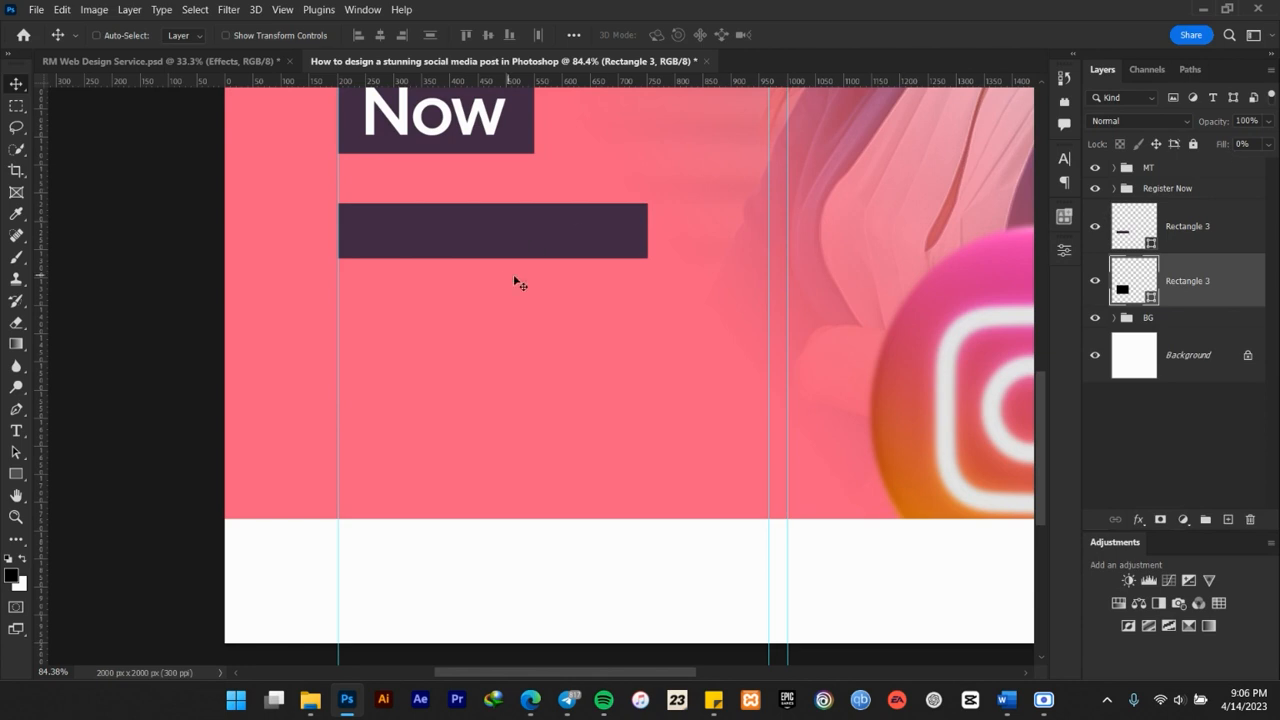
Add a white 8 px stroke positioned inside the edge of the large unfilled rectangle
click(1139, 519)
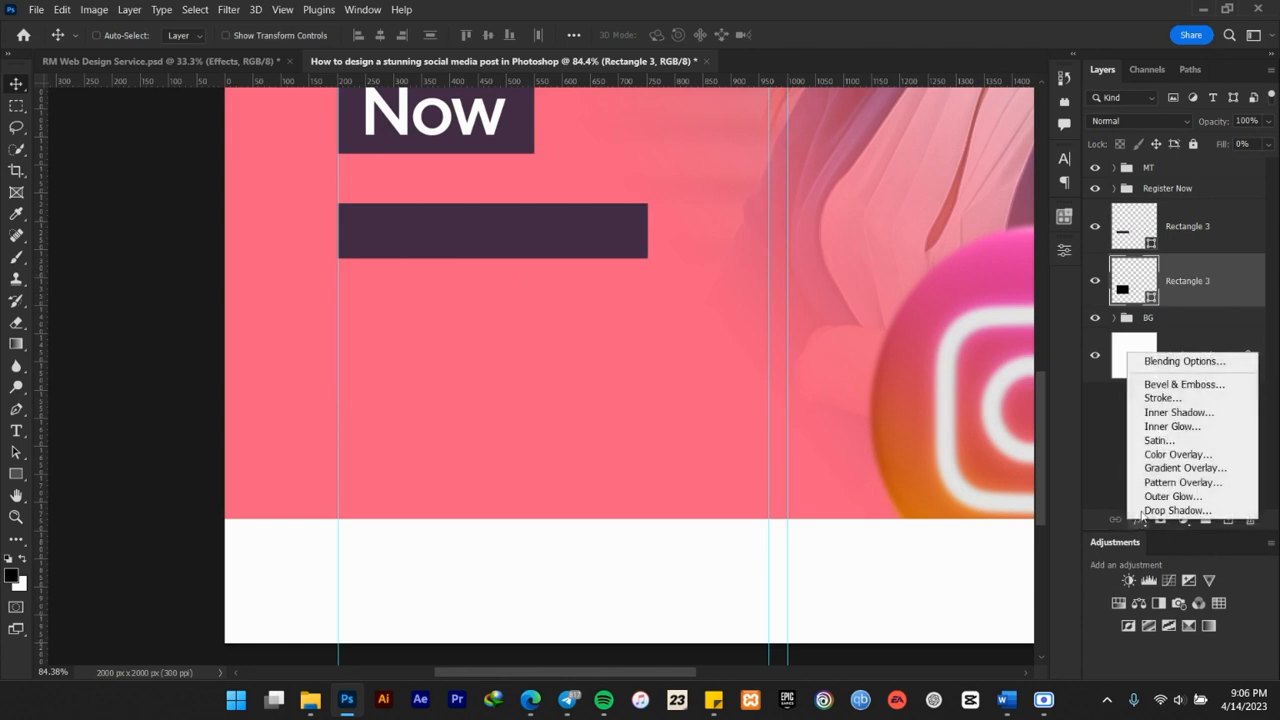
click(1165, 398)
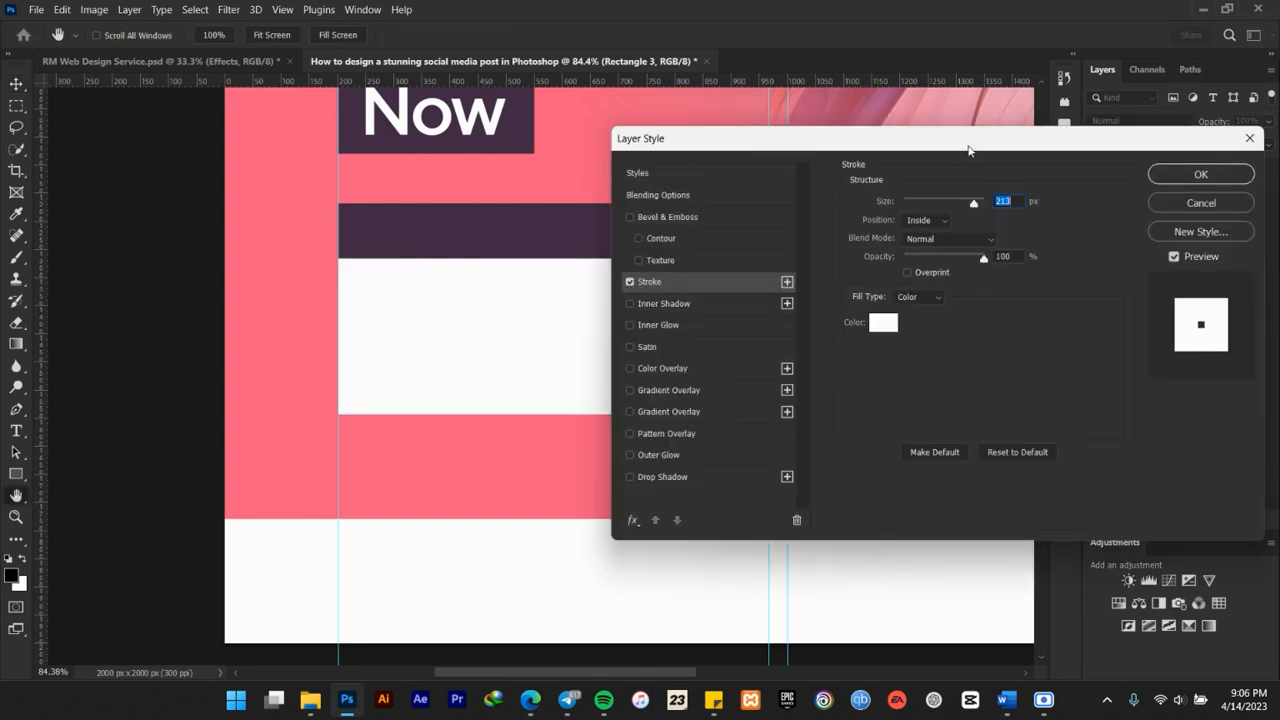
drag(973, 206, 921, 204)
click(928, 219)
click(935, 179)
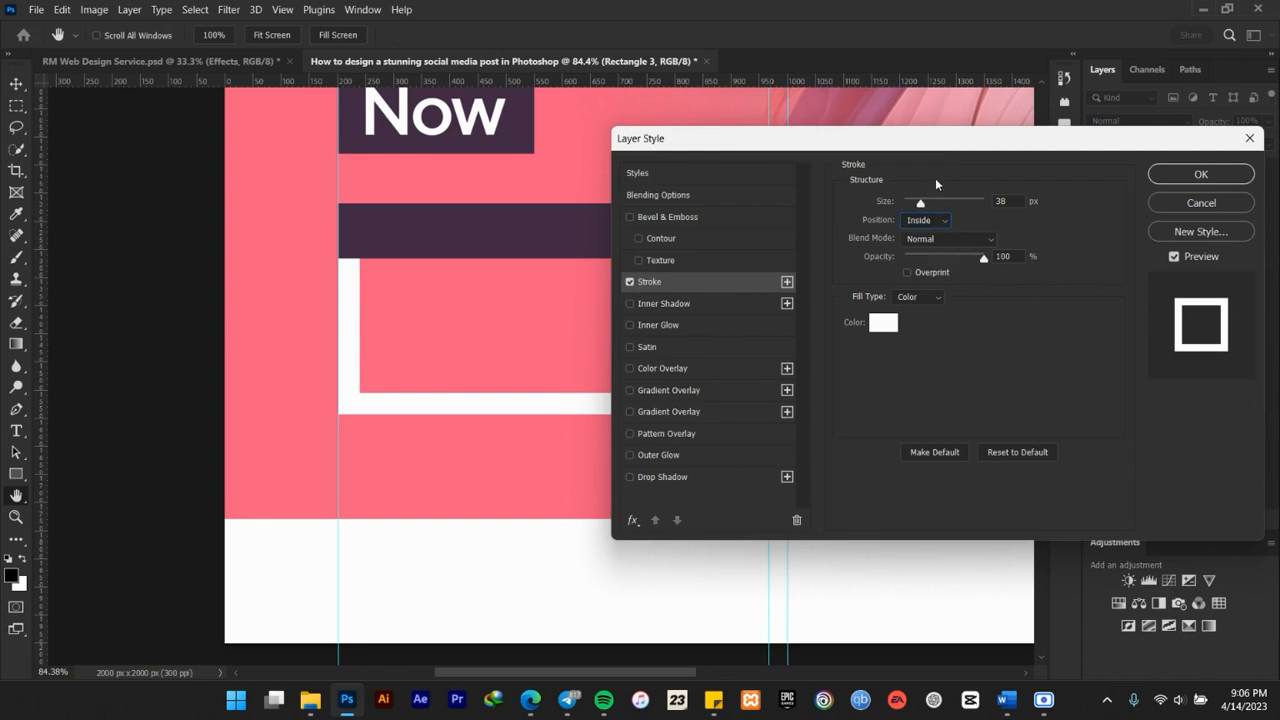
drag(922, 206, 911, 205)
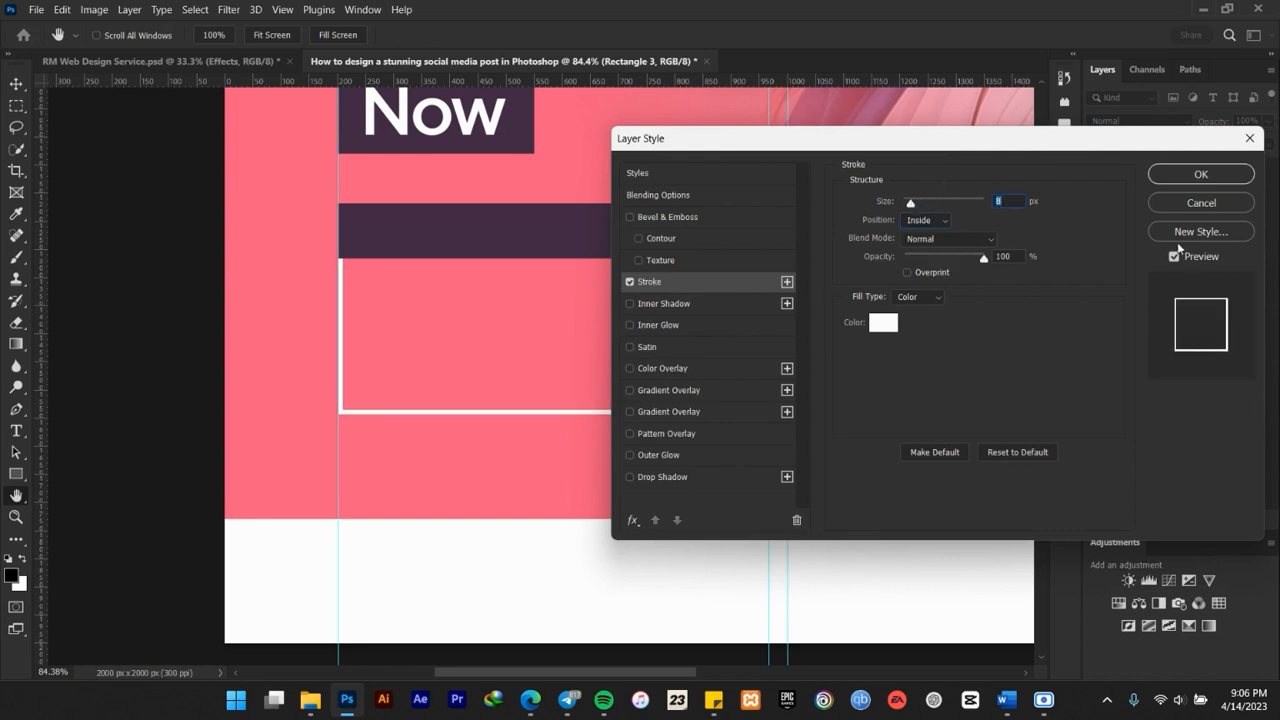
click(1201, 174)
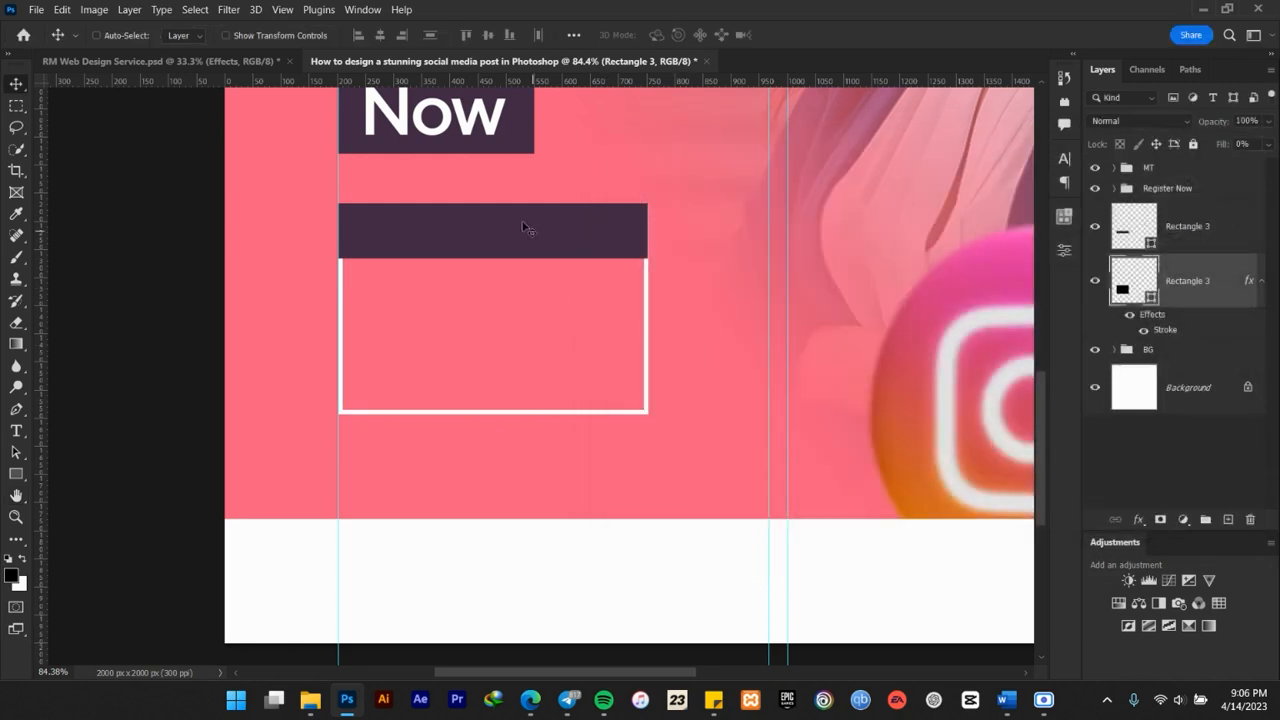
Try a 5 px stroke size on the large rectangle and set it back to 8 px
scroll(571, 260, down, 2)
scroll(587, 248, up, 2)
double_click(1165, 330)
text(5)
drag(1064, 144, 1058, 253)
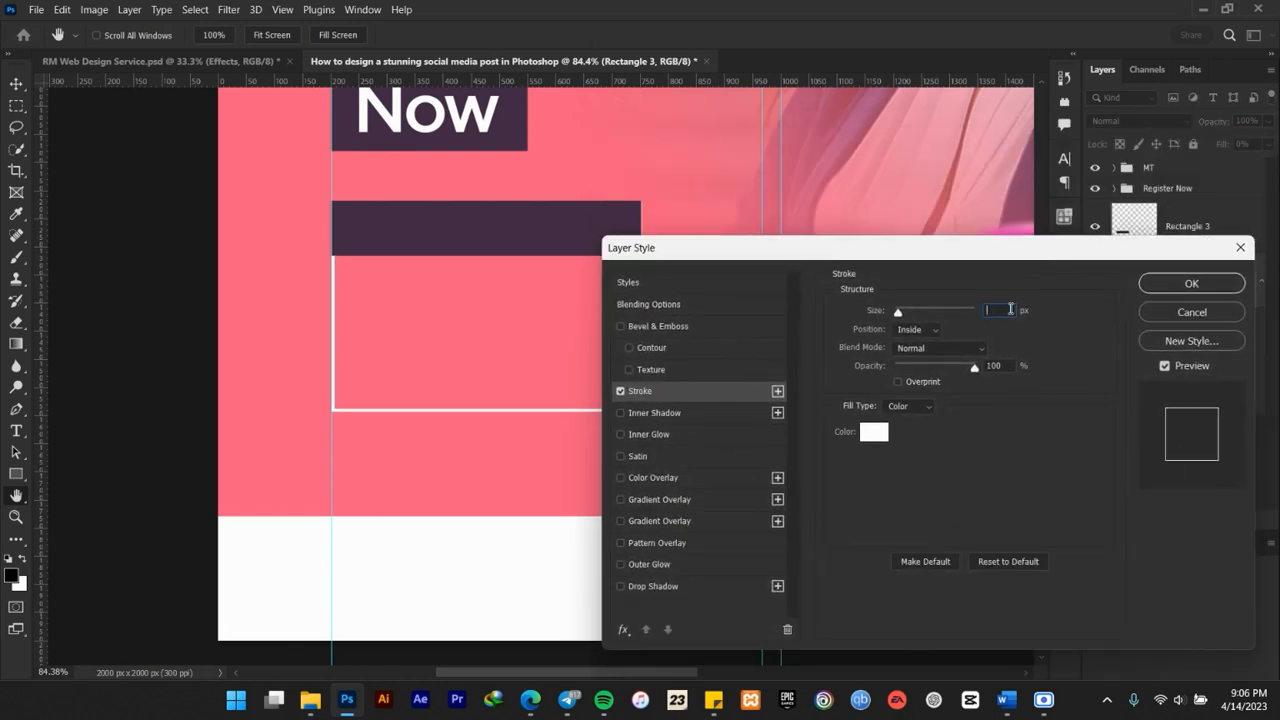
text(8)
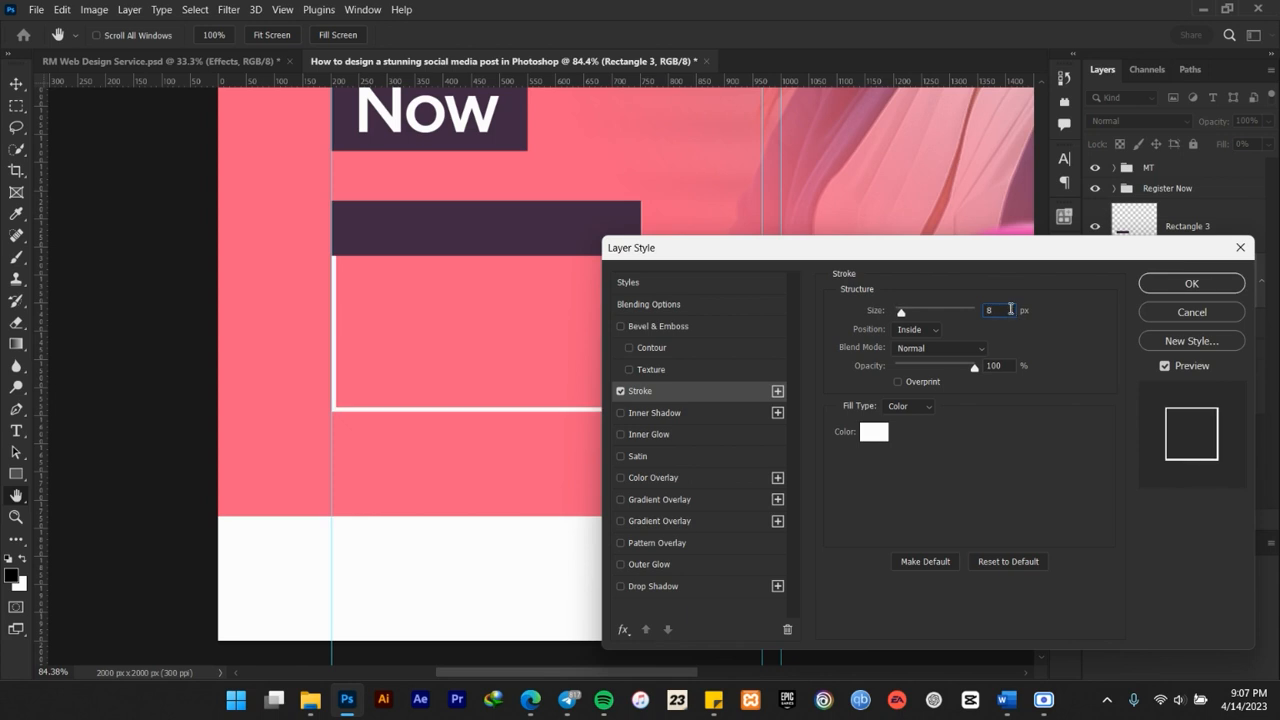
click(1191, 286)
Narrow the outlined rectangle to 99.82% width so its right edge lines up with the purple bar above
scroll(690, 260, up, 5)
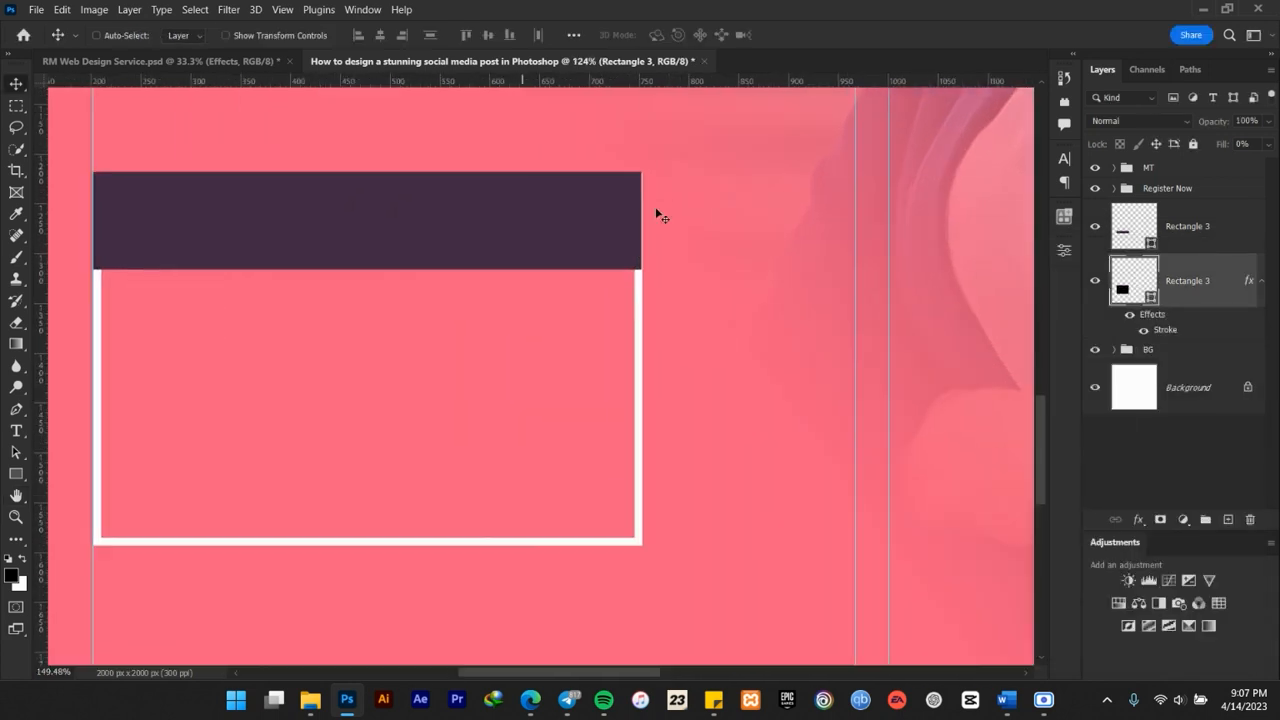
scroll(617, 218, up, 2)
key(ctrl+t)
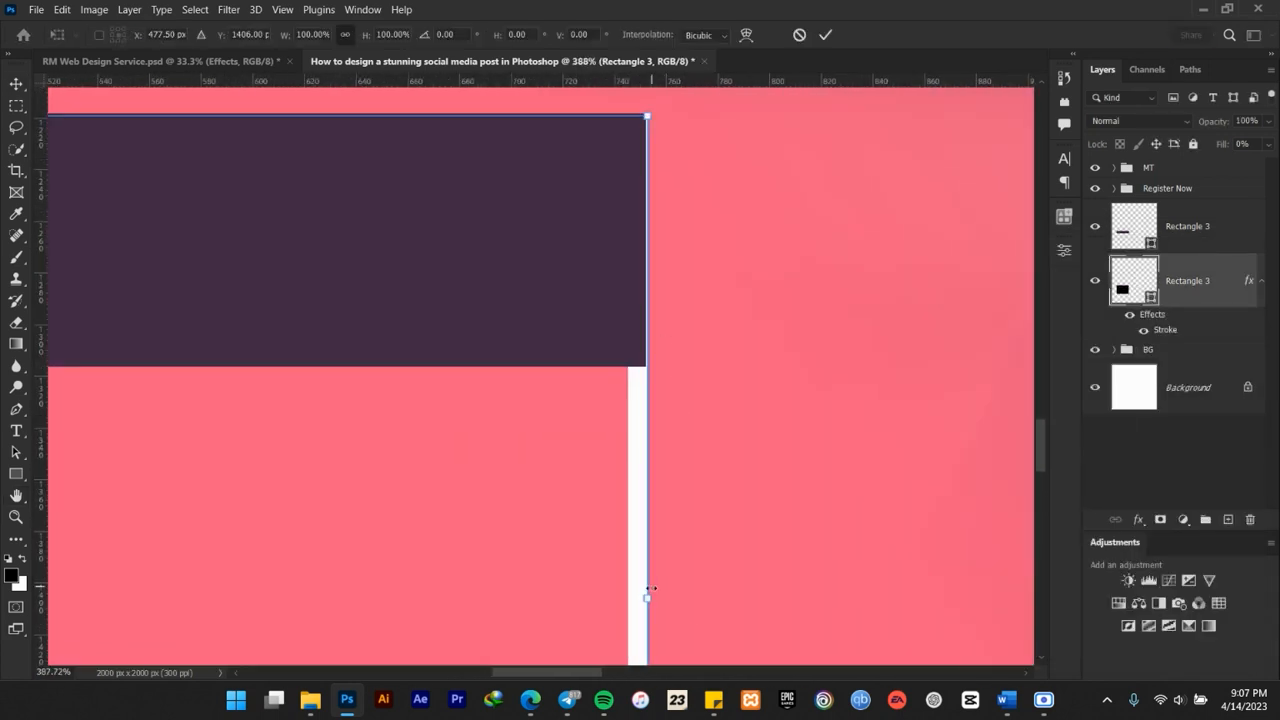
drag(647, 595, 645, 595)
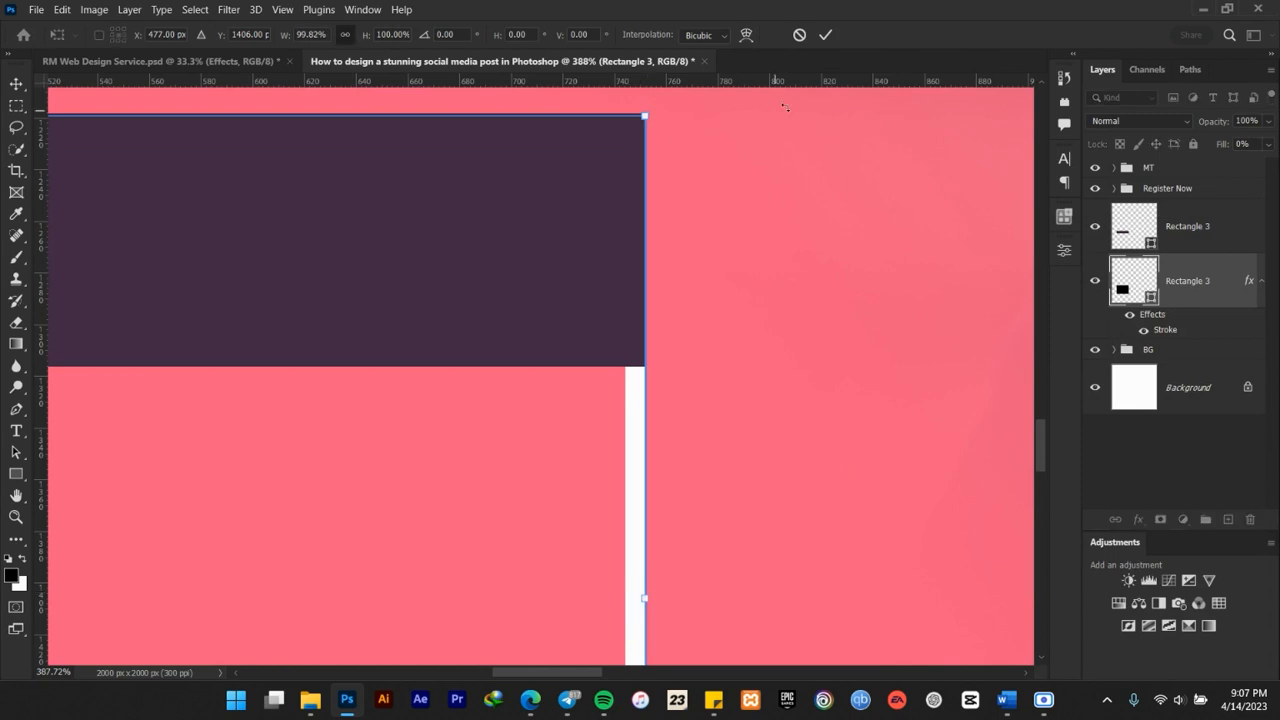
click(827, 36)
scroll(790, 226, down, 7)
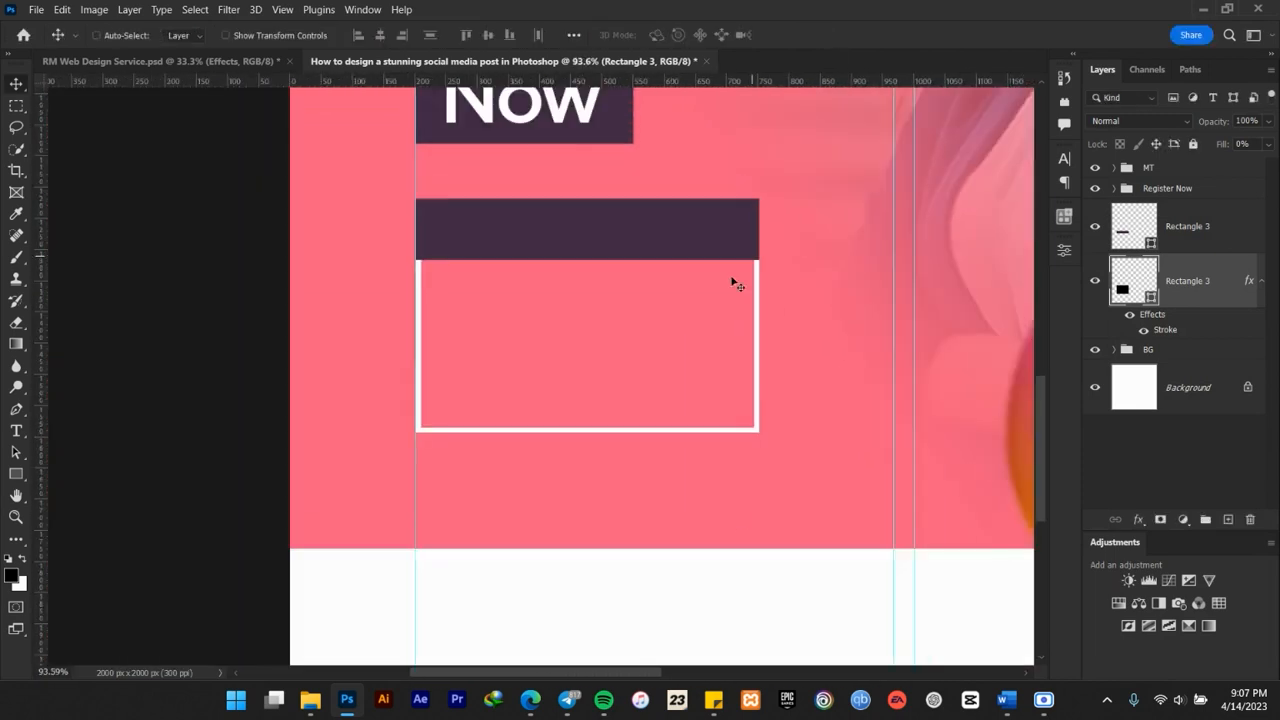
Save the document
scroll(722, 296, down, 3)
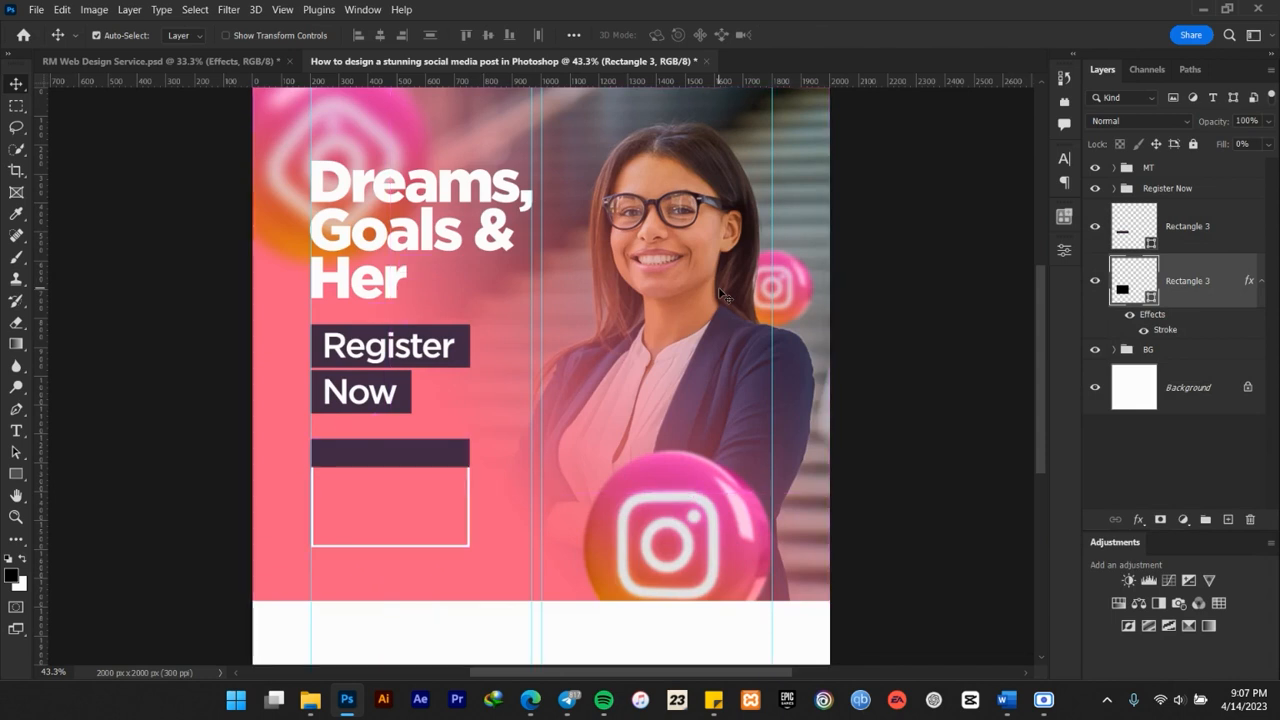
key(ctrl+s)
click(1159, 621)
Select both Rectangle 3 layers and collapse the lower one's effects list
scroll(296, 537, up, 5)
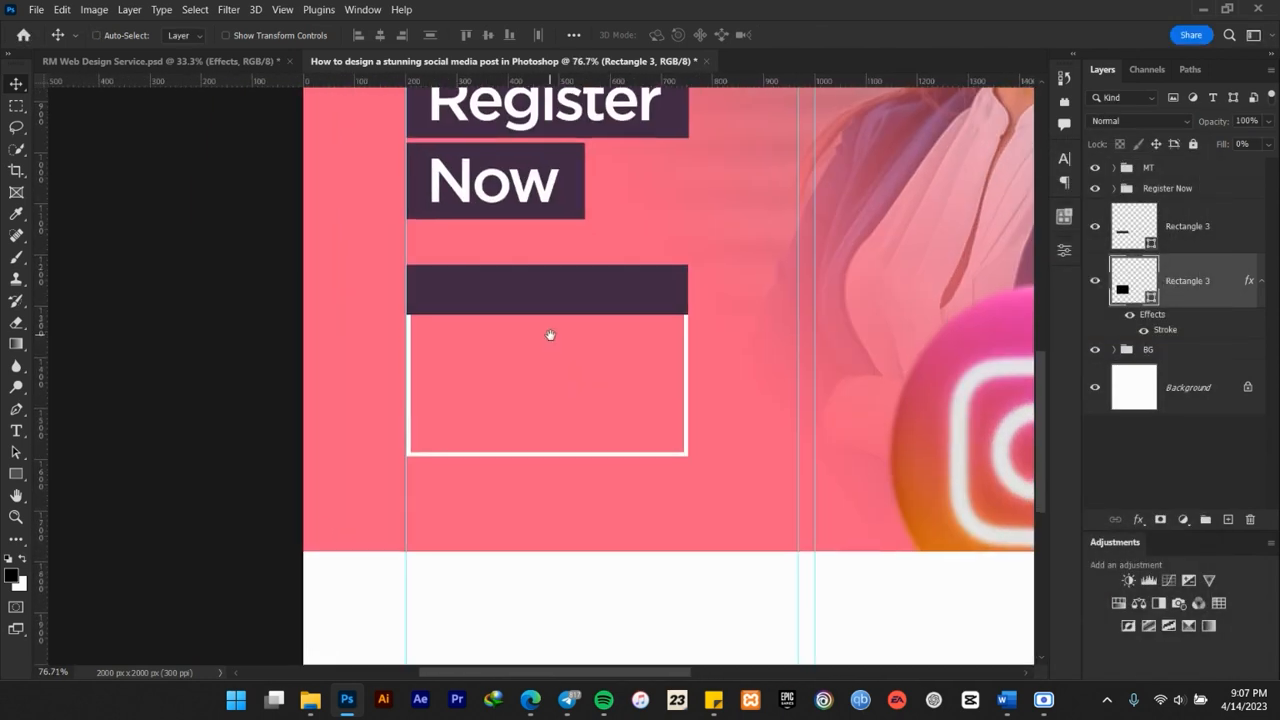
shift+click(1215, 232)
click(1260, 280)
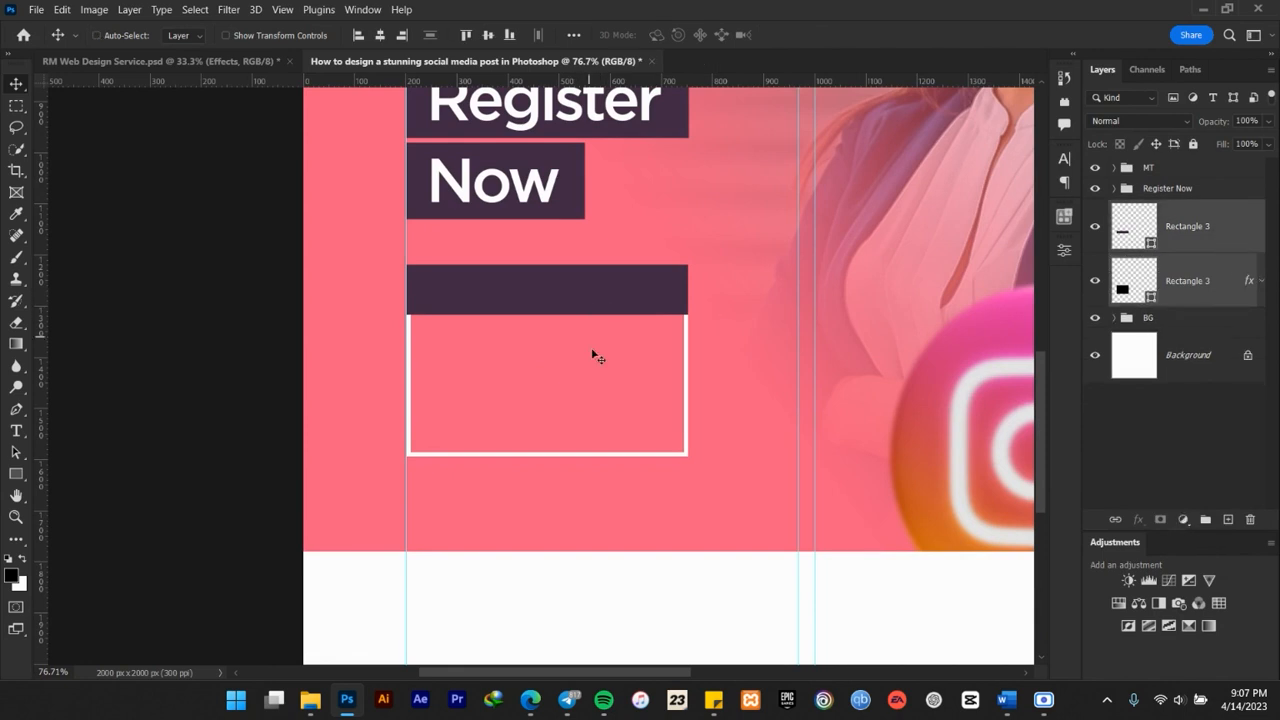
scroll(594, 380, down, 5)
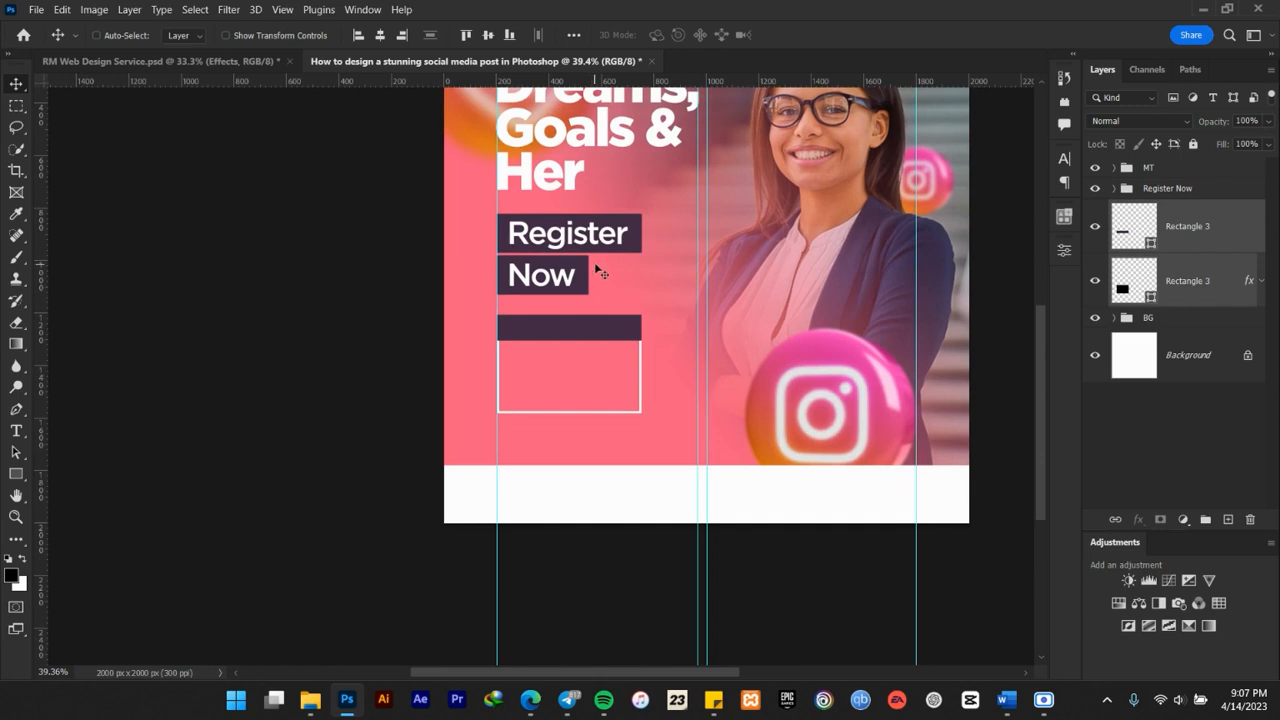
scroll(613, 313, up, 5)
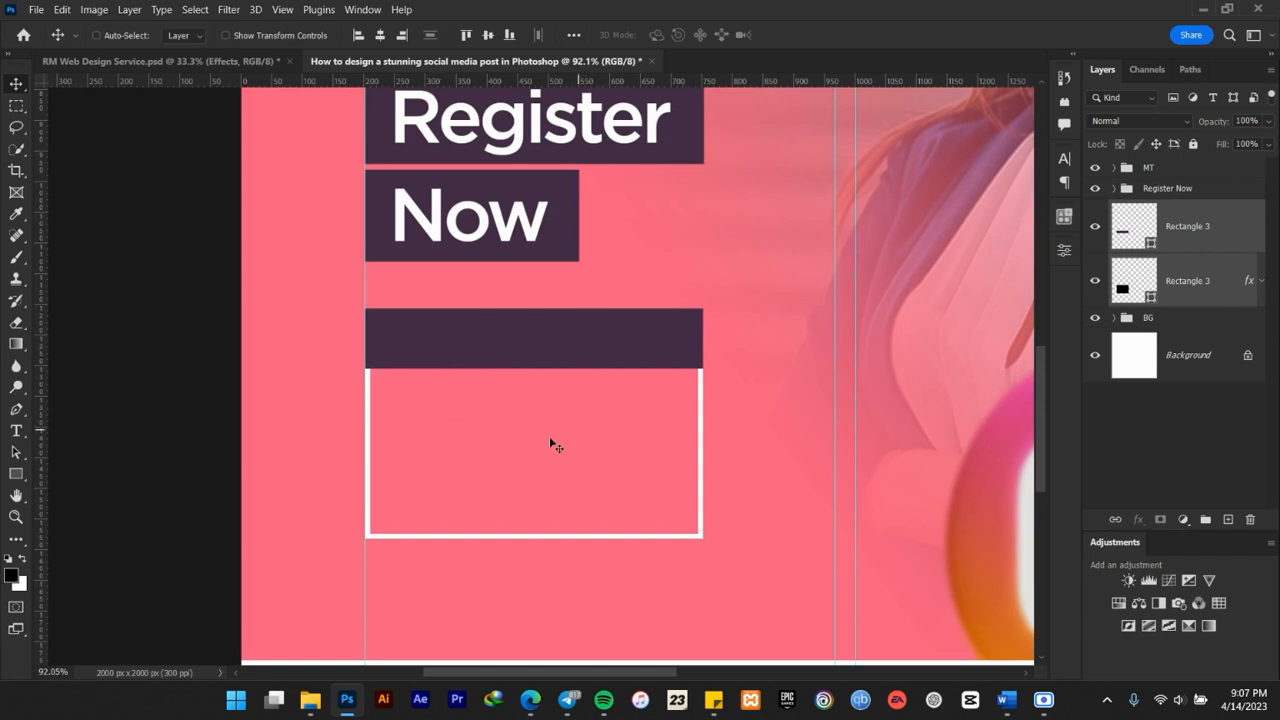
Copy "15th April, 2023" from the Word document and paste it as a new text layer in the Photoshop design
click(1007, 706)
drag(533, 408, 452, 408)
key(ctrl+c)
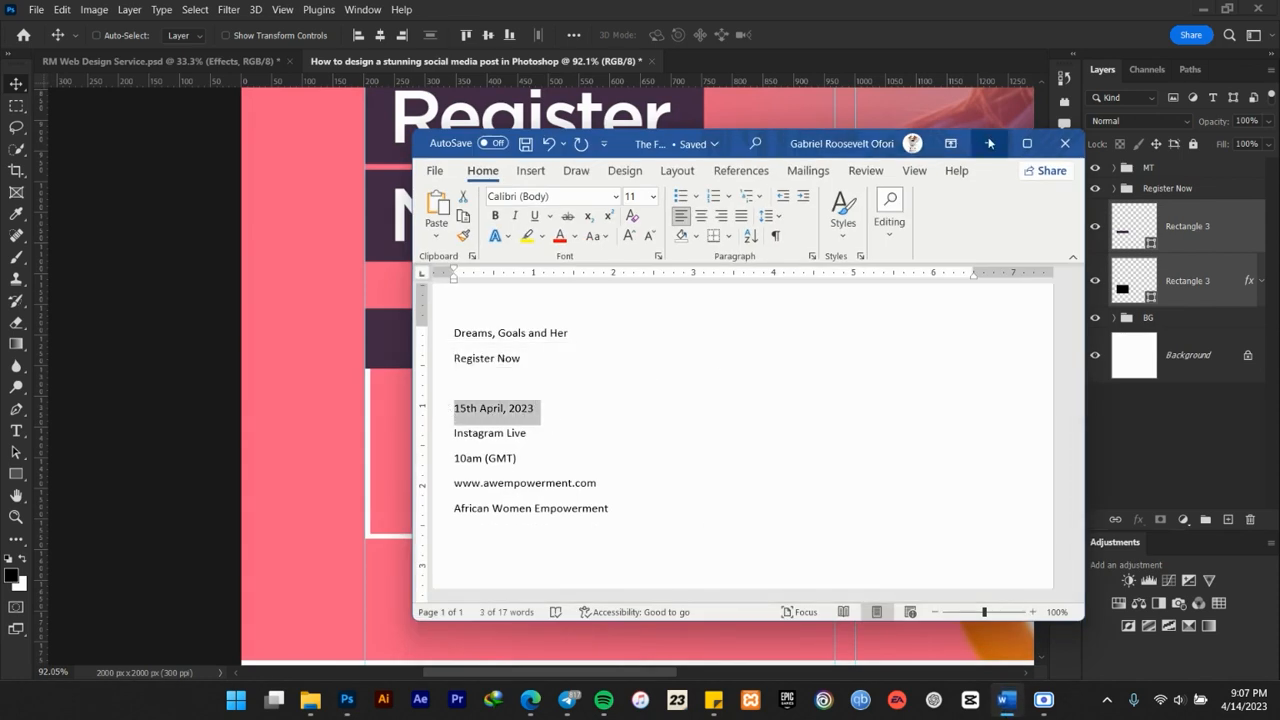
click(986, 143)
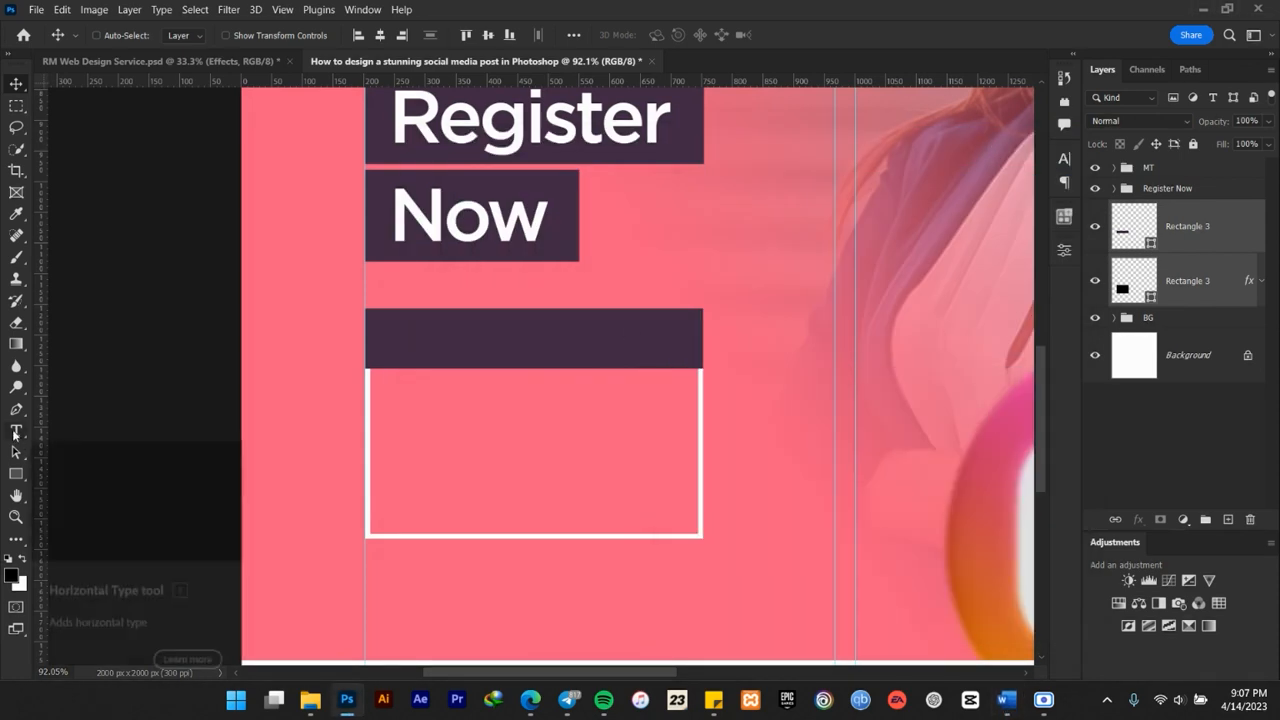
key(t)
click(705, 236)
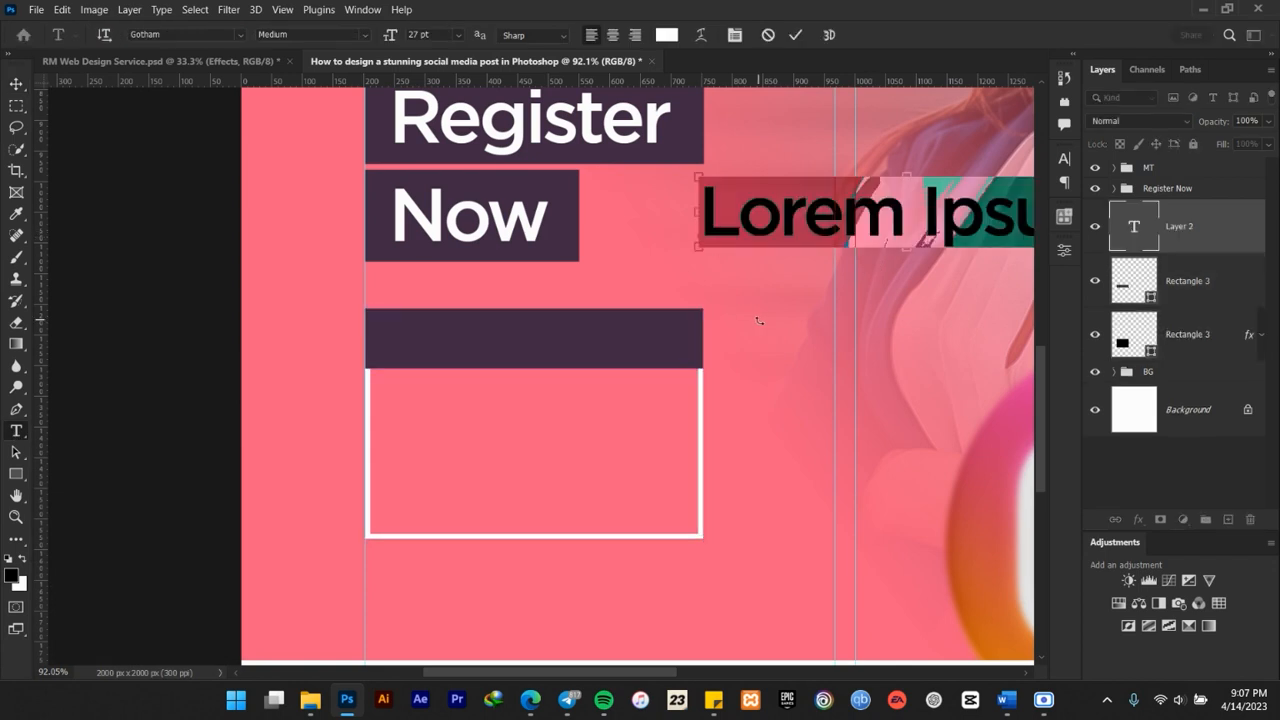
key(ctrl+v)
click(795, 35)
Move the date text onto the purple bar above the outlined box and scale it to about 59%
key(v)
drag(757, 216, 409, 371)
key(ctrl+t)
drag(847, 313, 766, 322)
mouse_move(688, 360)
mouse_down()
mouse_move(620, 355)
mouse_move(680, 356)
mouse_up()
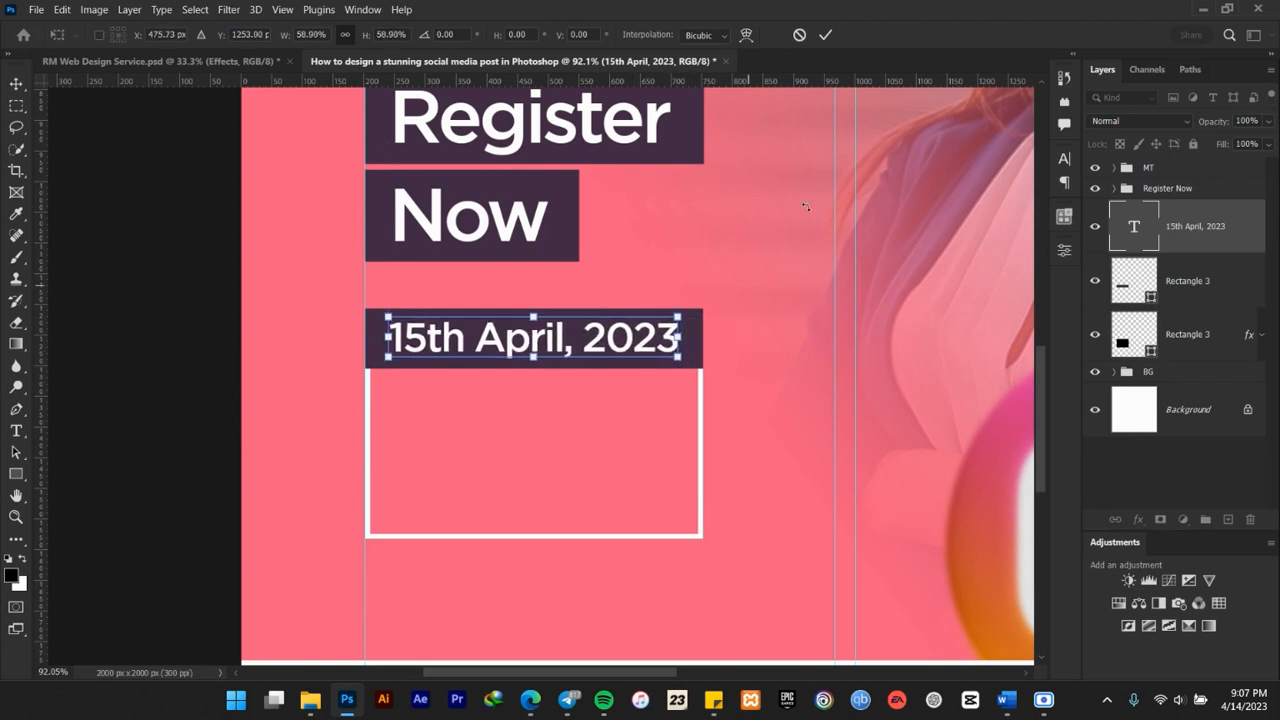
click(825, 35)
Align the date text to the vertical centre of its purple bar and leave only the text layer selected
scroll(509, 336, up, 4)
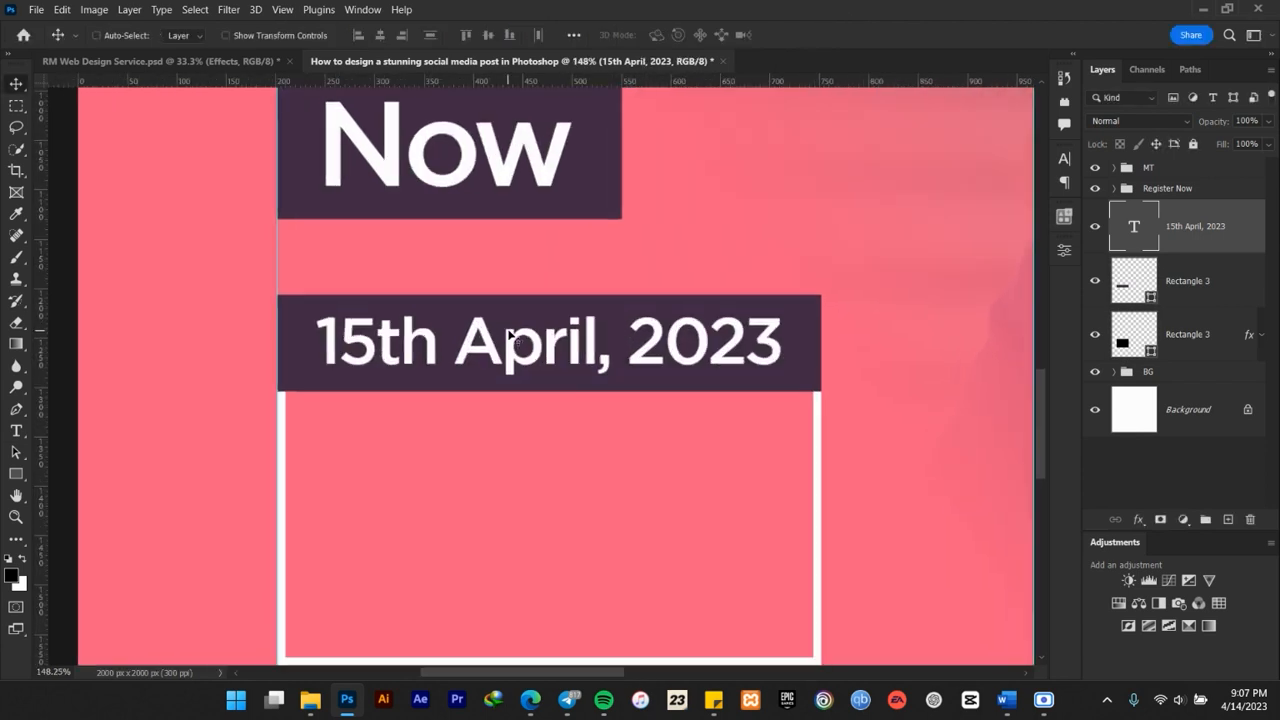
shift+click(1200, 280)
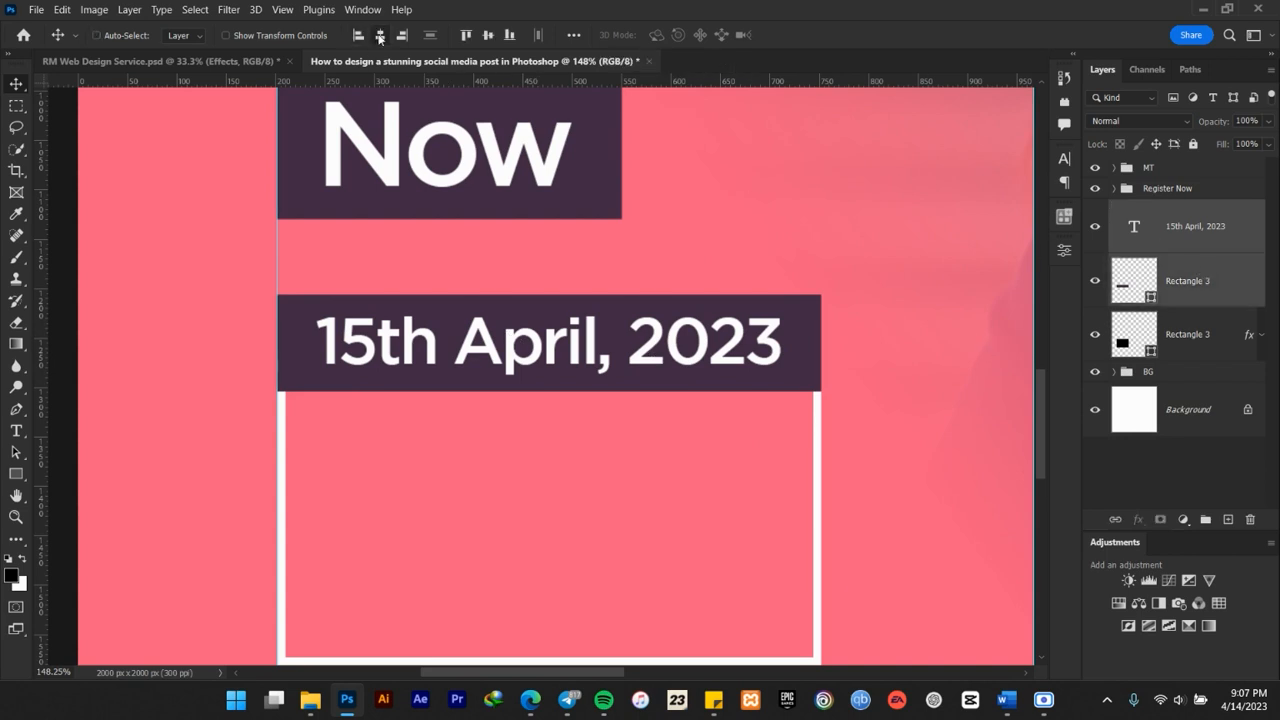
click(488, 35)
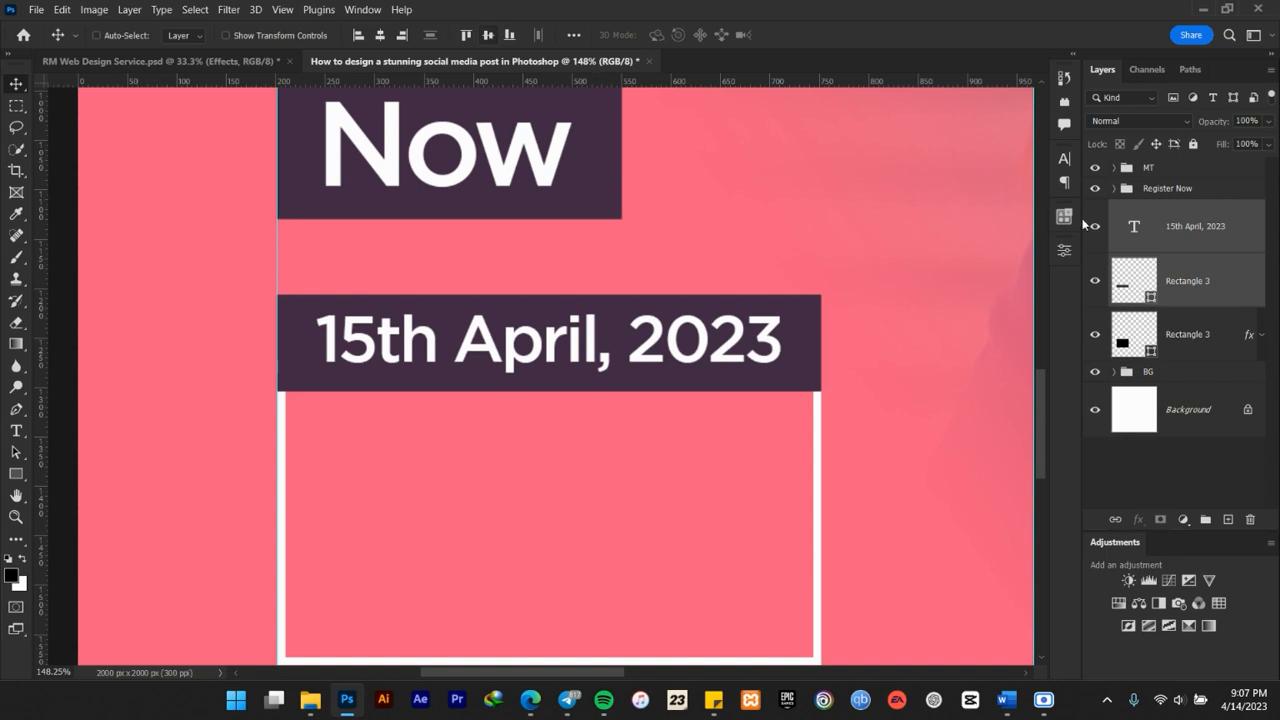
click(1218, 238)
scroll(658, 388, down, 4)
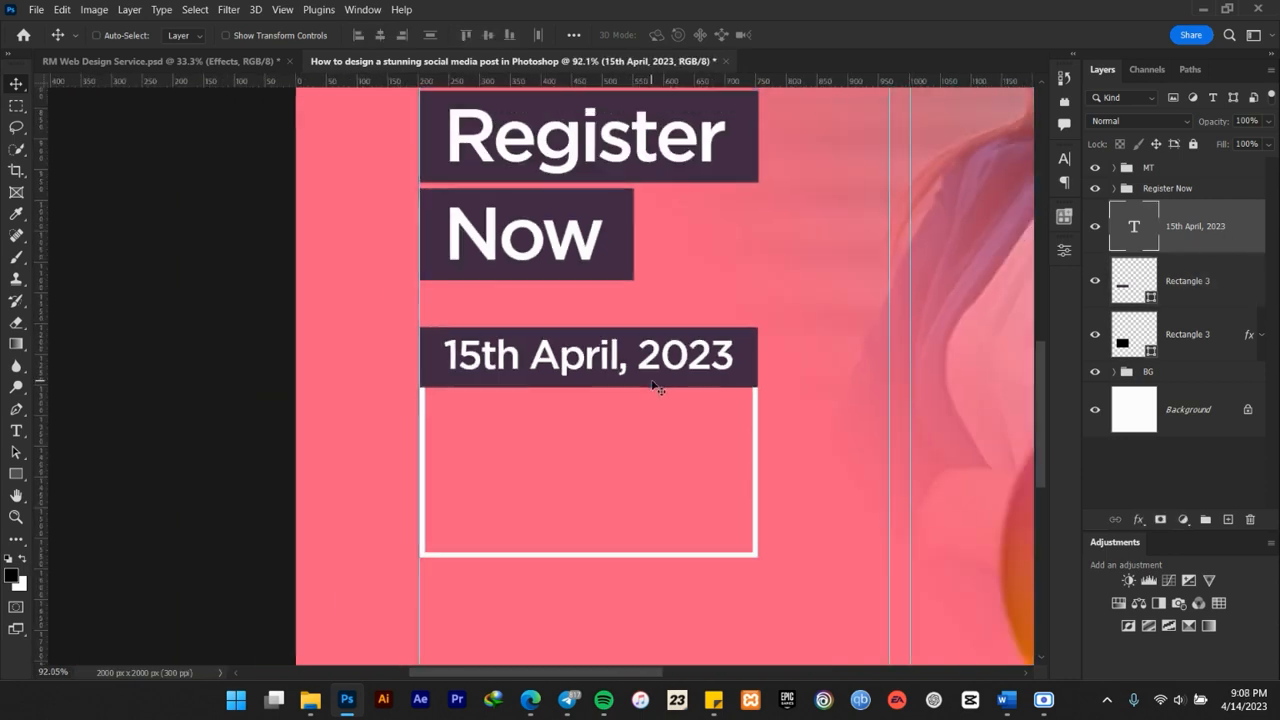
scroll(658, 388, down, 3)
scroll(636, 403, up, 2)
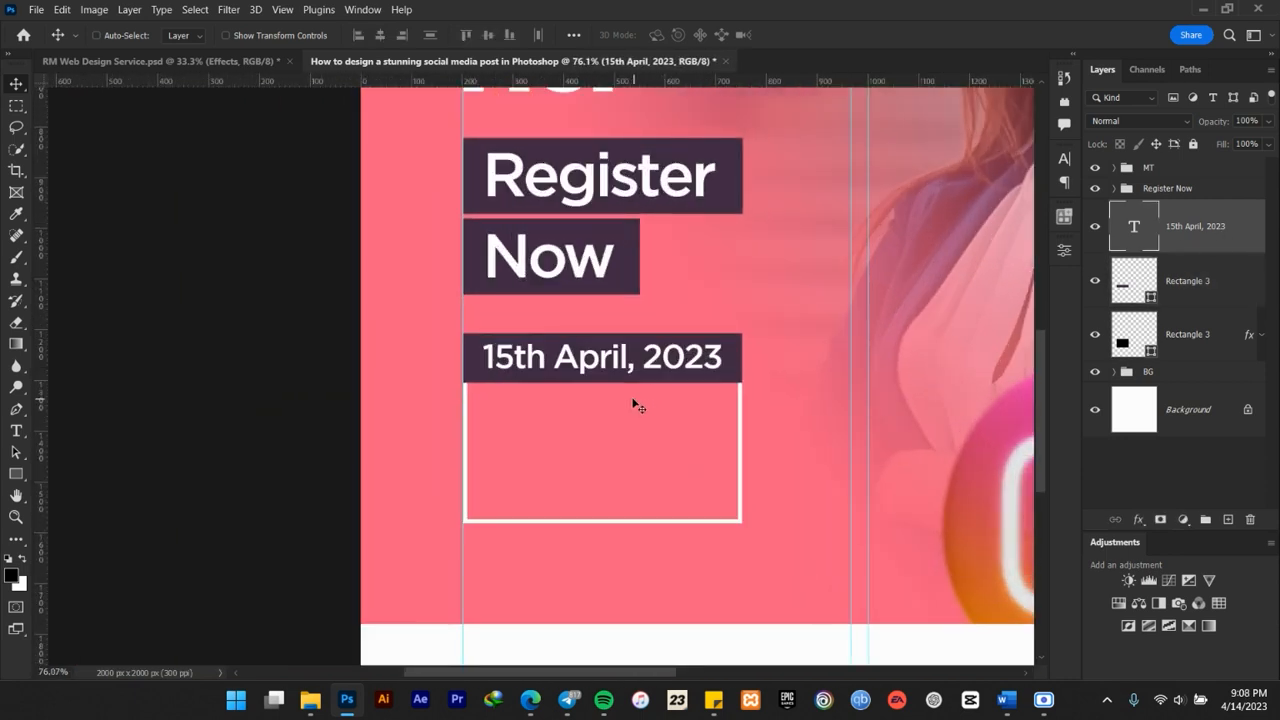
Duplicate the "15th April, 2023" text layer and move the copy straight down into the outlined box
scroll(636, 403, up, 3)
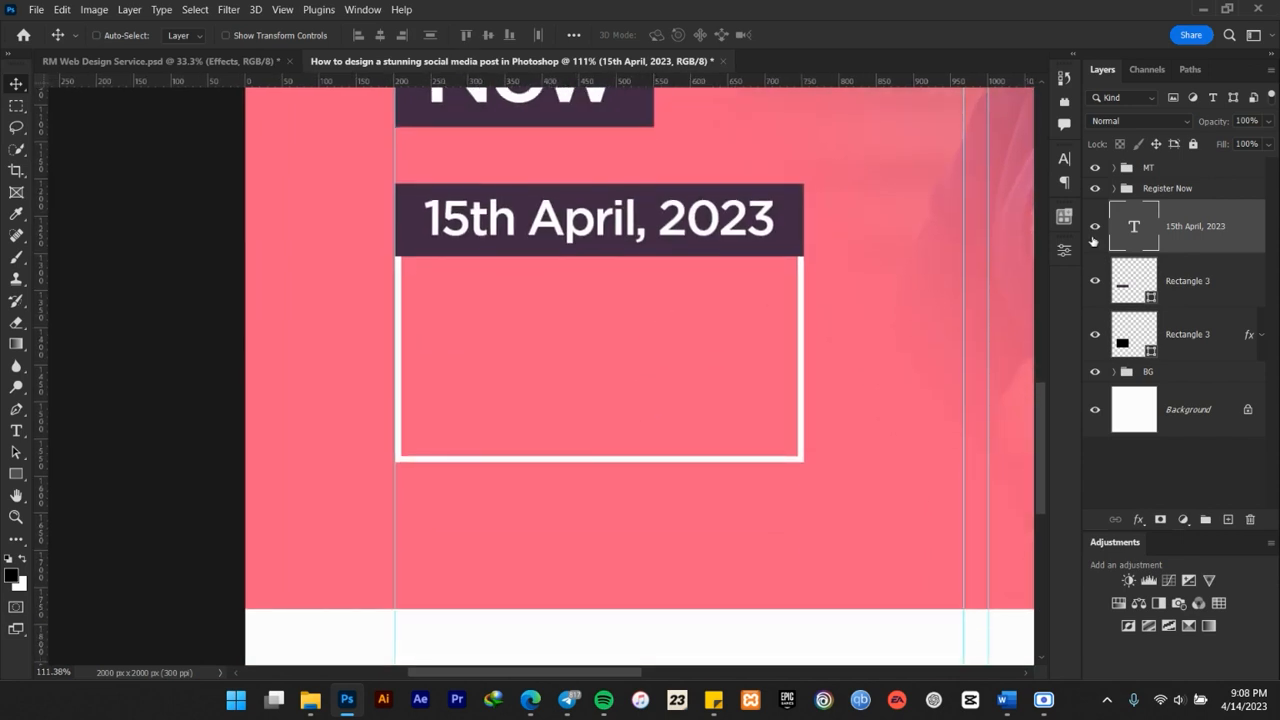
key(ctrl+j)
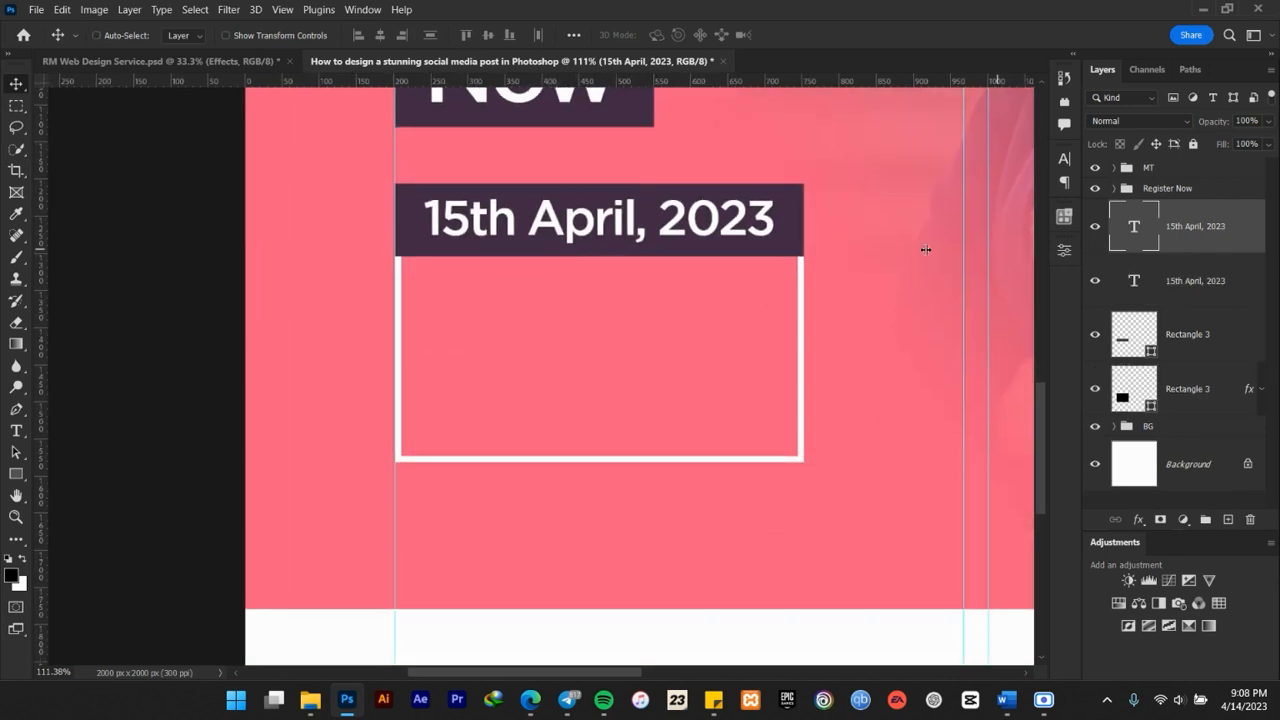
drag(624, 220, 624, 308)
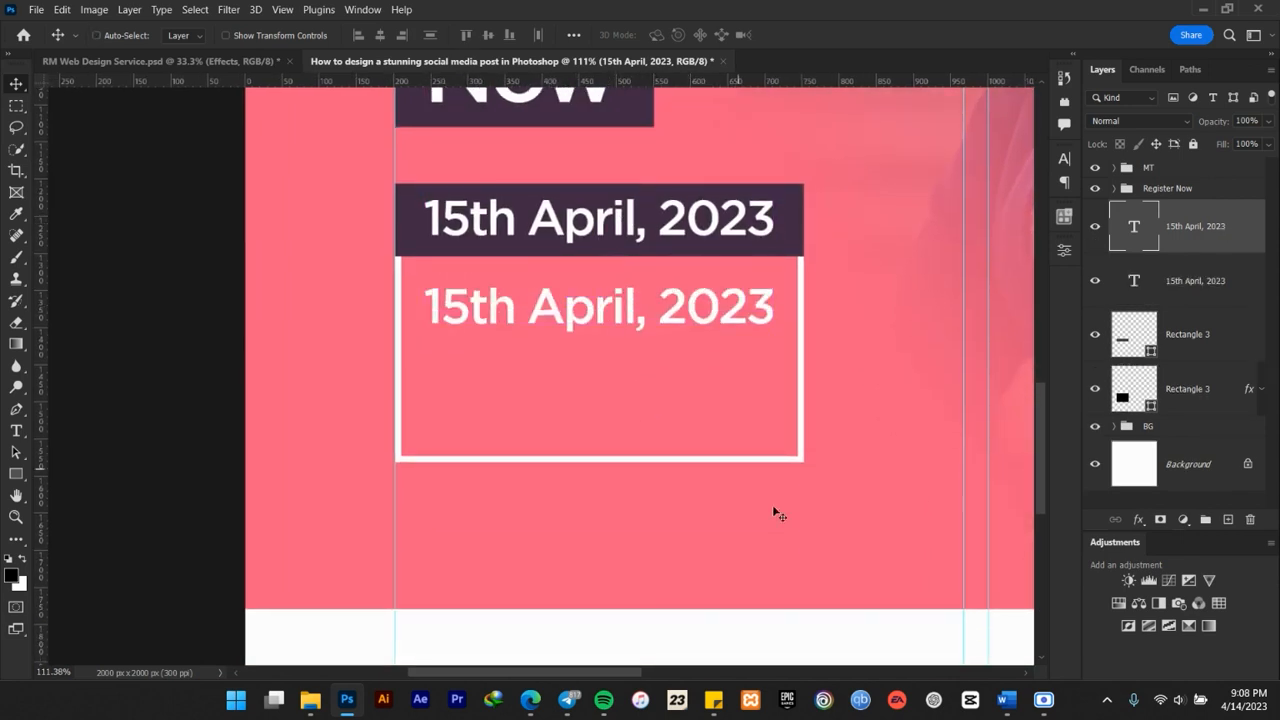
Replace the duplicated date text with "Instagram Live" and "10am (GMT)" copied from the Word document
click(1006, 699)
drag(453, 432, 526, 463)
key(ctrl+c)
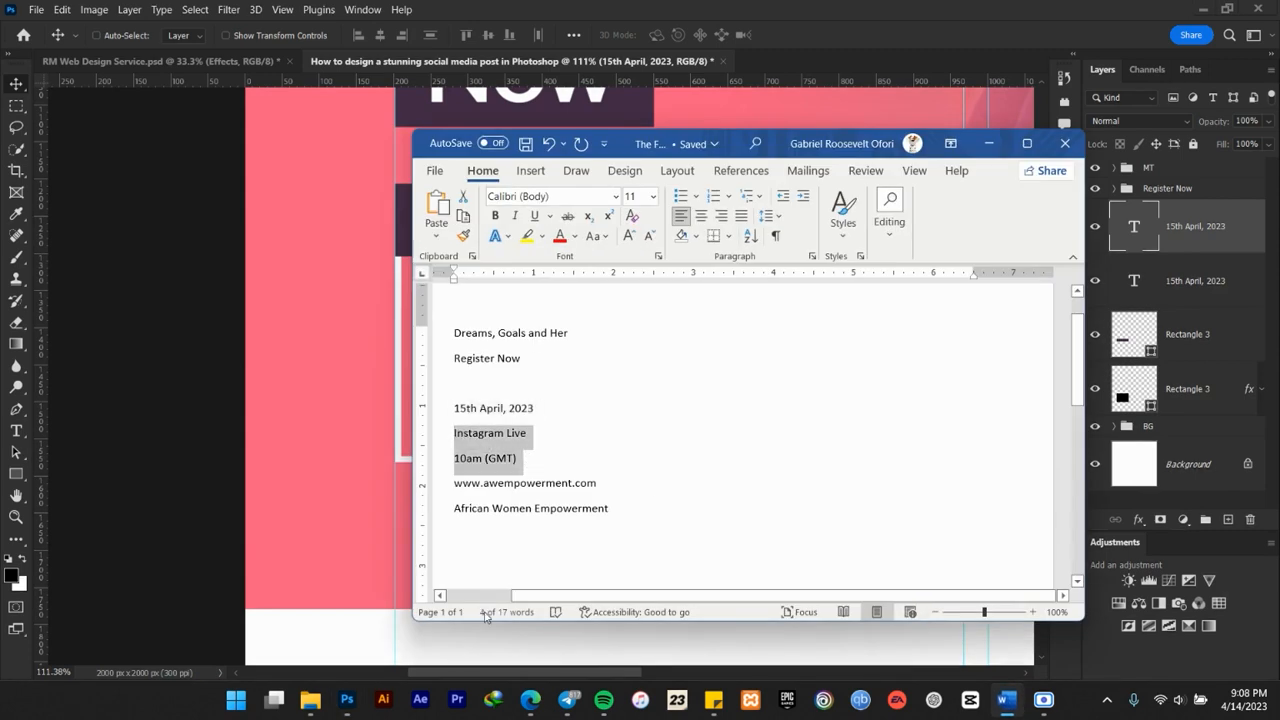
click(347, 699)
double_click(477, 333)
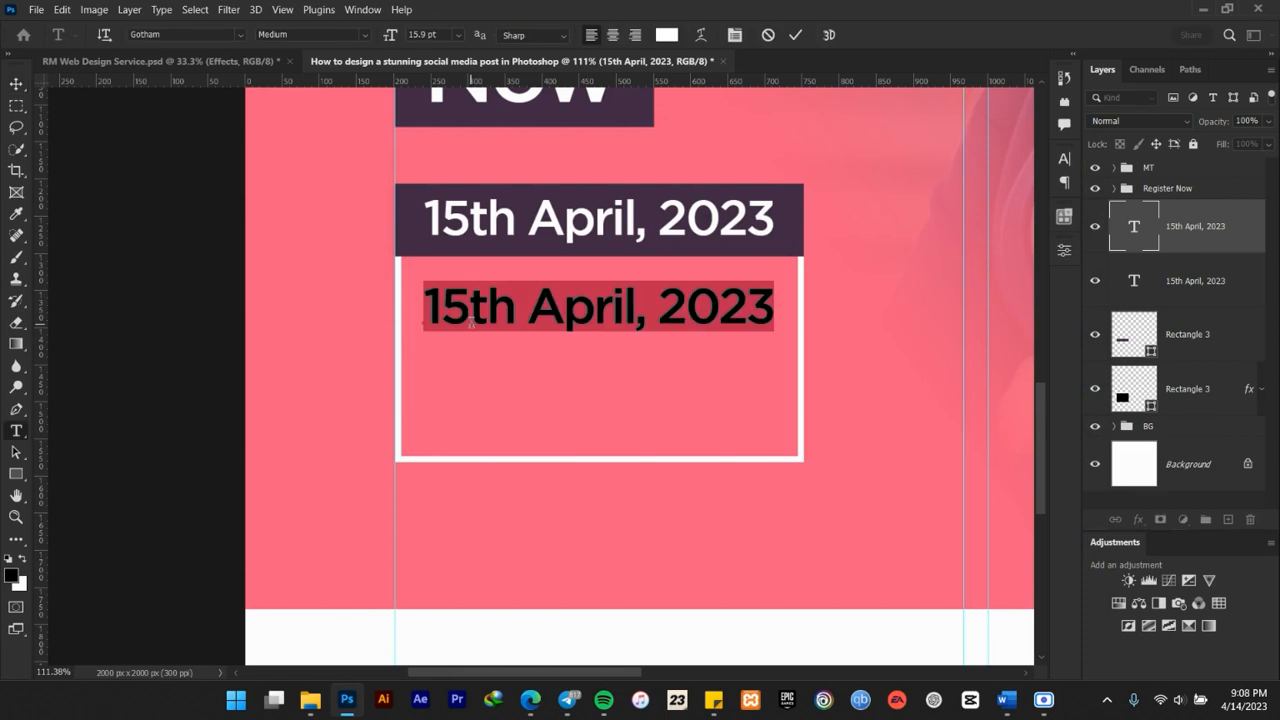
key(ctrl+v)
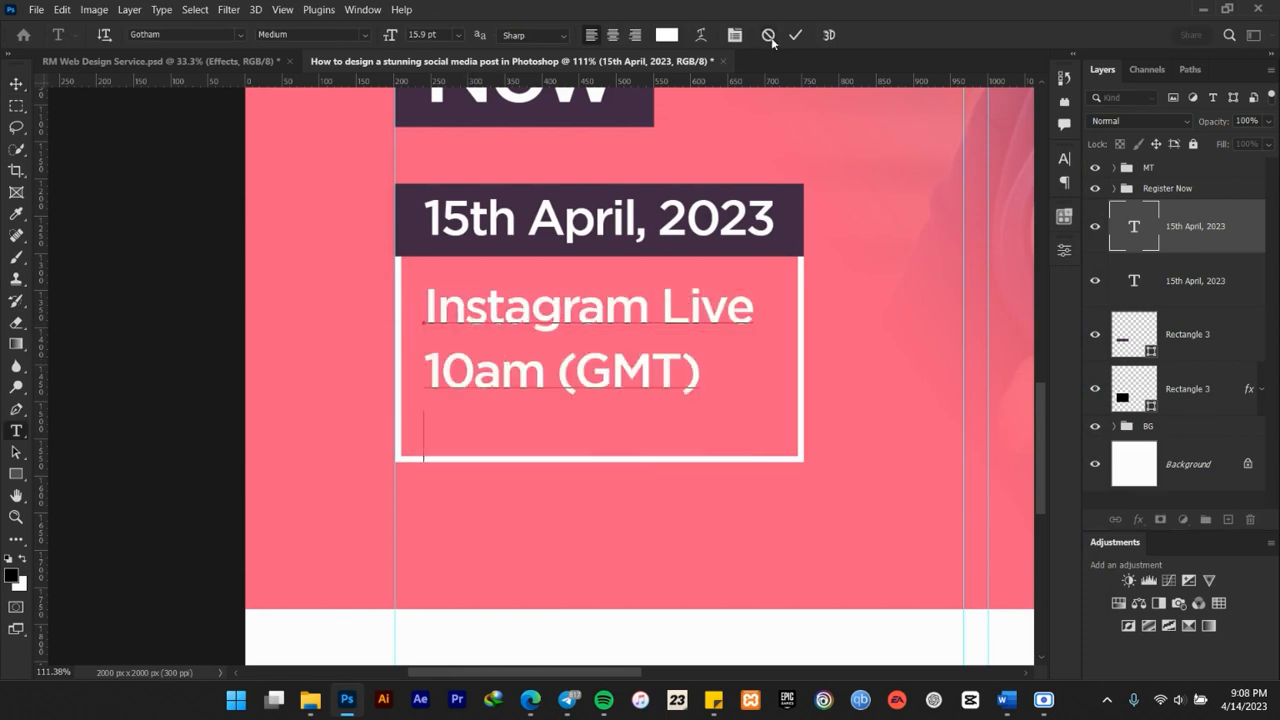
click(795, 34)
key(v)
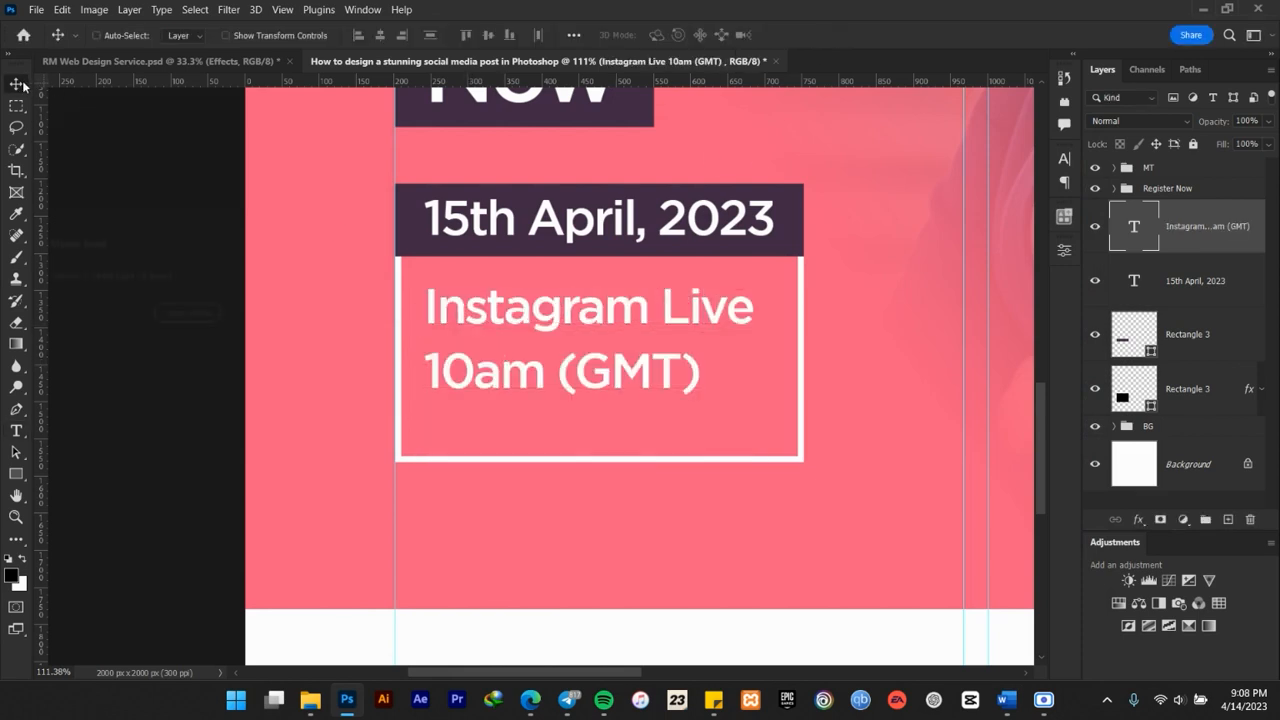
Adjust the Instagram Live text's position in the box and scale it to about 106% to match the date's width
scroll(586, 338, down, 3)
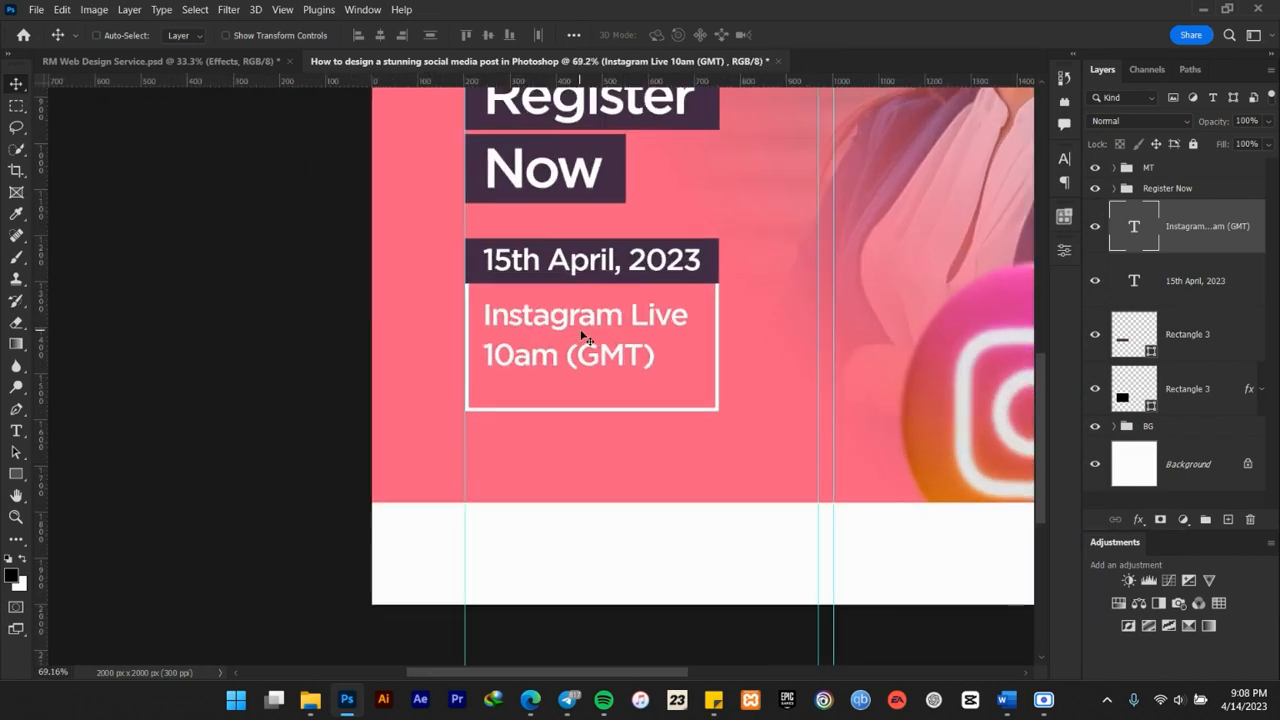
drag(574, 323, 573, 318)
drag(573, 313, 572, 323)
scroll(572, 322, up, 1)
key(ctrl+t)
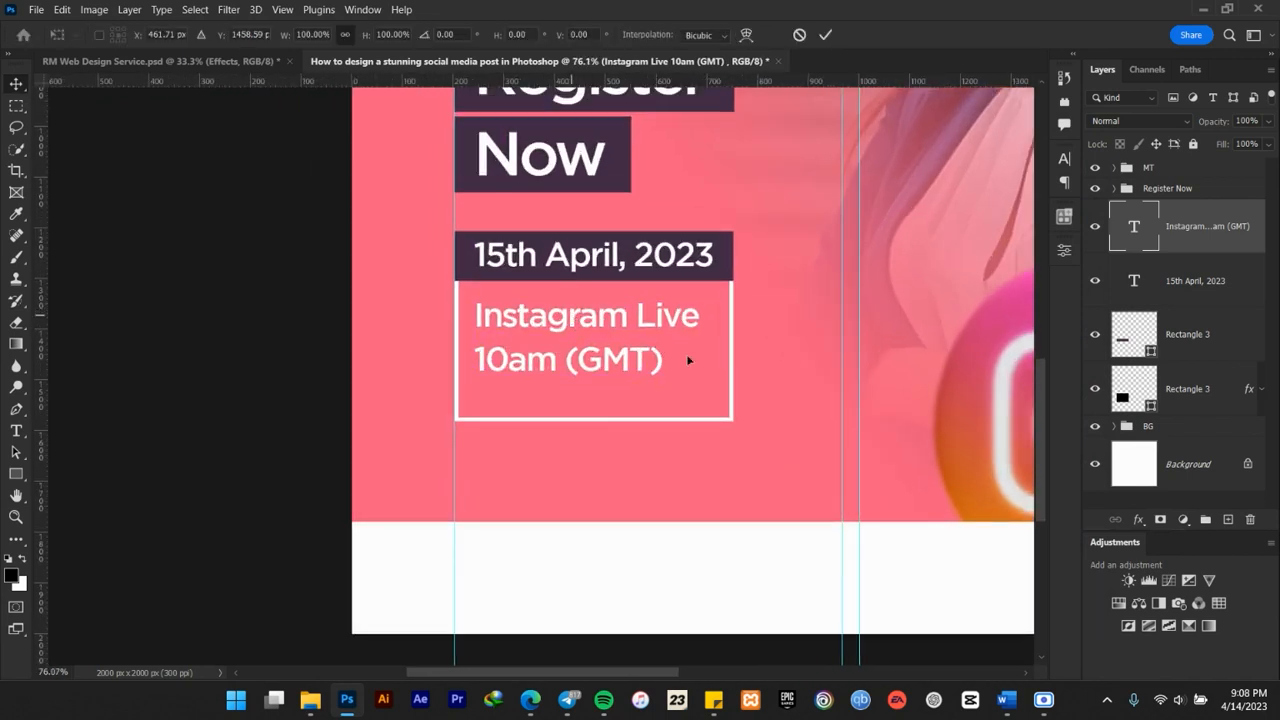
drag(699, 422, 715, 428)
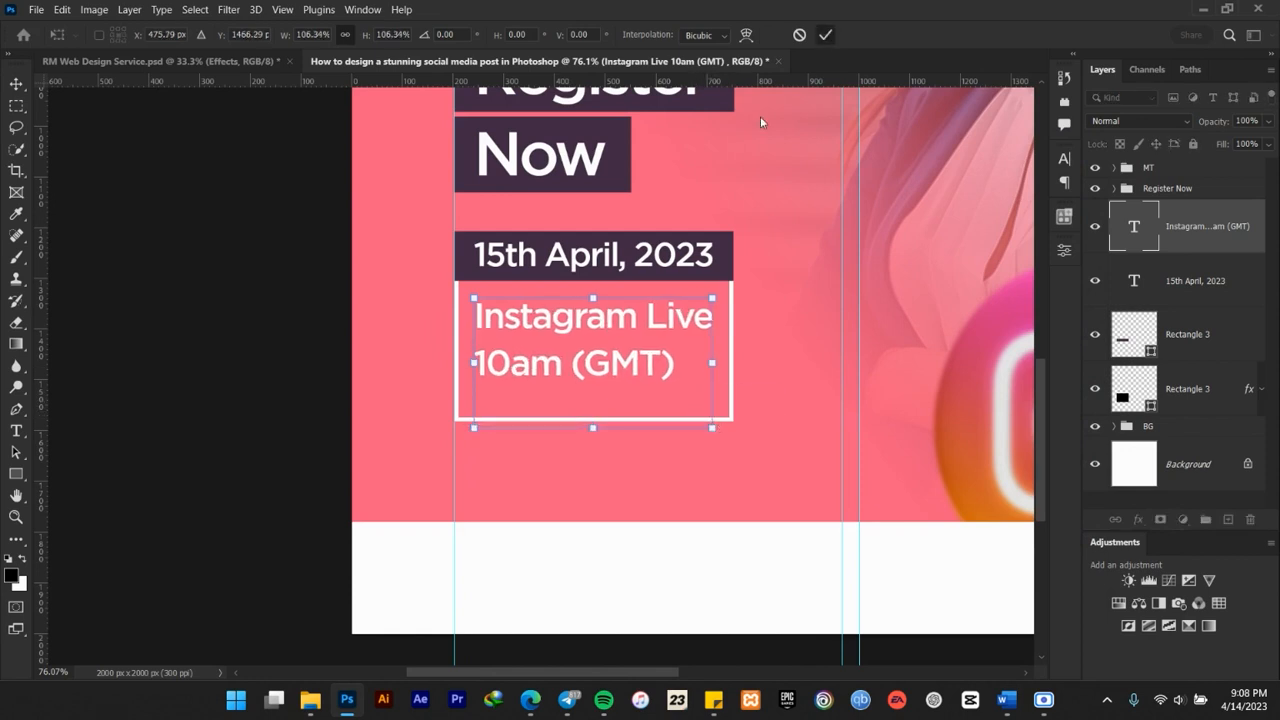
click(825, 34)
Tighten the line spacing of the Instagram Live text to 18 pt leading
scroll(610, 325, up, 3)
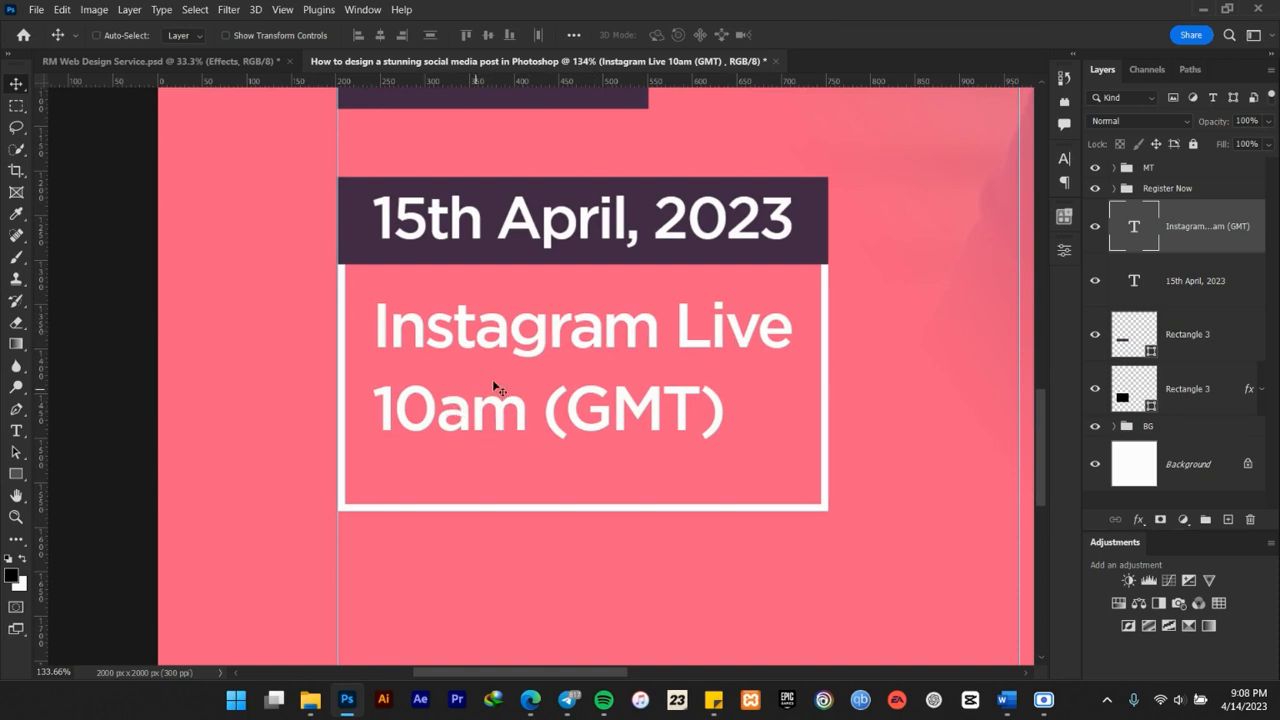
click(1064, 158)
click(1037, 203)
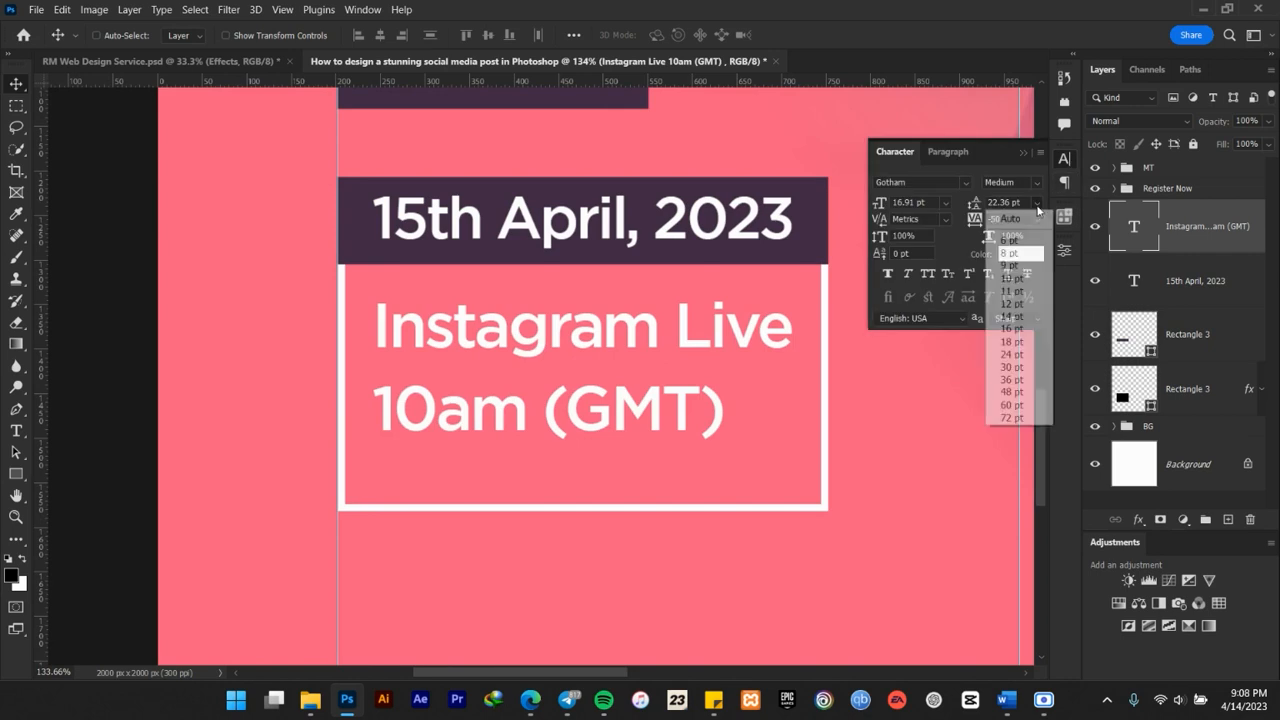
click(1012, 328)
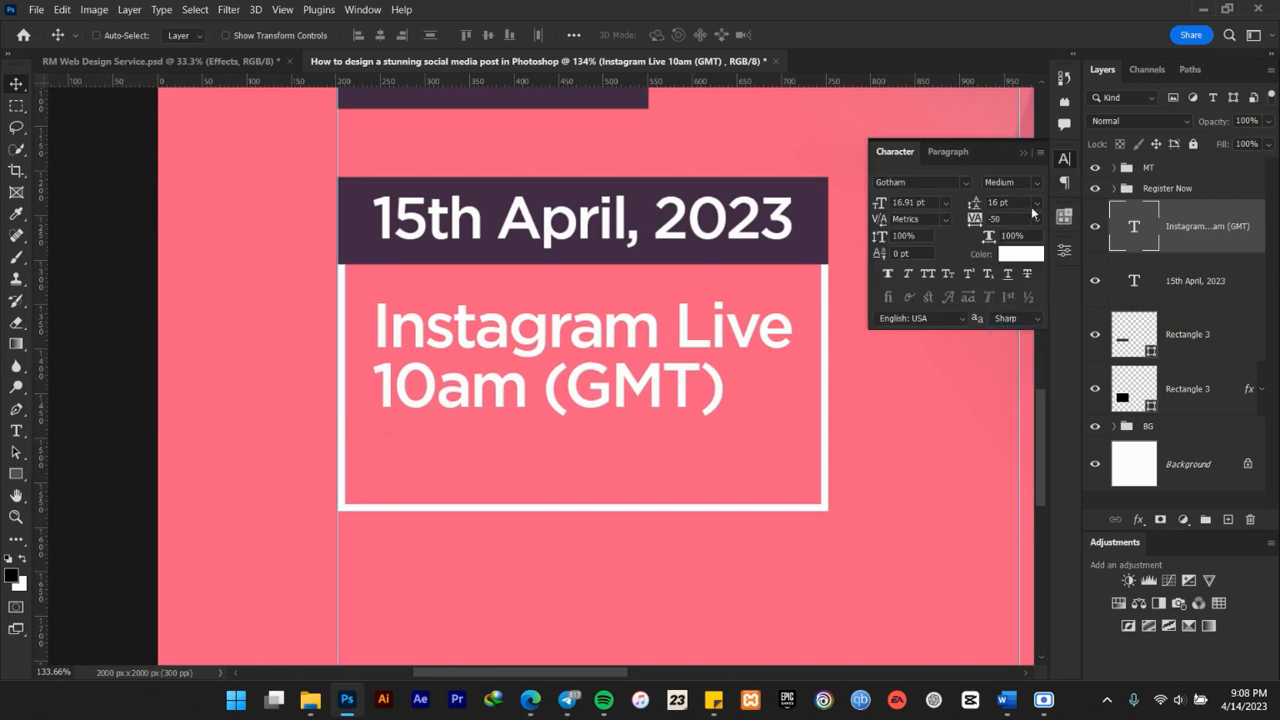
click(1034, 204)
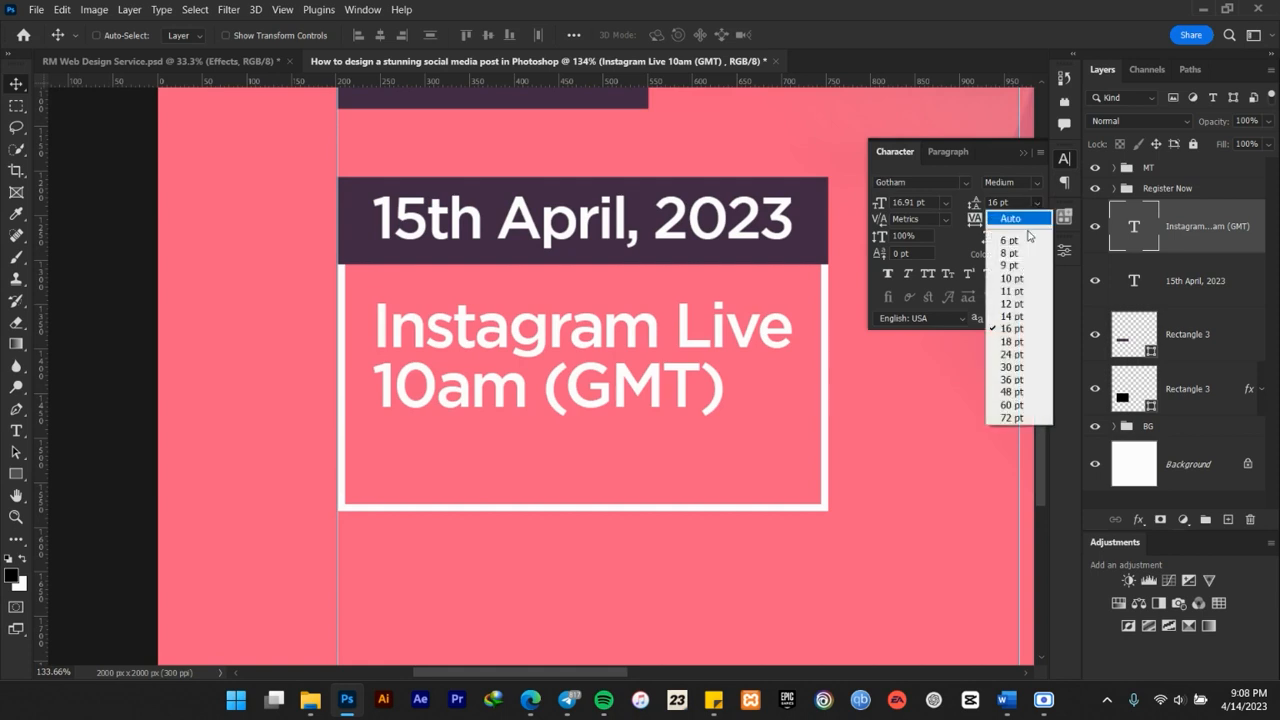
click(1004, 328)
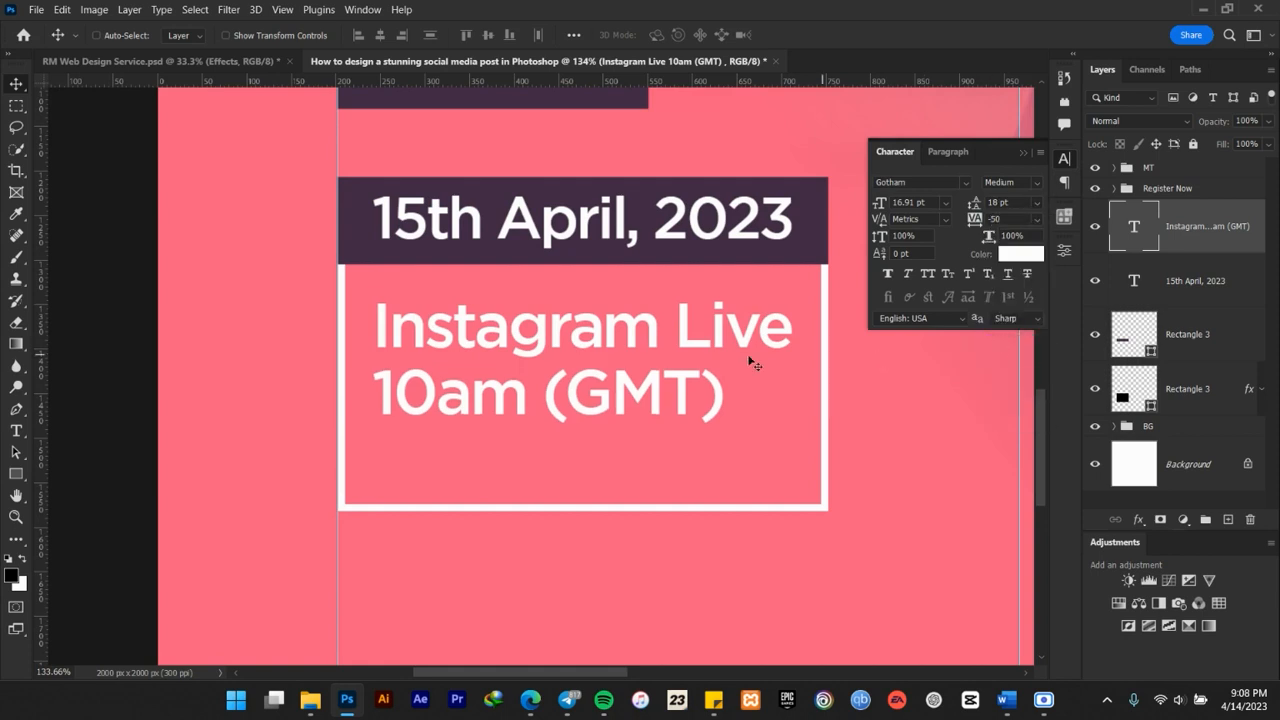
Nudge the Instagram Live text slightly upward inside the outlined box
scroll(635, 368, down, 5)
scroll(635, 368, up, 5)
key(Up)
key(Up)
key(Up)
key(Up)
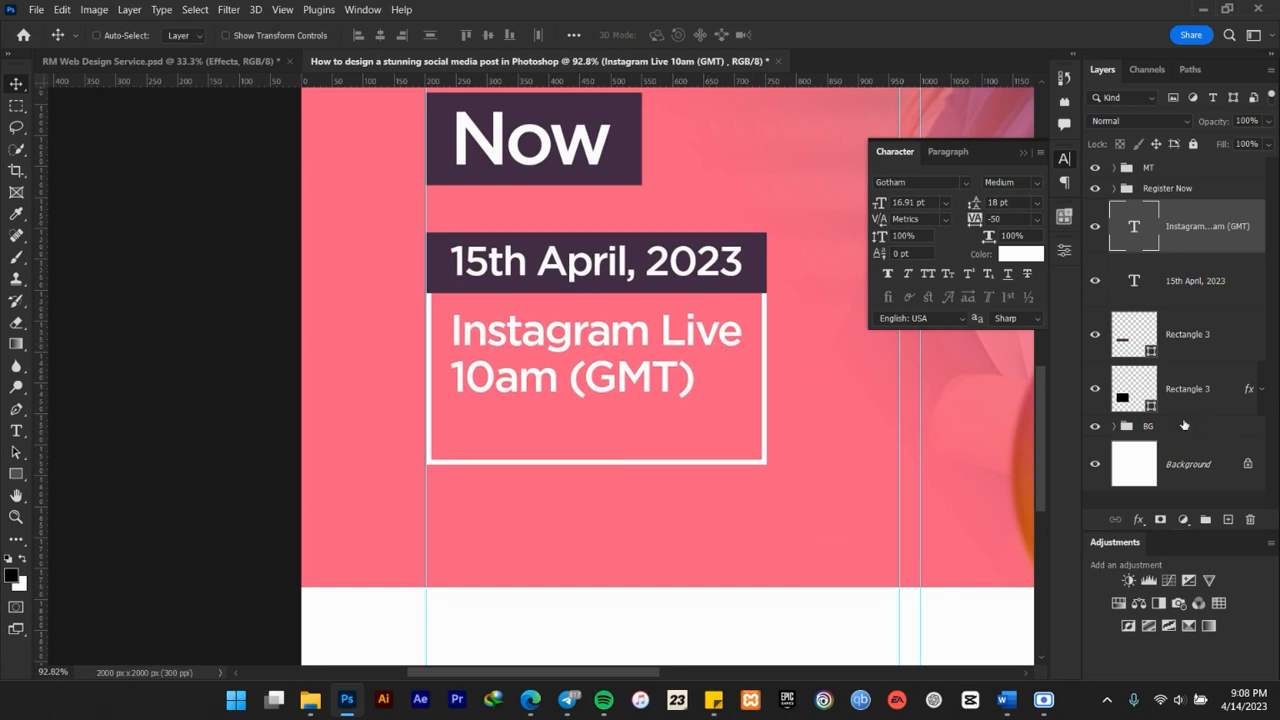
scroll(688, 382, down, 2)
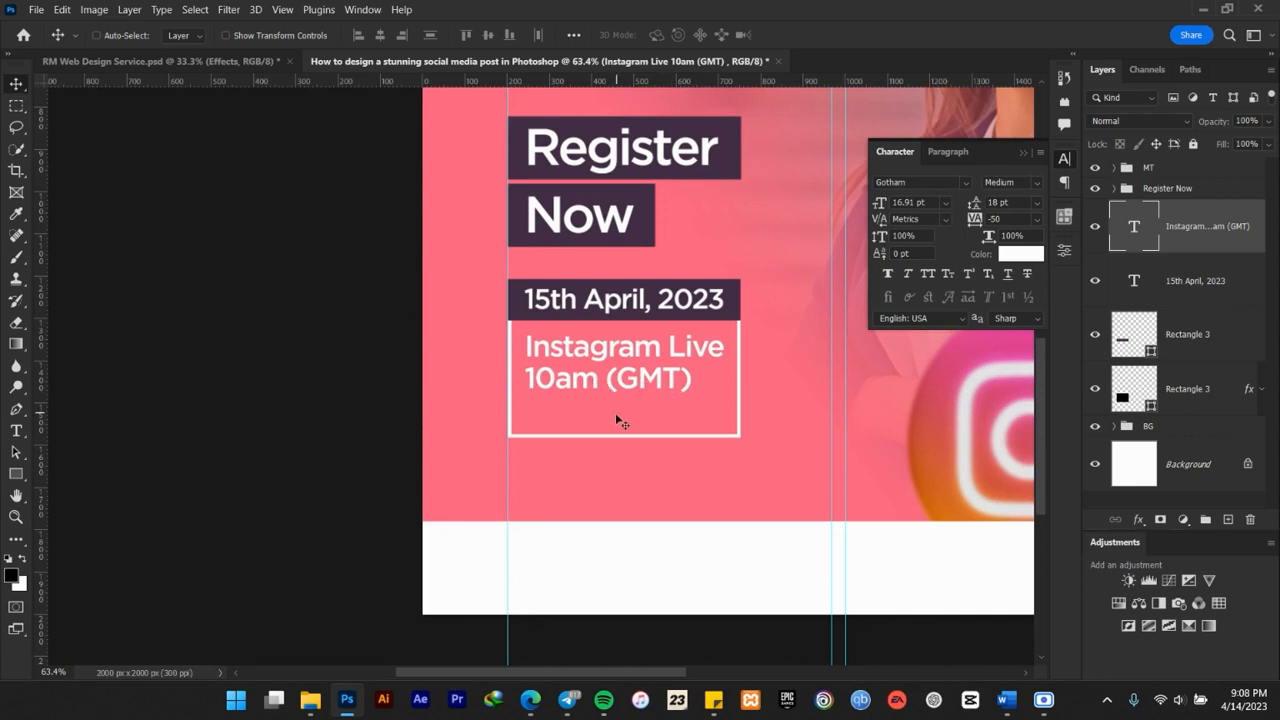
scroll(611, 414, up, 1)
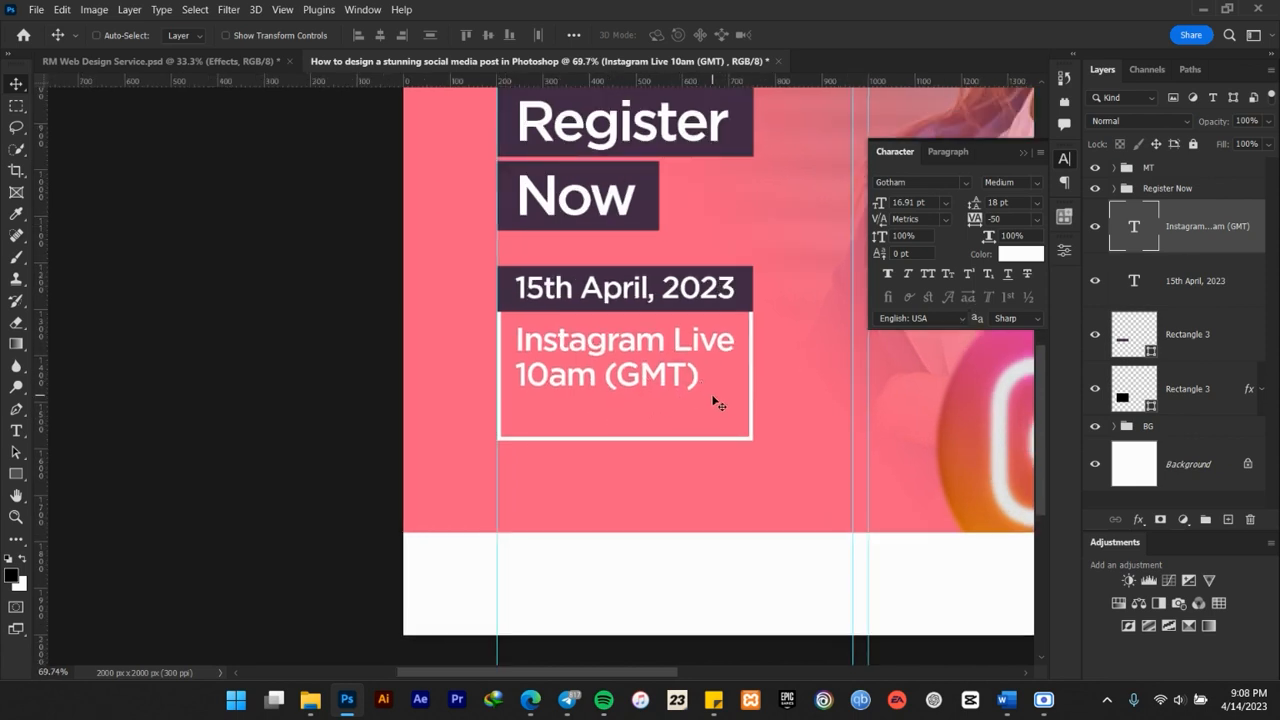
Shorten the outlined rectangle from its lower edge to about 86% height around the event text
click(1191, 400)
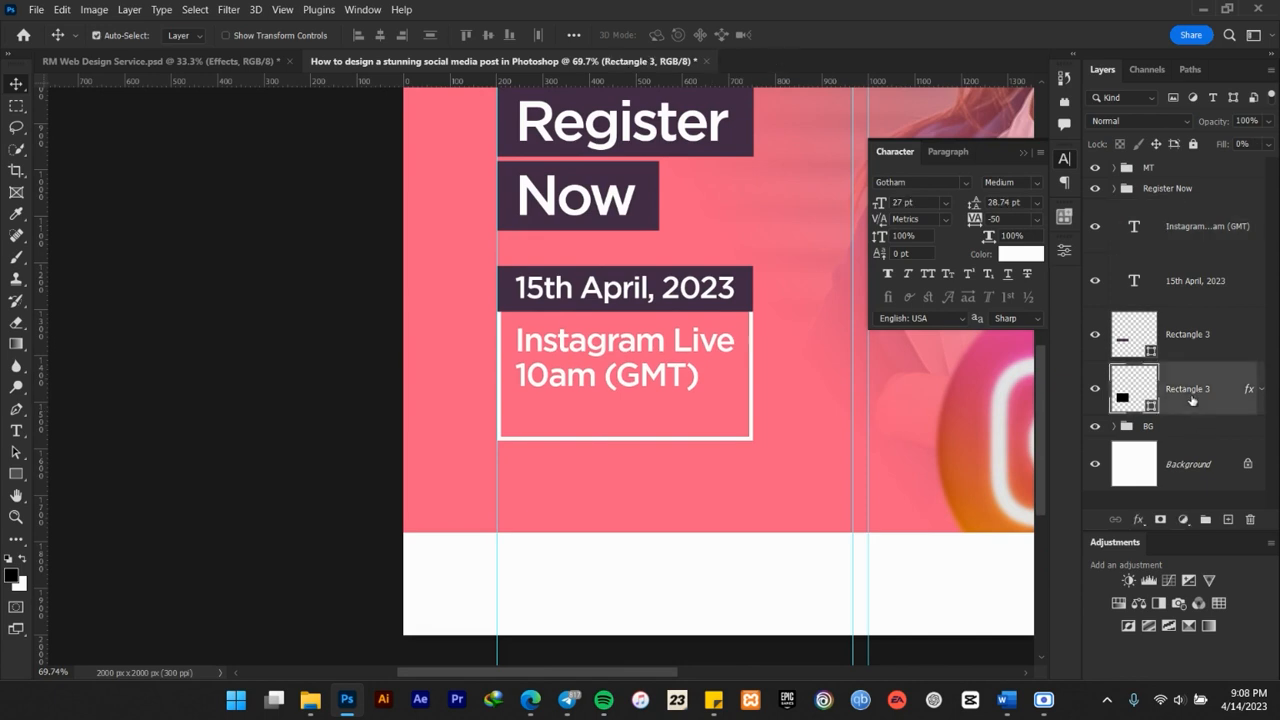
key(ctrl+t)
scroll(647, 397, up, 5)
drag(604, 477, 612, 432)
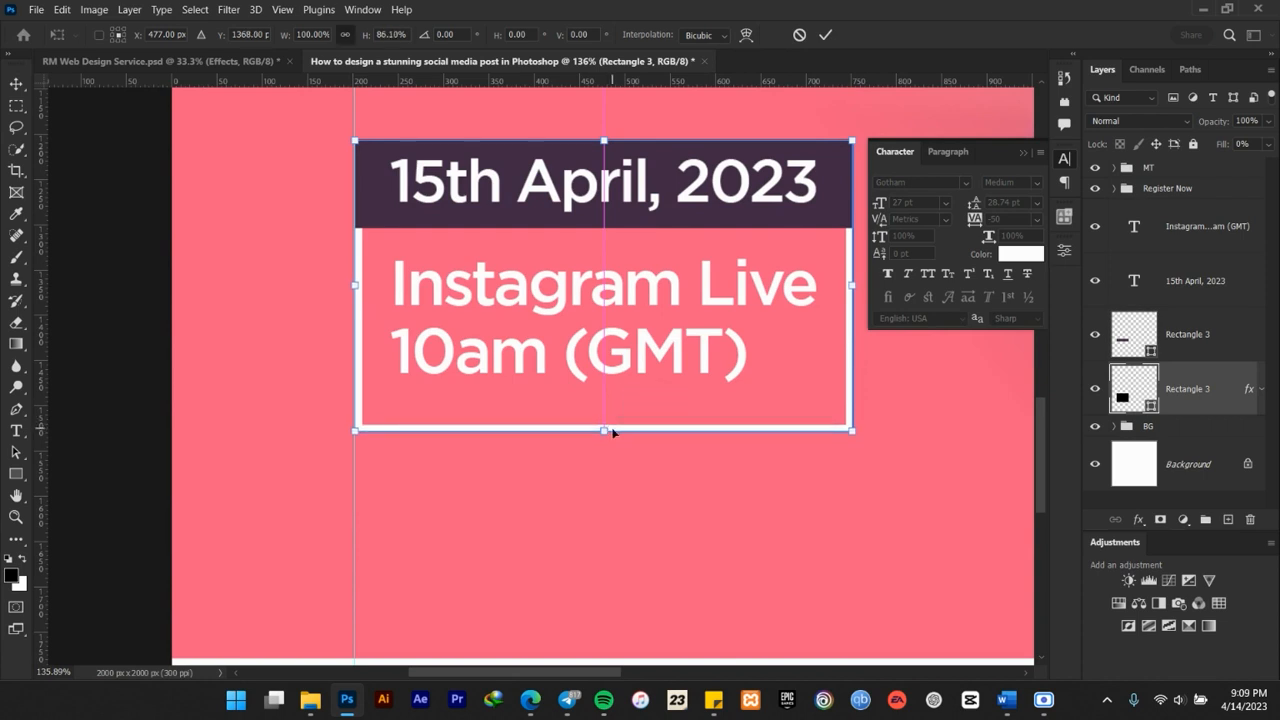
click(825, 35)
Group the two event text layers with both Rectangle 3 layers and name the group "Instagram Live 10am (GMT)"
scroll(663, 363, down, 10)
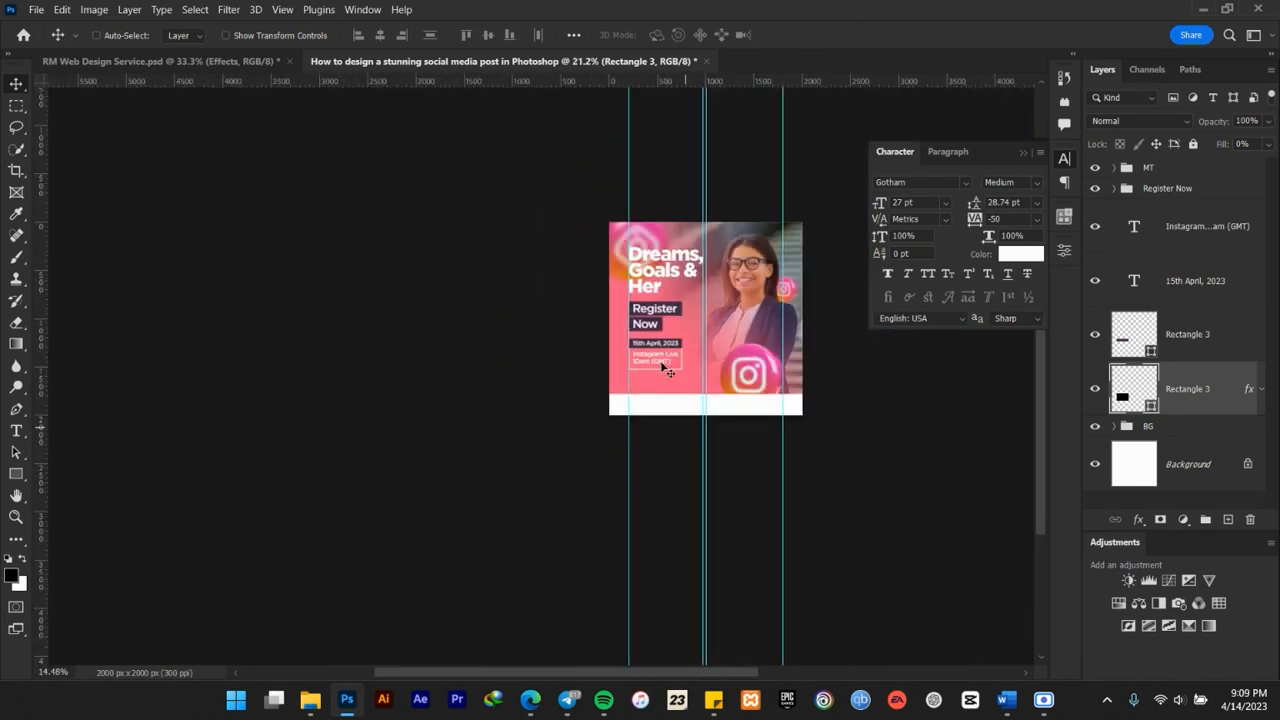
scroll(665, 368, up, 7)
scroll(617, 357, down, 2)
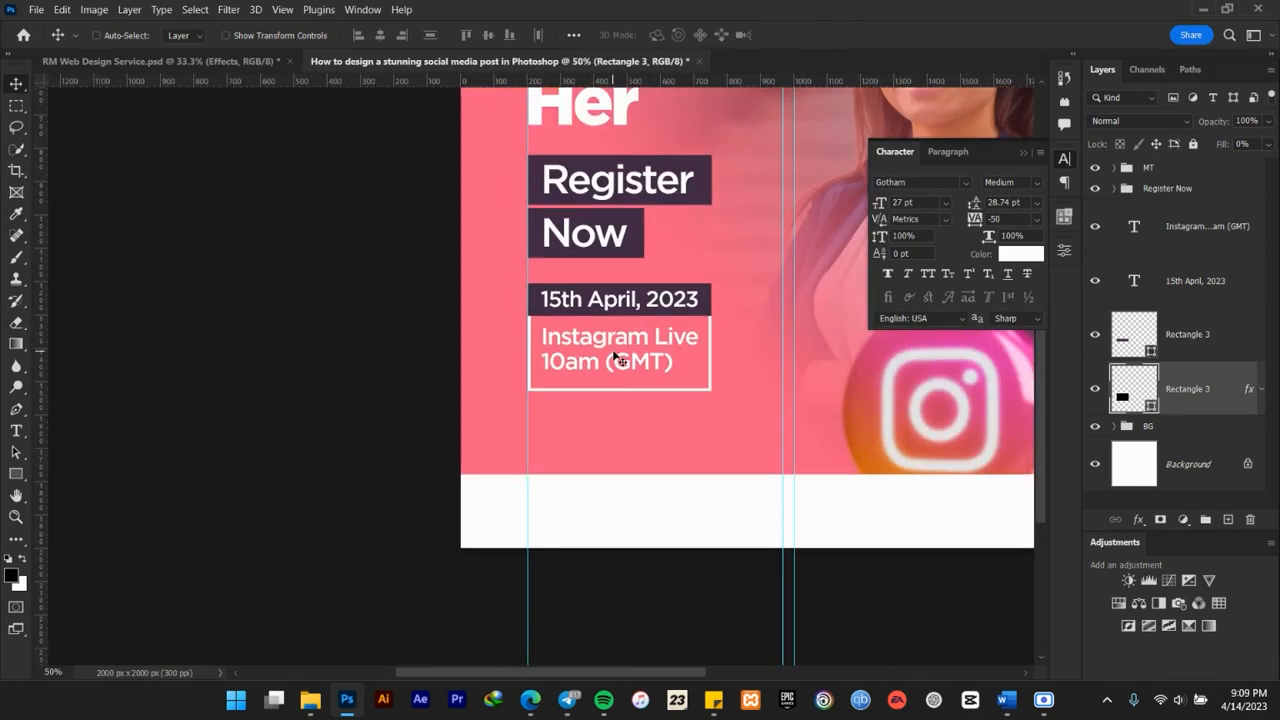
scroll(617, 357, down, 1)
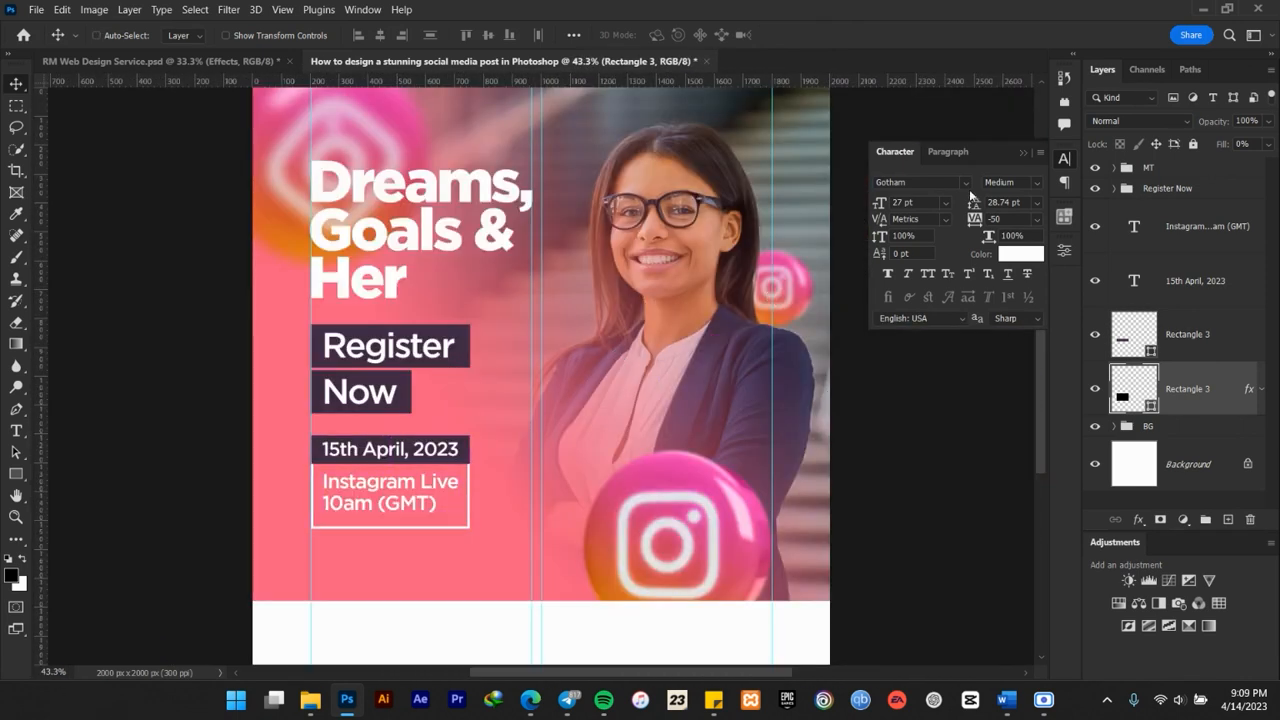
double_click(1192, 227)
key(ctrl+c)
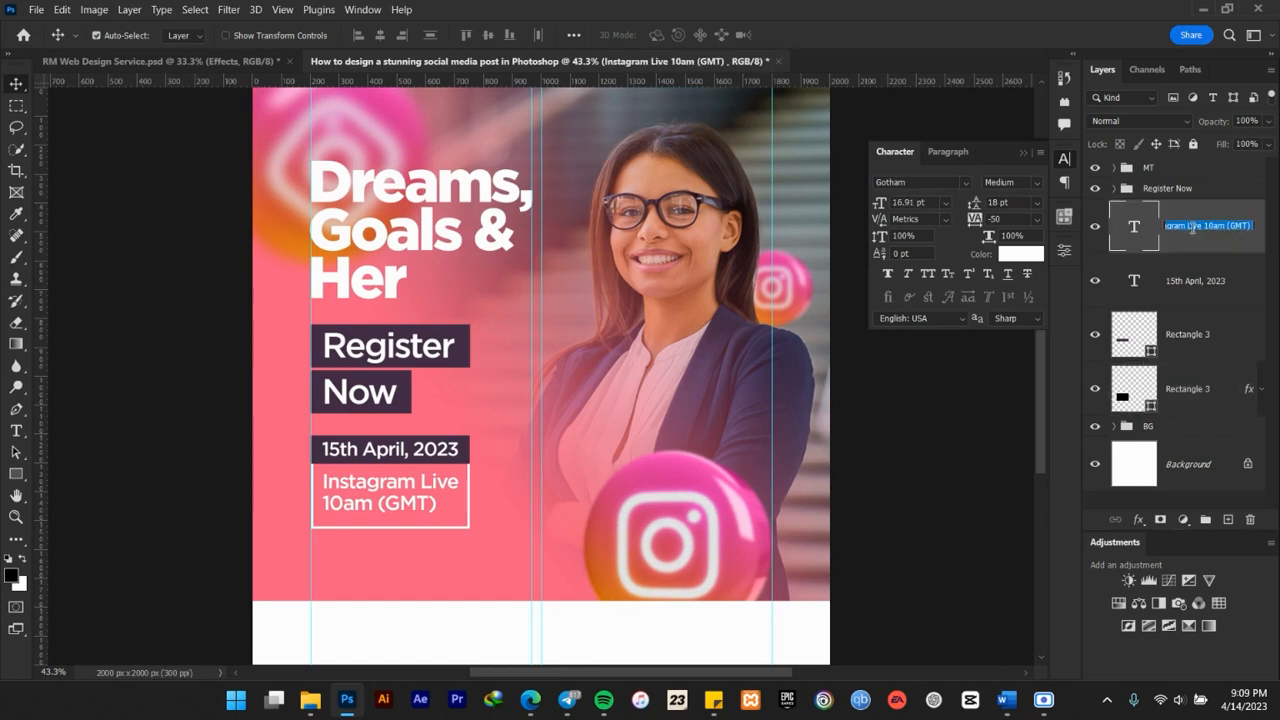
shift+click(1196, 388)
key(ctrl+g)
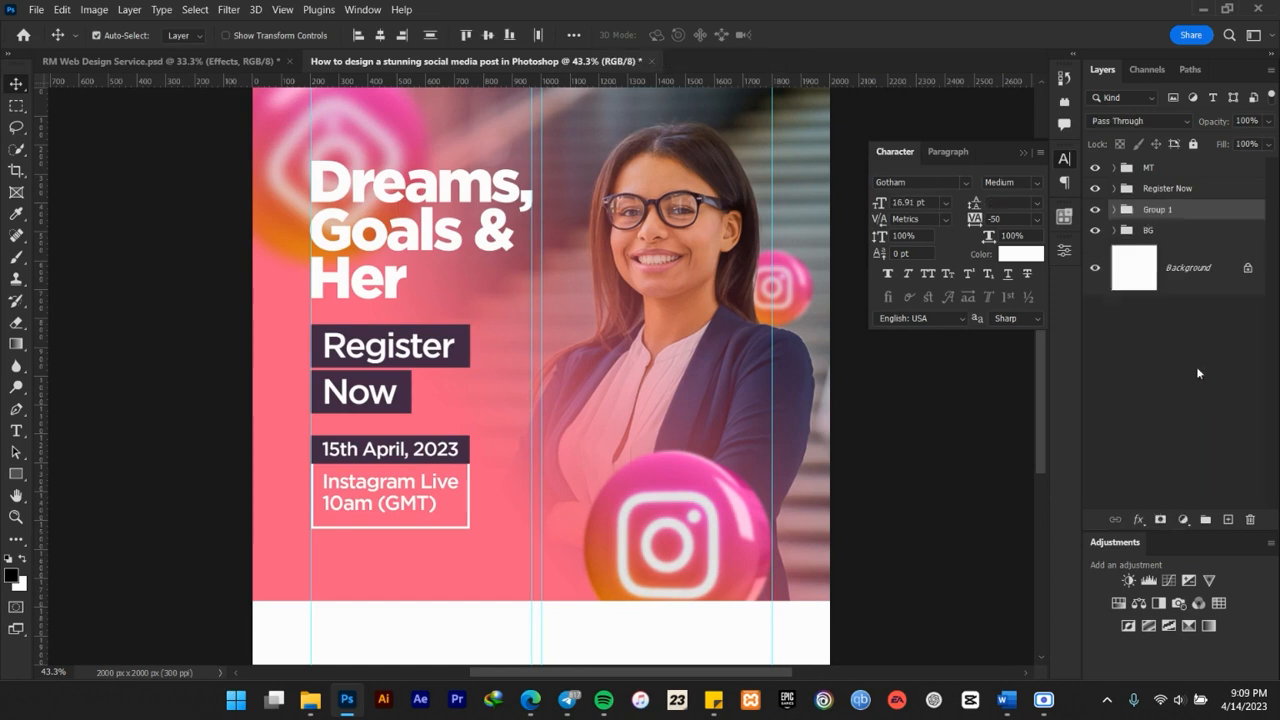
double_click(1160, 210)
key(ctrl+v)
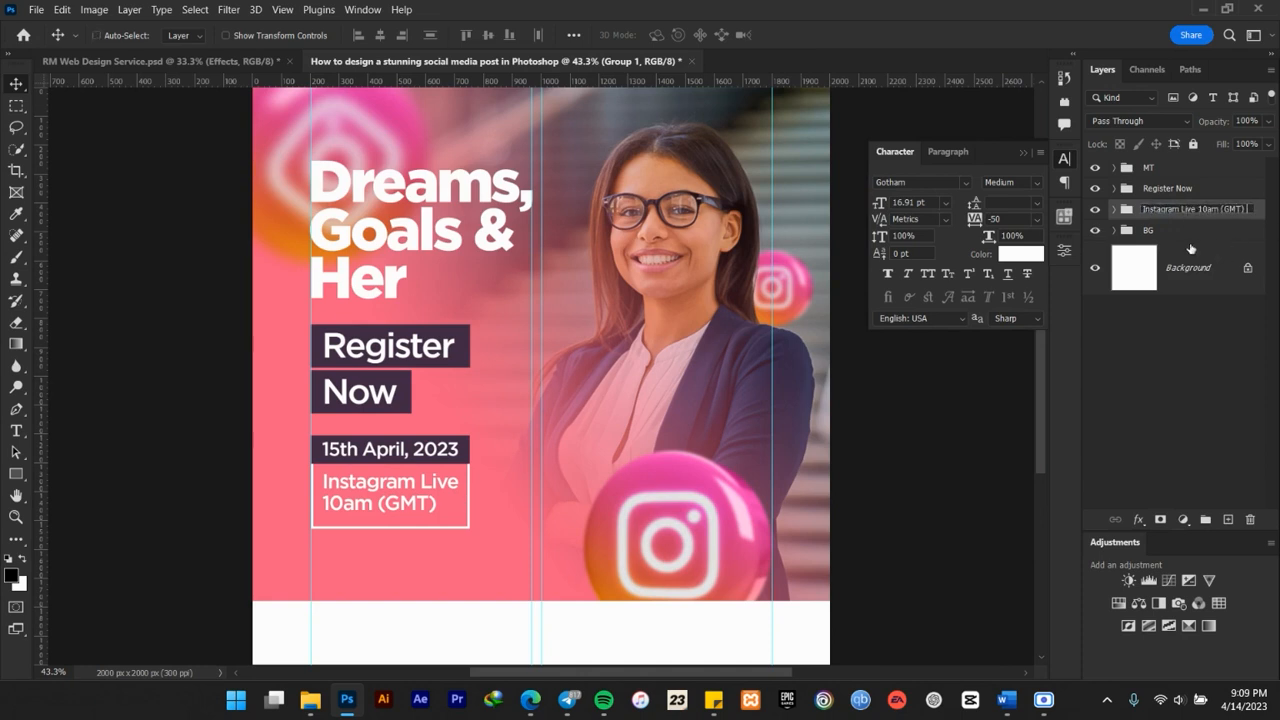
click(1188, 237)
scroll(574, 370, down, 4)
scroll(439, 504, up, 3)
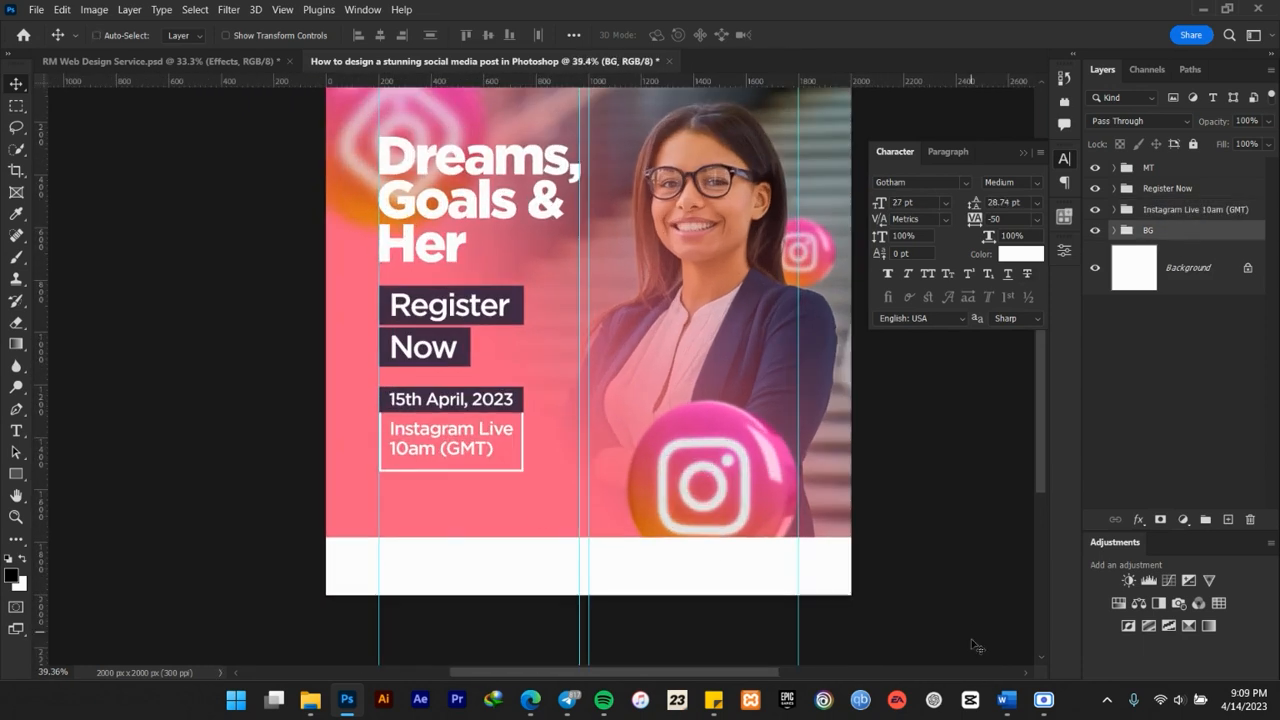
click(1004, 700)
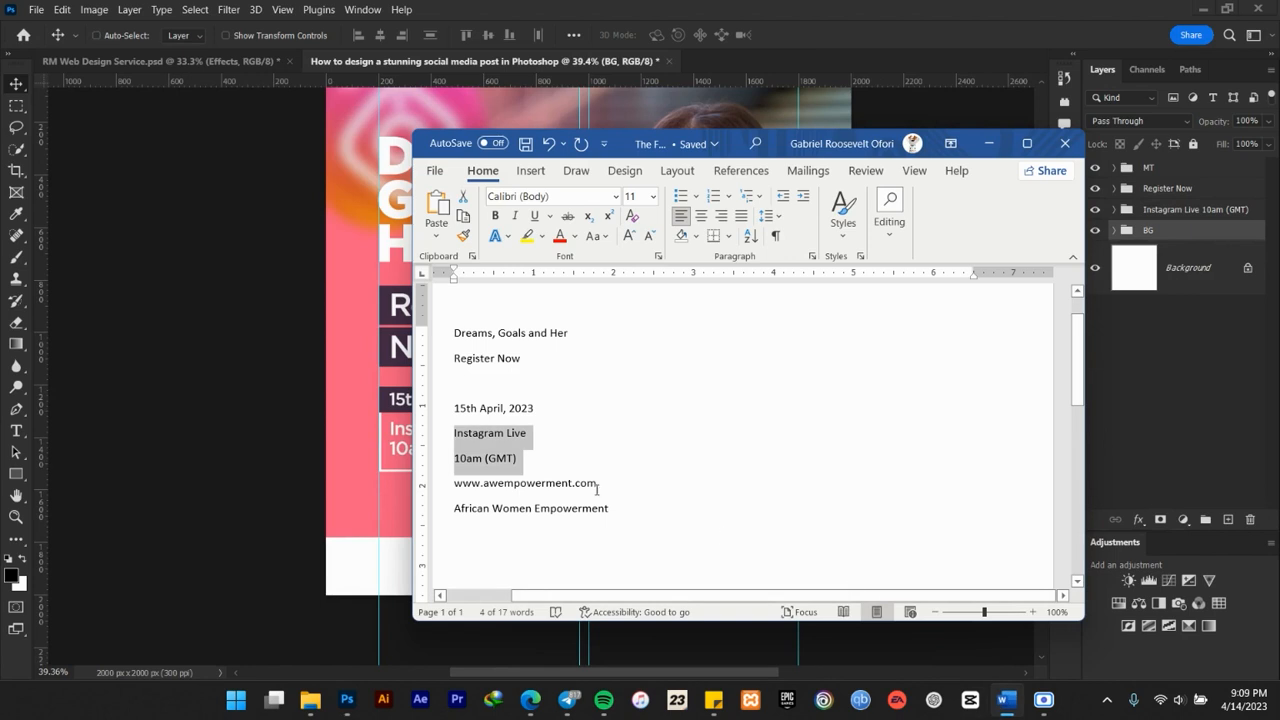
drag(600, 488, 456, 490)
key(ctrl+c)
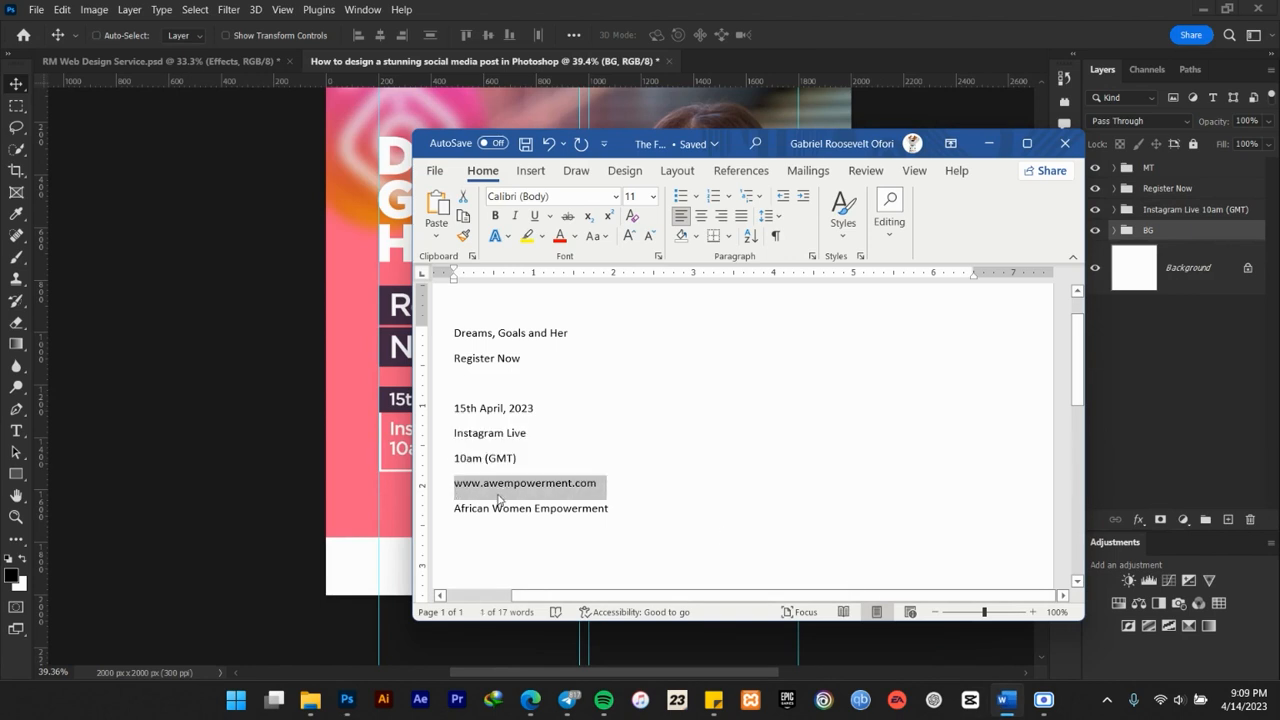
click(990, 143)
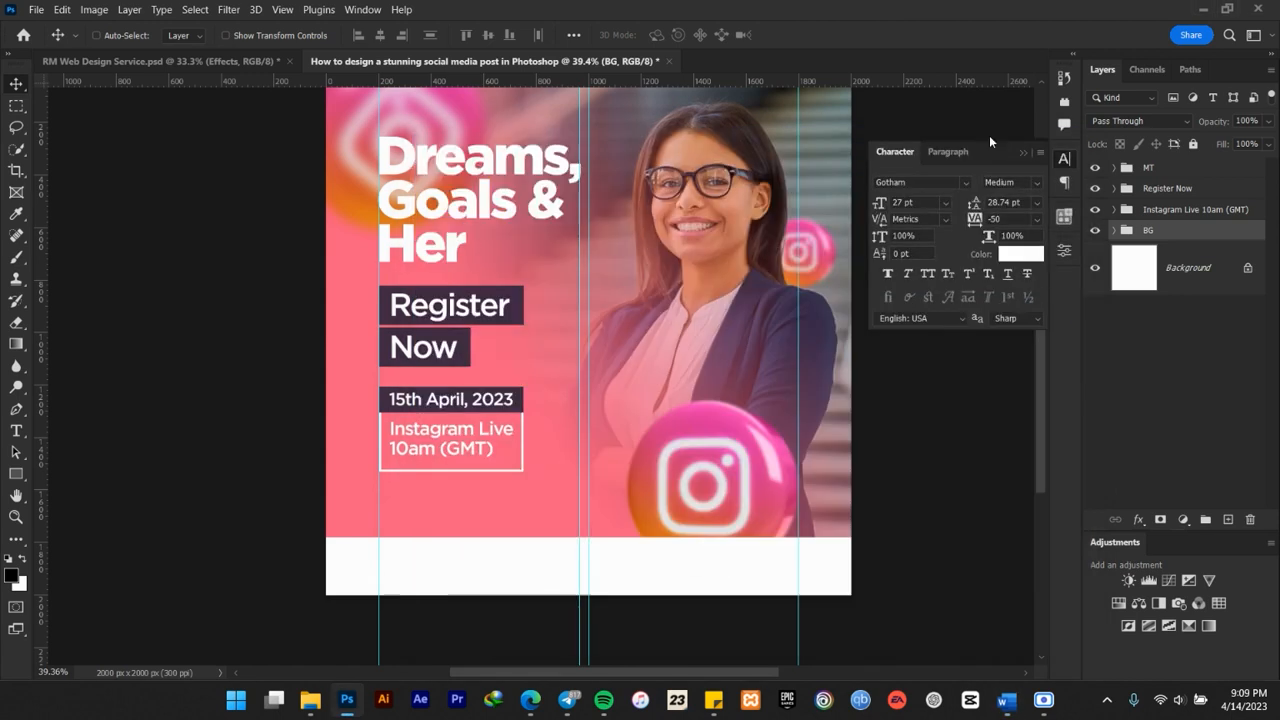
click(1022, 153)
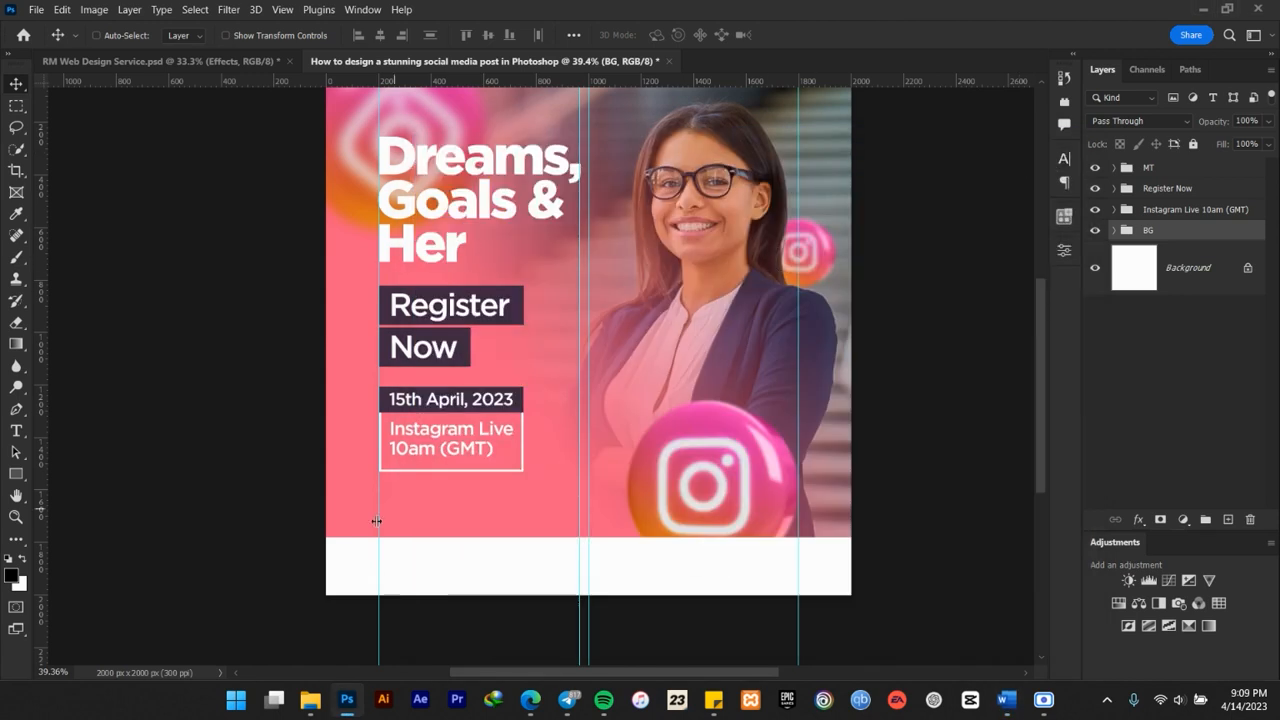
Paste the copied web address as a new white text layer just below the outlined box
scroll(413, 518, up, 3)
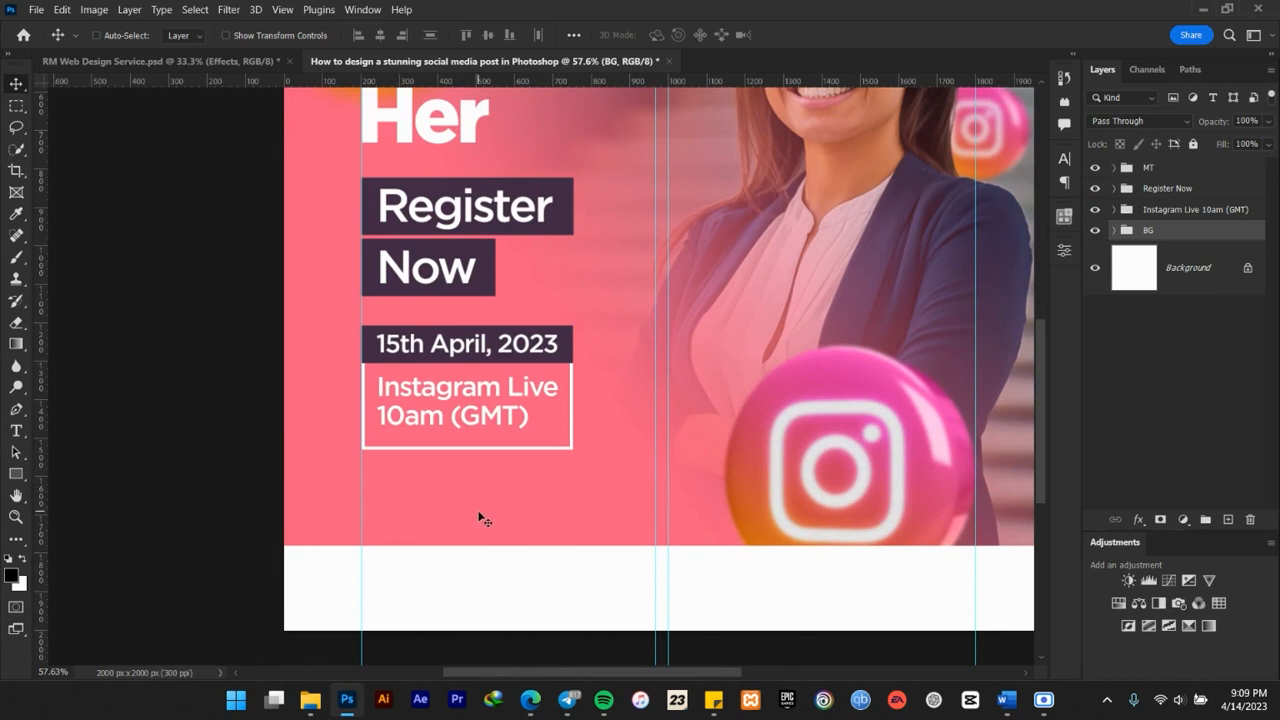
key(t)
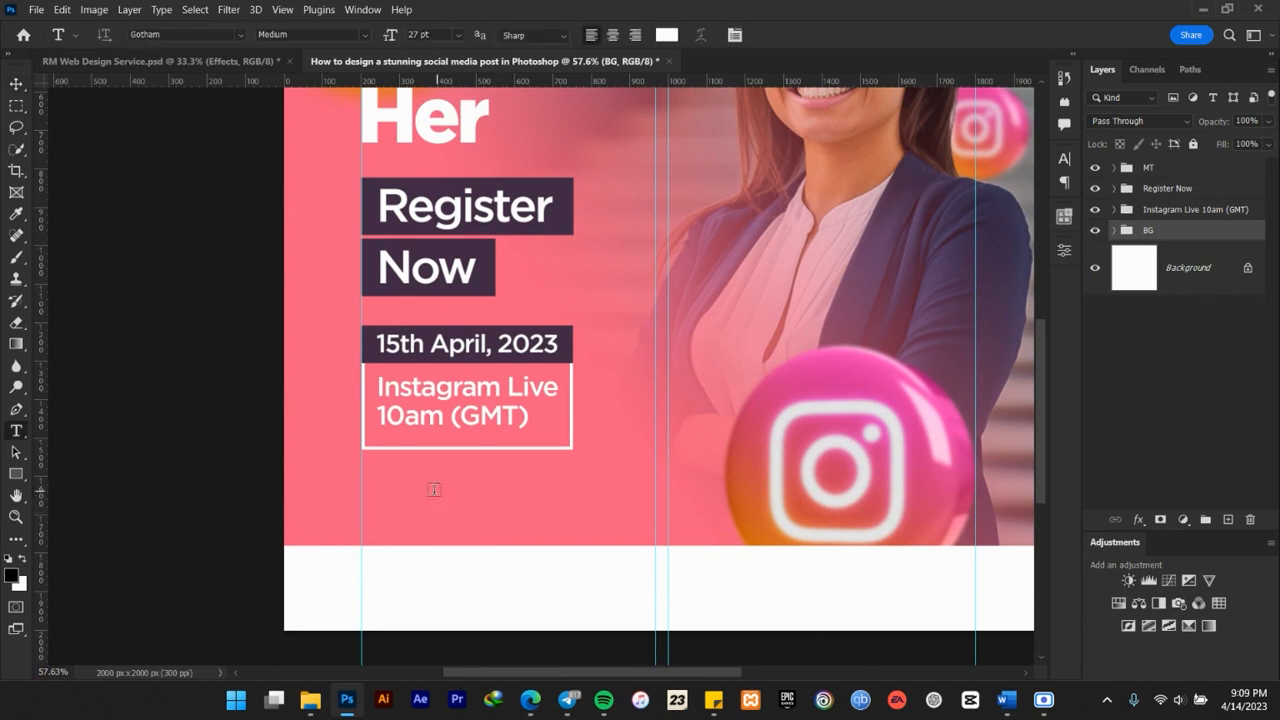
click(405, 490)
key(ctrl+v)
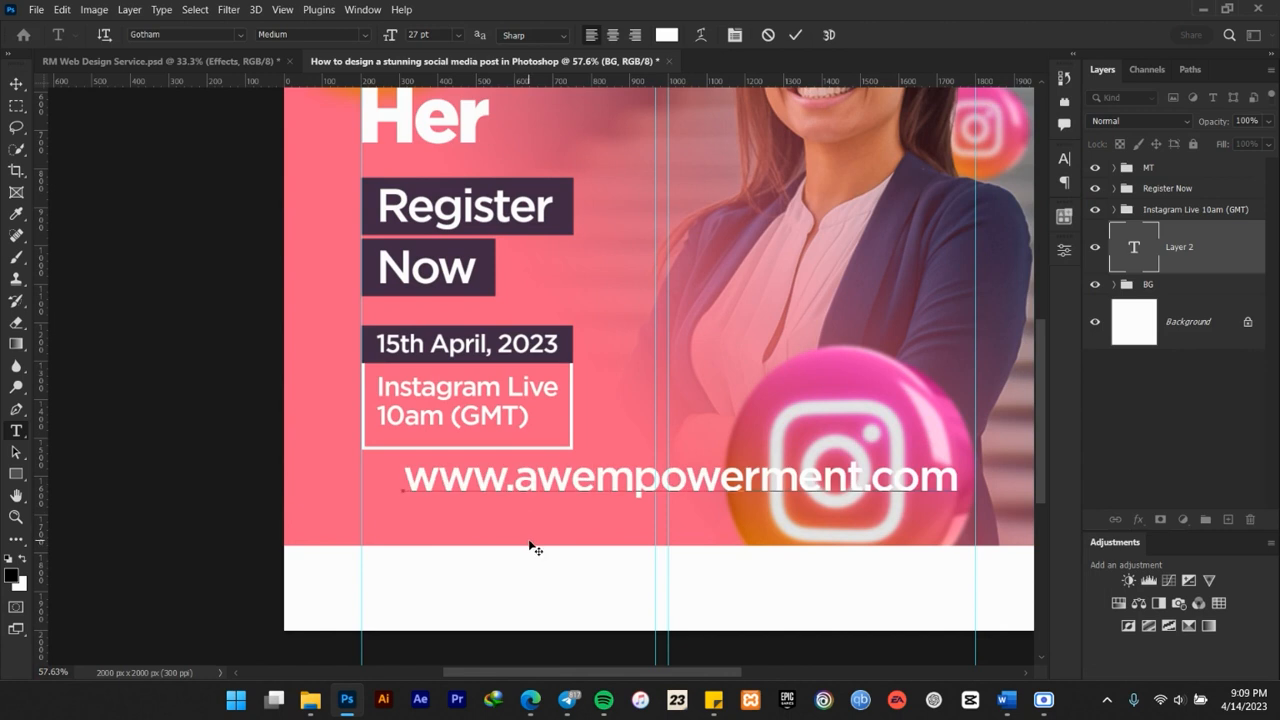
click(795, 34)
click(17, 86)
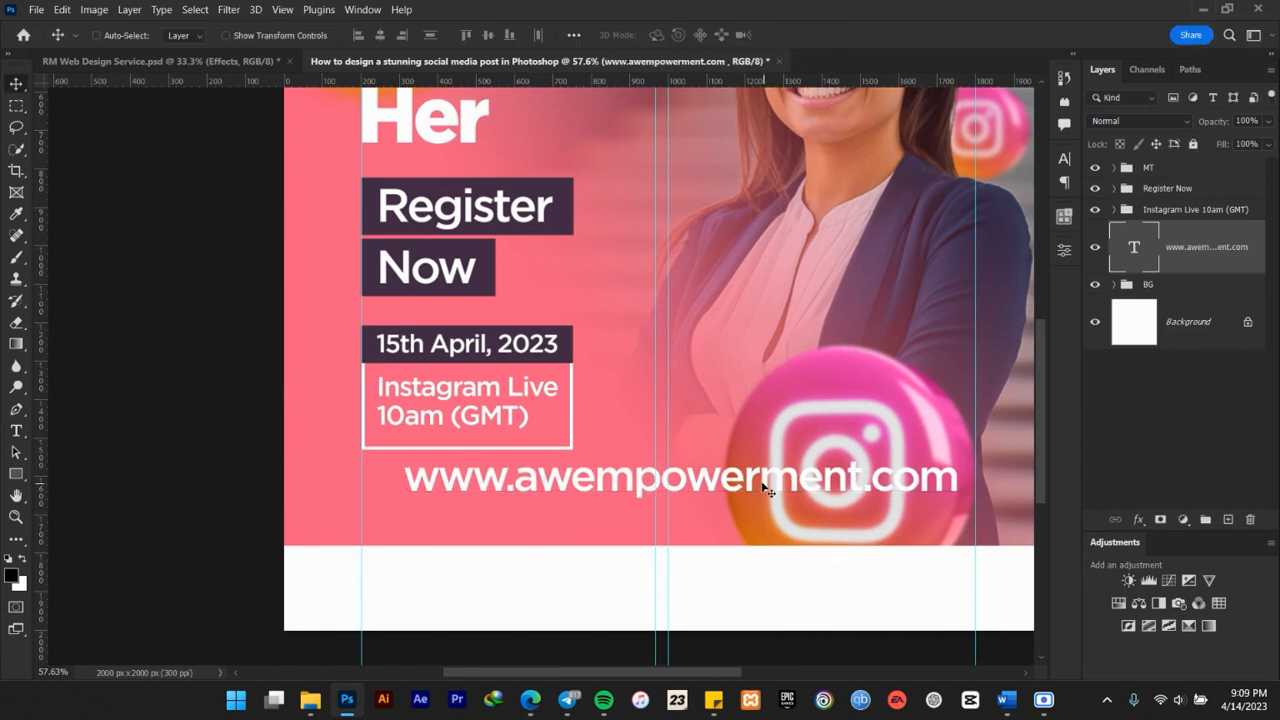
Scale the web address text to about 53.5% and place it below the event box, spanning the guides at the text column's edges
drag(760, 485, 715, 503)
key(ctrl+t)
drag(895, 476, 667, 494)
scroll(612, 467, down, 5)
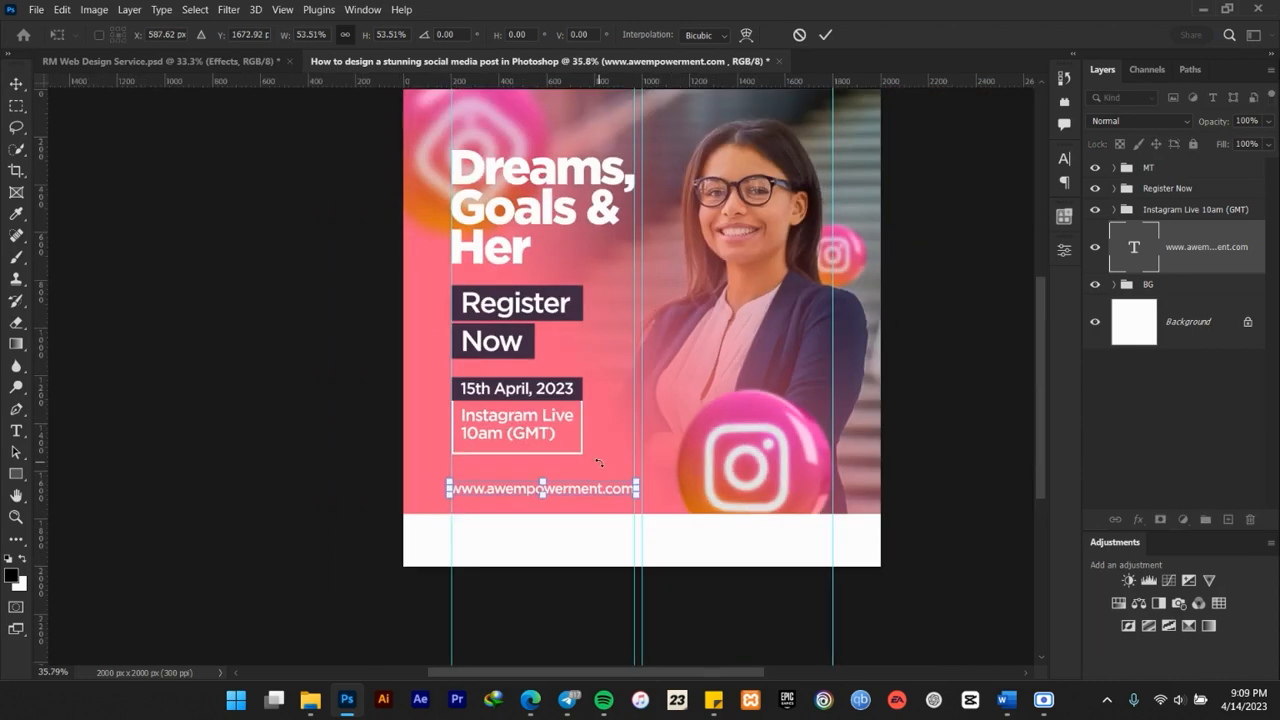
click(825, 34)
scroll(531, 471, up, 4)
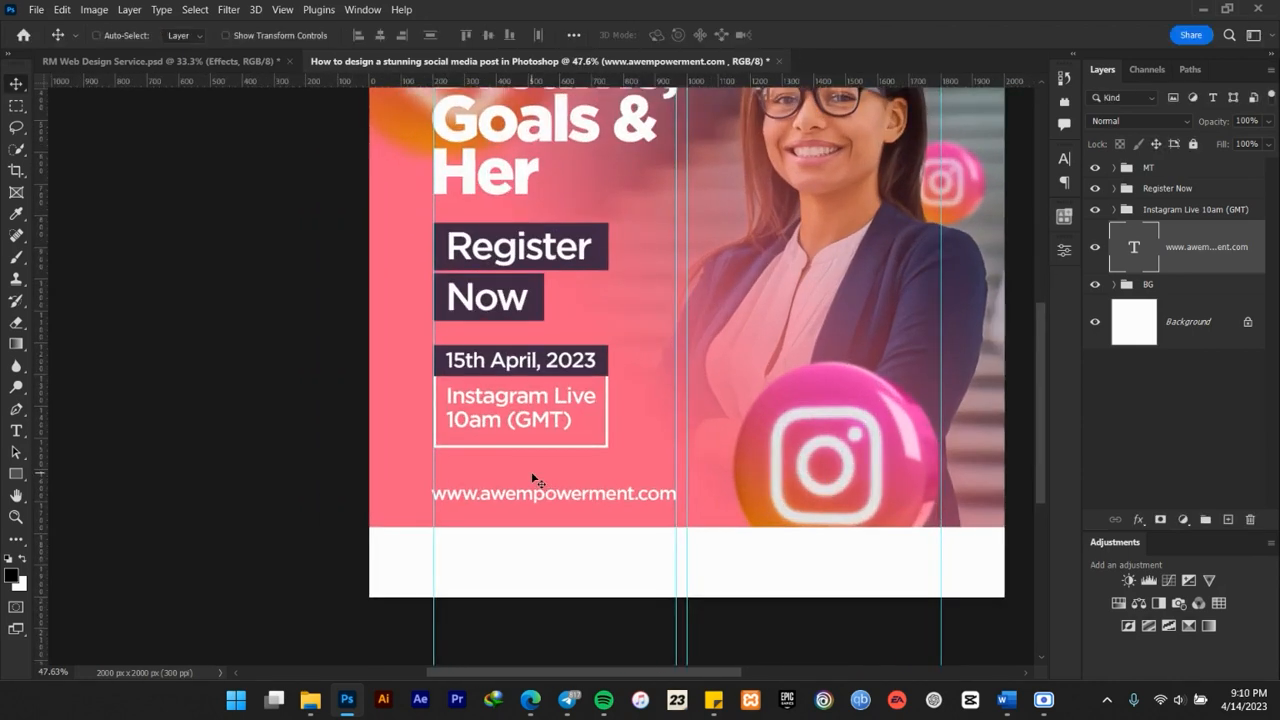
Nudge the web address text slightly up and to the right so it sits clear of the white footer strip
key(Up)
key(Up)
key(Up)
key(Up)
key(Up)
key(Up)
key(Up)
key(Up)
key(Up)
key(Up)
key(Up)
key(Right)
key(Right)
key(Right)
scroll(552, 522, up, 1)
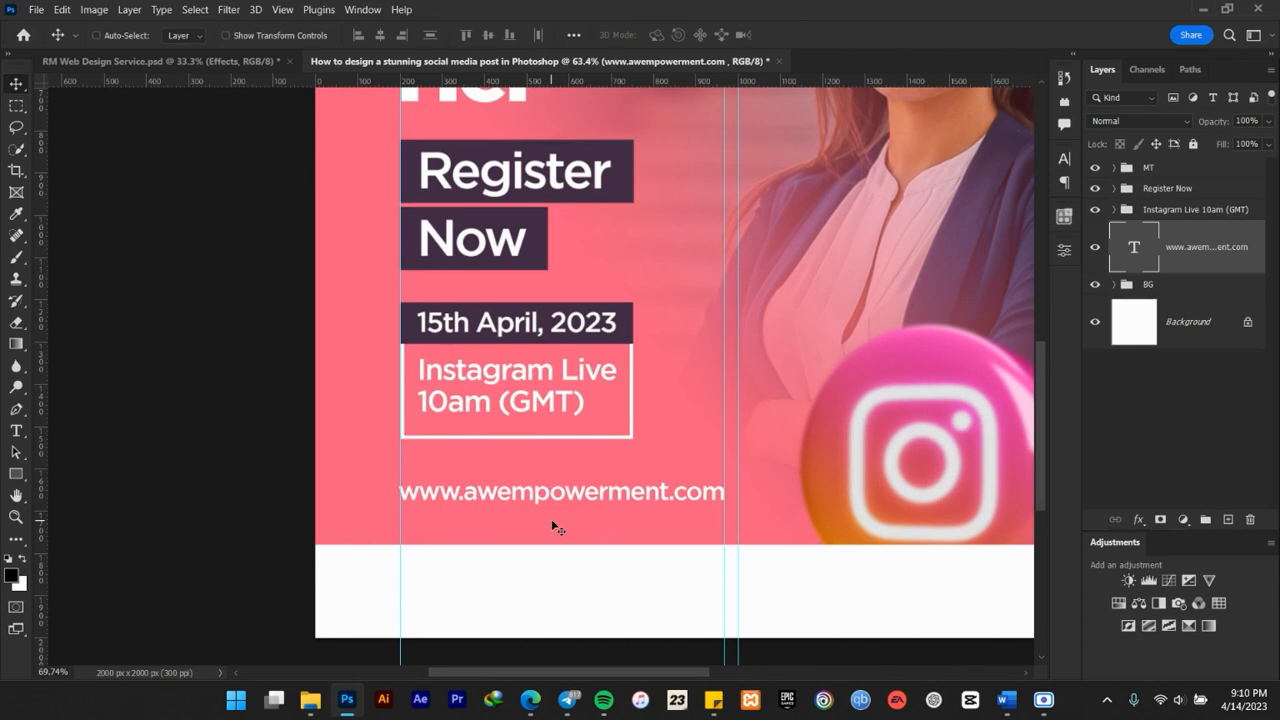
scroll(552, 522, up, 4)
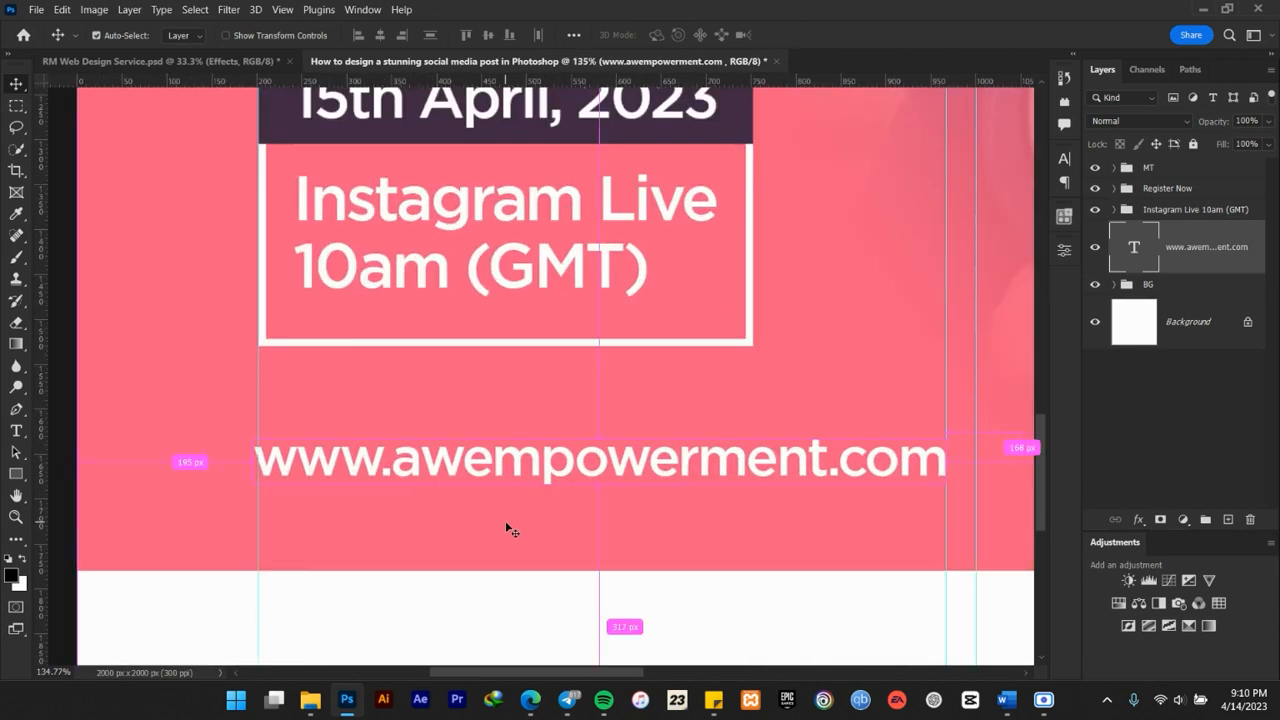
Scale the web address text to about 99.3% so its starting edge lines up with the margin guide
key(ctrl+t)
drag(250, 429, 258, 431)
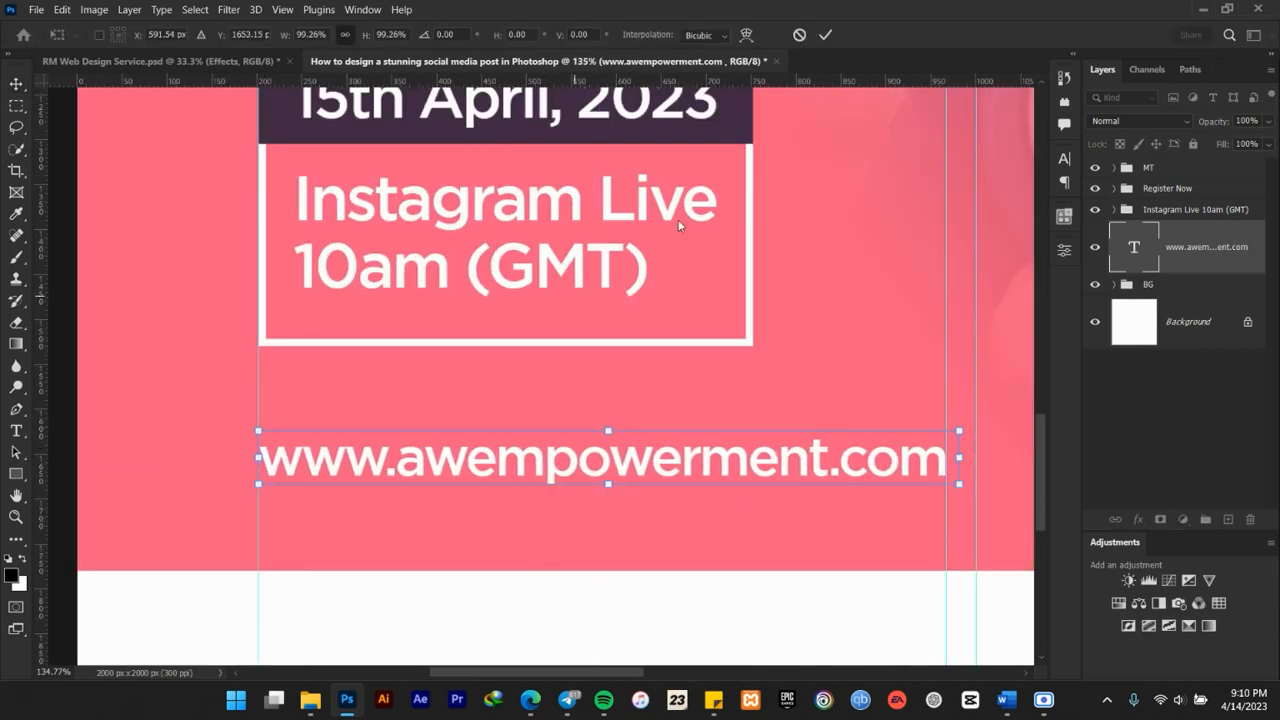
click(825, 36)
scroll(785, 460, down, 5)
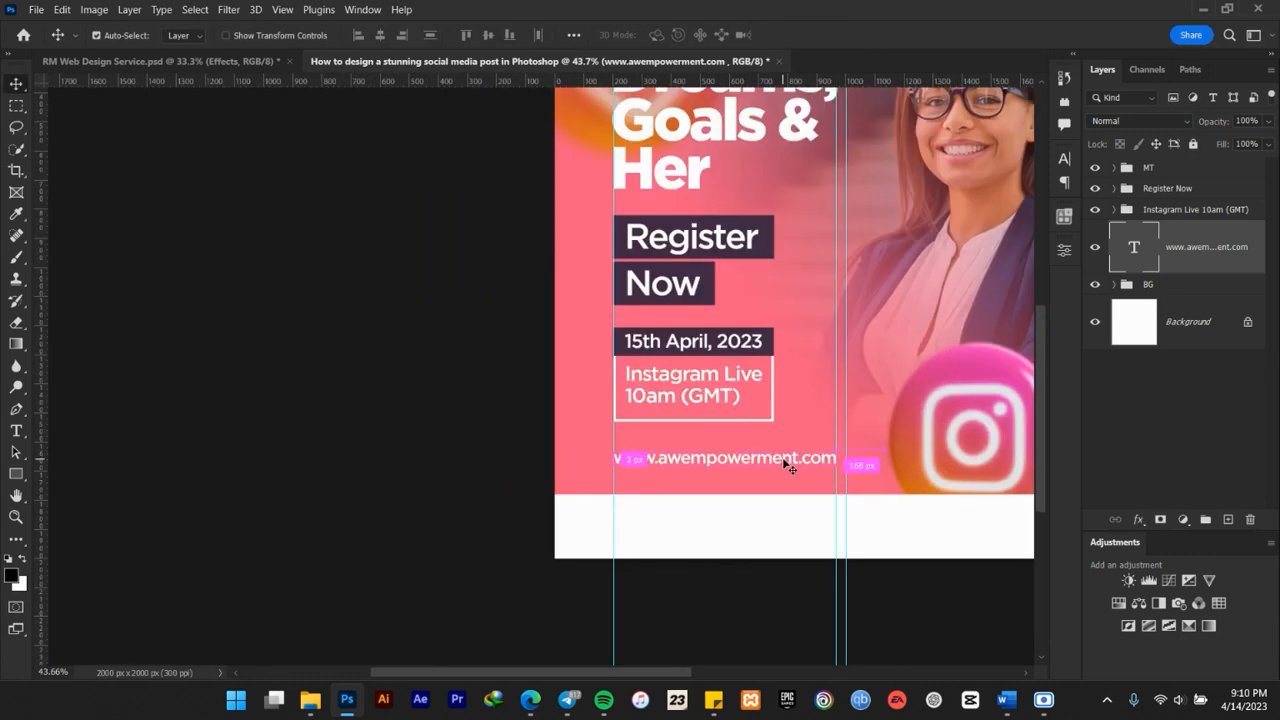
scroll(787, 465, down, 1)
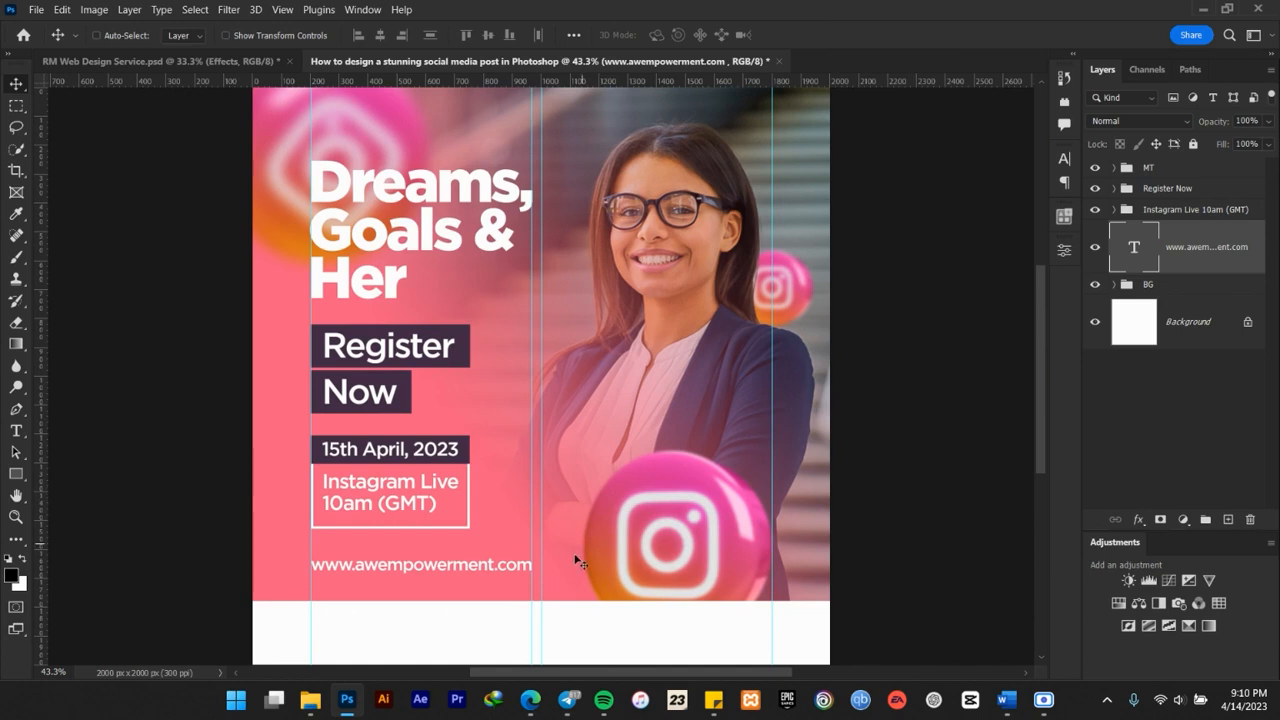
drag(534, 623, 545, 536)
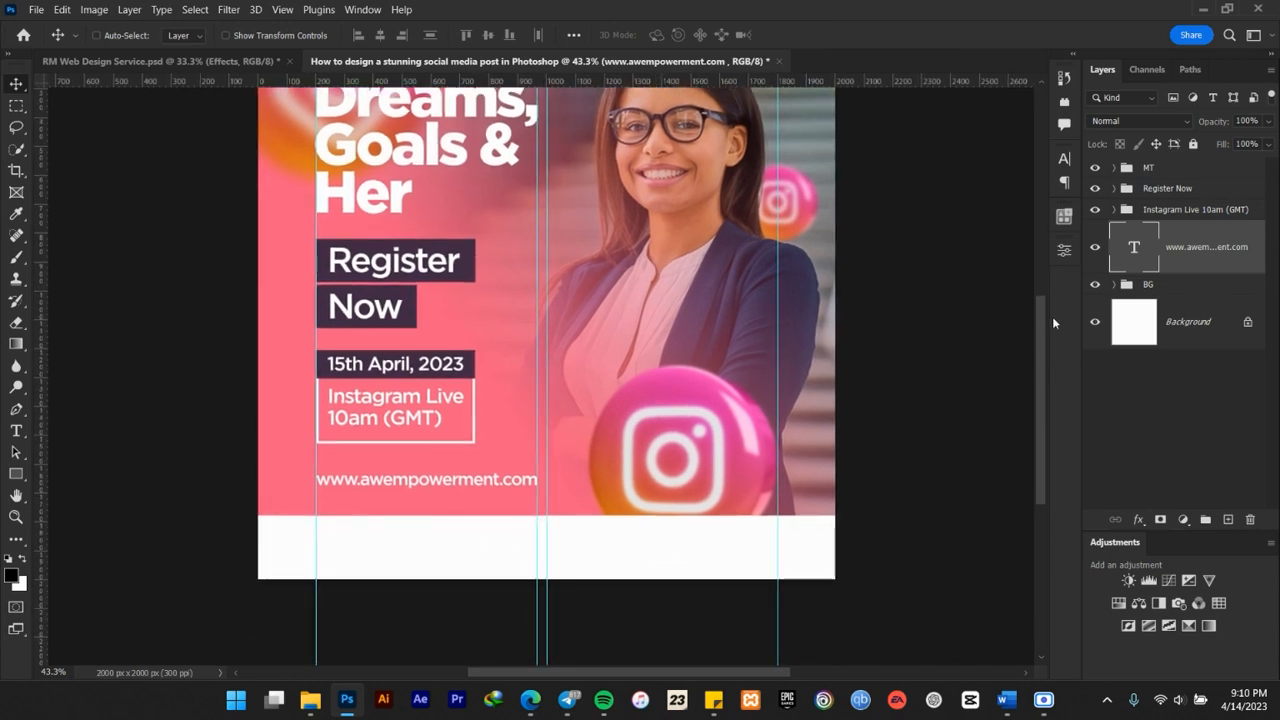
Place the "feminism symbol" image from the project folder into the design and shrink it over the start of the white footer strip
click(310, 699)
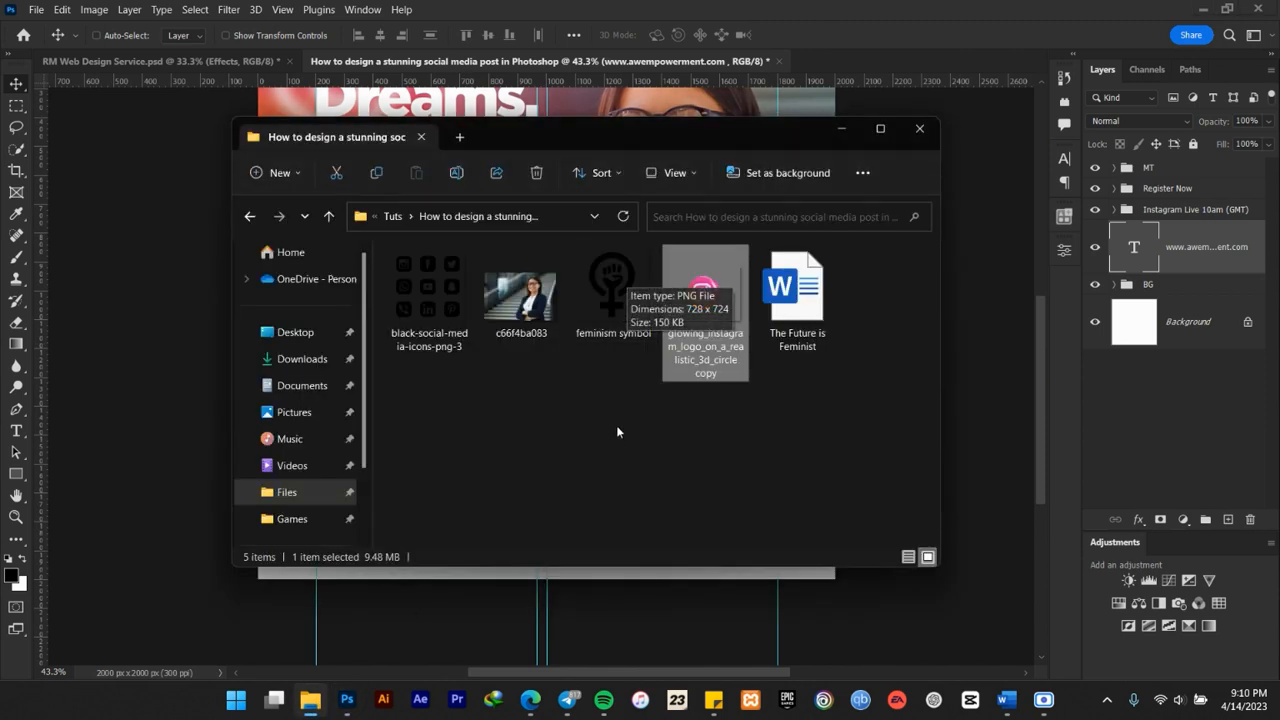
click(606, 291)
drag(605, 288, 160, 355)
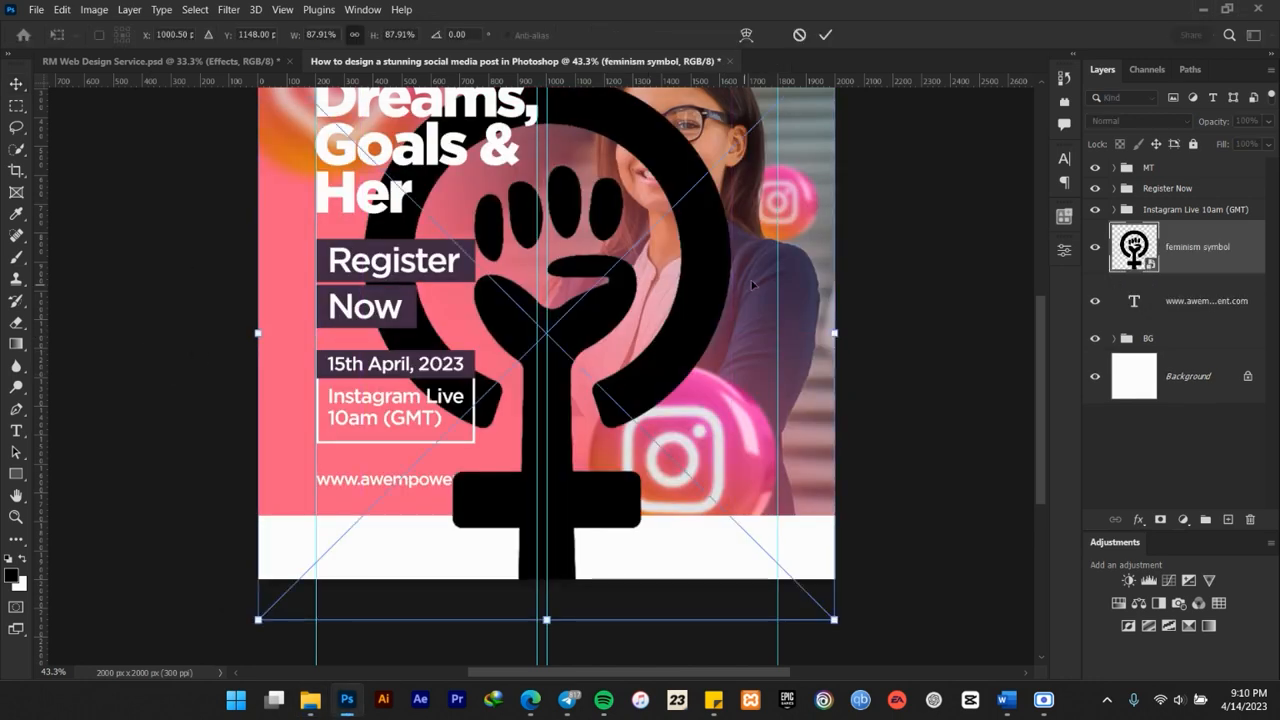
drag(836, 332, 368, 537)
click(825, 35)
scroll(368, 537, up, 2)
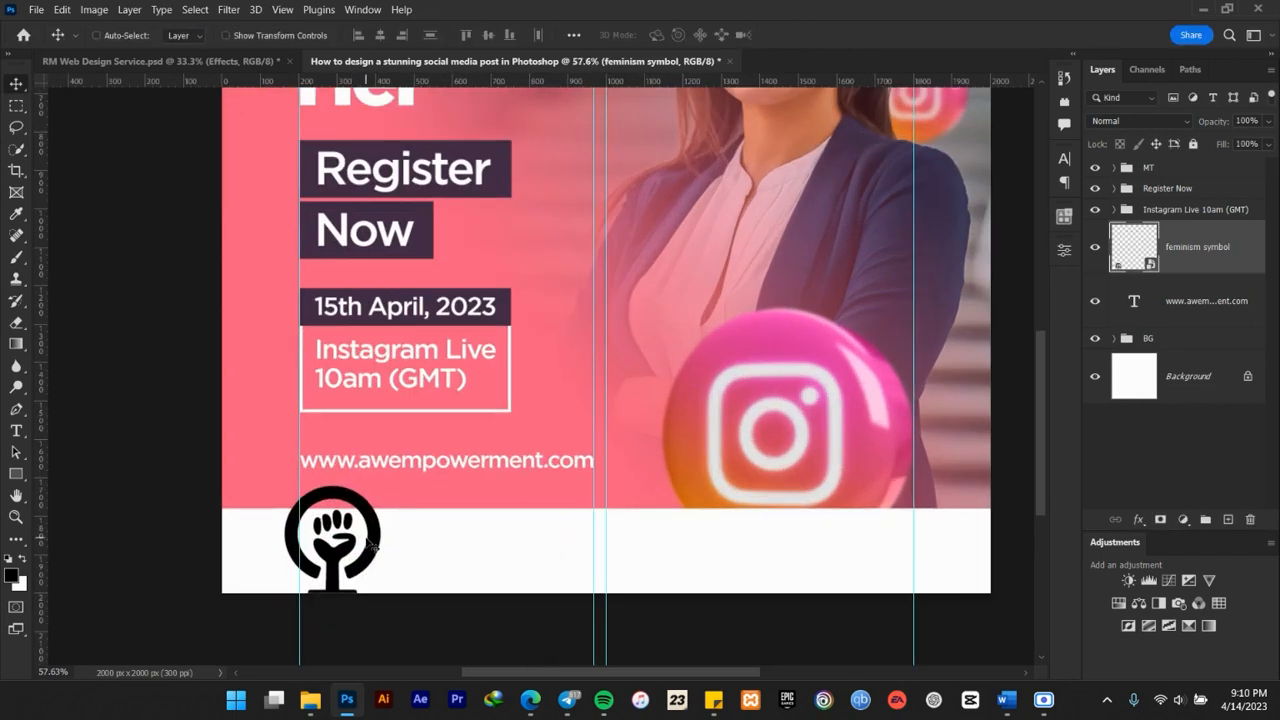
Scale the feminism symbol to about 6.9% and move it inside the white footer strip, aligned to the margin guide
scroll(369, 542, up, 1)
key(ctrl+t)
drag(416, 465, 362, 519)
scroll(511, 511, up, 2)
drag(489, 436, 490, 430)
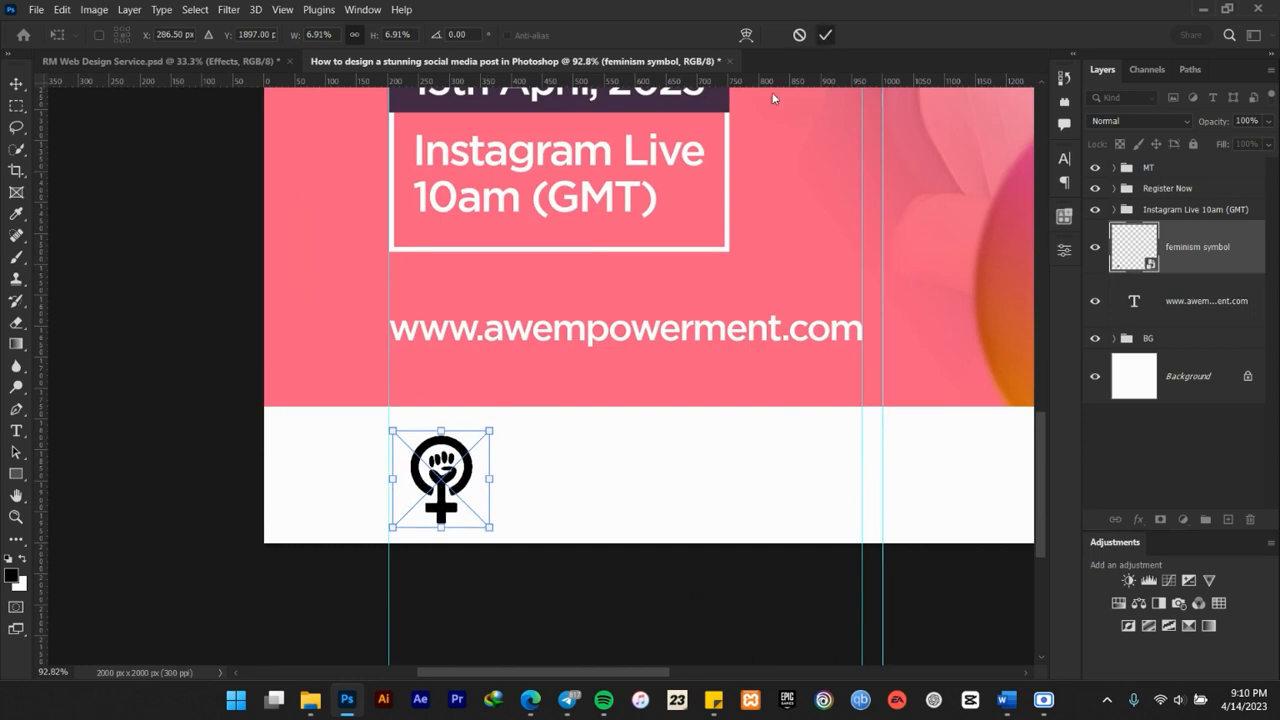
click(826, 35)
drag(449, 492, 429, 491)
scroll(427, 489, down, 1)
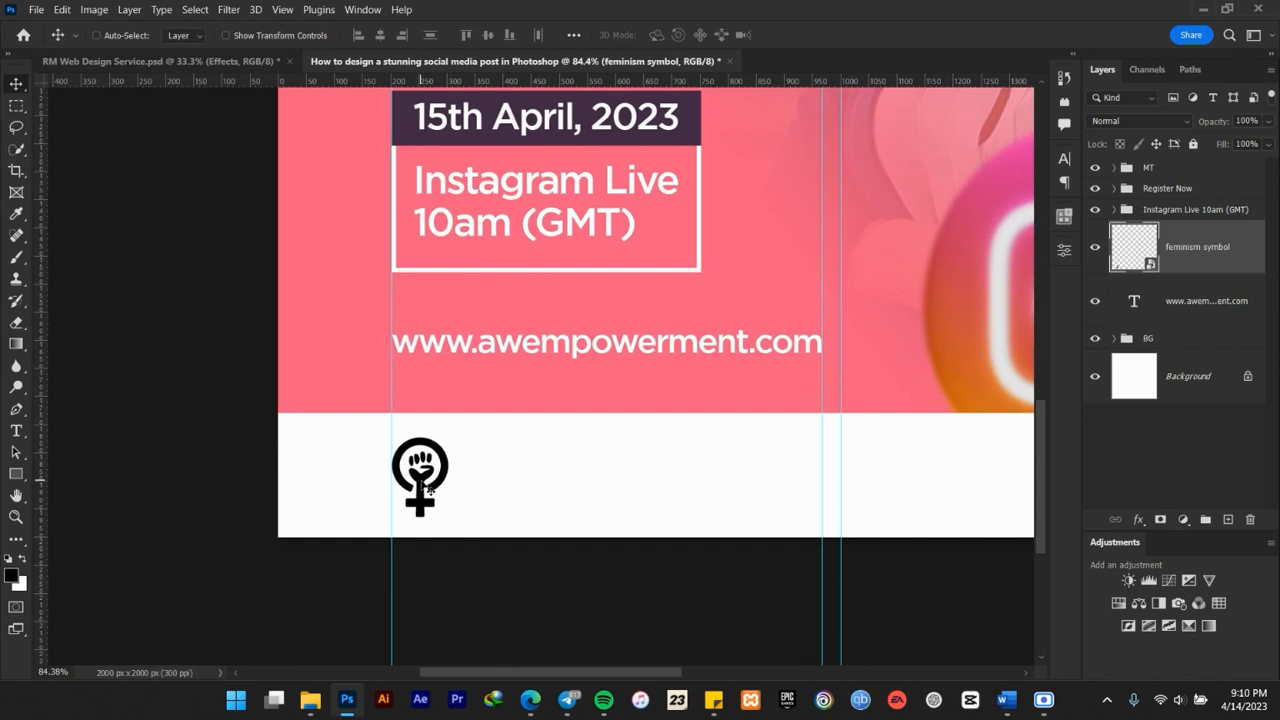
scroll(423, 484, down, 2)
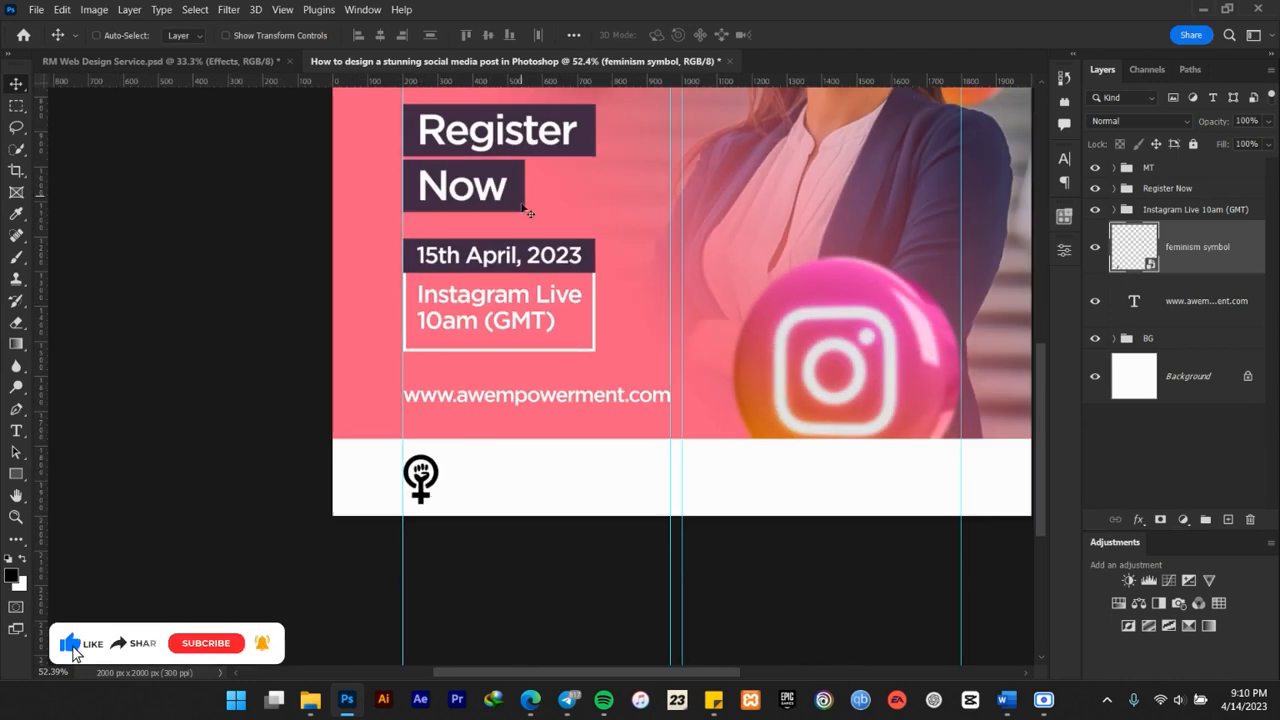
scroll(445, 455, up, 1)
scroll(400, 482, up, 2)
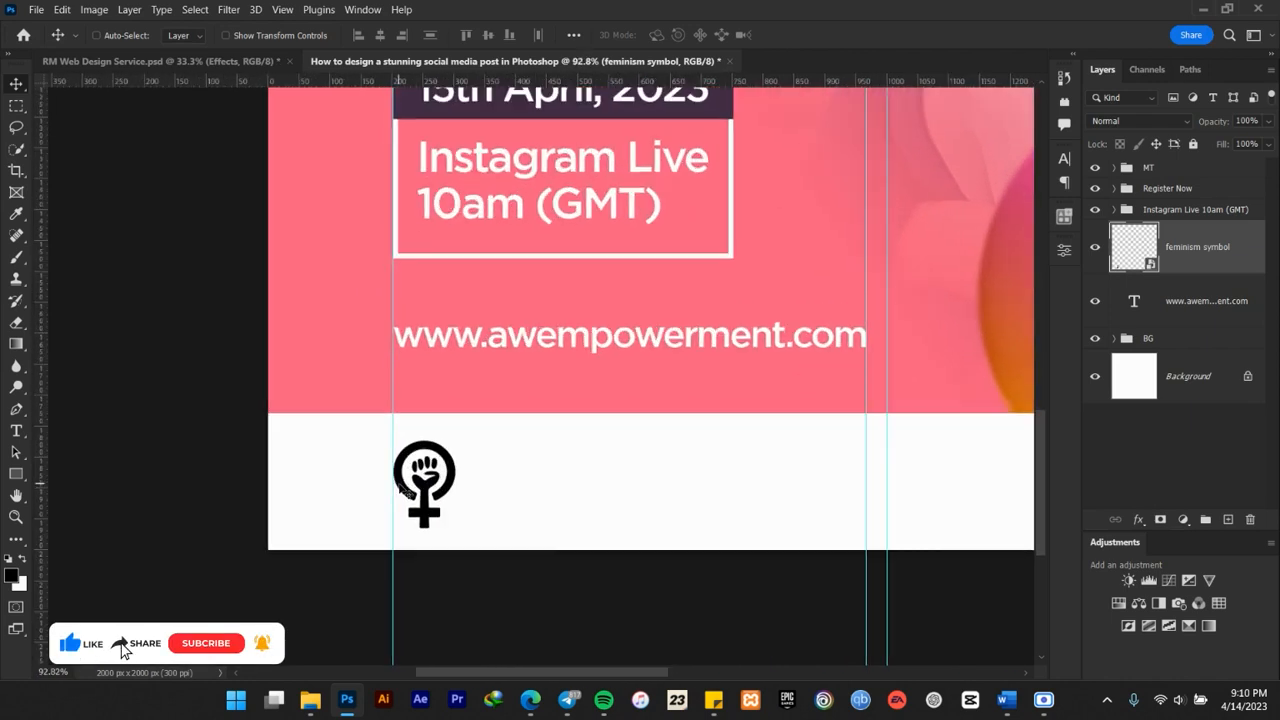
Move the feminism symbol layer to the top of the stack and group the MT, Register Now, Instagram Live and web address layers as "Info."
drag(1217, 245, 1200, 162)
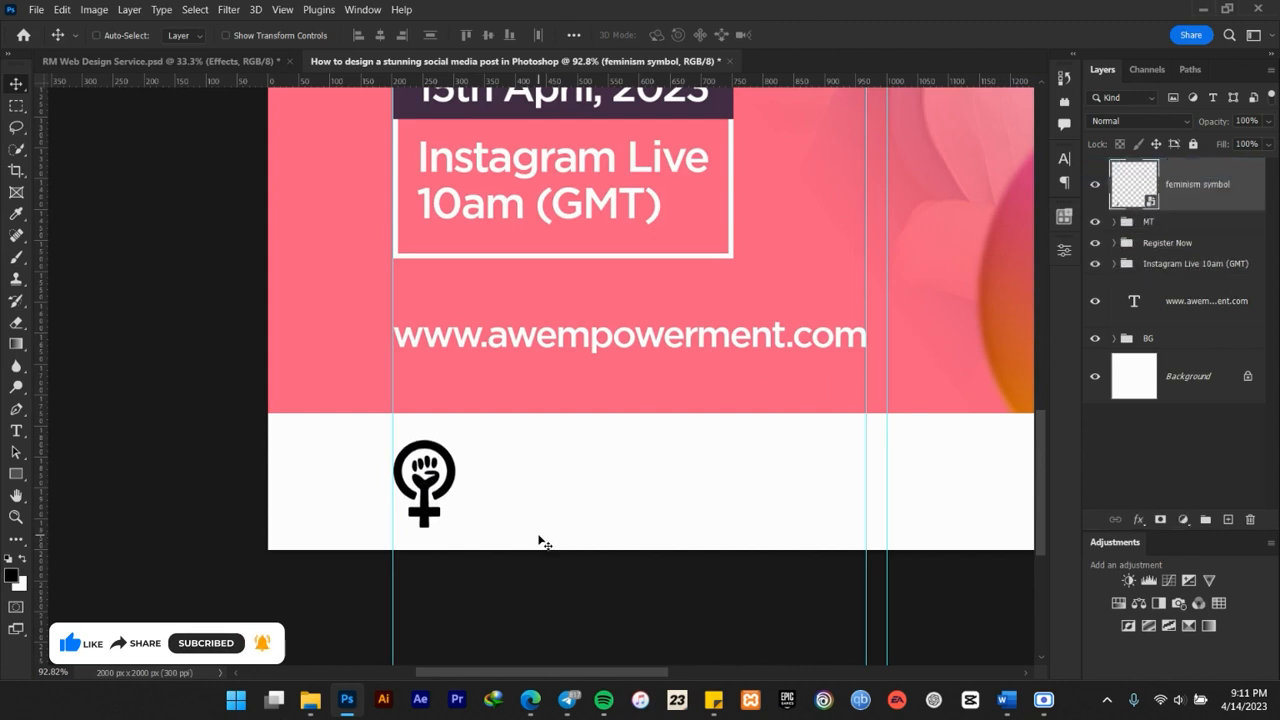
click(1185, 225)
shift+click(1186, 310)
key(ctrl+g)
double_click(1157, 221)
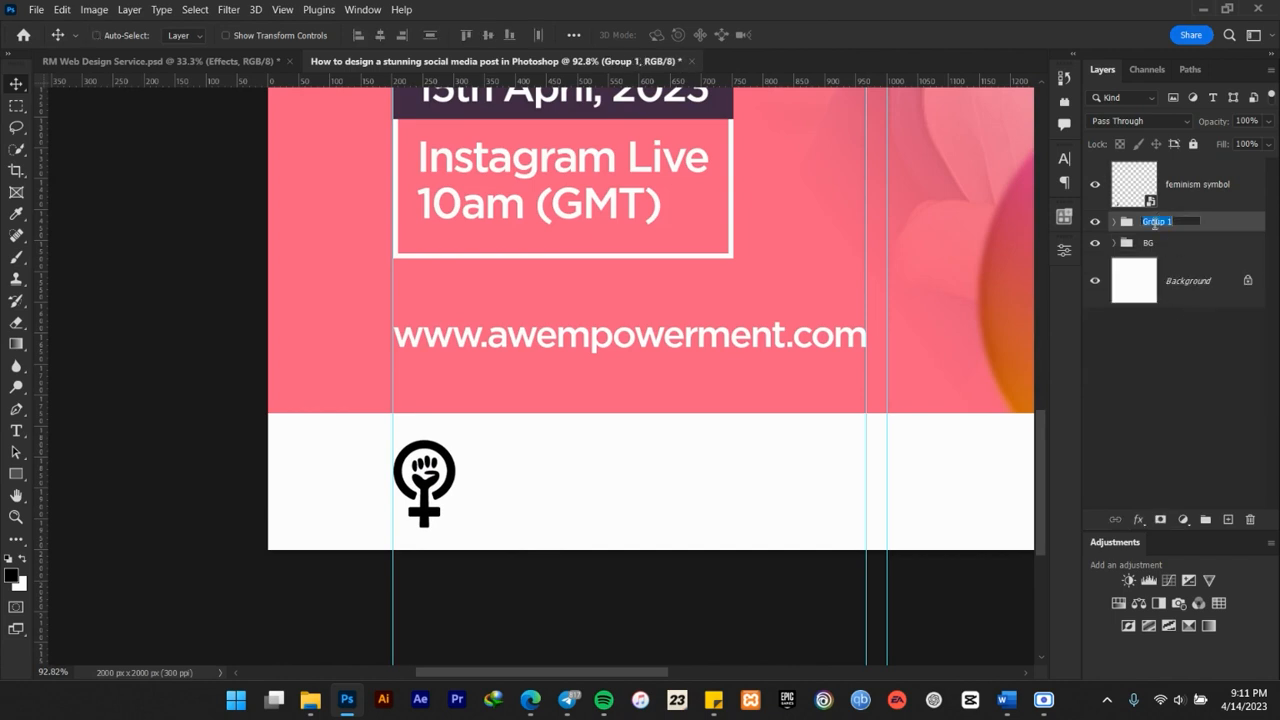
key(BackSpace)
key(Return)
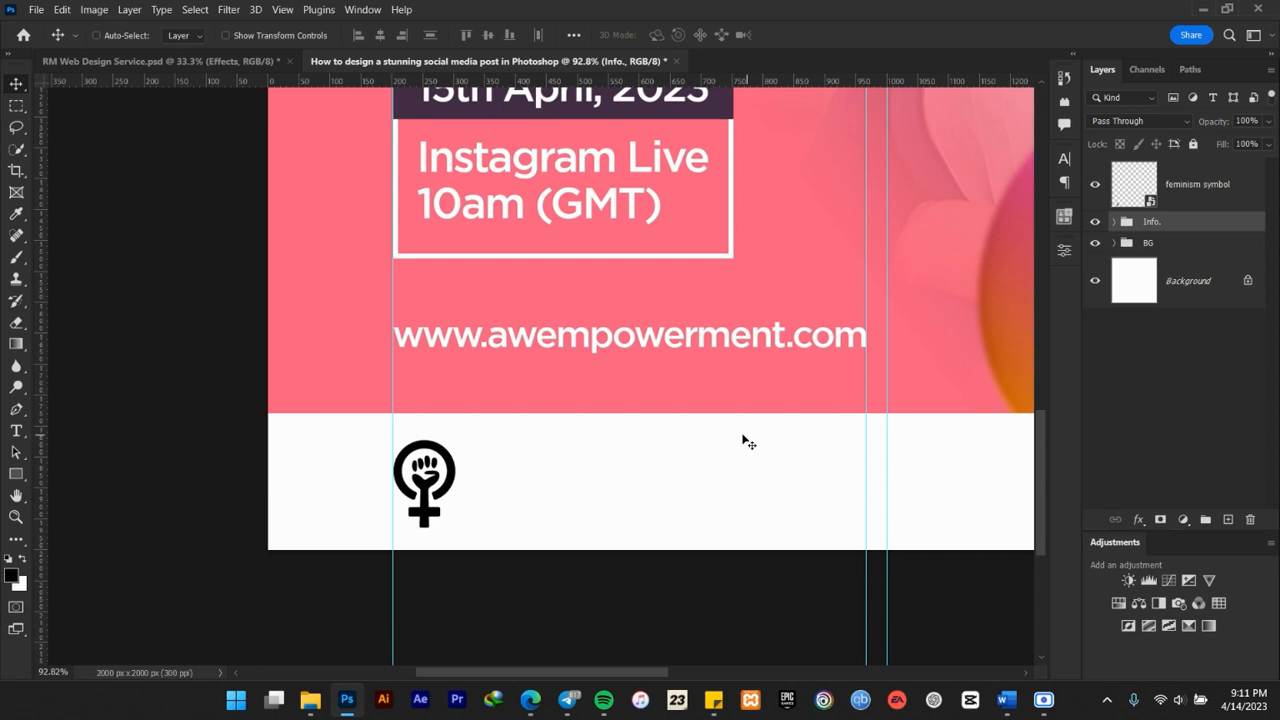
Apply a Color Overlay to the feminism symbol layer in the dark purple #422a45 sampled from the Register bar
scroll(590, 446, down, 7)
scroll(604, 236, up, 4)
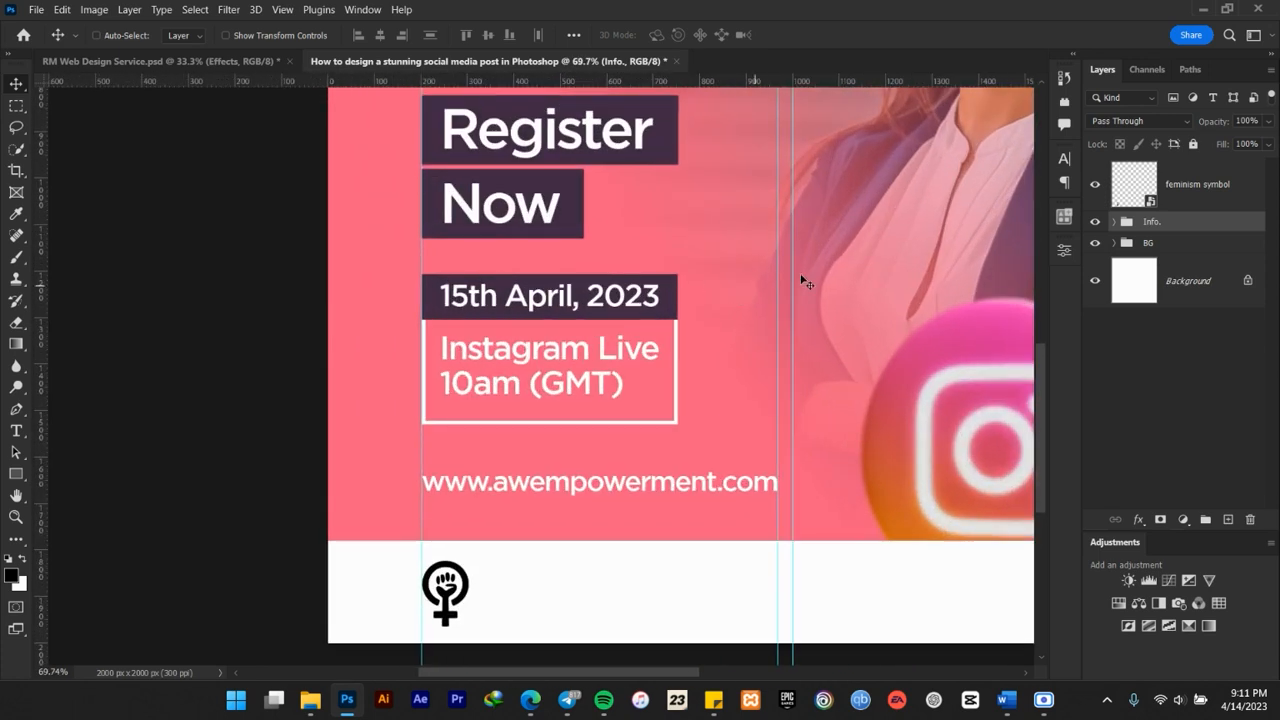
click(1179, 200)
scroll(591, 486, down, 3)
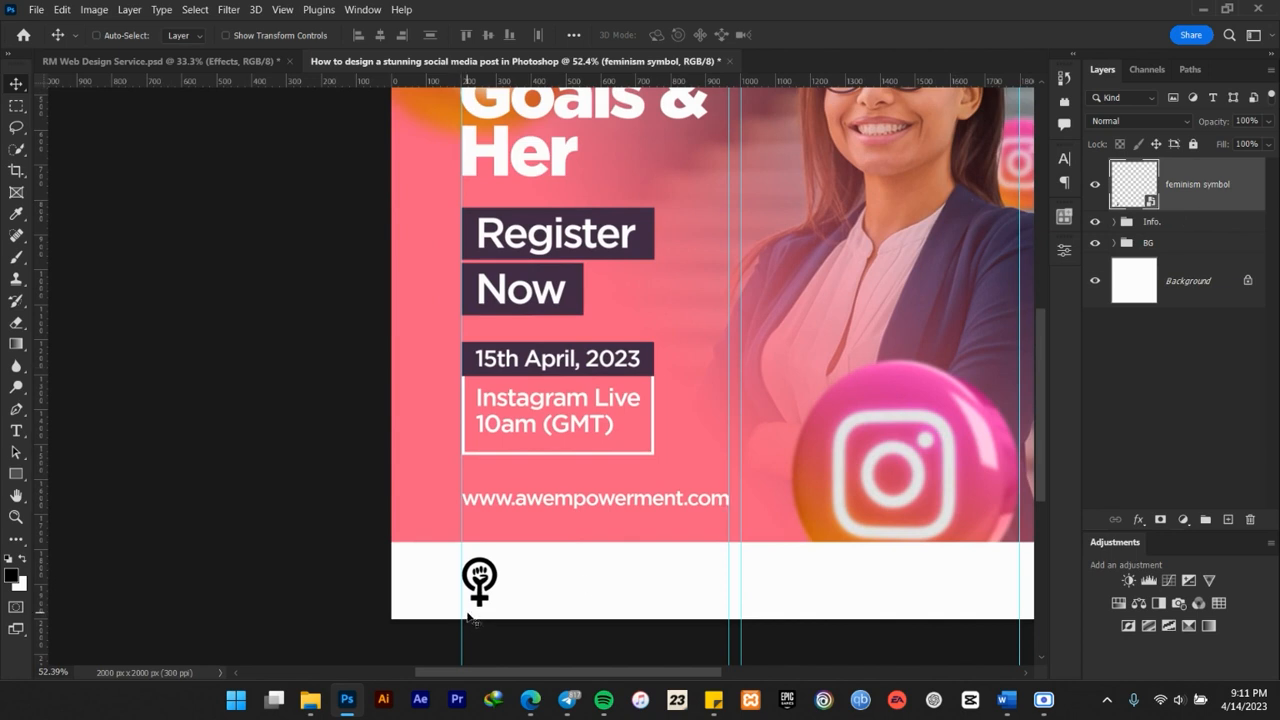
scroll(518, 549, up, 3)
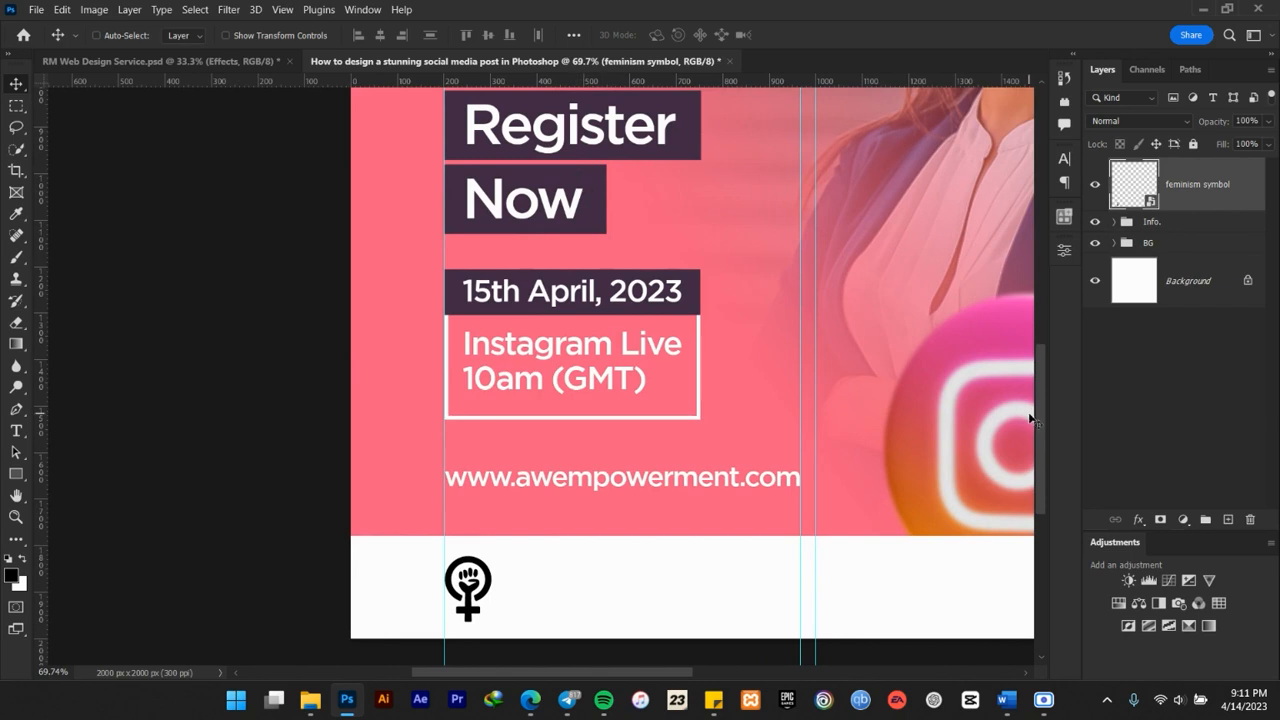
drag(1152, 532, 1148, 560)
click(1139, 548)
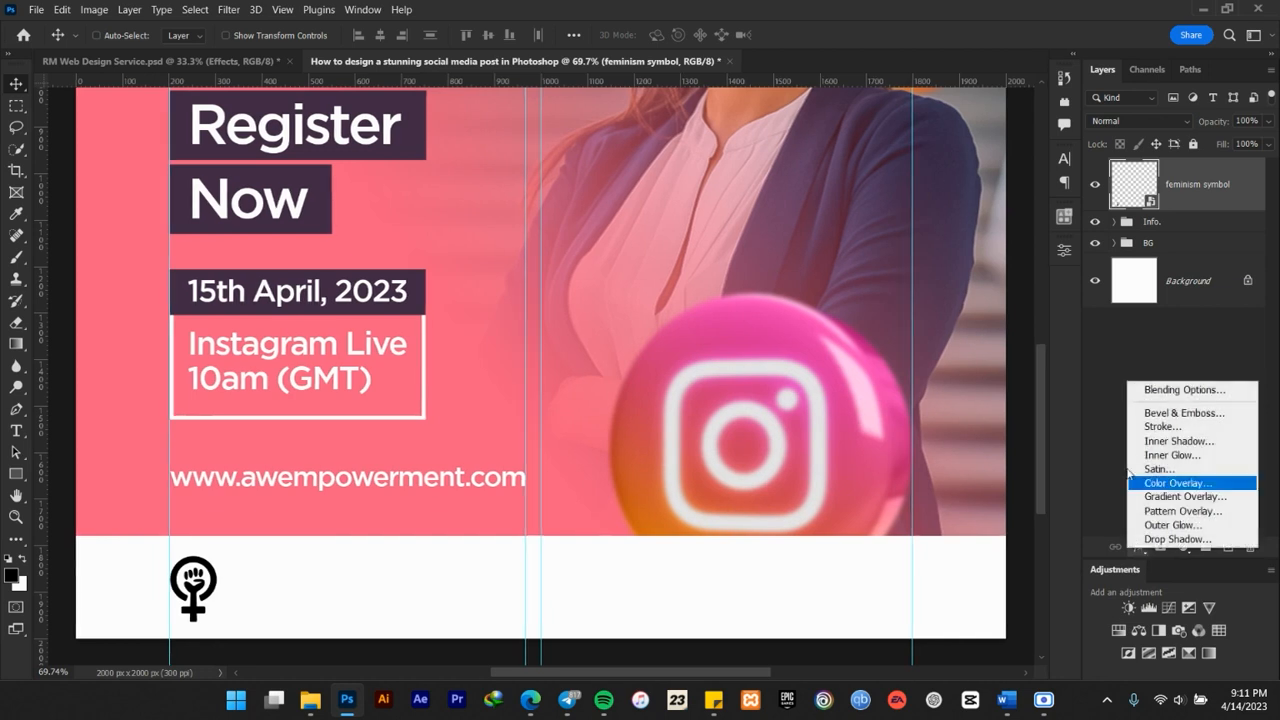
click(1175, 481)
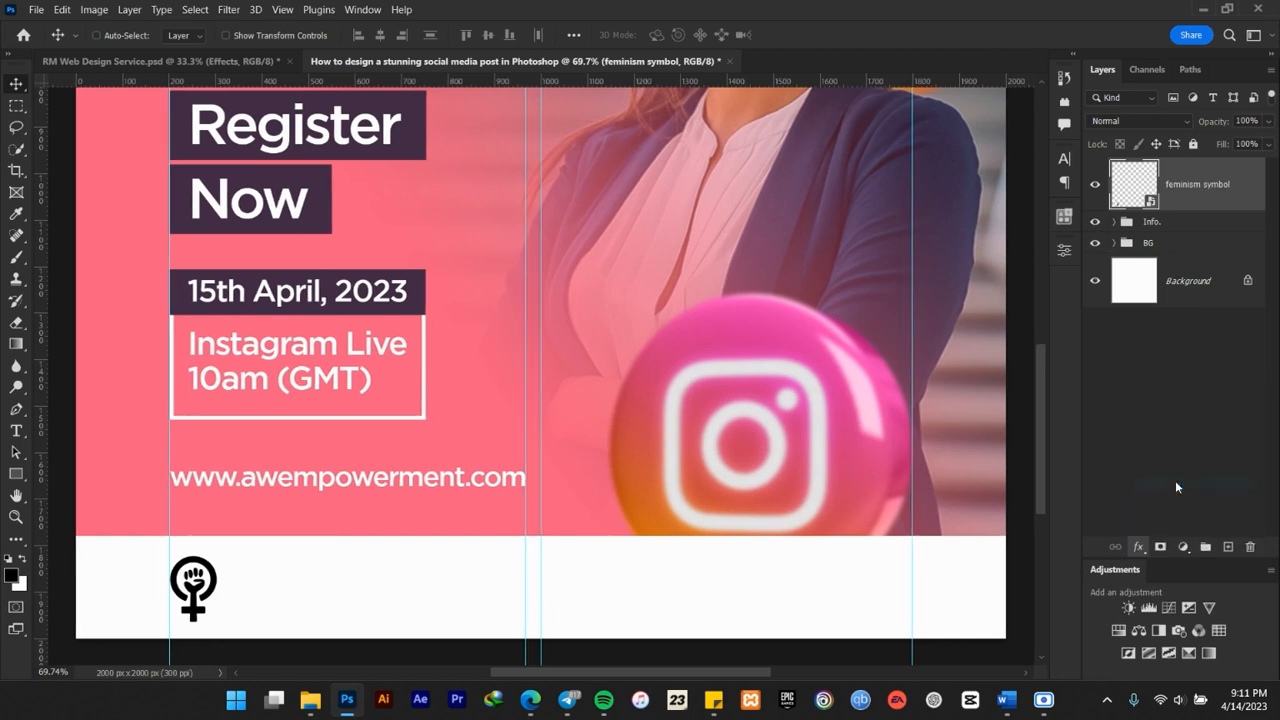
click(1002, 314)
click(281, 174)
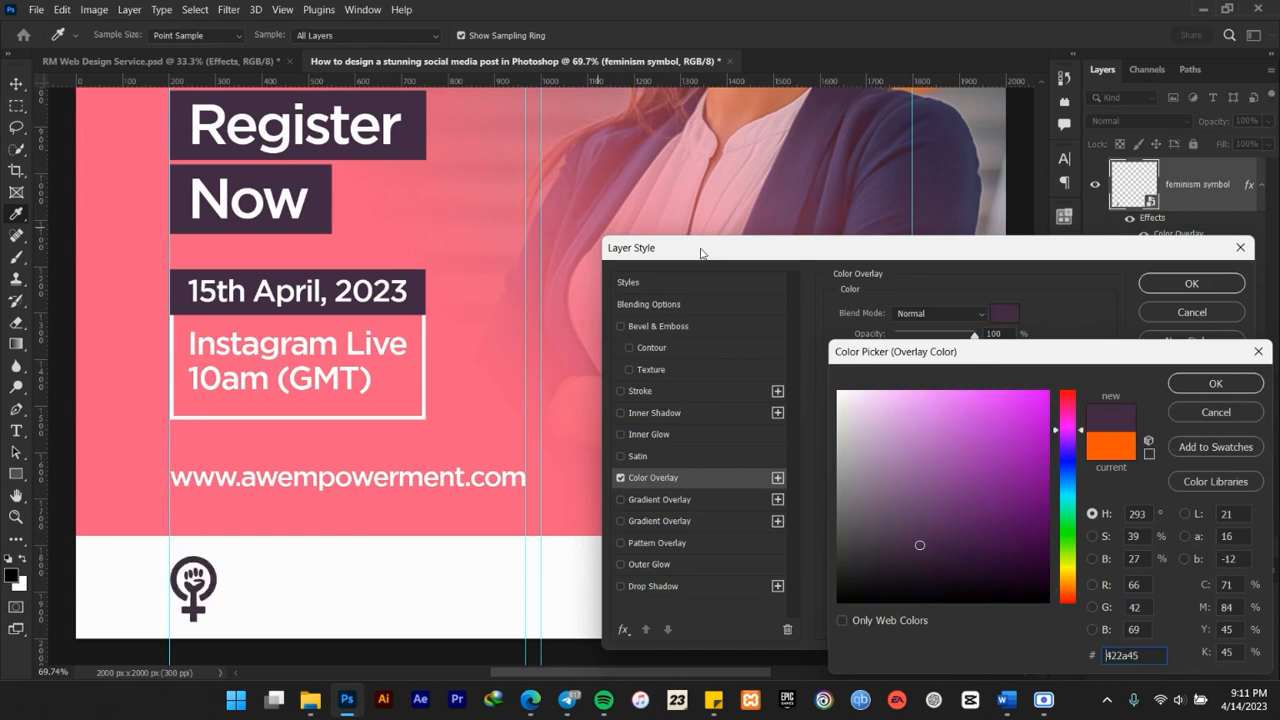
click(1218, 383)
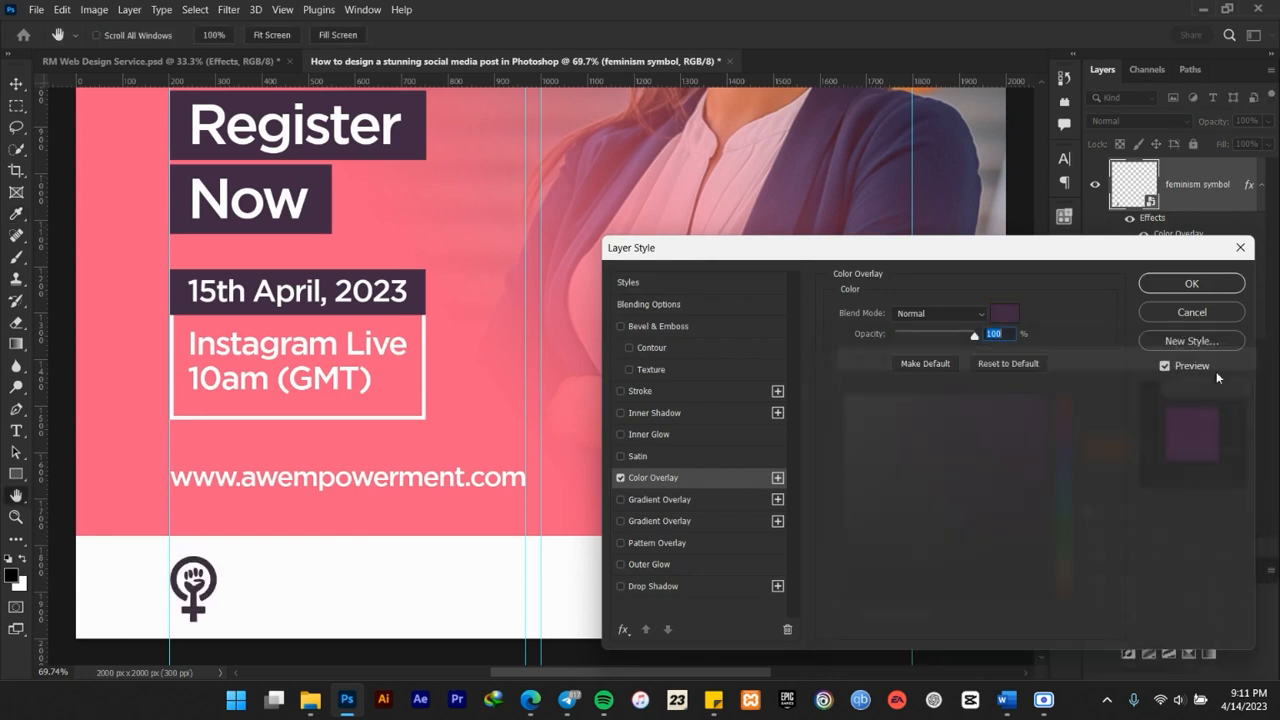
click(1192, 283)
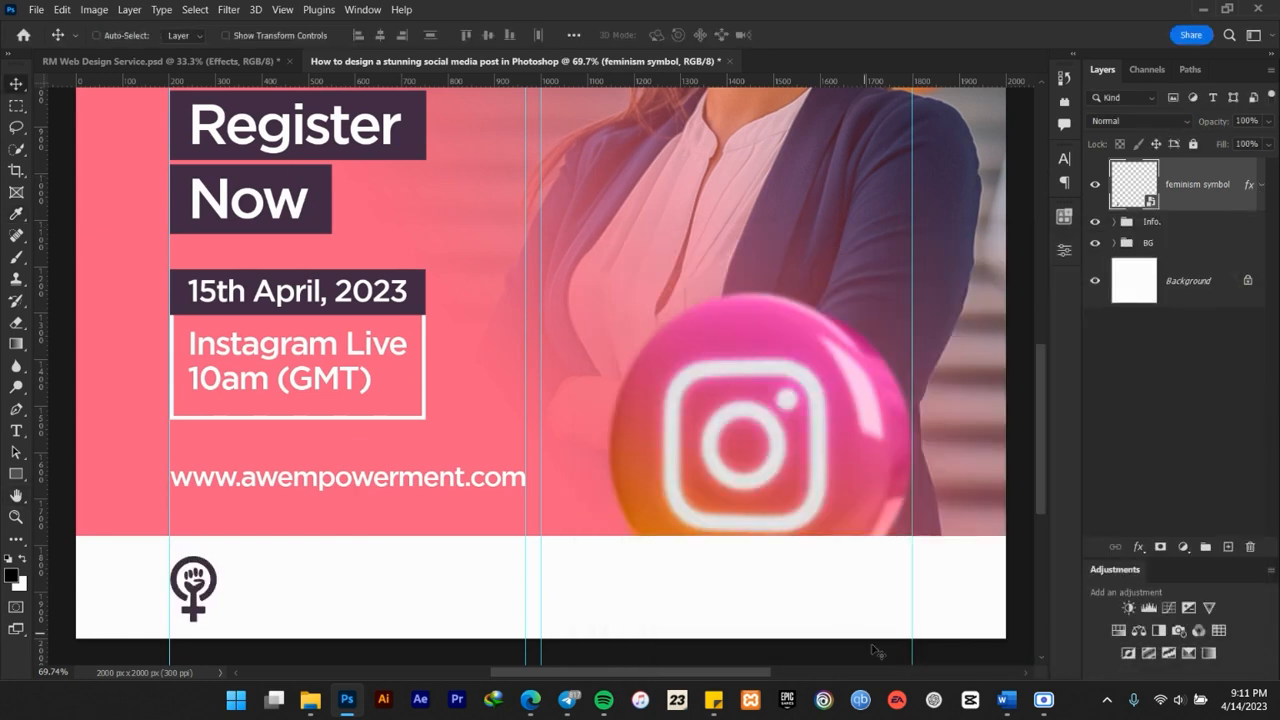
Switch to the Word document containing the event copy
click(1006, 699)
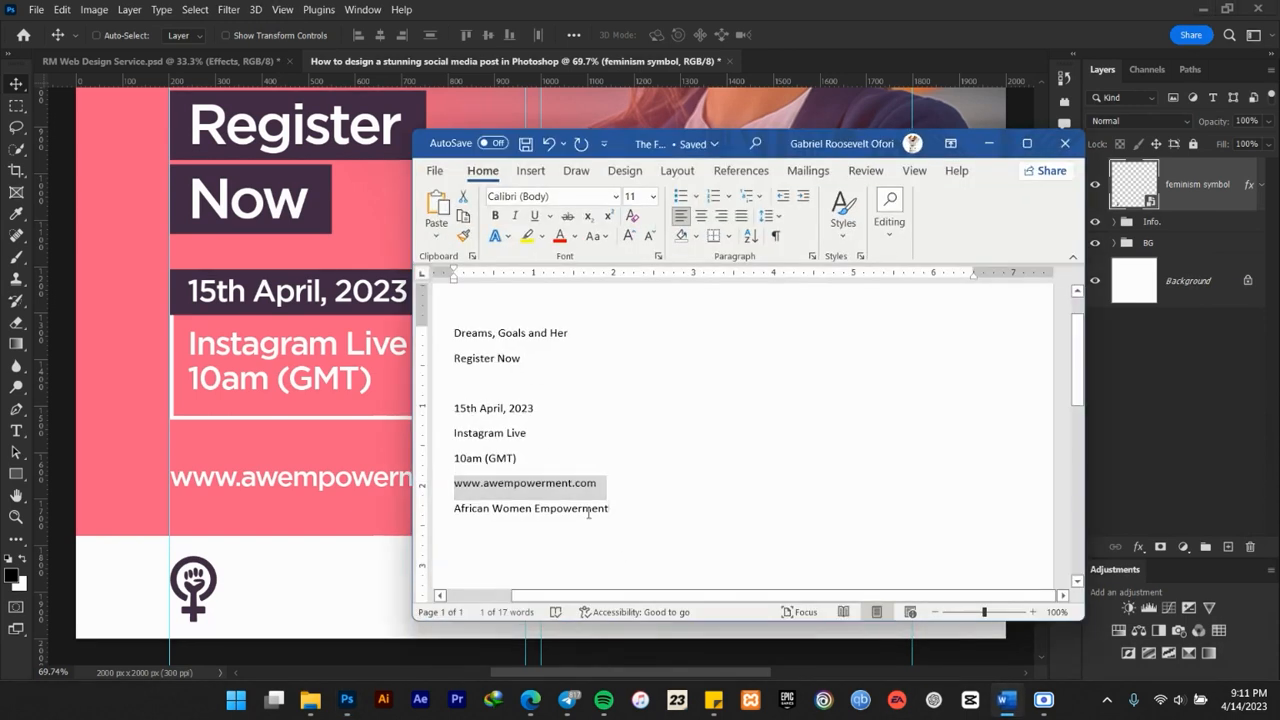